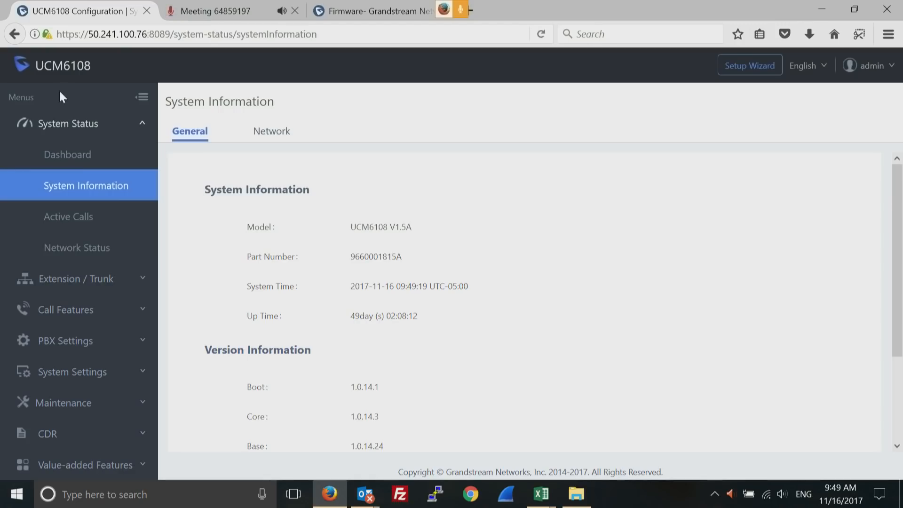
Collapse the System Status section in the sidebar, leaving System Information displayed
{"action": "left_click", "coordinate": [85, 134]}
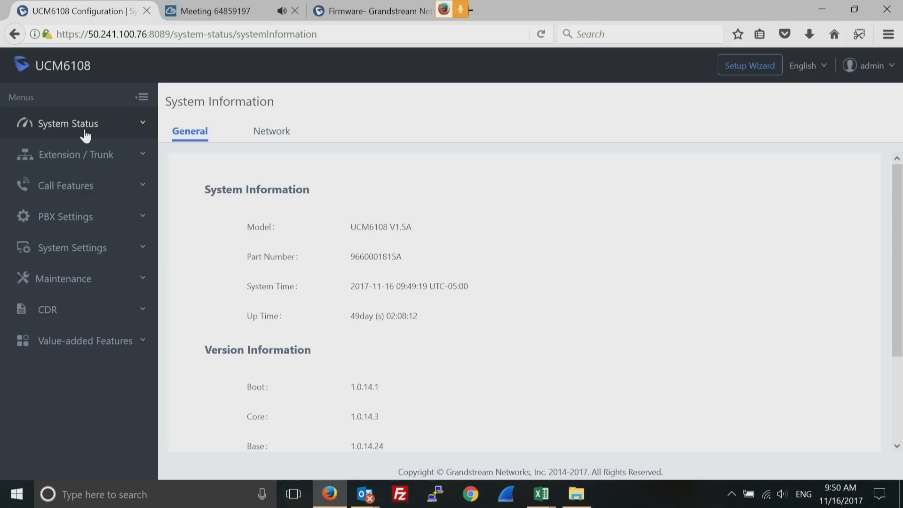
Expand System Status and open the Dashboard, showing CPU at 3% and memory at 20%
{"action": "left_click", "coordinate": [73, 132]}
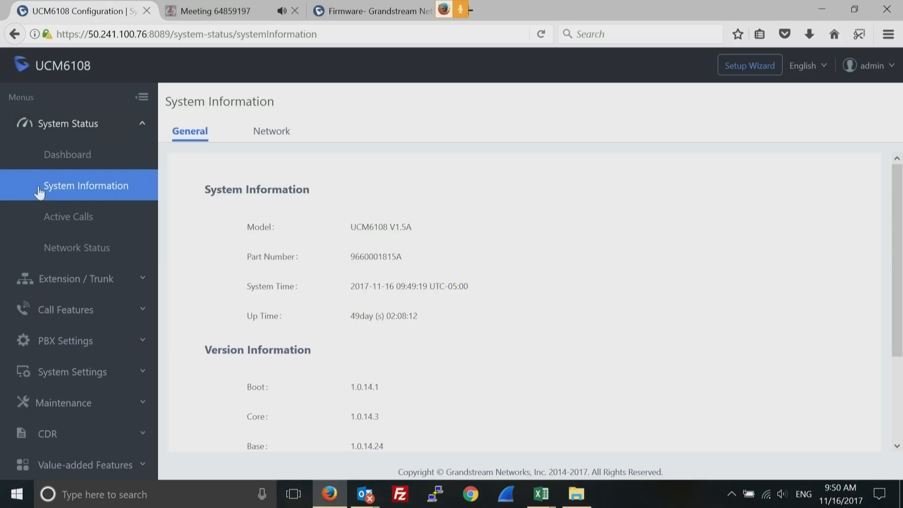
{"action": "left_click", "coordinate": [76, 160]}
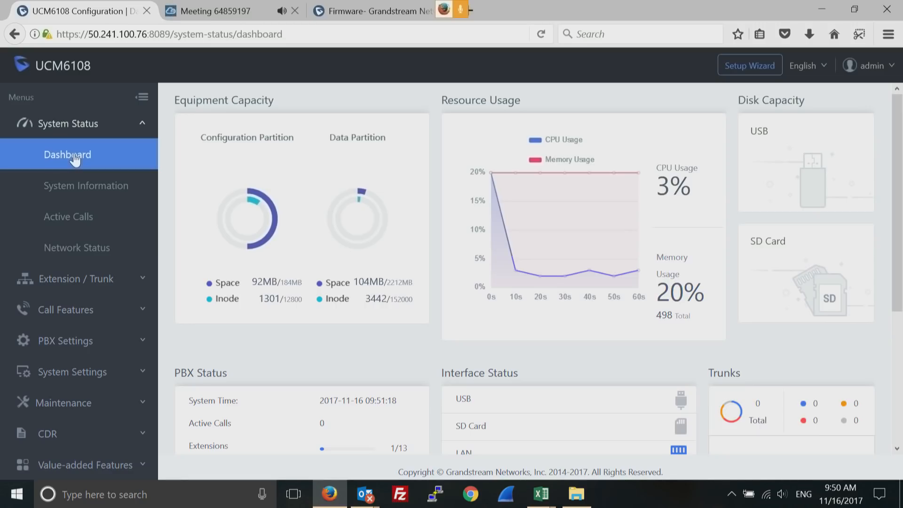
{"action": "left_click", "coordinate": [362, 13]}
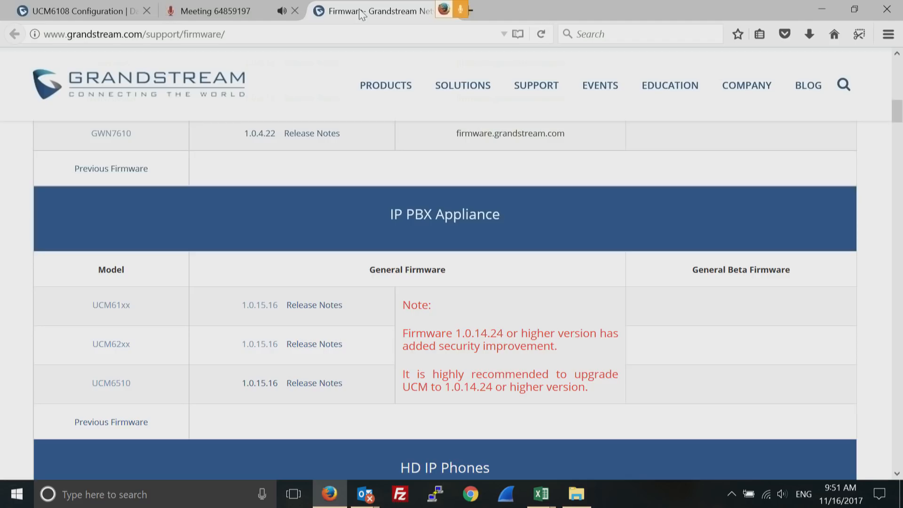
{"action": "left_click", "coordinate": [85, 12]}
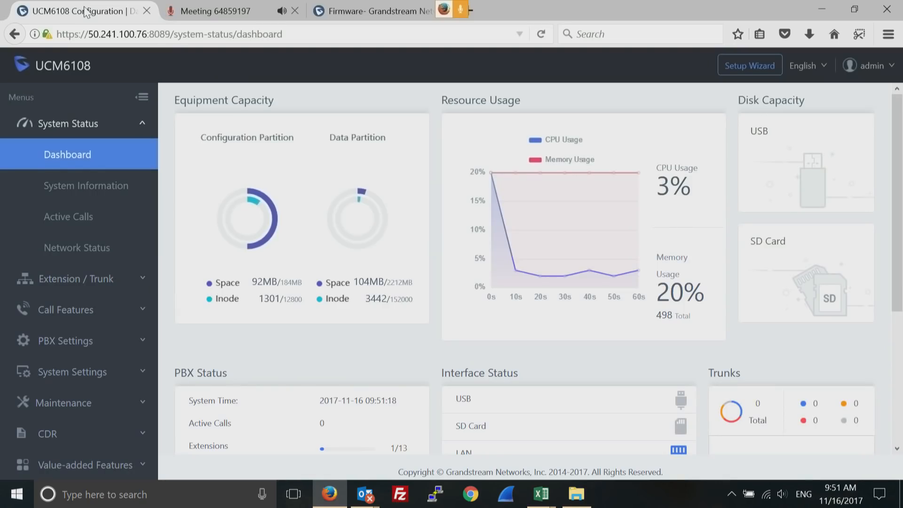
{"action": "mouse_move", "coordinate": [267, 220]}
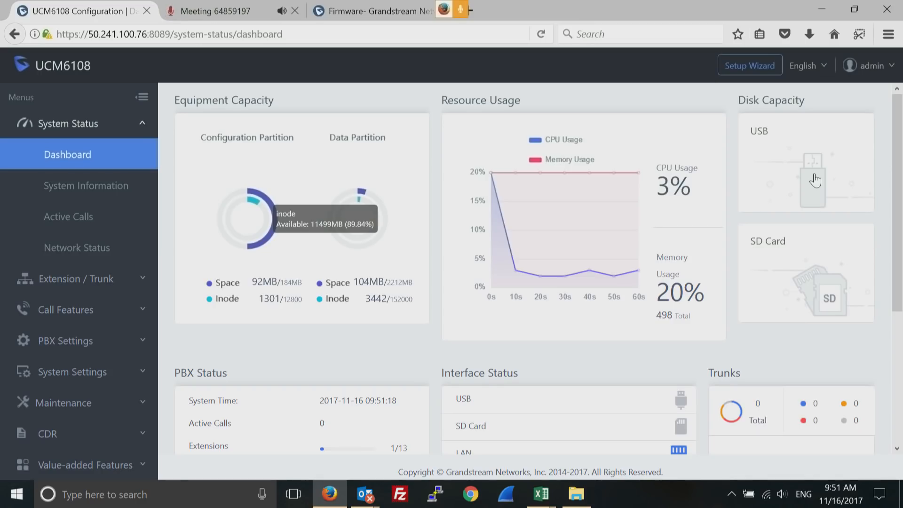
{"action": "mouse_move", "coordinate": [555, 223]}
{"action": "left_click", "coordinate": [898, 449]}
Scroll the Dashboard down to the PBX Status, Interface Status and Trunks panels
{"action": "scroll", "coordinate": [897, 451], "scroll_direction": "down", "scroll_amount": 5}
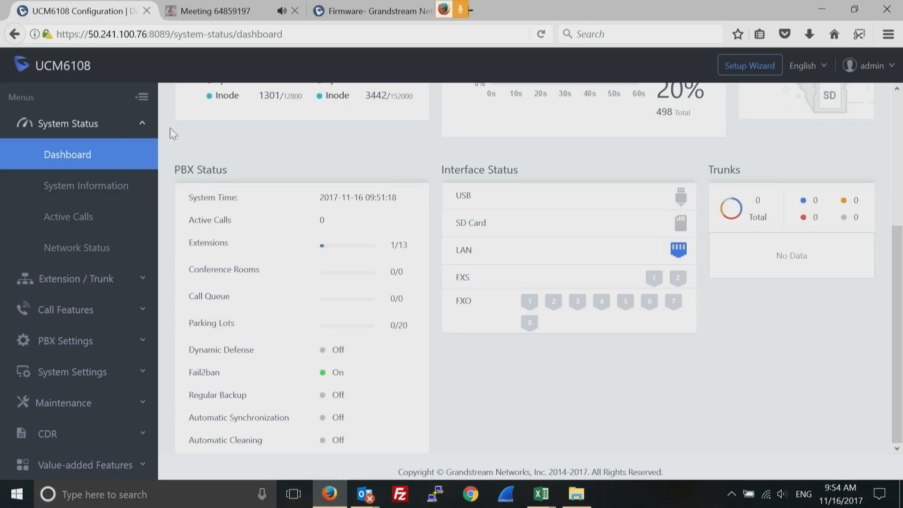
{"action": "left_click", "coordinate": [87, 189]}
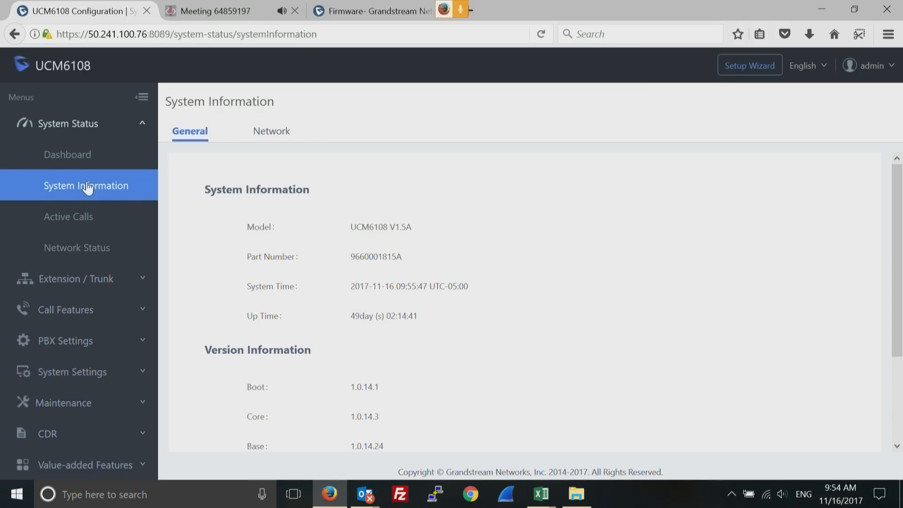
{"action": "left_click", "coordinate": [272, 134]}
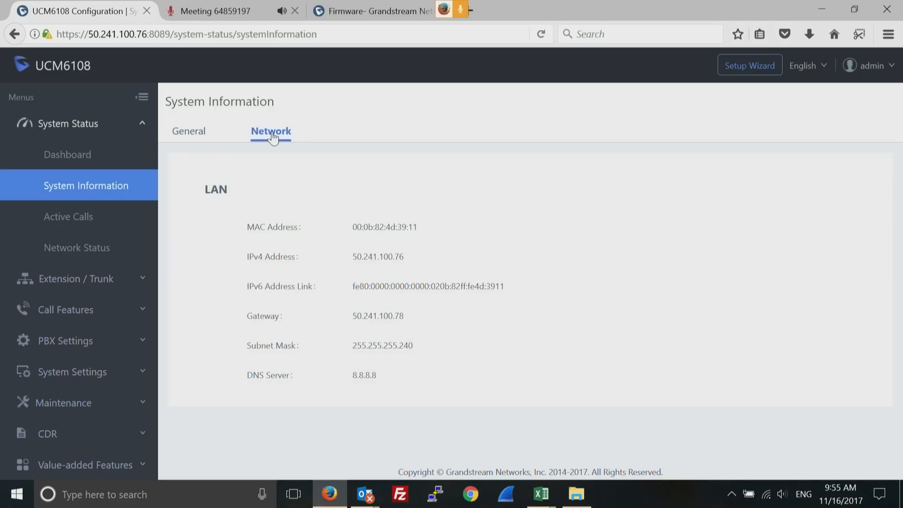
{"action": "left_click", "coordinate": [80, 218]}
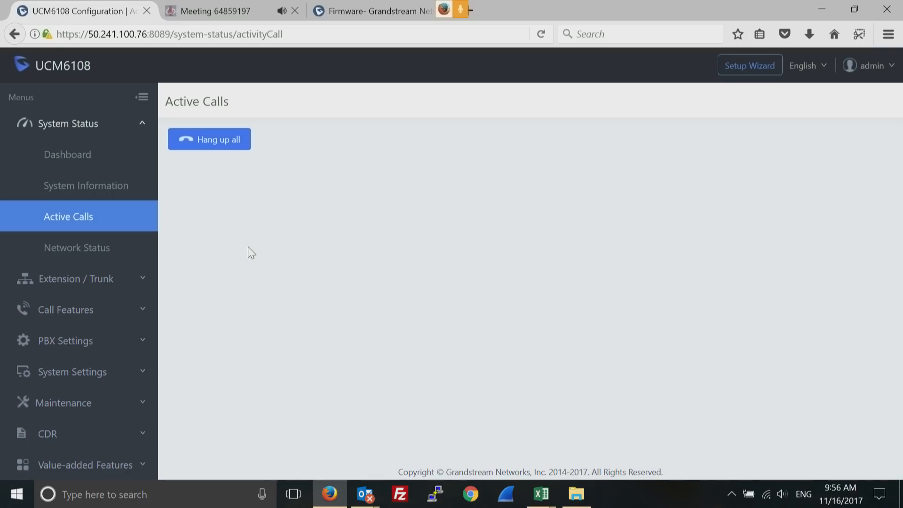
Start a new SIP extension from the Extensions page, prefilled as extension 1013
{"action": "left_click", "coordinate": [75, 281]}
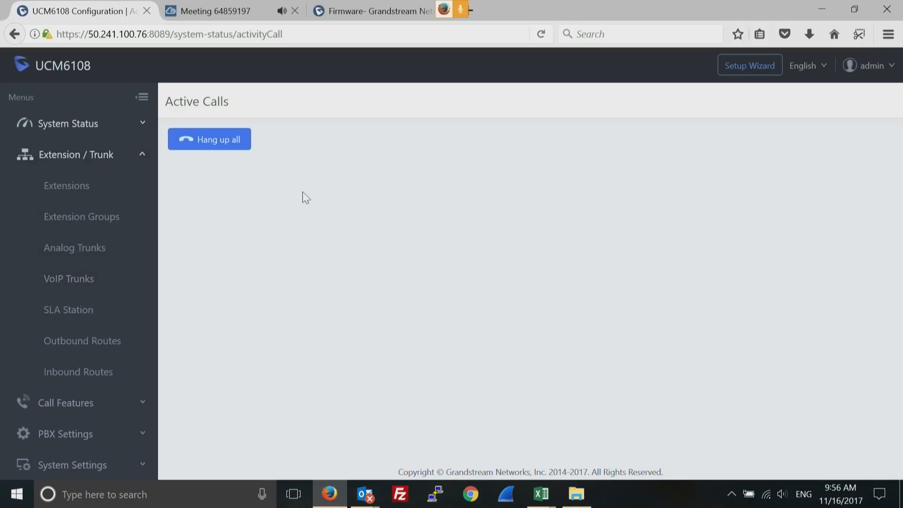
{"action": "left_click", "coordinate": [76, 188]}
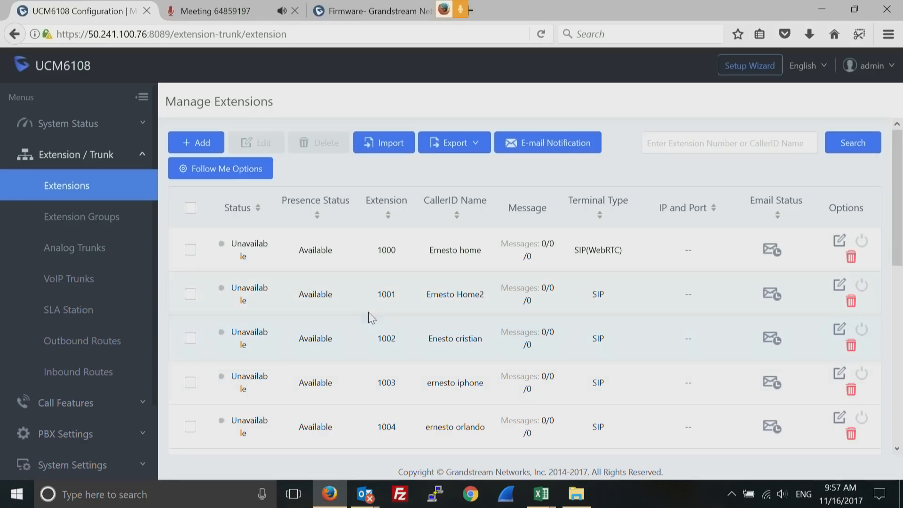
{"action": "left_click", "coordinate": [199, 149]}
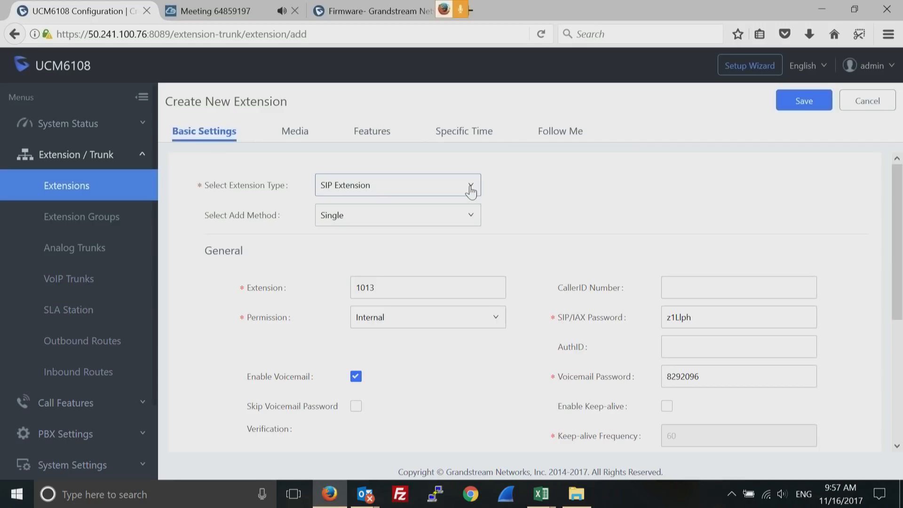
Switch the new extension form to Batch add with Create Number 5, keeping Internal permission
{"action": "left_click", "coordinate": [470, 219]}
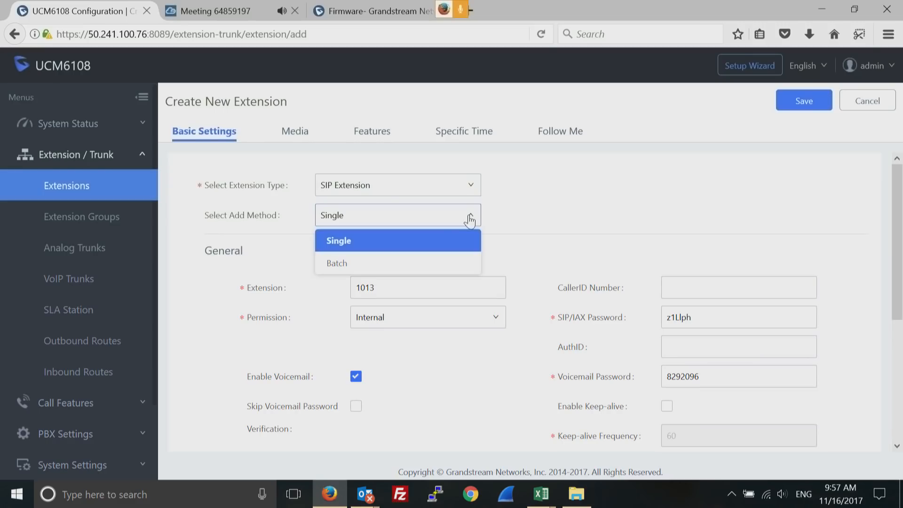
{"action": "left_click", "coordinate": [411, 267]}
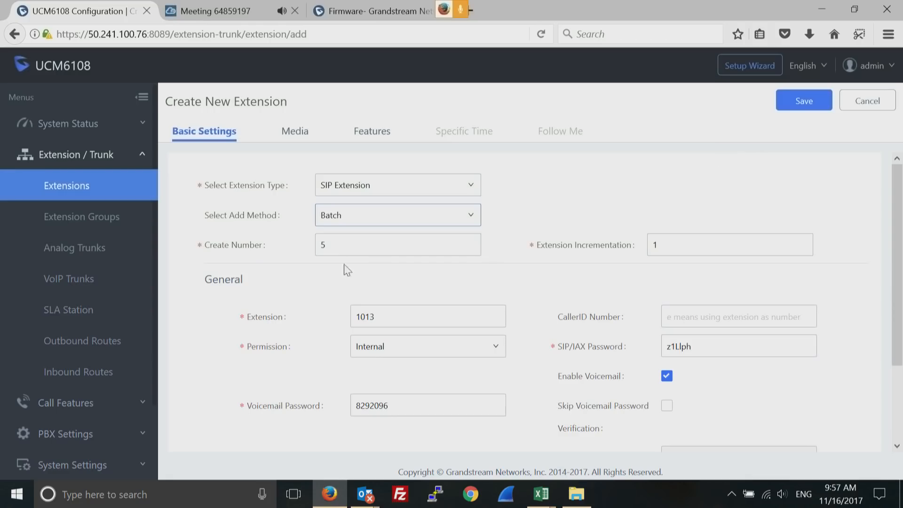
{"action": "double_click", "coordinate": [350, 248]}
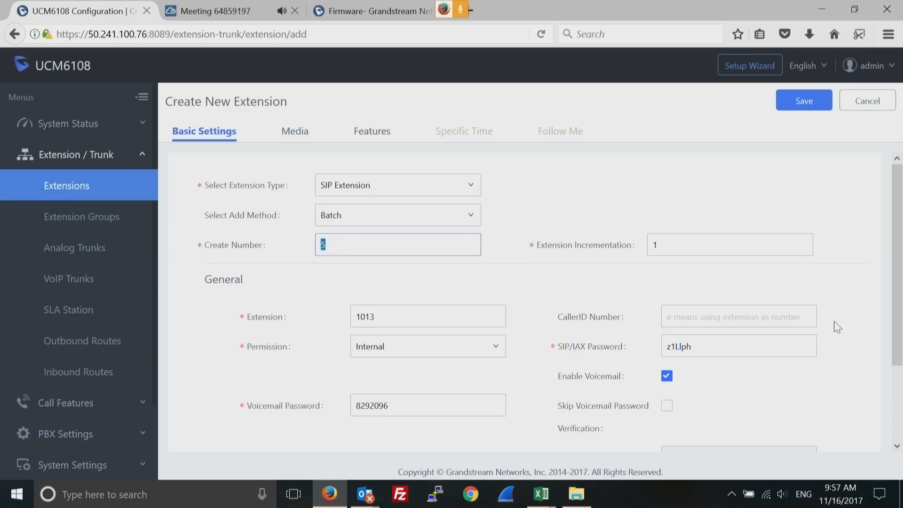
{"action": "left_click", "coordinate": [897, 447]}
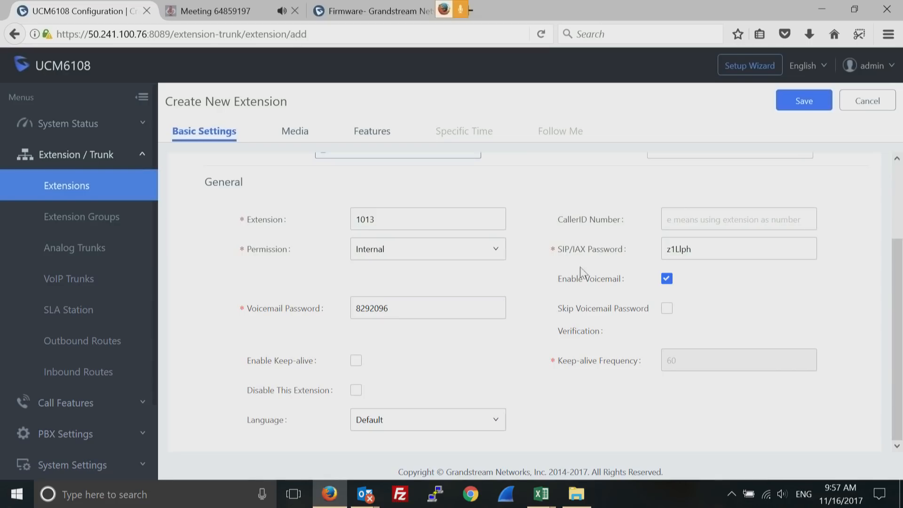
{"action": "left_click", "coordinate": [495, 252]}
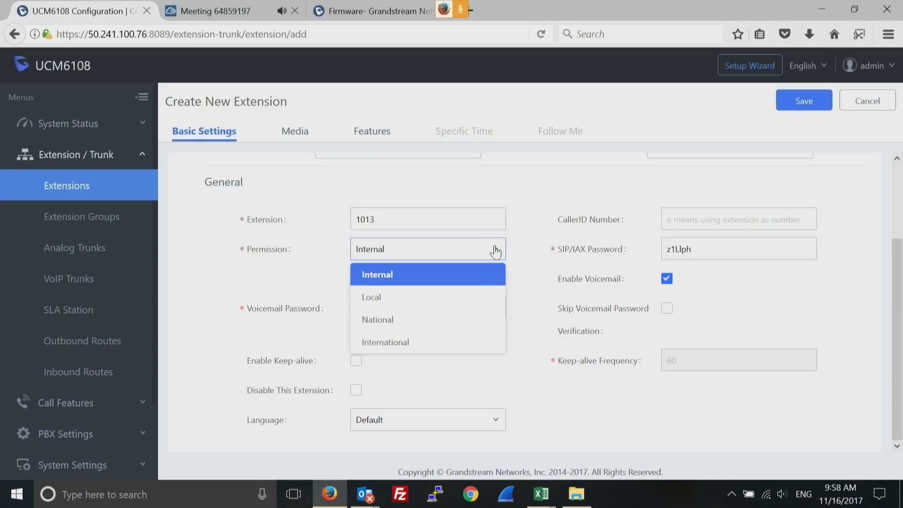
{"action": "left_click", "coordinate": [557, 185]}
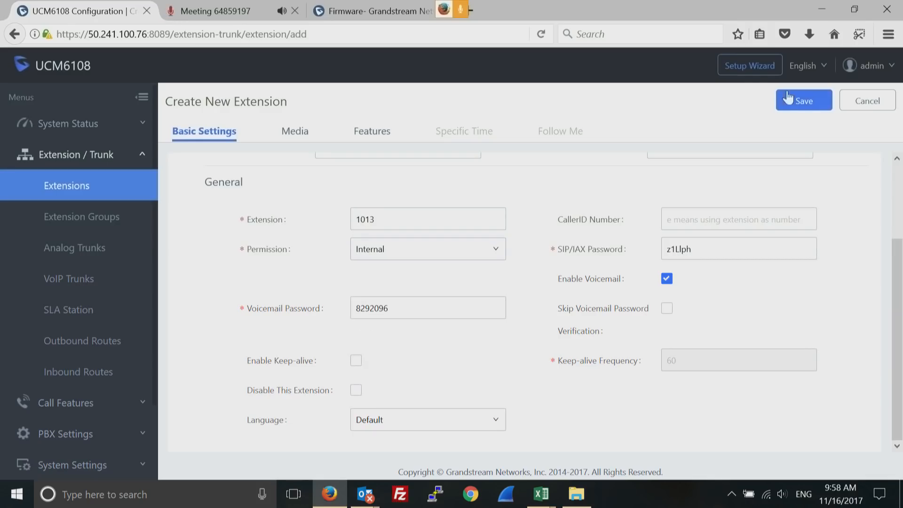
Cancel the new extension and open Zero Config under Value-added Features, which lists no devices
{"action": "left_click", "coordinate": [861, 106]}
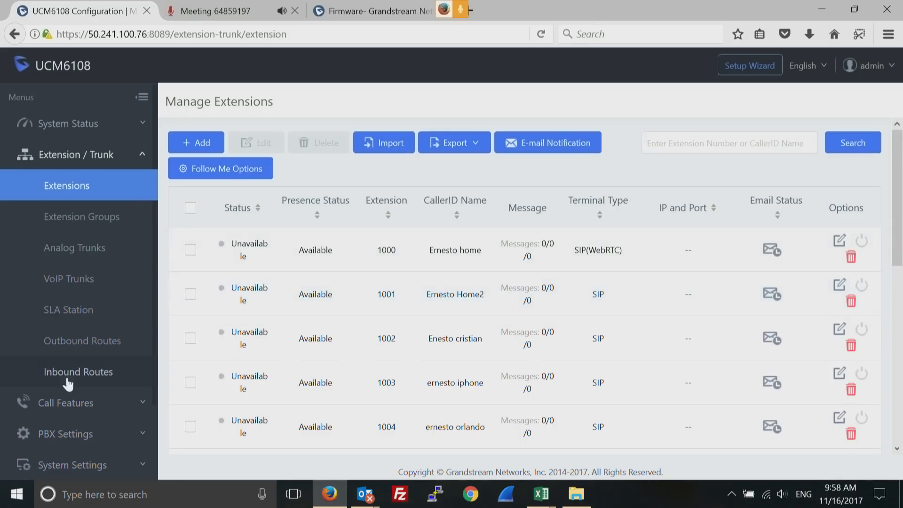
{"action": "left_click", "coordinate": [141, 466]}
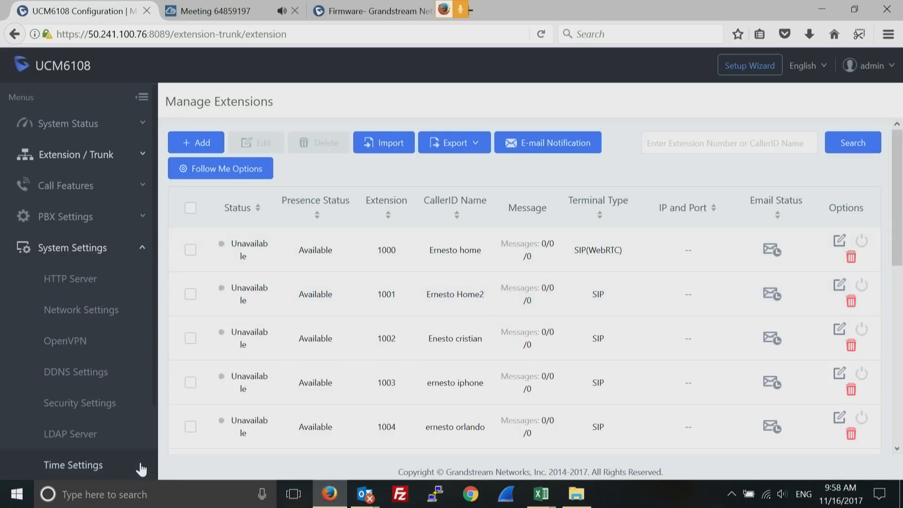
{"action": "left_click", "coordinate": [143, 253]}
{"action": "left_click", "coordinate": [72, 348]}
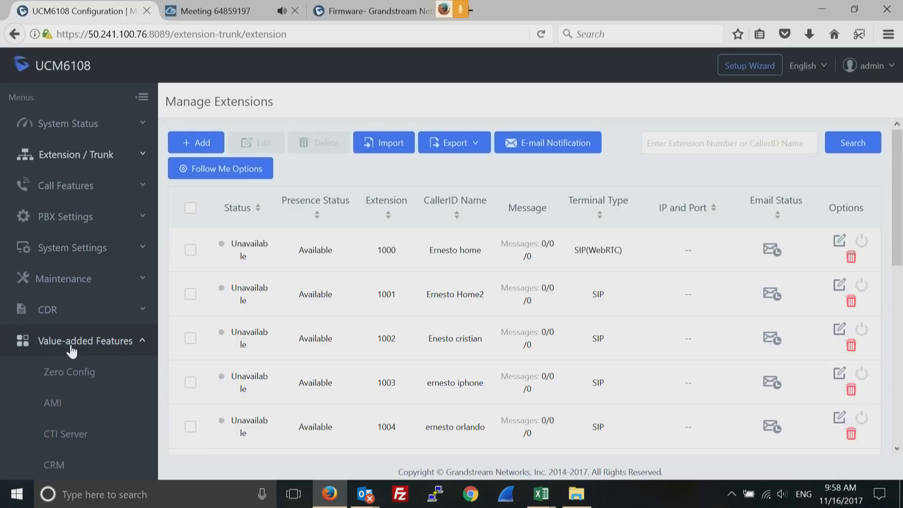
{"action": "left_click", "coordinate": [78, 374]}
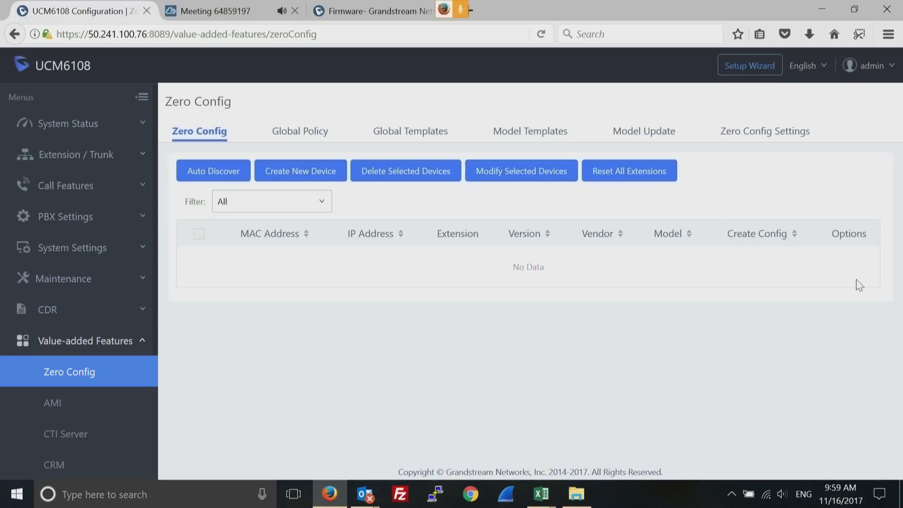
Show the Zero Config Settings tab, where Zero Config is enabled
{"action": "left_click", "coordinate": [751, 134]}
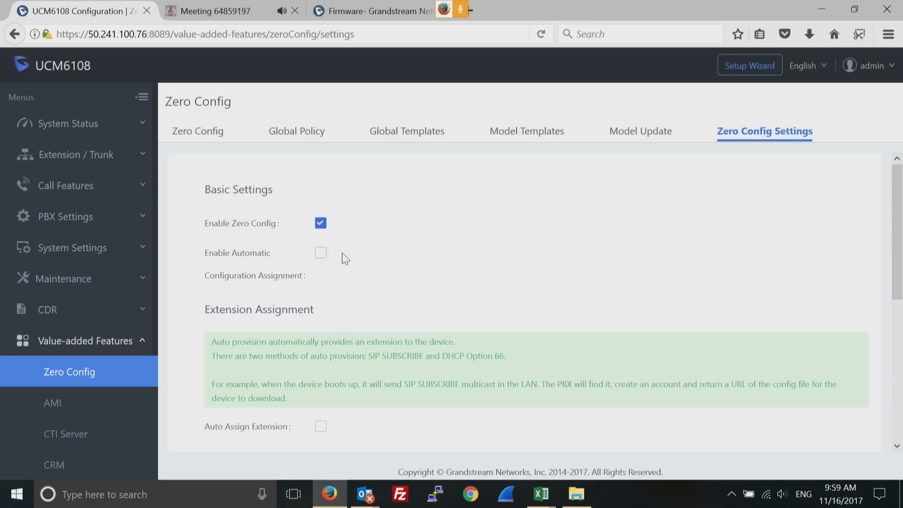
Check Enable Automatic Configuration Assignment and Auto Assign Extension in Zero Config Settings
{"action": "left_click", "coordinate": [321, 254]}
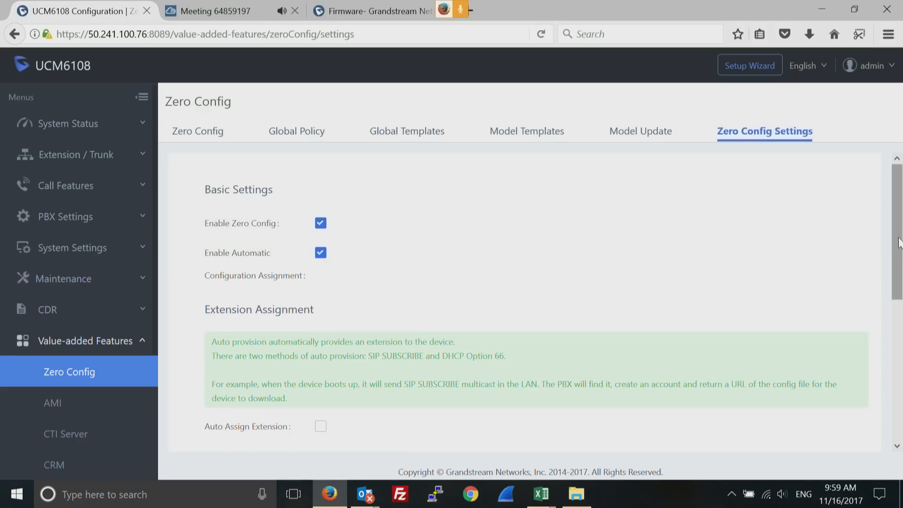
{"action": "left_click_drag", "start_coordinate": [899, 246], "coordinate": [889, 352]}
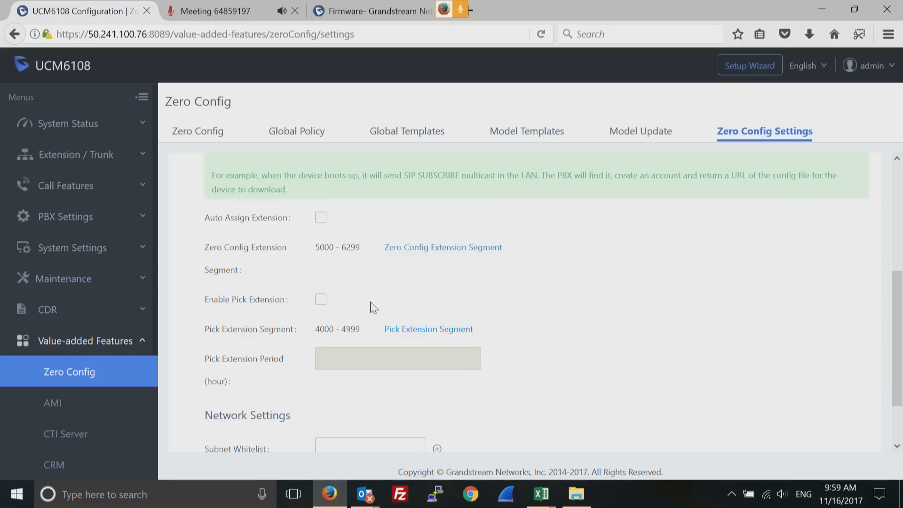
{"action": "left_click", "coordinate": [320, 218]}
Replace Auto Assign Extension with Enable Pick Extension and a 2-hour pick period, then view Global Policy
{"action": "left_click", "coordinate": [321, 219]}
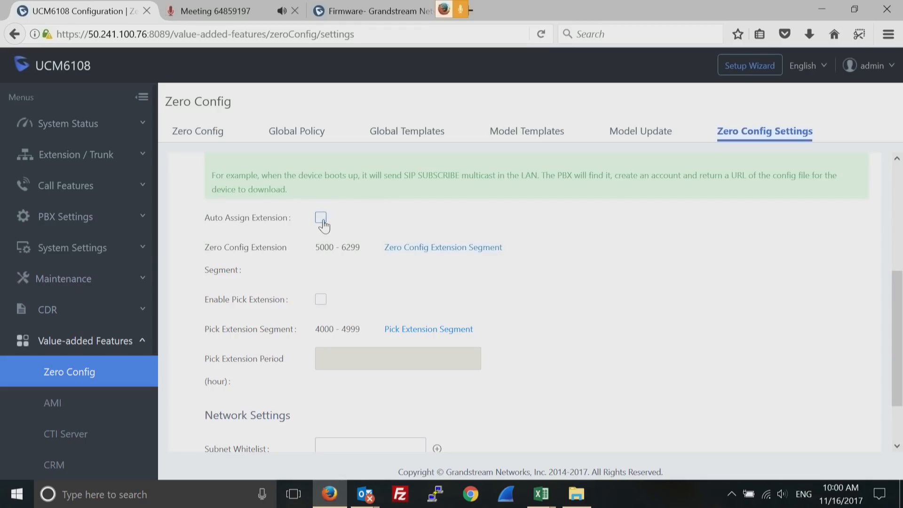
{"action": "left_click", "coordinate": [321, 301]}
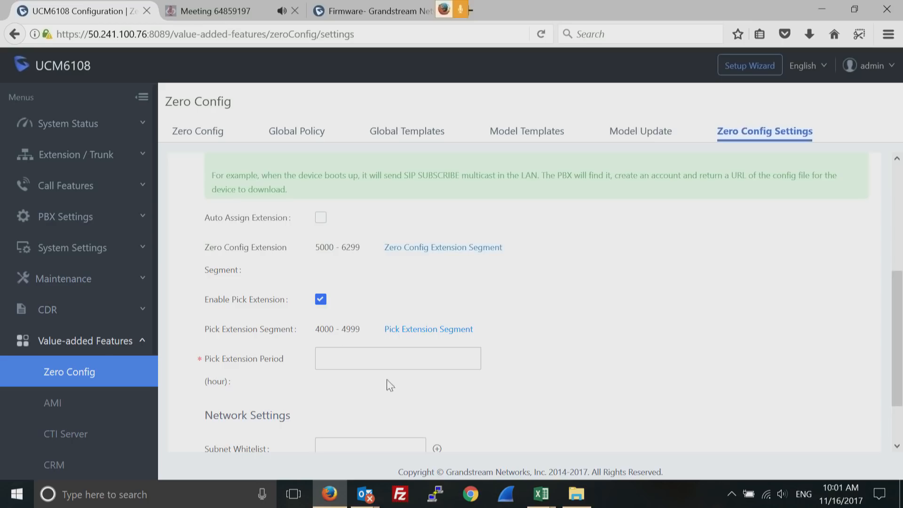
{"action": "left_click", "coordinate": [334, 359]}
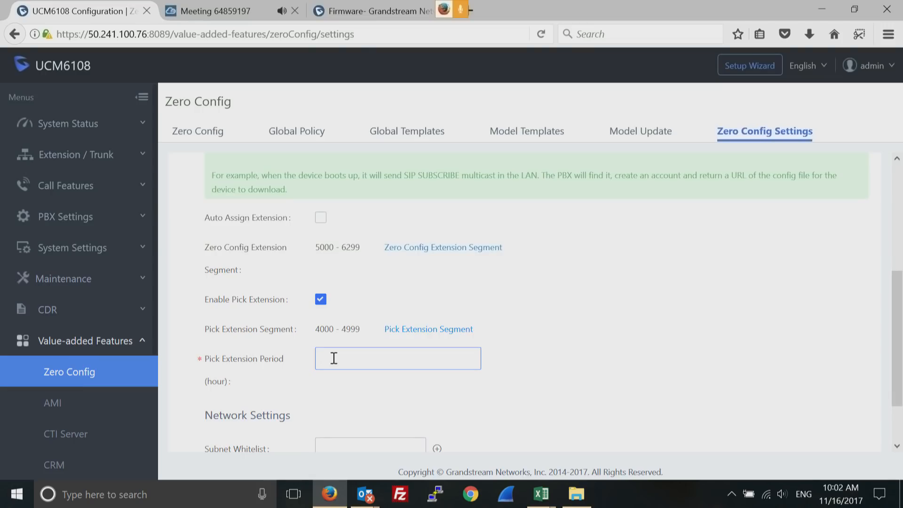
{"action": "type", "text": "2"}
{"action": "left_click", "coordinate": [298, 136]}
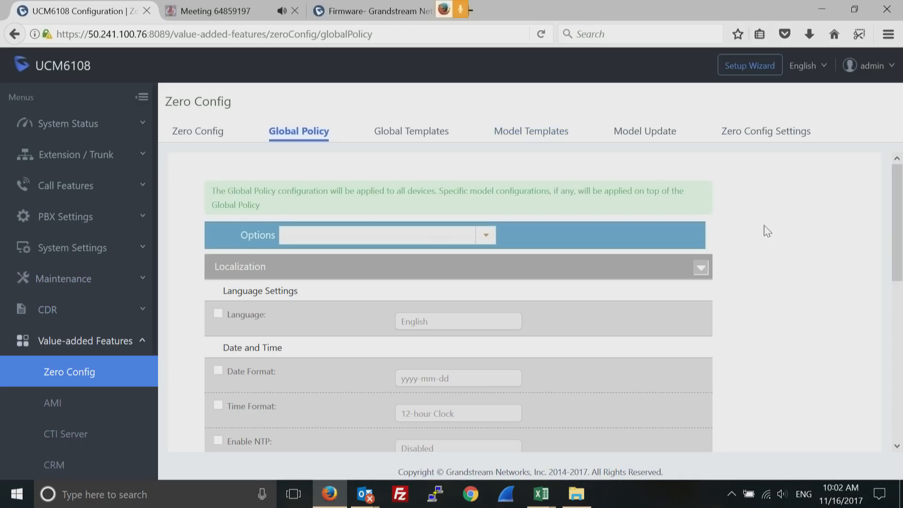
Review the Global Policy sections, then show the empty Global Templates list
{"action": "left_click_drag", "start_coordinate": [896, 250], "coordinate": [899, 397]}
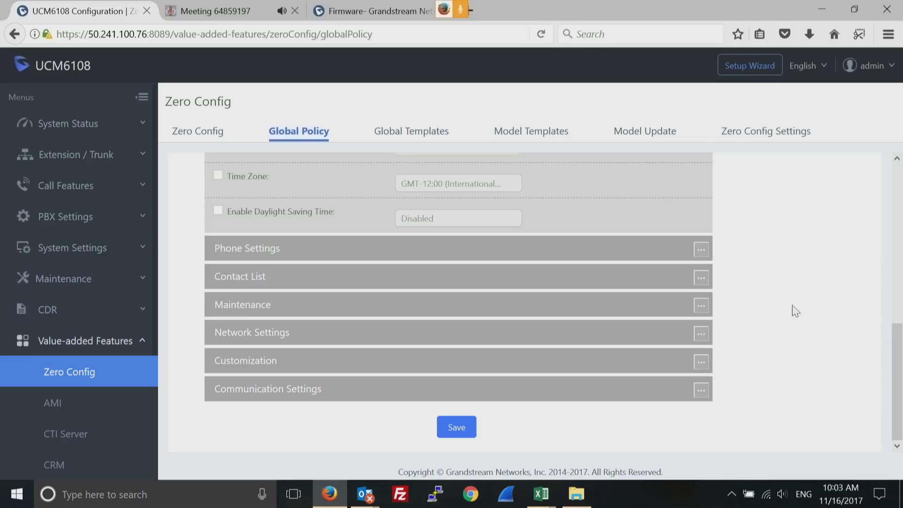
{"action": "left_click_drag", "start_coordinate": [897, 372], "coordinate": [901, 190]}
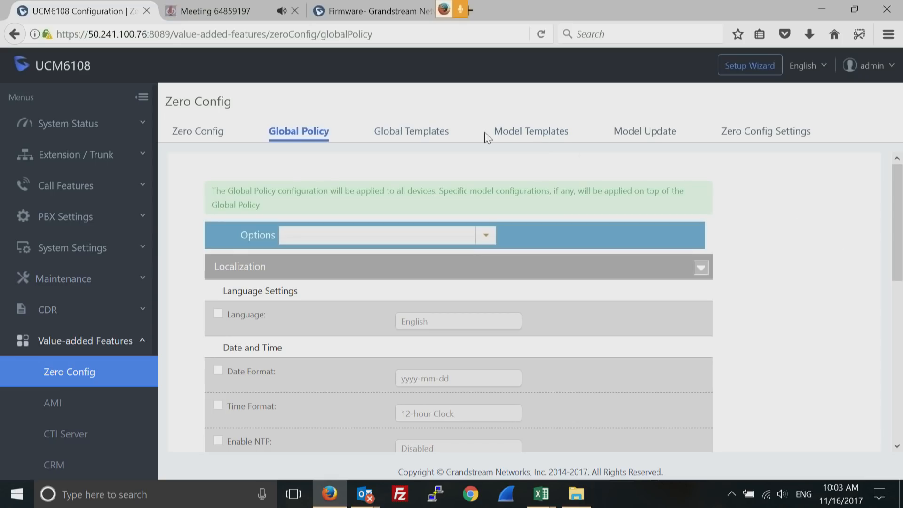
{"action": "left_click", "coordinate": [414, 136]}
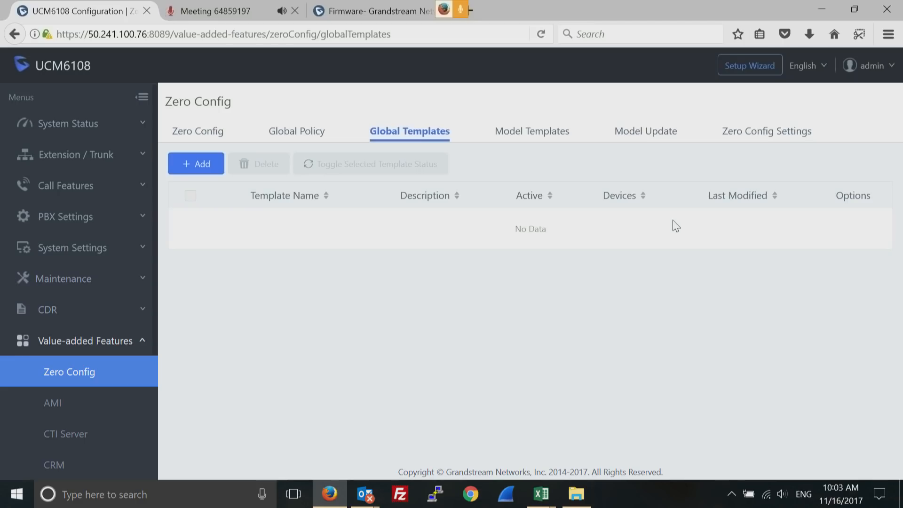
Show the Model Update page with base version 7.0 and the DP750 and GAC2500 packages
{"action": "left_click", "coordinate": [537, 137]}
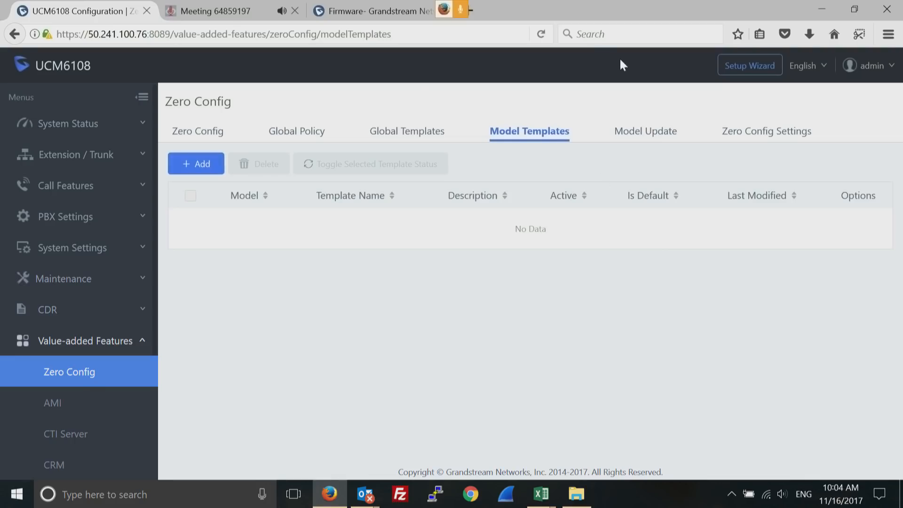
{"action": "left_click", "coordinate": [637, 136]}
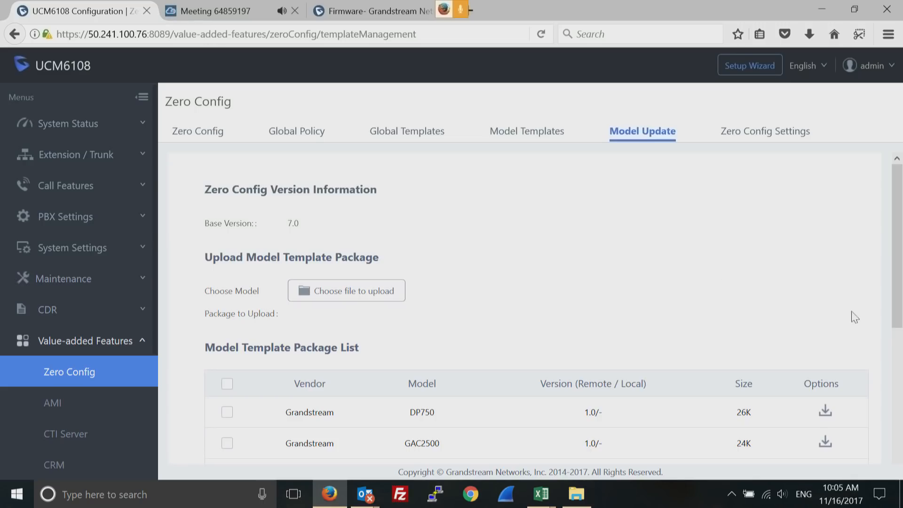
{"action": "left_click_drag", "start_coordinate": [898, 277], "coordinate": [895, 416]}
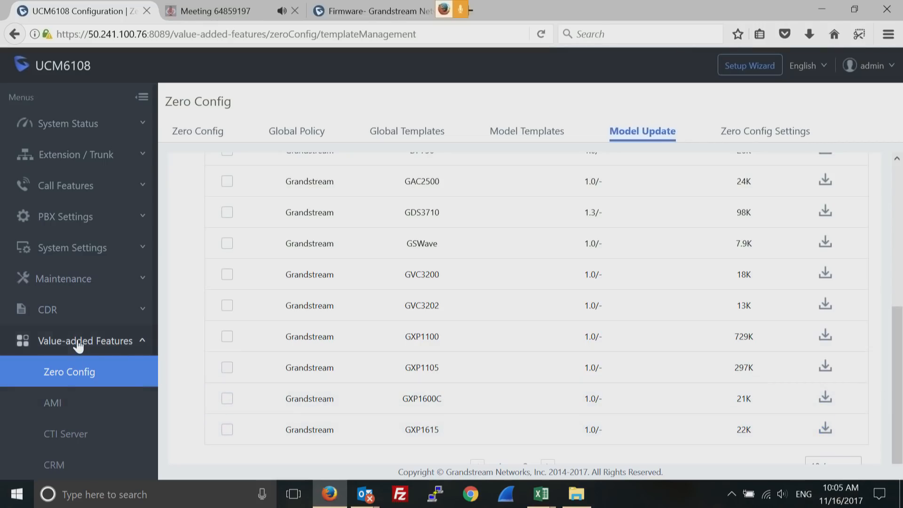
Collapse Value-added Features and go to Extension / Trunk > Analog Trunks, which has no trunks
{"action": "left_click", "coordinate": [142, 343]}
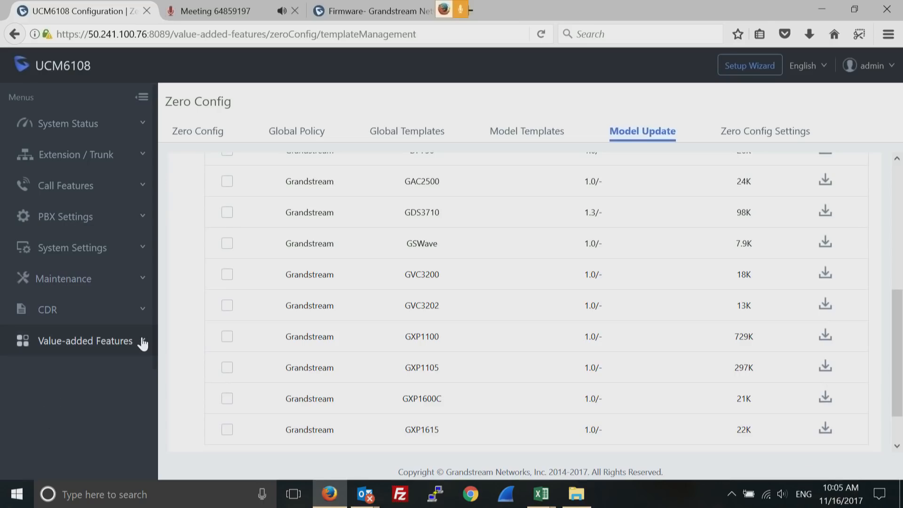
{"action": "left_click", "coordinate": [141, 158]}
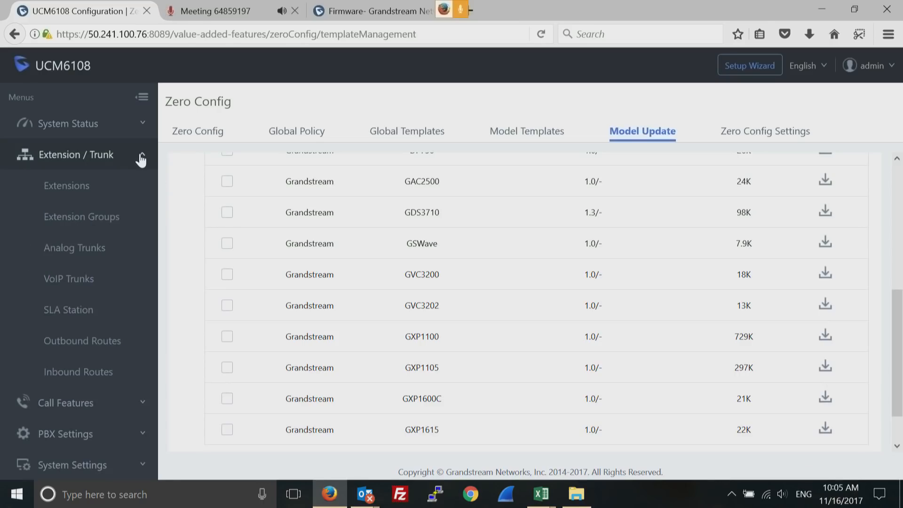
{"action": "left_click", "coordinate": [85, 186]}
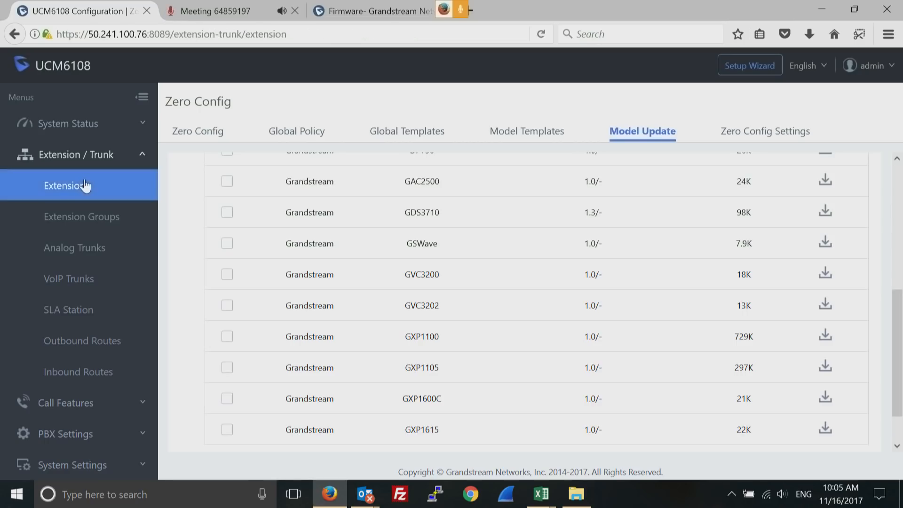
{"action": "left_click", "coordinate": [74, 250]}
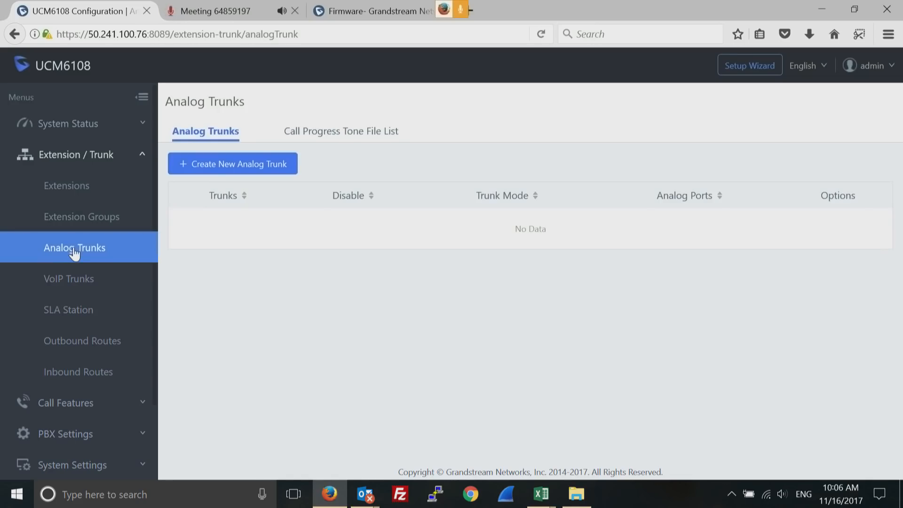
Start a new analog trunk and tick all eight FXO ports
{"action": "left_click", "coordinate": [251, 168]}
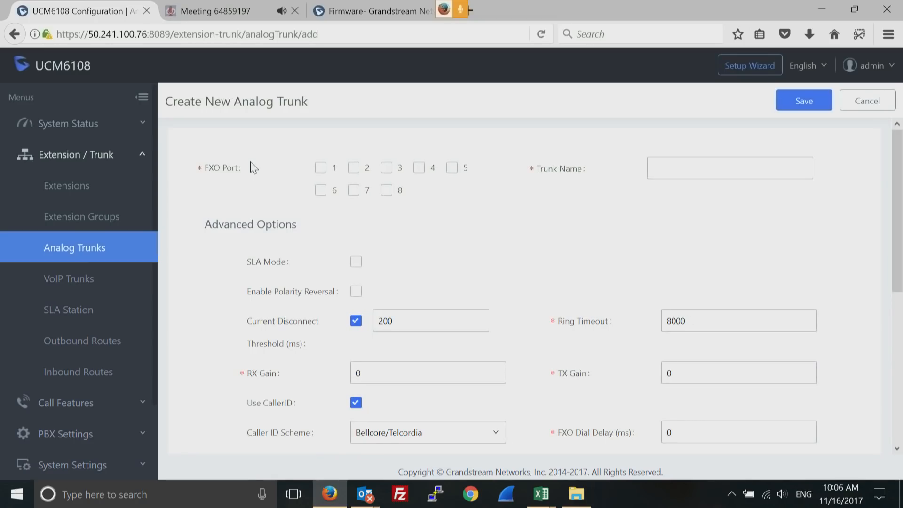
{"action": "left_click", "coordinate": [322, 170]}
{"action": "left_click", "coordinate": [353, 169]}
{"action": "left_click", "coordinate": [386, 172]}
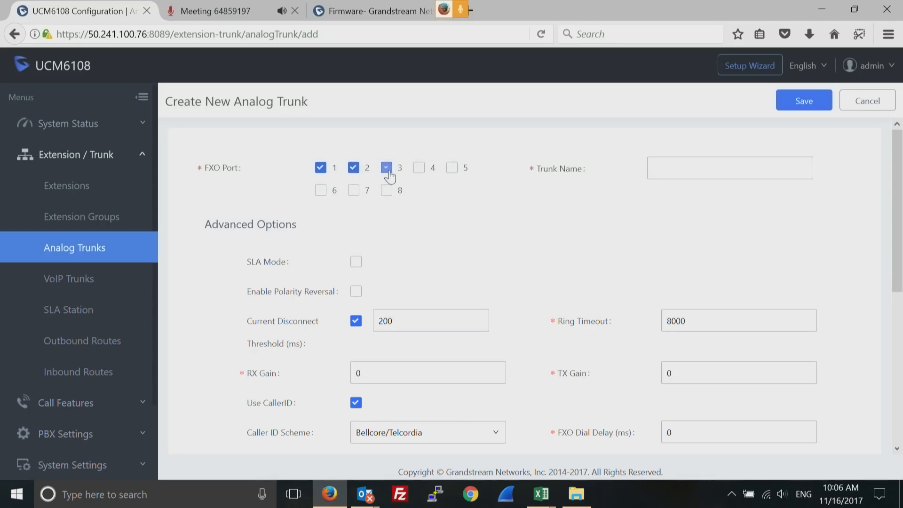
{"action": "left_click", "coordinate": [424, 173]}
{"action": "left_click", "coordinate": [452, 173]}
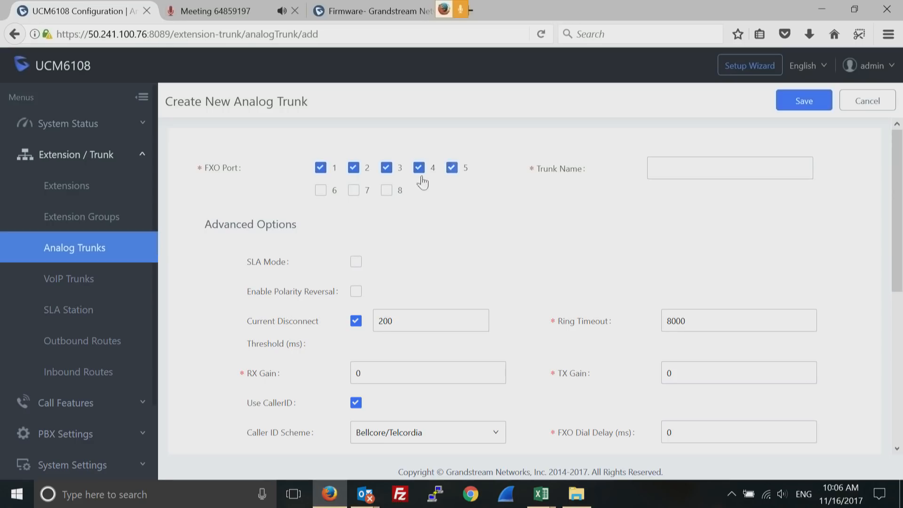
{"action": "left_click", "coordinate": [388, 191]}
{"action": "left_click", "coordinate": [354, 192]}
{"action": "left_click", "coordinate": [320, 194]}
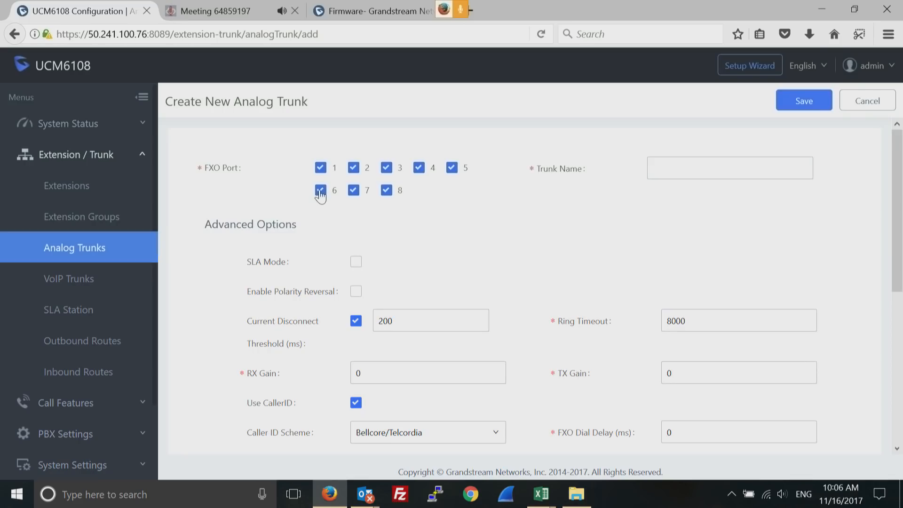
Untick FXO ports 5–8 so only ports 1–4 stay selected
{"action": "left_click", "coordinate": [320, 194]}
{"action": "left_click", "coordinate": [352, 194]}
{"action": "left_click", "coordinate": [386, 193]}
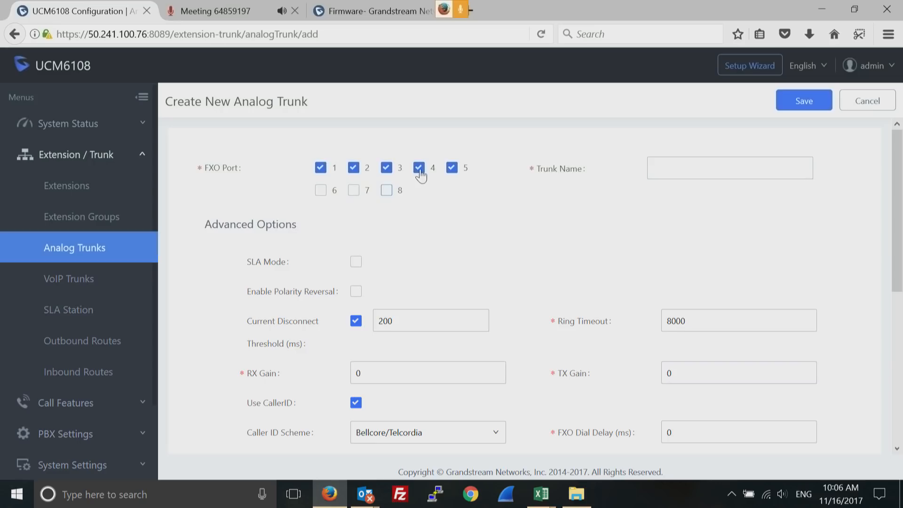
{"action": "left_click", "coordinate": [420, 172]}
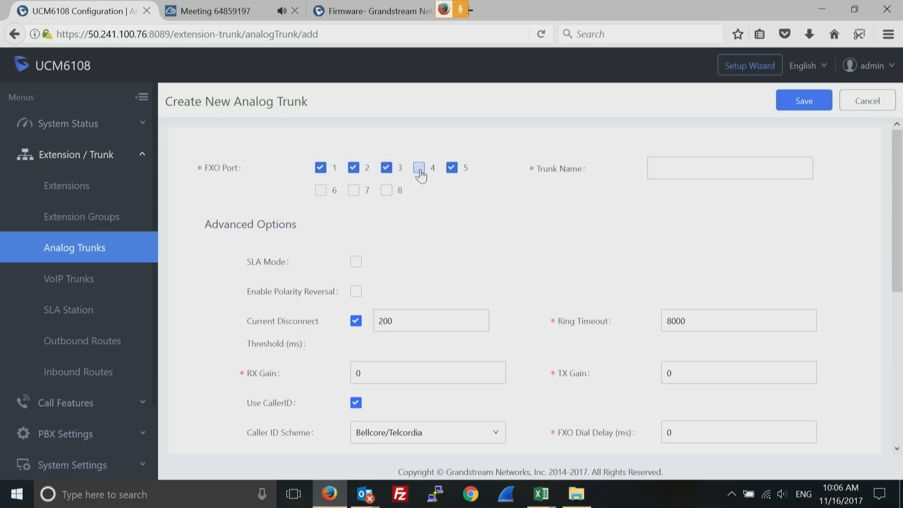
{"action": "left_click", "coordinate": [452, 170]}
{"action": "left_click", "coordinate": [419, 168]}
{"action": "left_click", "coordinate": [667, 170]}
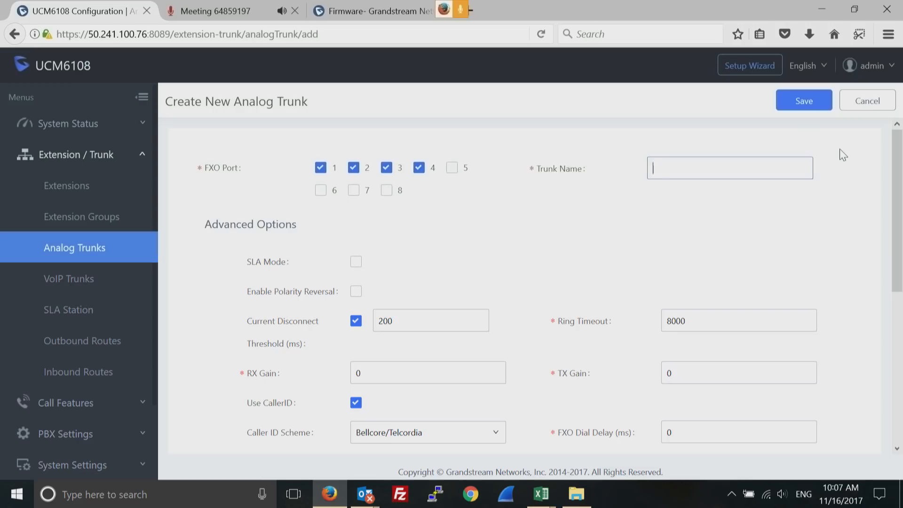
{"action": "left_click_drag", "start_coordinate": [895, 182], "coordinate": [900, 212]}
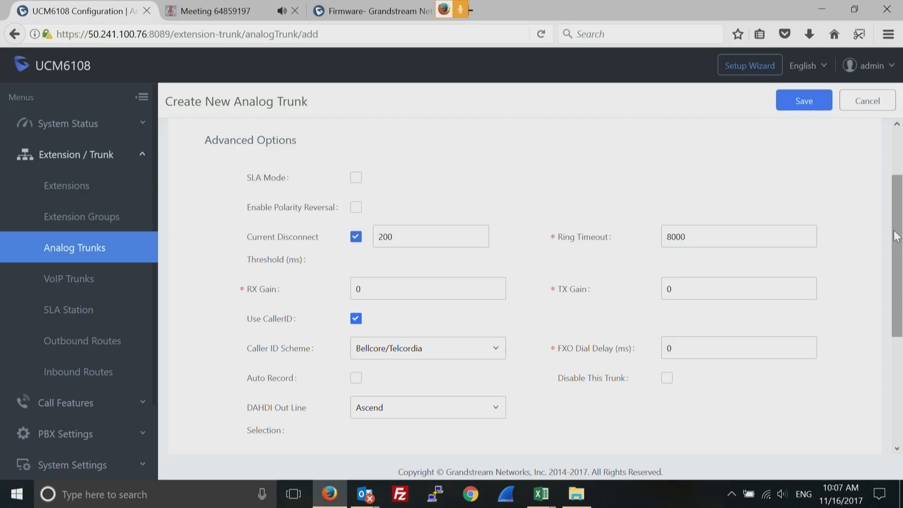
{"action": "left_click_drag", "start_coordinate": [894, 235], "coordinate": [896, 256]}
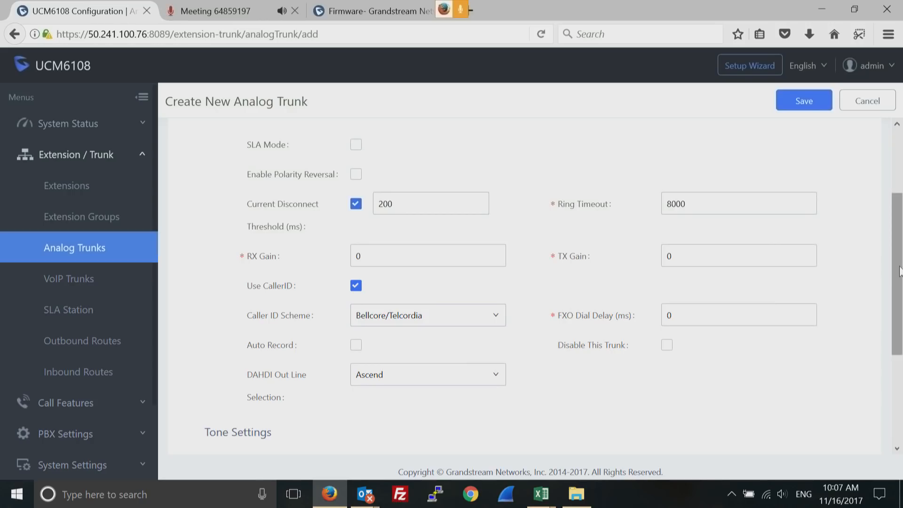
{"action": "left_click_drag", "start_coordinate": [899, 272], "coordinate": [898, 402]}
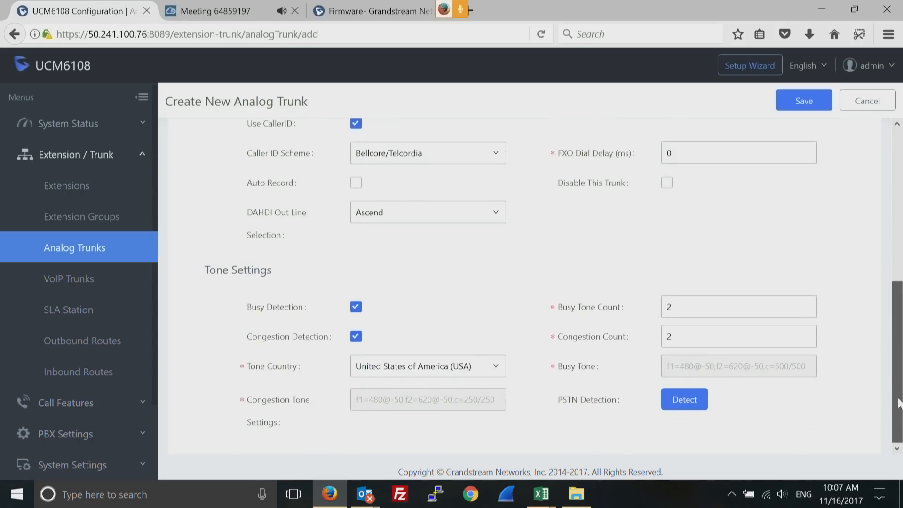
{"action": "left_click", "coordinate": [690, 400]}
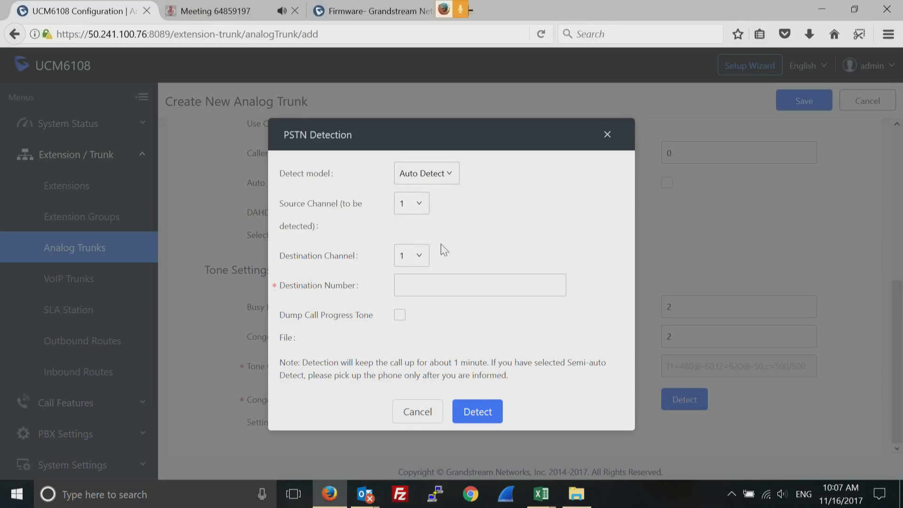
{"action": "left_click", "coordinate": [423, 210]}
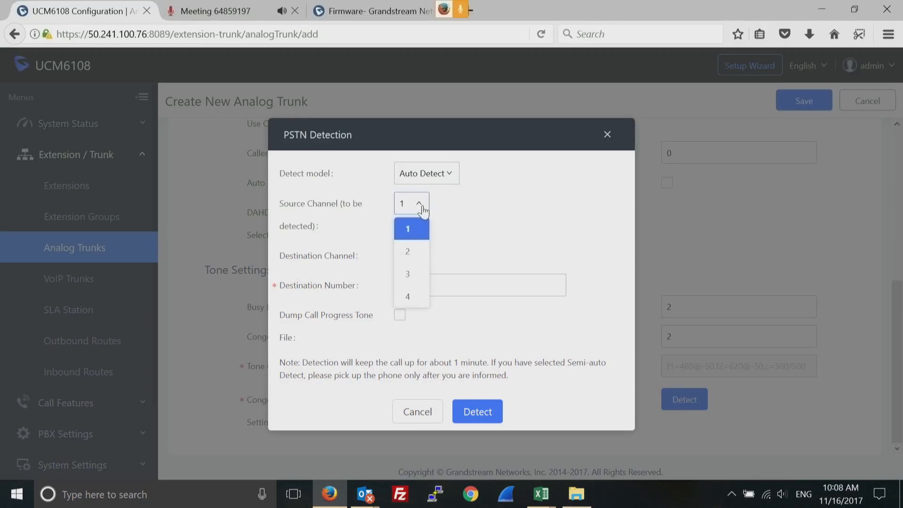
{"action": "left_click", "coordinate": [422, 211]}
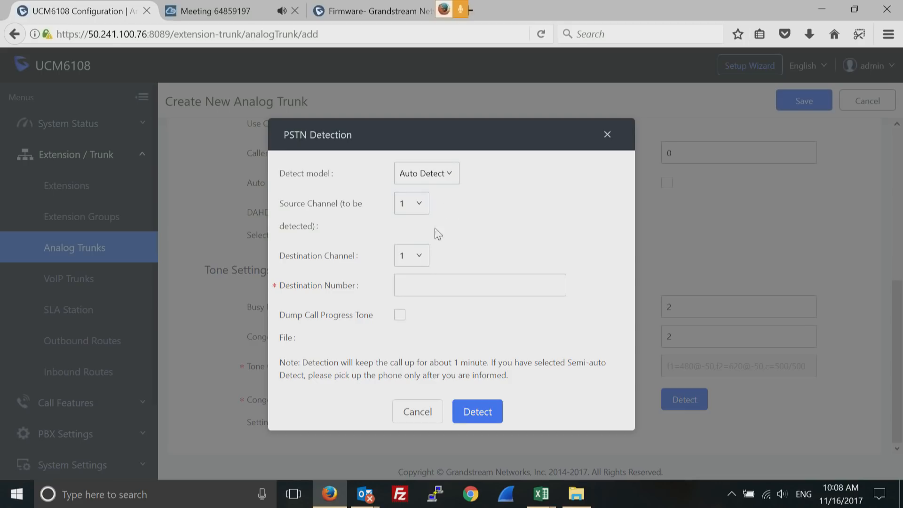
{"action": "left_click", "coordinate": [422, 255]}
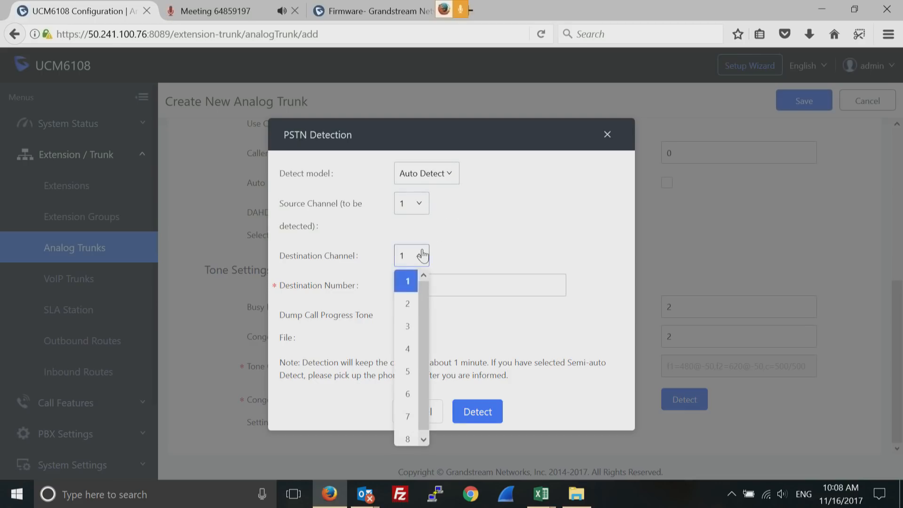
{"action": "left_click", "coordinate": [406, 304]}
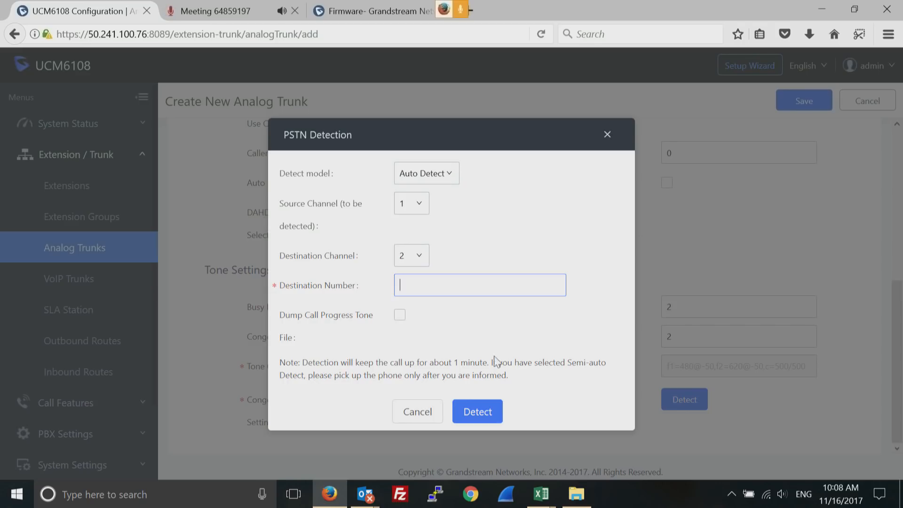
{"action": "left_click", "coordinate": [413, 424]}
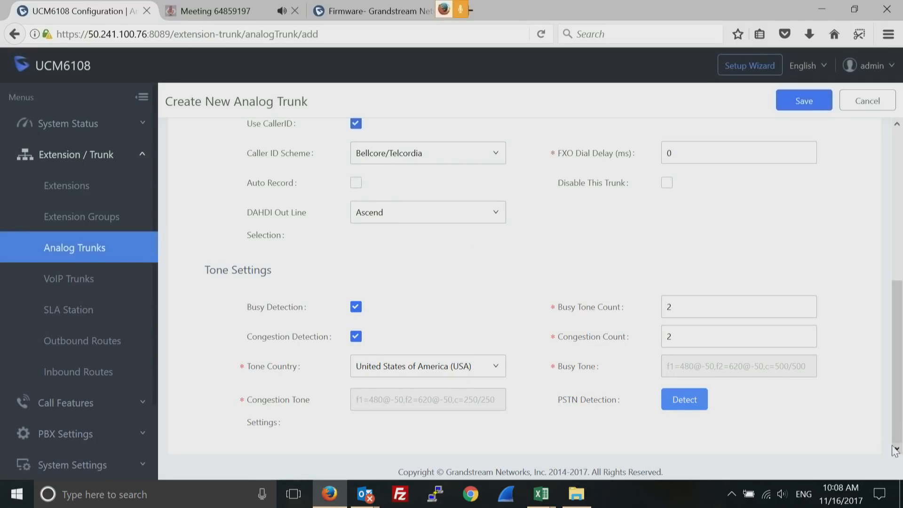
{"action": "left_click", "coordinate": [897, 124]}
Abandon the half-filled form via VoIP Trunks and Analog Trunks, then start a fresh analog trunk
{"action": "left_click", "coordinate": [897, 125]}
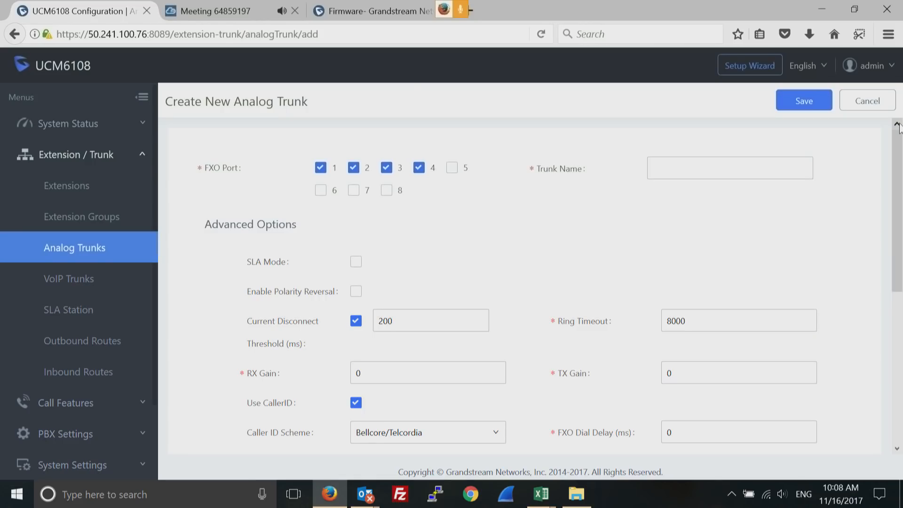
{"action": "left_click", "coordinate": [80, 280]}
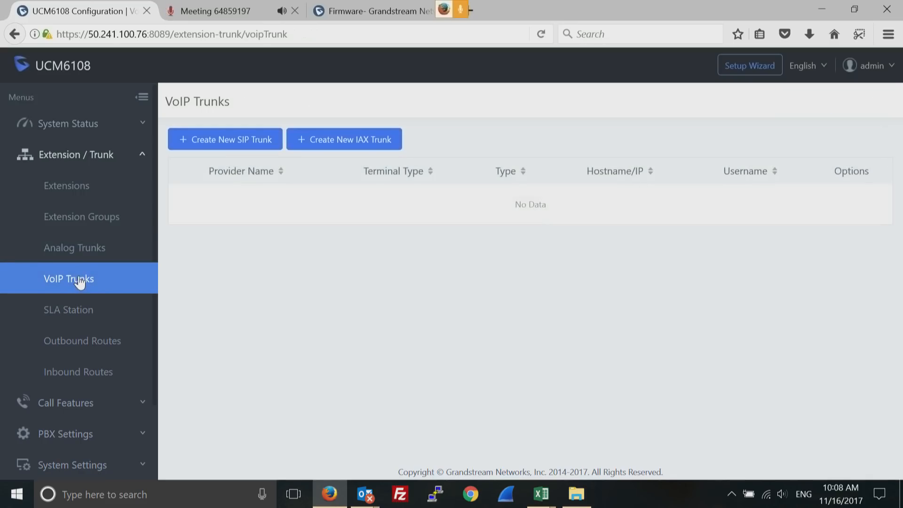
{"action": "left_click", "coordinate": [90, 250]}
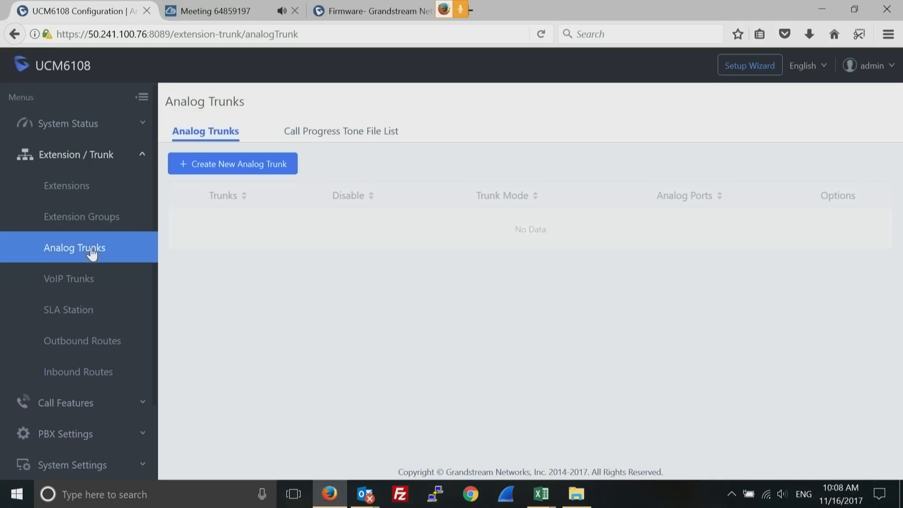
{"action": "left_click", "coordinate": [263, 173]}
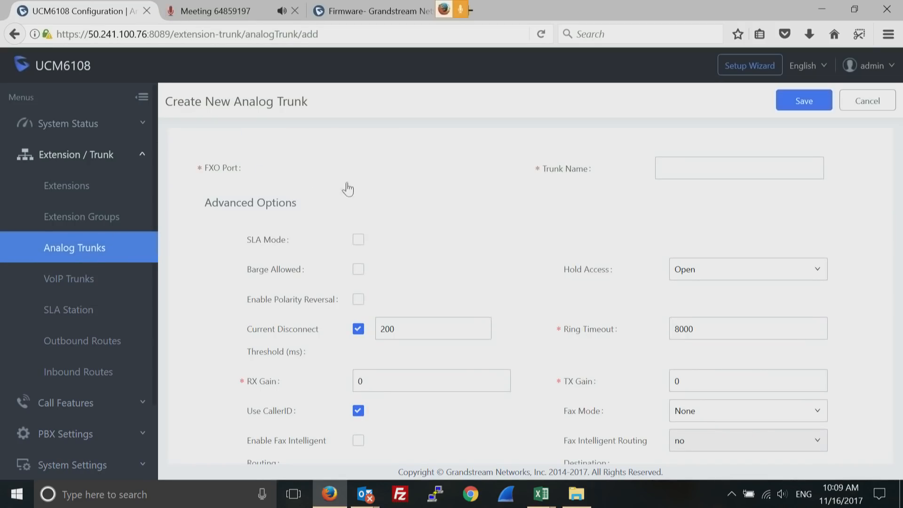
Name the analog trunk 'test', select FXO ports 1 and 2, and save it
{"action": "left_click", "coordinate": [679, 168]}
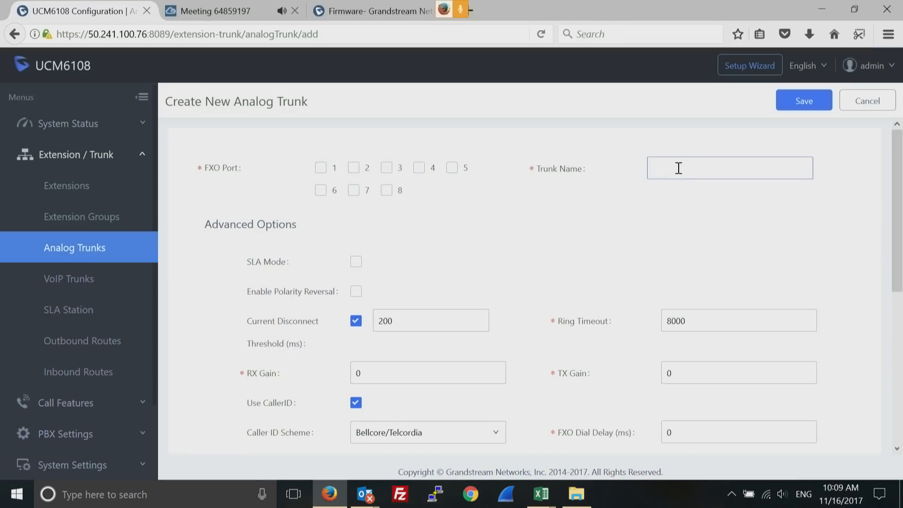
{"action": "type", "text": "test"}
{"action": "left_click", "coordinate": [320, 170]}
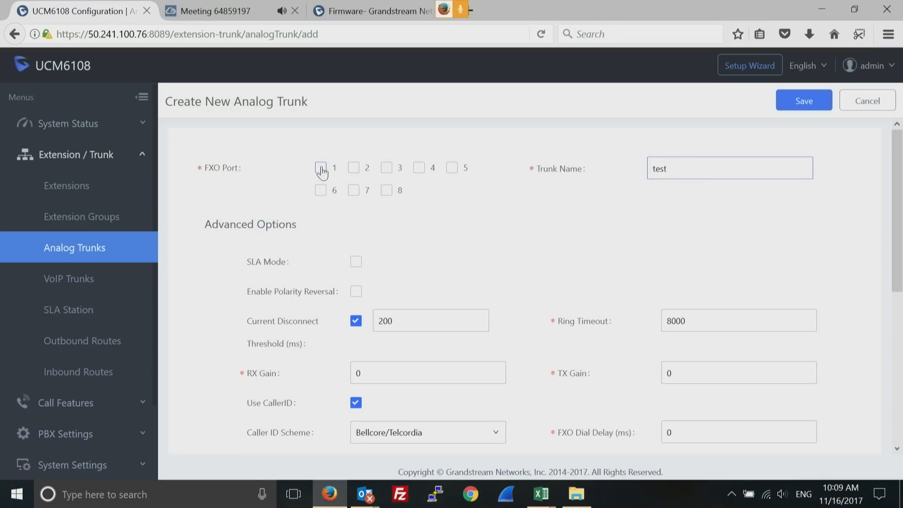
{"action": "left_click", "coordinate": [354, 174]}
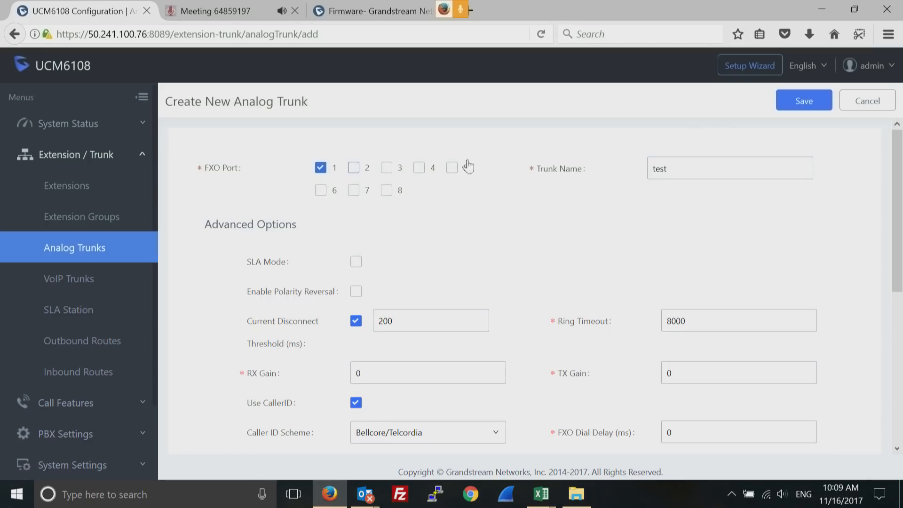
{"action": "left_click", "coordinate": [805, 102]}
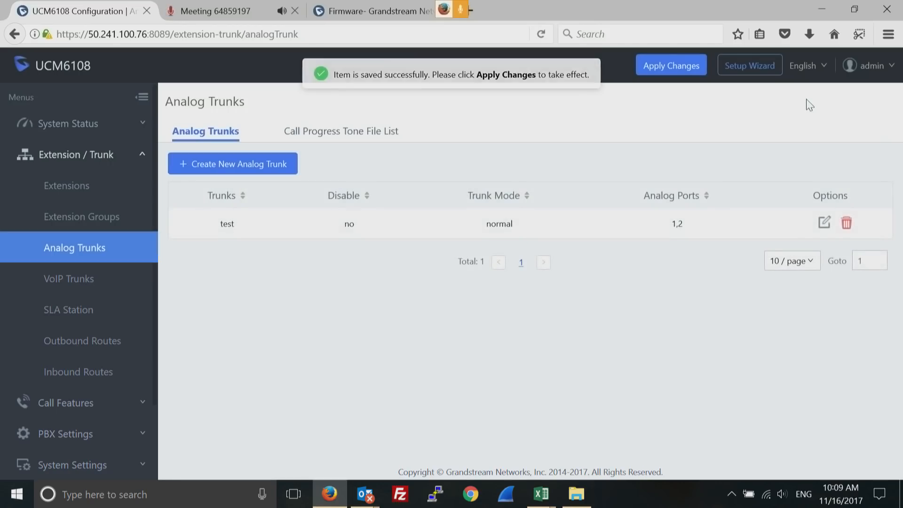
{"action": "left_click", "coordinate": [79, 279]}
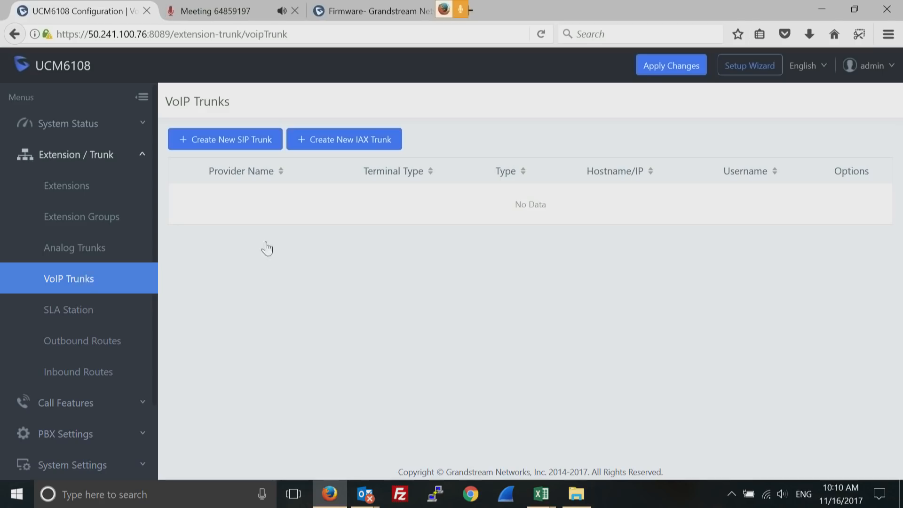
Start a new Peer SIP trunk from the VoIP Trunks list
{"action": "left_click", "coordinate": [231, 145]}
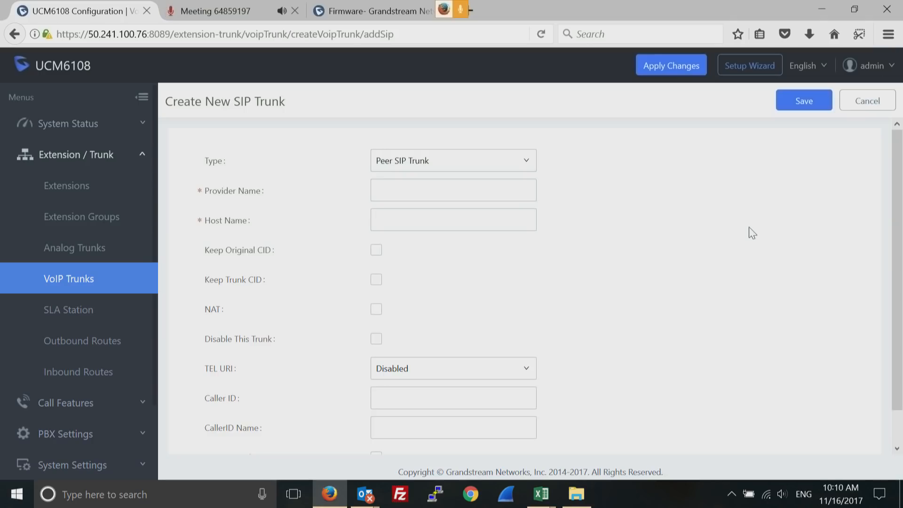
Keep type Peer SIP Trunk and enter provider name 'test' and host 192.168.22.101
{"action": "left_click", "coordinate": [520, 165]}
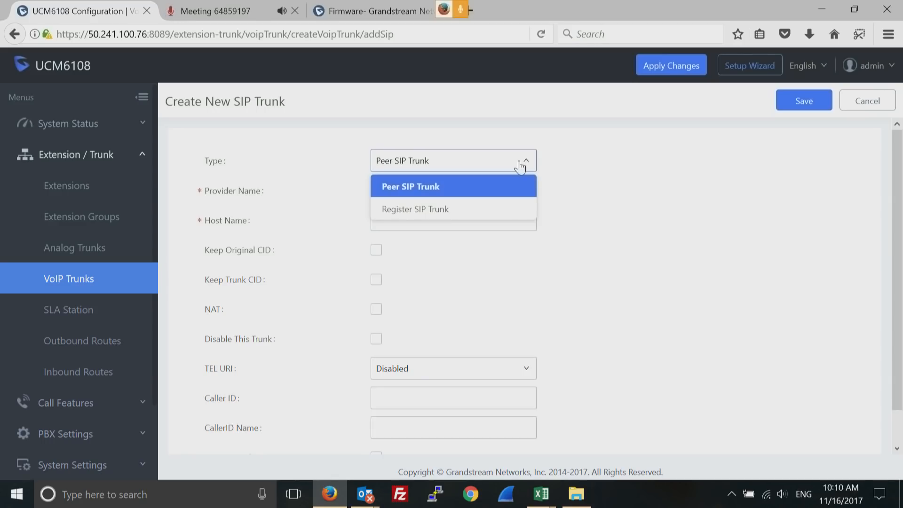
{"action": "left_click", "coordinate": [456, 210]}
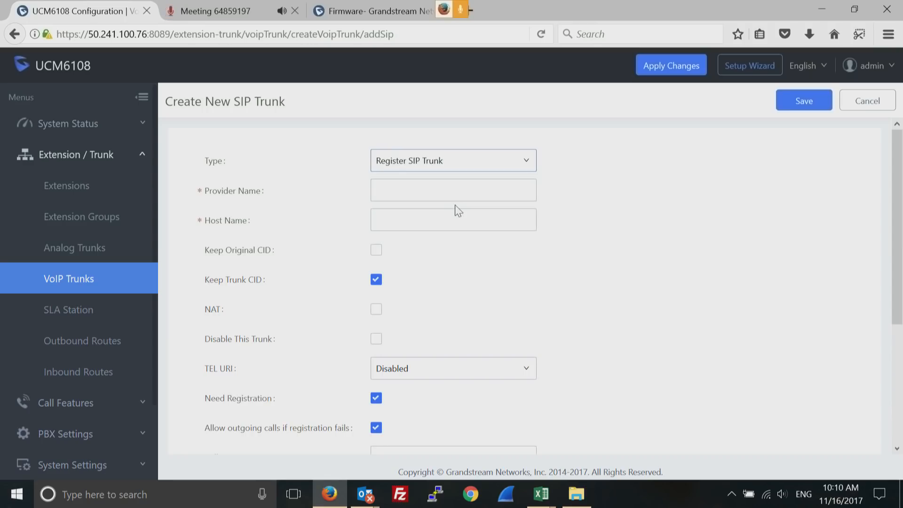
{"action": "left_click", "coordinate": [528, 166]}
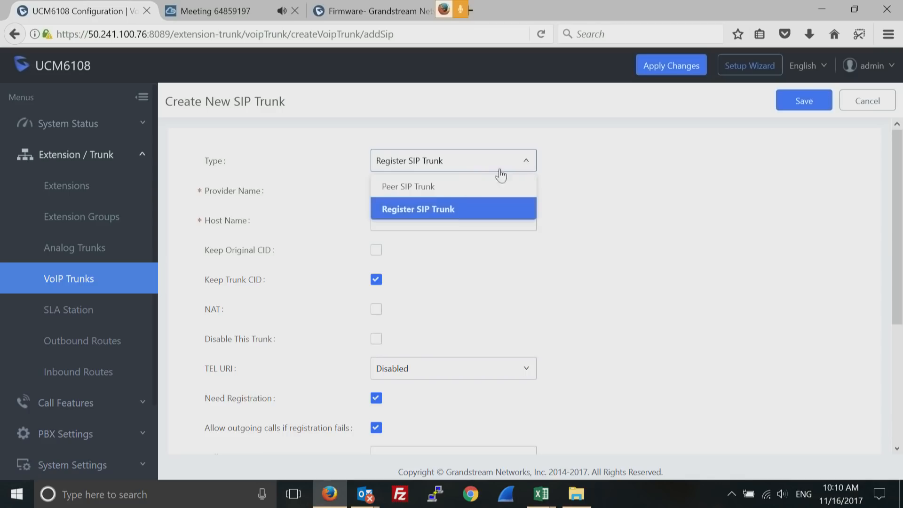
{"action": "left_click", "coordinate": [450, 188]}
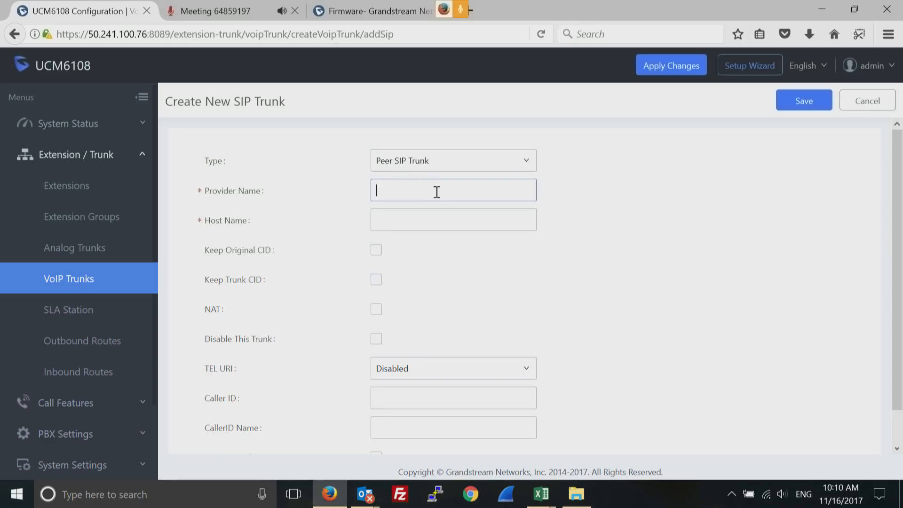
{"action": "type", "text": "test"}
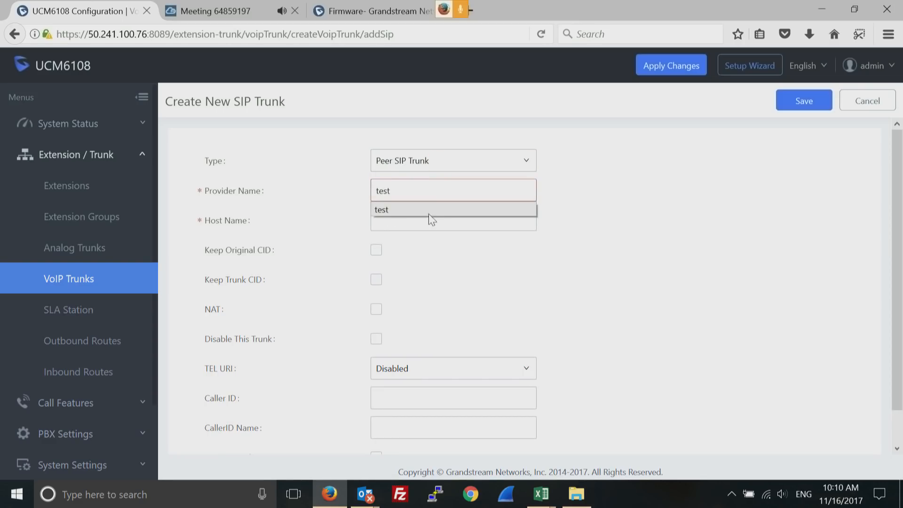
{"action": "left_click", "coordinate": [400, 220]}
{"action": "type", "text": "192"}
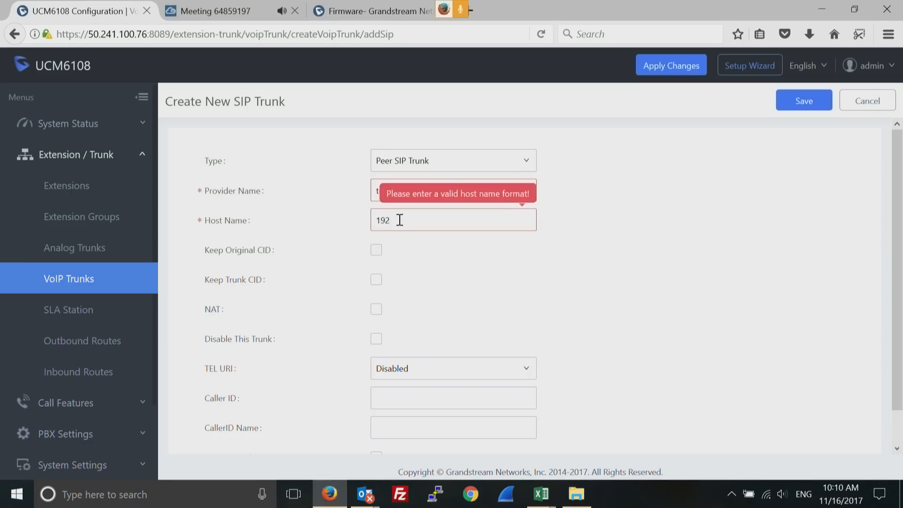
{"action": "type", "text": ".168.22.101"}
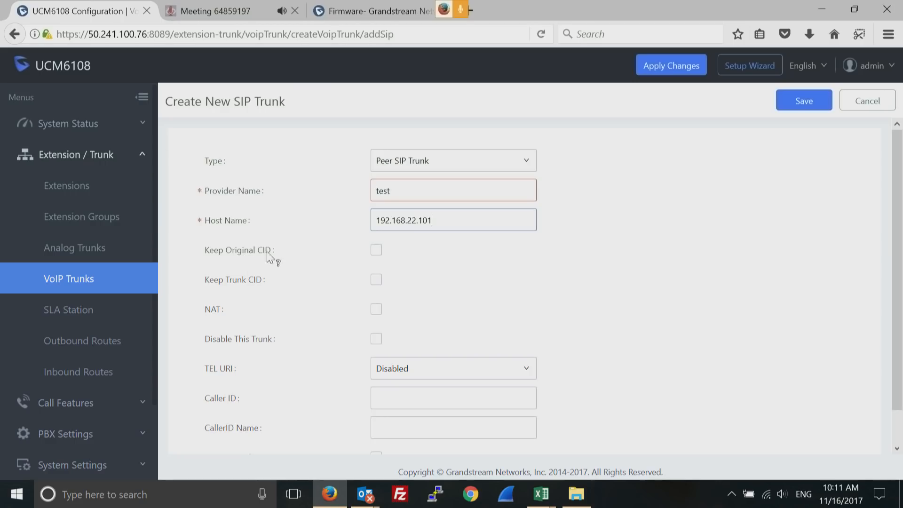
Leave Keep Original CID off, visit the Caller ID fields, and attempt to save the trunk
{"action": "left_click", "coordinate": [376, 250]}
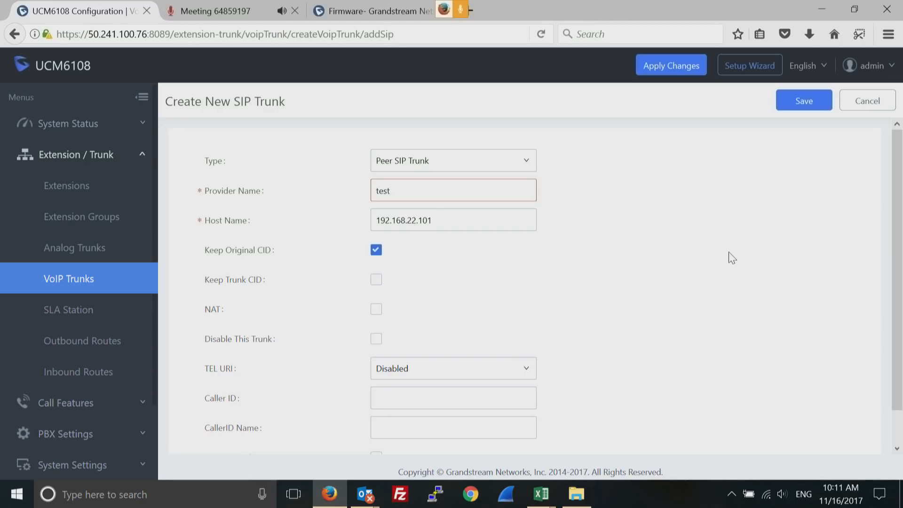
{"action": "left_click", "coordinate": [376, 250]}
{"action": "left_click", "coordinate": [449, 397]}
{"action": "scroll", "coordinate": [899, 384], "scroll_direction": "down", "scroll_amount": 1}
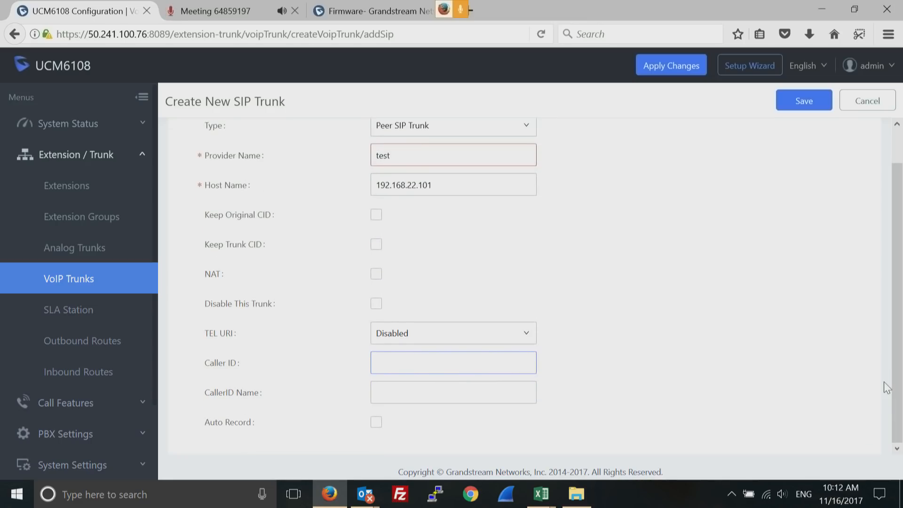
{"action": "left_click", "coordinate": [393, 394]}
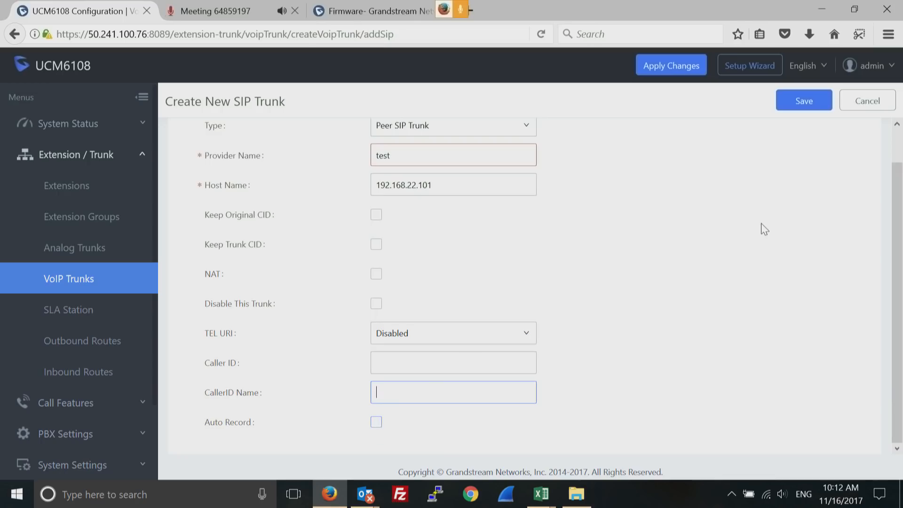
{"action": "left_click", "coordinate": [803, 104]}
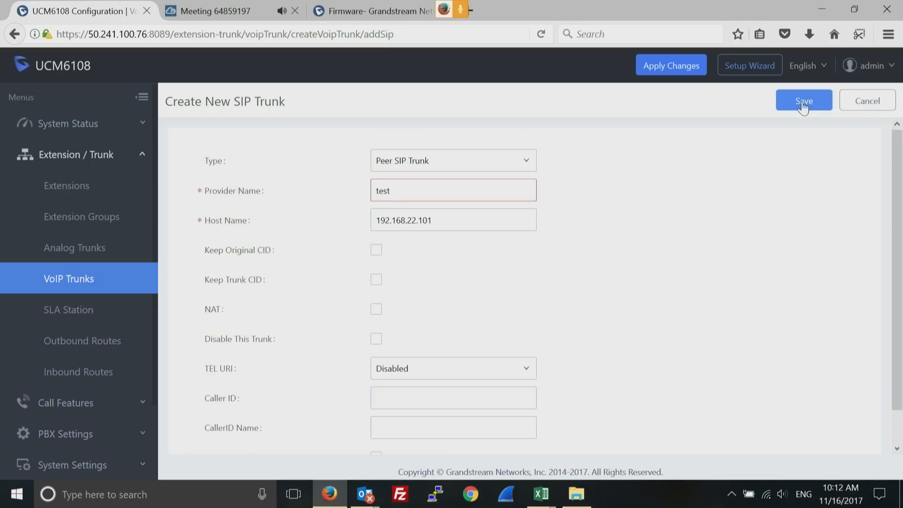
Change the provider name to 'testsip' and save the trunk
{"action": "left_click", "coordinate": [404, 193]}
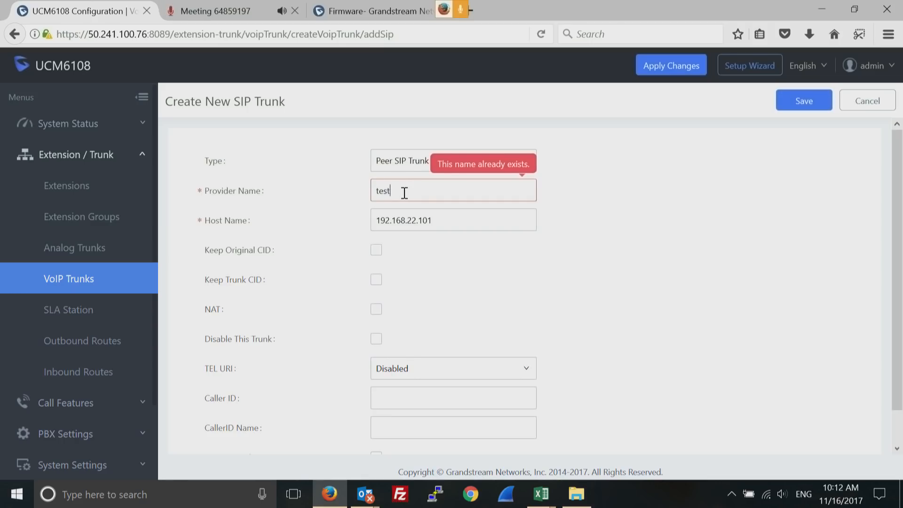
{"action": "type", "text": "sip"}
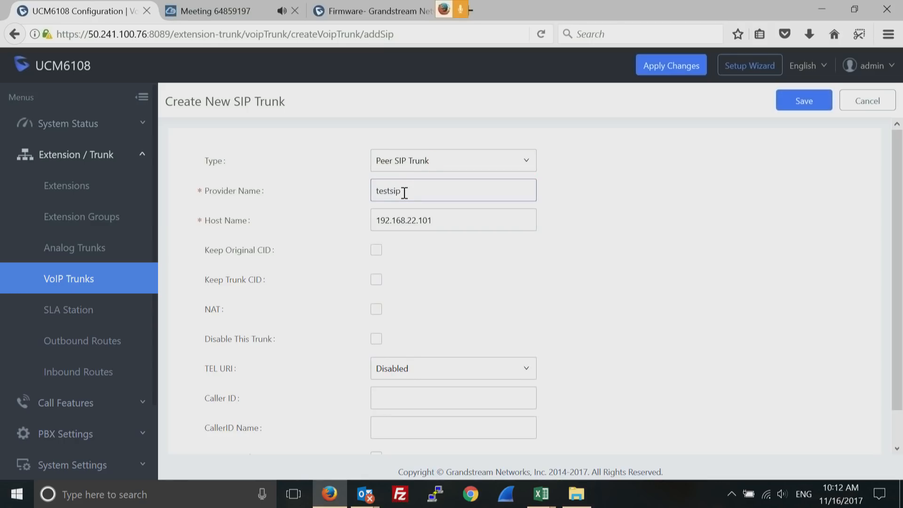
{"action": "left_click", "coordinate": [800, 100]}
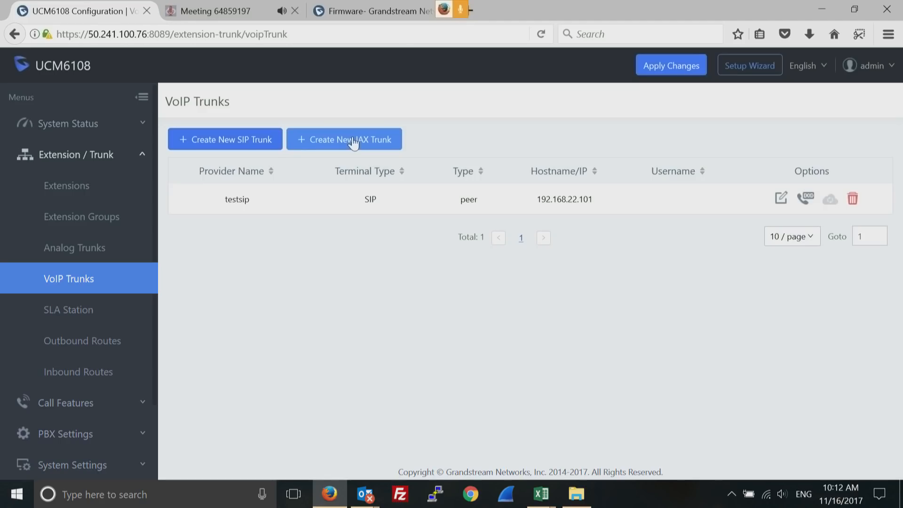
{"action": "left_click", "coordinate": [354, 144]}
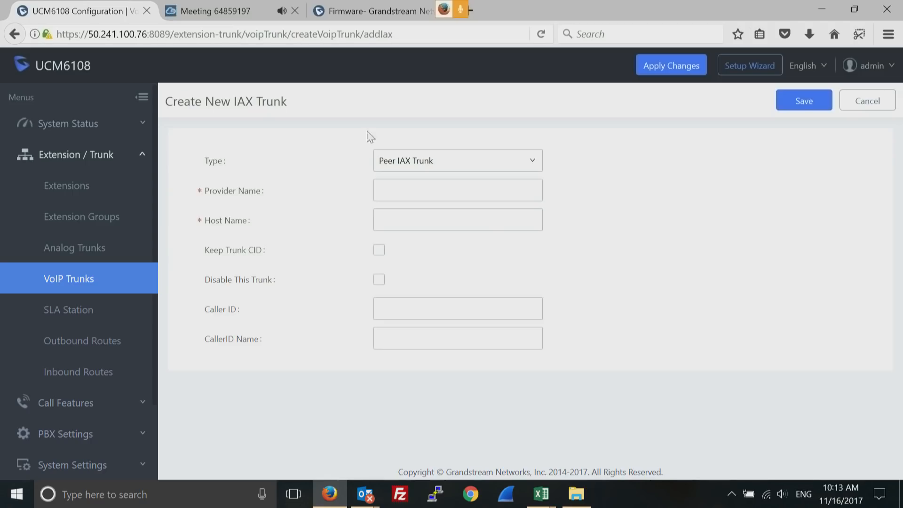
{"action": "left_click", "coordinate": [871, 108]}
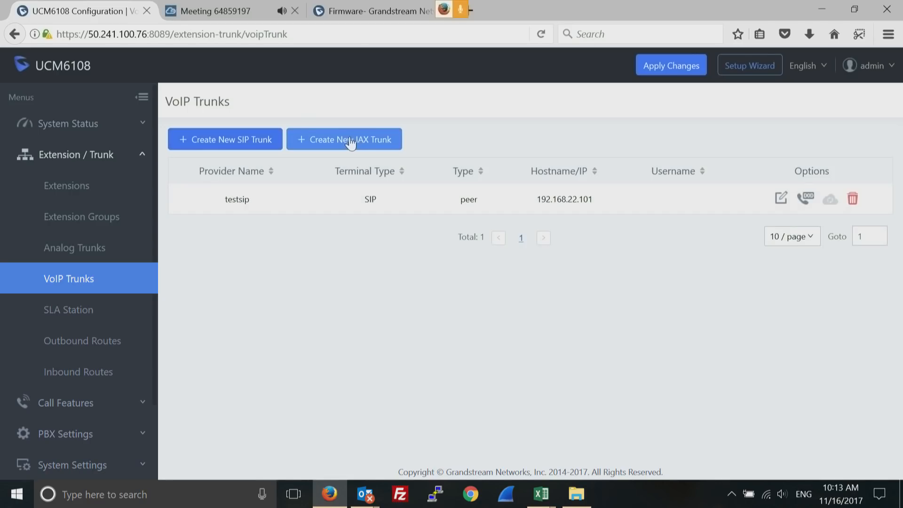
Create DOD 55577788 on testsip and assign extensions 1000, 1001 and 1002
{"action": "left_click", "coordinate": [808, 199]}
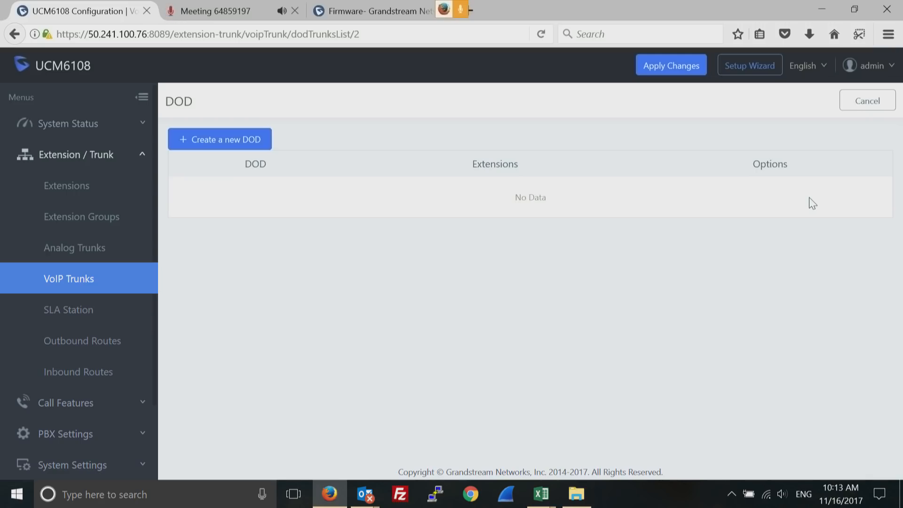
{"action": "left_click", "coordinate": [206, 141]}
{"action": "left_click", "coordinate": [391, 175]}
{"action": "type", "text": "55577788"}
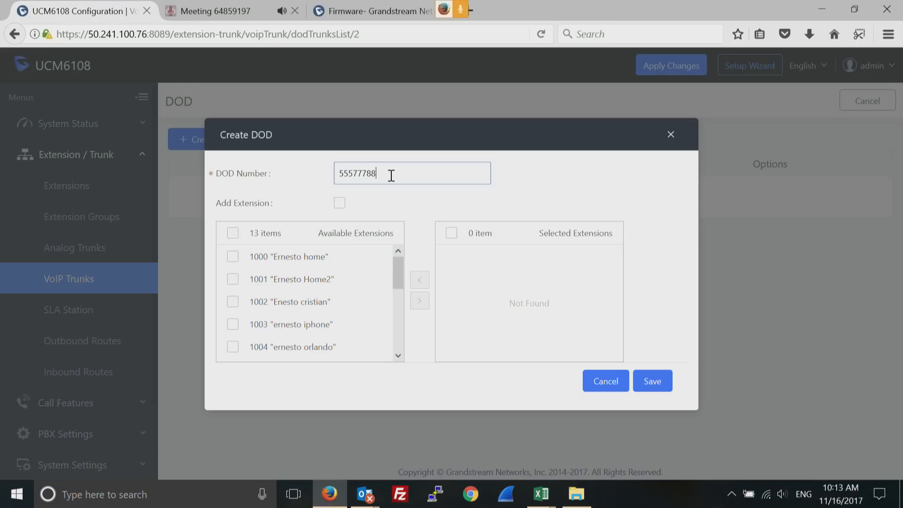
{"action": "left_click", "coordinate": [235, 258]}
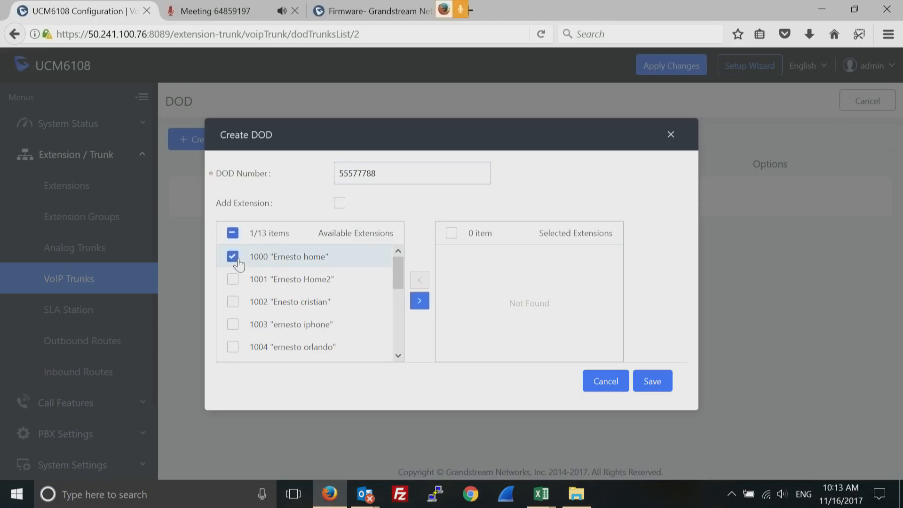
{"action": "left_click", "coordinate": [234, 304]}
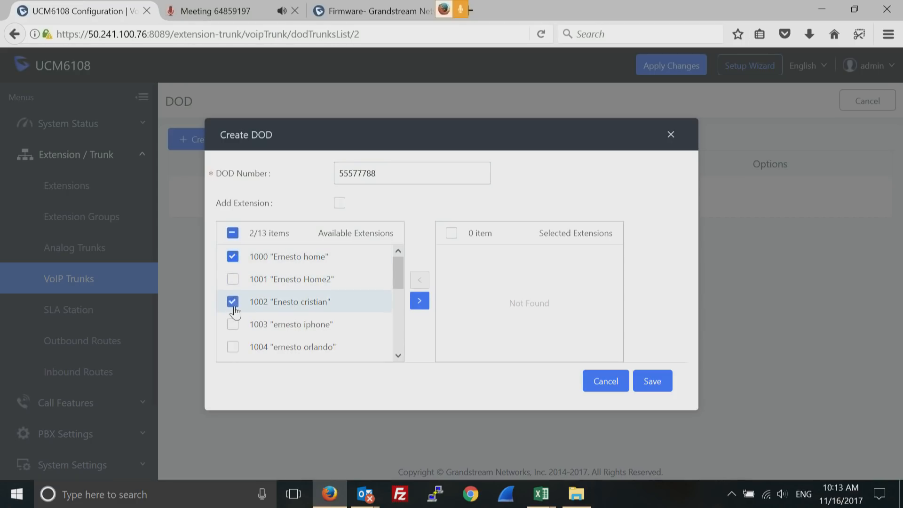
{"action": "left_click", "coordinate": [233, 282]}
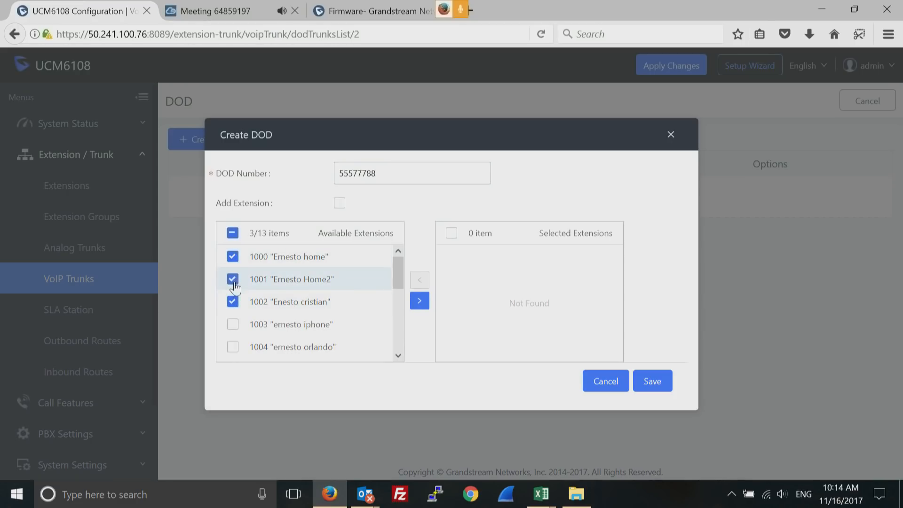
{"action": "left_click", "coordinate": [420, 303]}
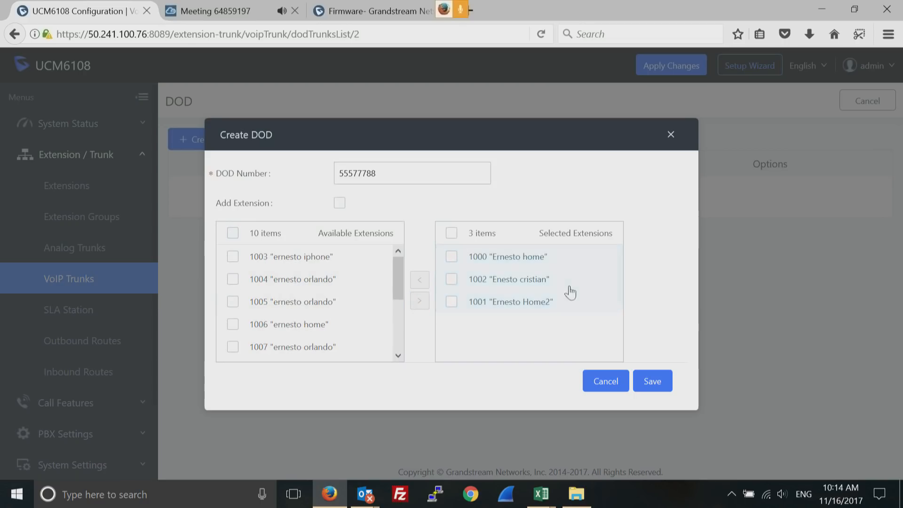
{"action": "double_click", "coordinate": [362, 173]}
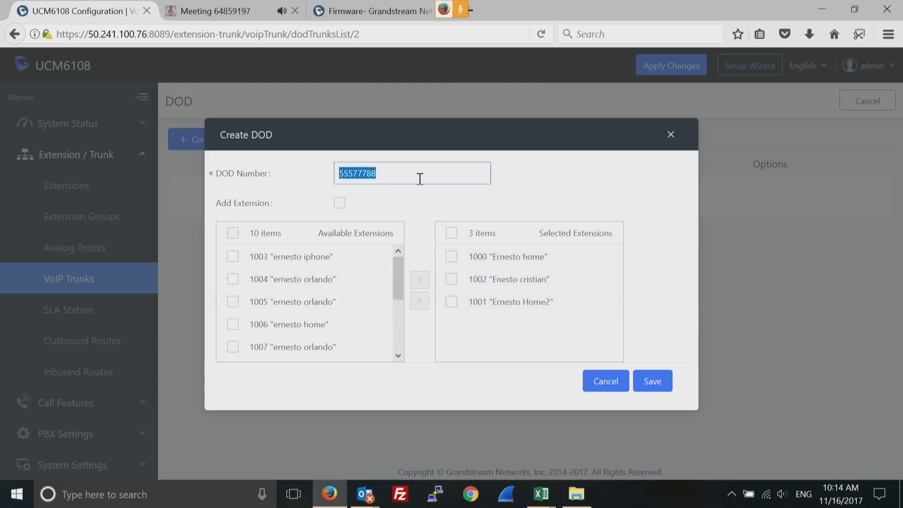
Save the 55577788 DOD entry, then create and save DOD 5558899 assigned to extensions 1006 and 1007
{"action": "left_click", "coordinate": [650, 382]}
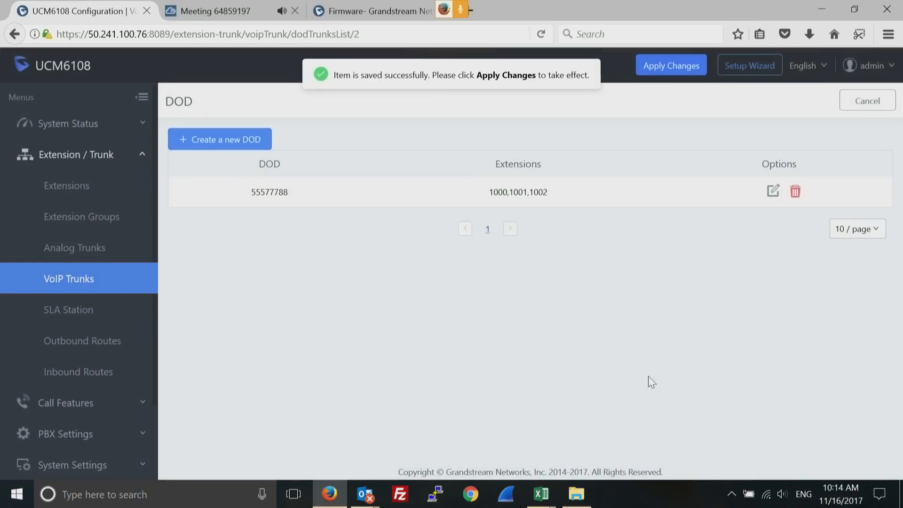
{"action": "left_click", "coordinate": [204, 136]}
{"action": "left_click", "coordinate": [394, 176]}
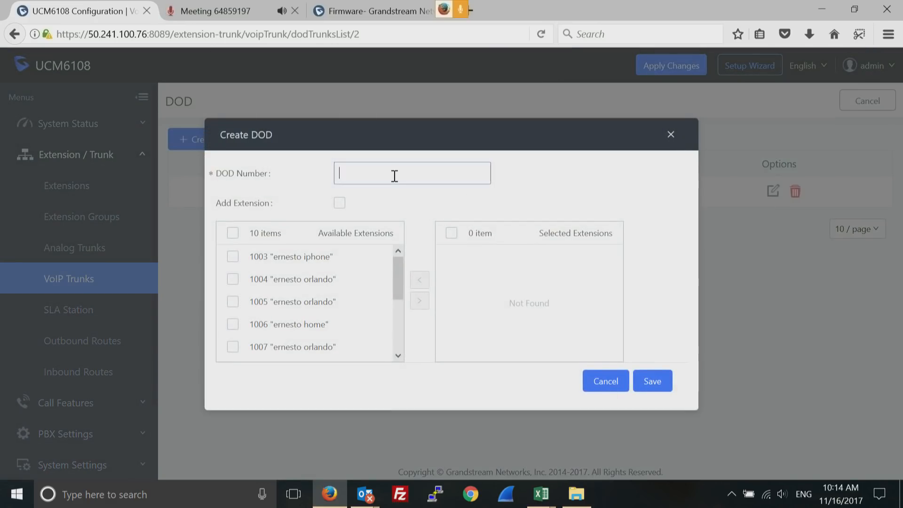
{"action": "type", "text": "5558899"}
{"action": "left_click", "coordinate": [231, 328]}
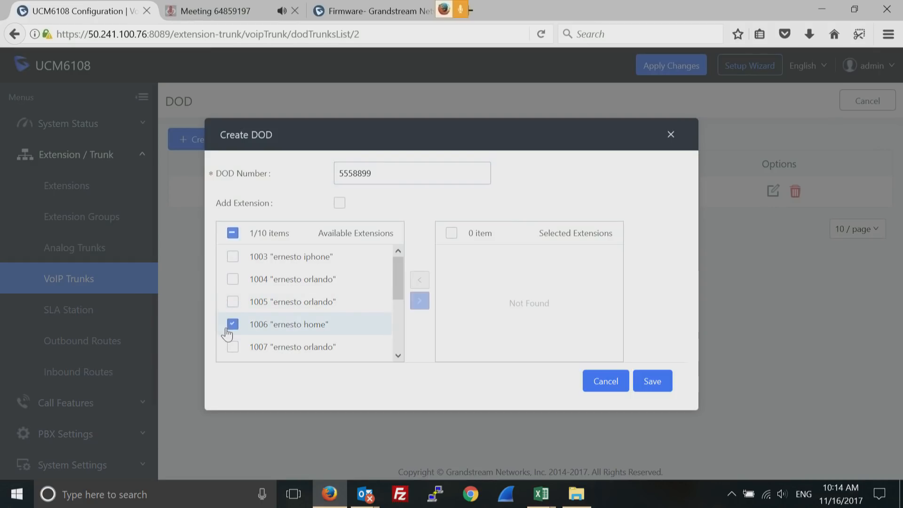
{"action": "left_click", "coordinate": [232, 347]}
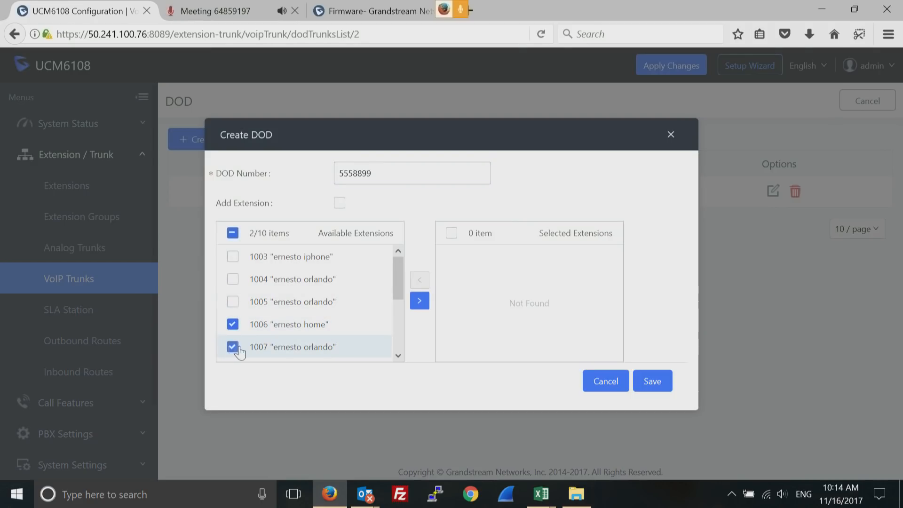
{"action": "left_click", "coordinate": [420, 301]}
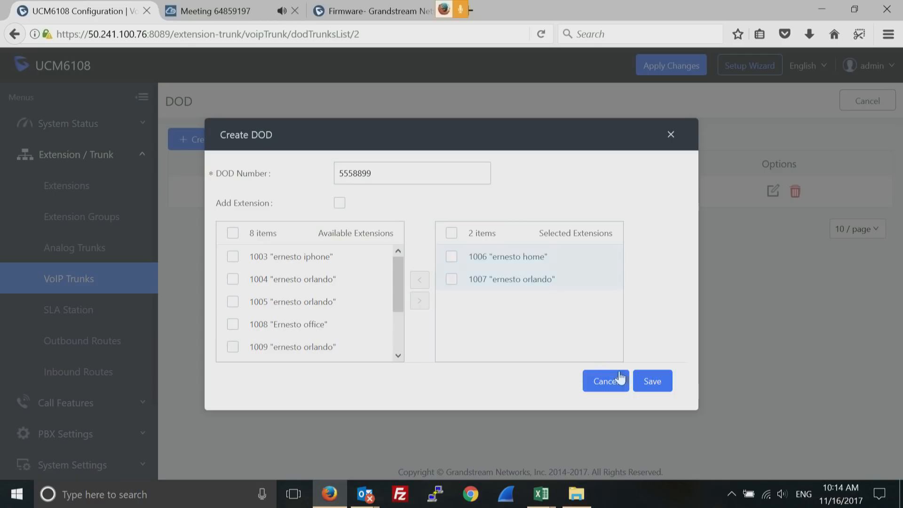
{"action": "left_click", "coordinate": [652, 382]}
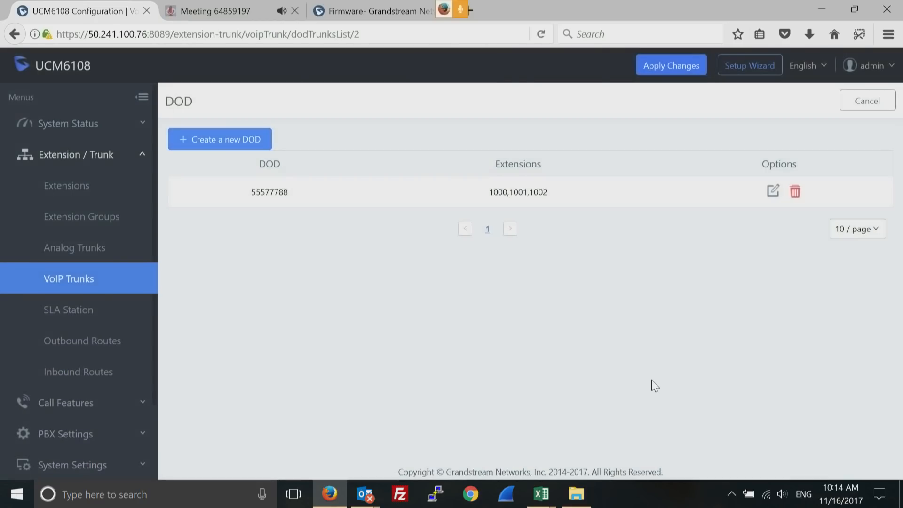
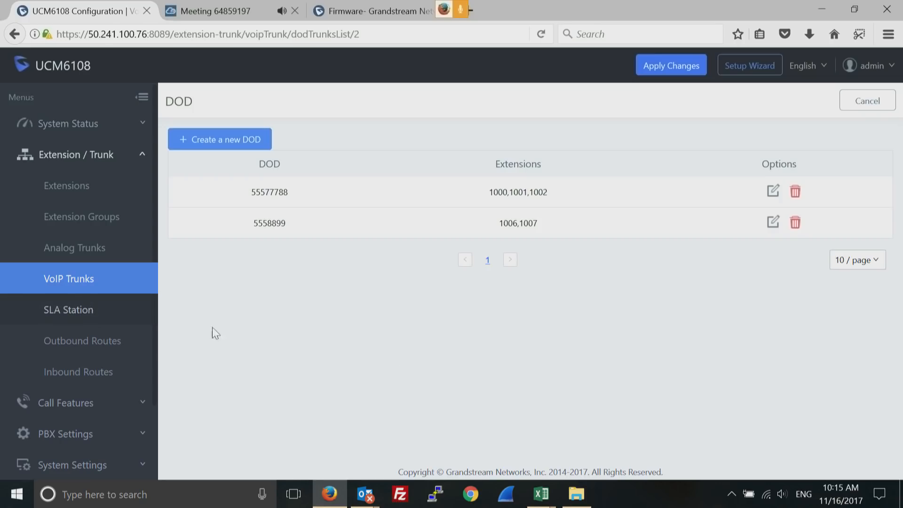
Open a blank Create New Outbound Rule form from the empty Outbound Routes list
{"action": "left_click", "coordinate": [110, 346]}
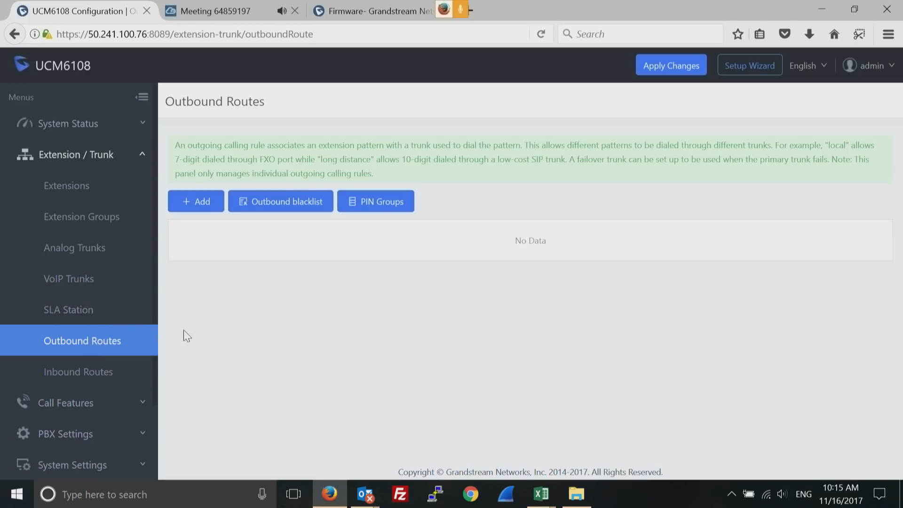
{"action": "left_click", "coordinate": [201, 207]}
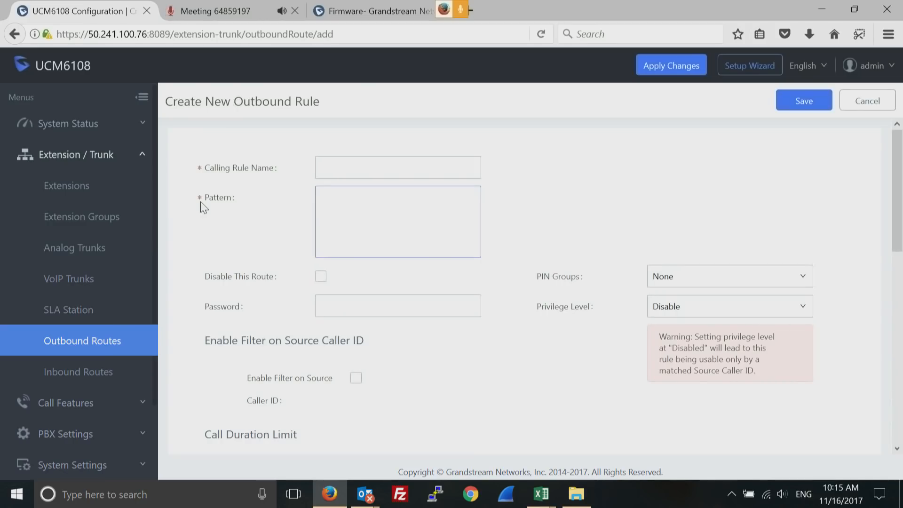
Name the outbound rule 'domestics' with dial pattern NXXNXXXXXX, dropping a stray second pattern line
{"action": "left_click", "coordinate": [336, 167]}
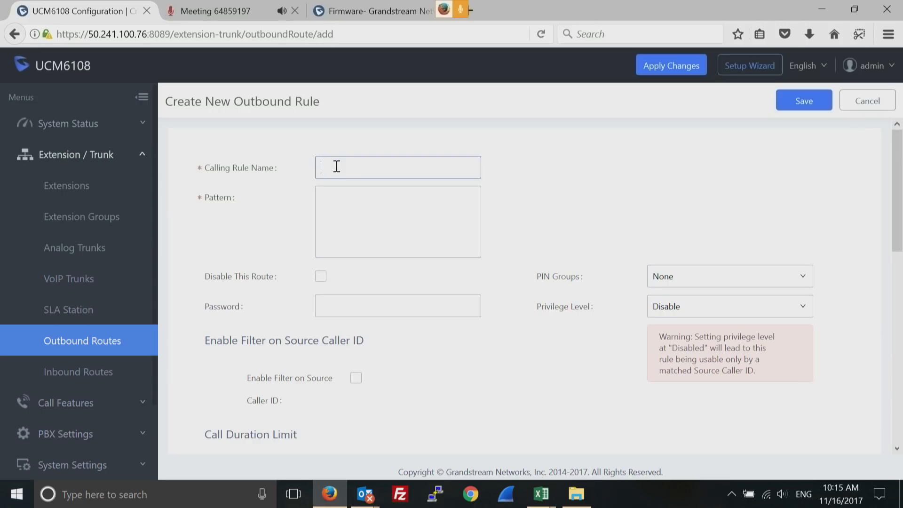
{"action": "type", "text": "d"}
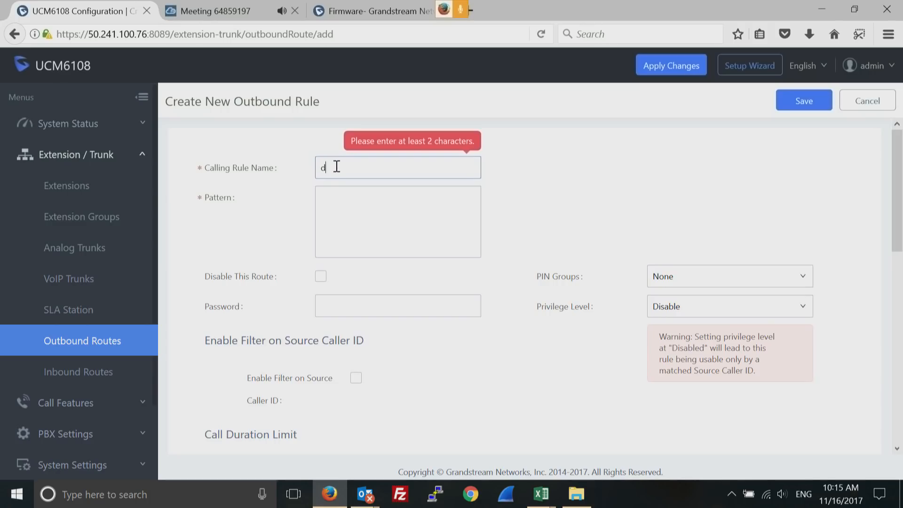
{"action": "type", "text": "omestics"}
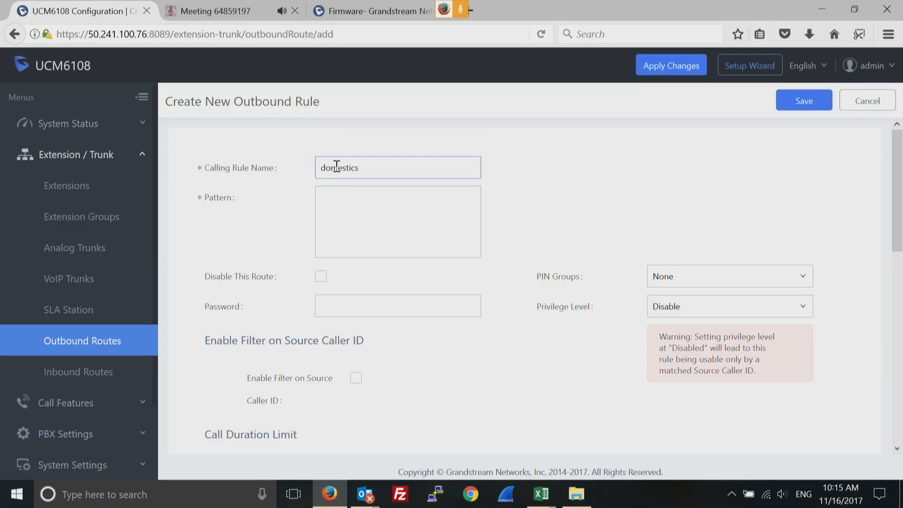
{"action": "left_click", "coordinate": [350, 196]}
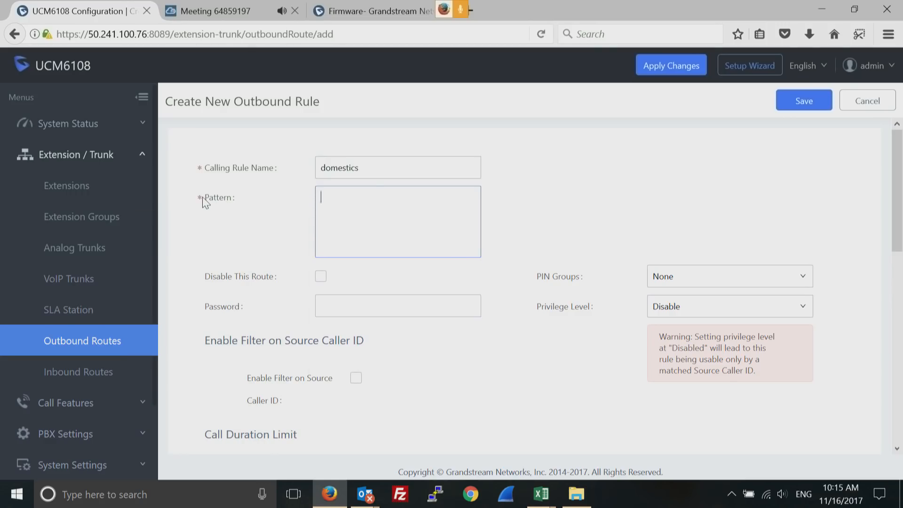
{"action": "mouse_move", "coordinate": [217, 203]}
{"action": "type", "text": "NXXNXXXXXX"}
{"action": "key", "text": "Return"}
{"action": "type", "text": "x"}
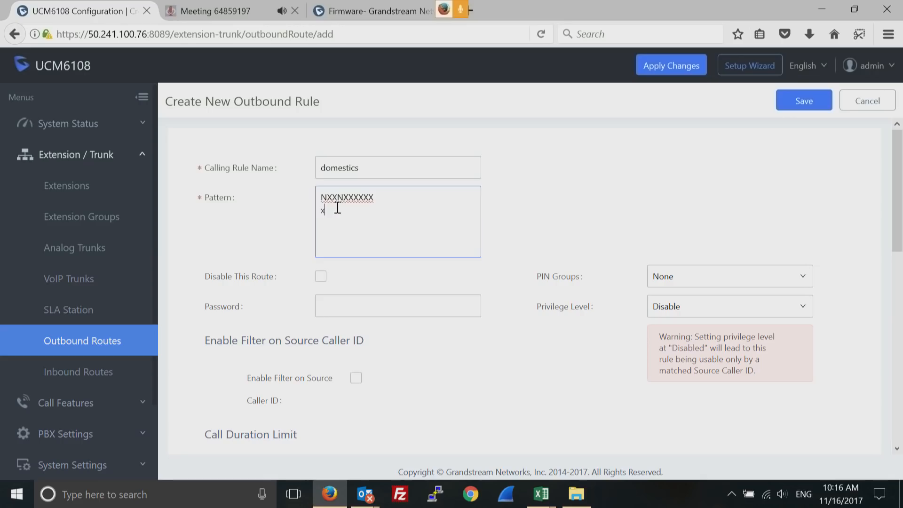
{"action": "key", "text": "BackSpace"}
{"action": "type", "text": "X."}
{"action": "key", "text": "BackSpace"}
Set the domestics rule's main trunk to AnalogTrunks -- test
{"action": "left_click_drag", "start_coordinate": [895, 219], "coordinate": [895, 349]}
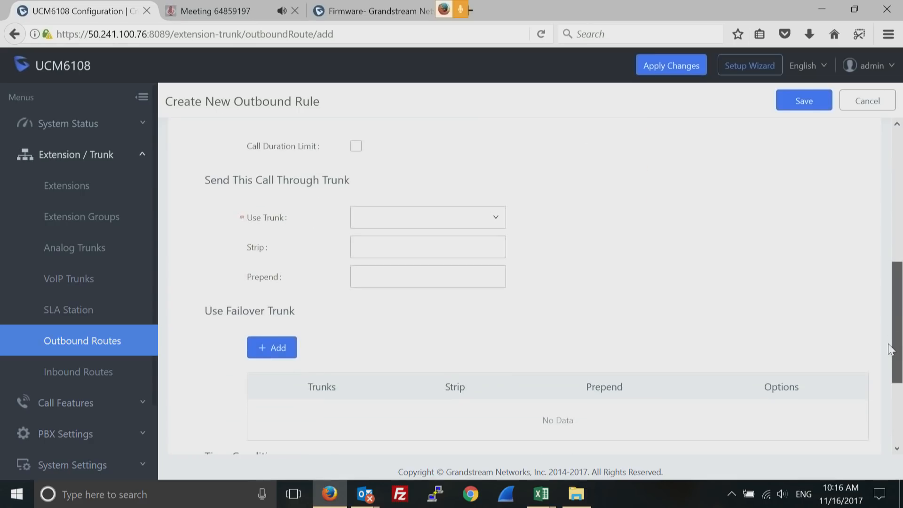
{"action": "left_click", "coordinate": [496, 221]}
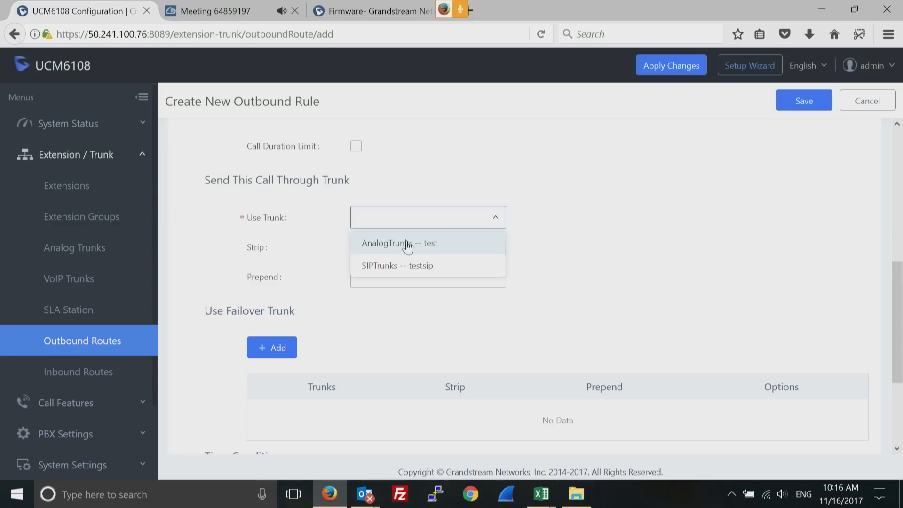
{"action": "left_click", "coordinate": [440, 249]}
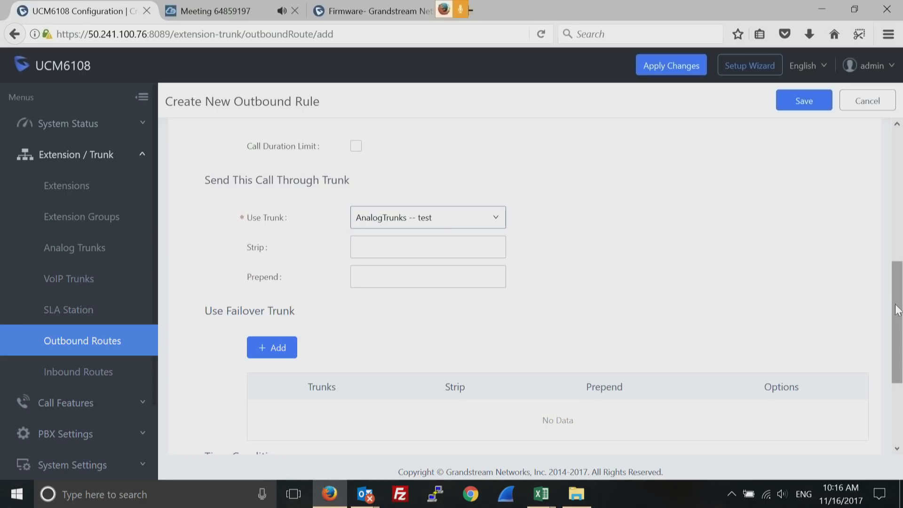
{"action": "left_click_drag", "start_coordinate": [898, 310], "coordinate": [897, 330]}
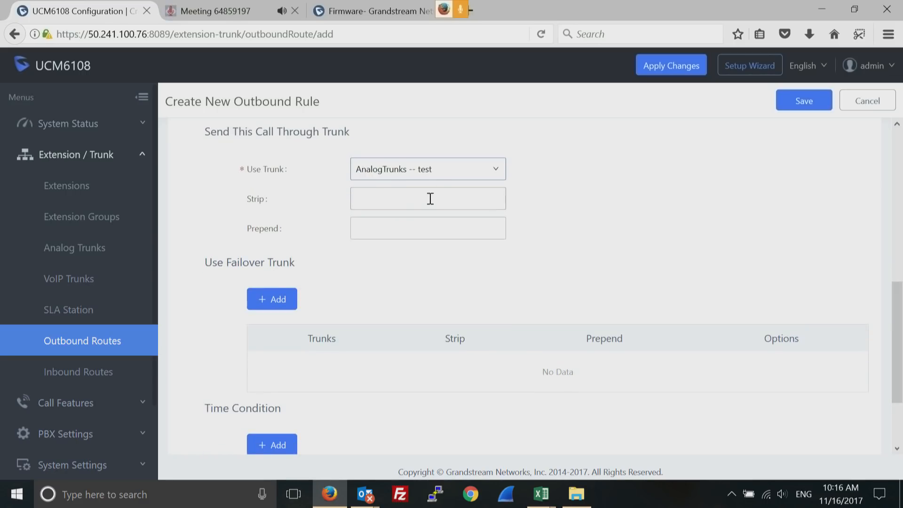
{"action": "left_click", "coordinate": [402, 199]}
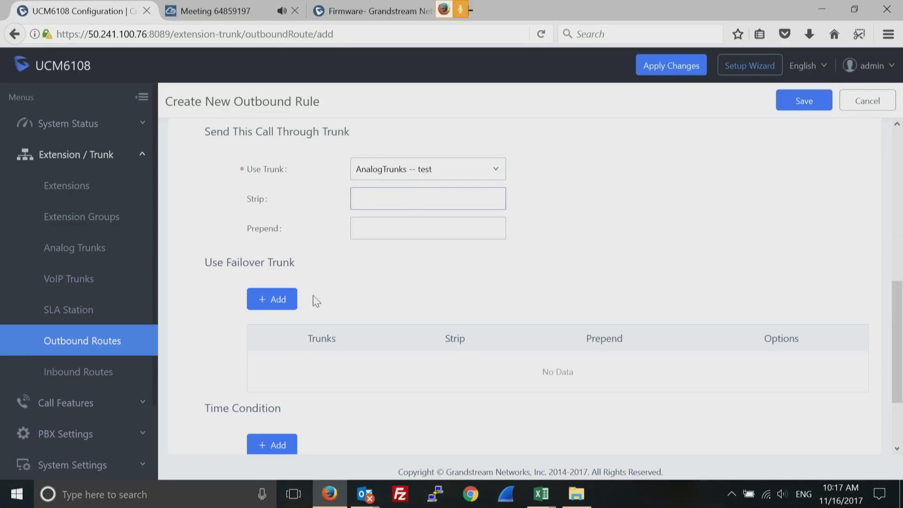
Add SIPTrunks -- testsip as the failover trunk
{"action": "left_click", "coordinate": [275, 301]}
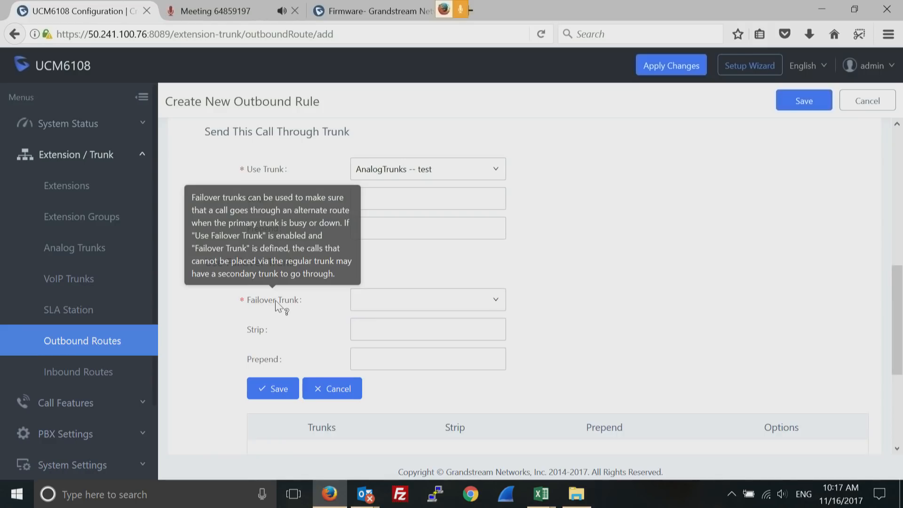
{"action": "left_click", "coordinate": [497, 302]}
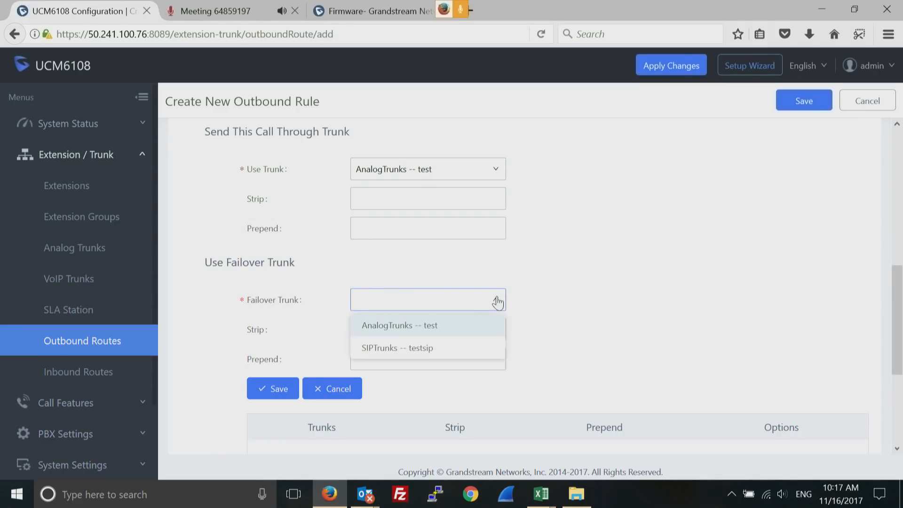
{"action": "left_click", "coordinate": [412, 351]}
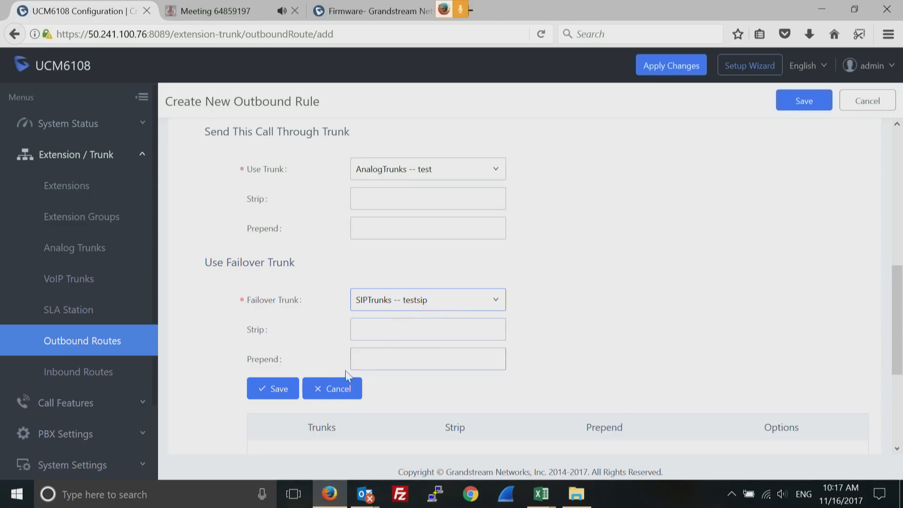
{"action": "left_click", "coordinate": [280, 391]}
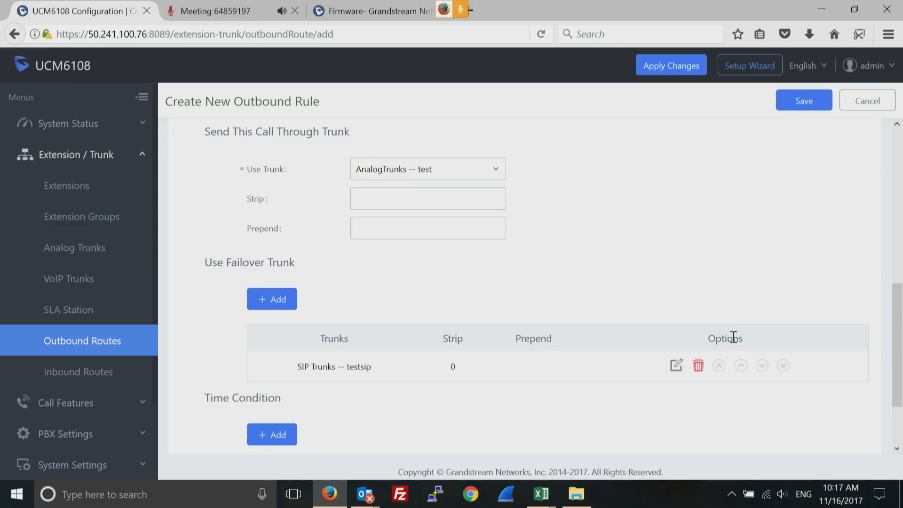
Save the domestics rule, accepting the disabled privilege level caution
{"action": "scroll", "coordinate": [896, 367], "scroll_direction": "down", "scroll_amount": 3}
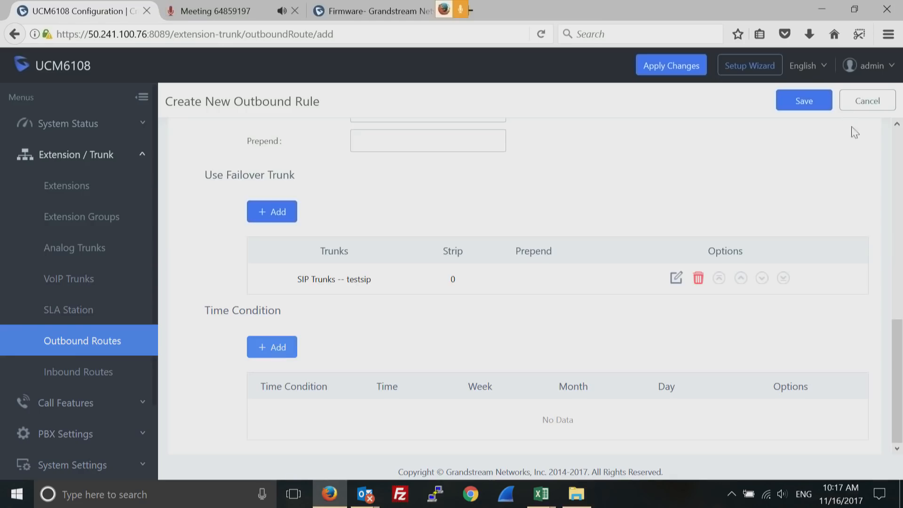
{"action": "left_click", "coordinate": [899, 143]}
{"action": "left_click", "coordinate": [900, 143]}
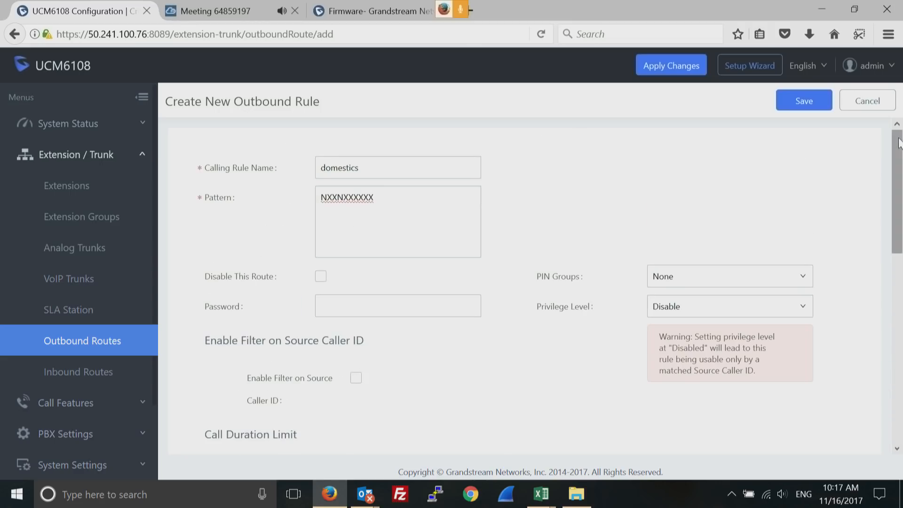
{"action": "left_click", "coordinate": [805, 104]}
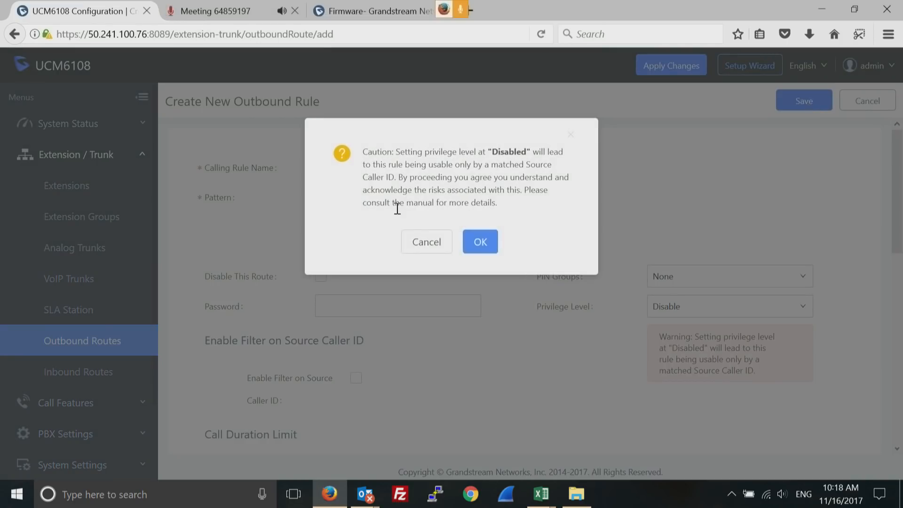
{"action": "left_click", "coordinate": [479, 242]}
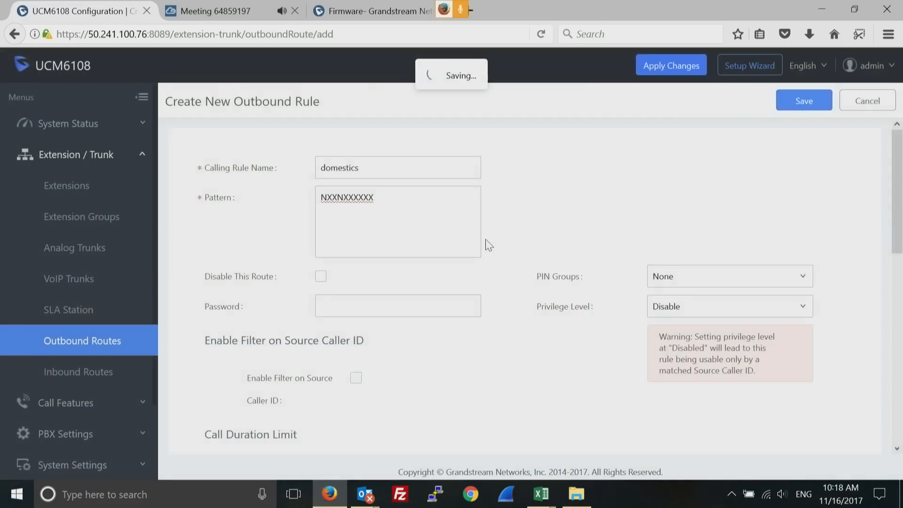
{"action": "left_click", "coordinate": [197, 206]}
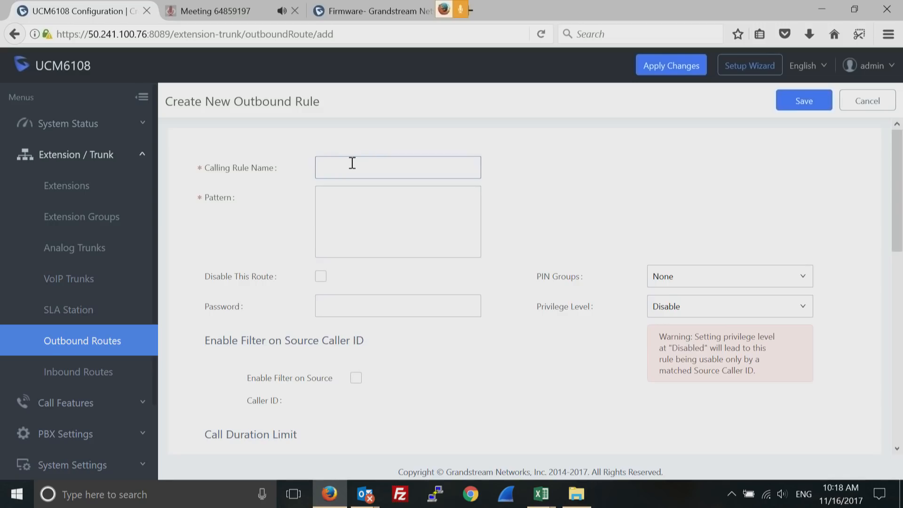
Name the new outbound rule 'international' with dial pattern 0
{"action": "type", "text": "international"}
{"action": "left_click", "coordinate": [366, 208]}
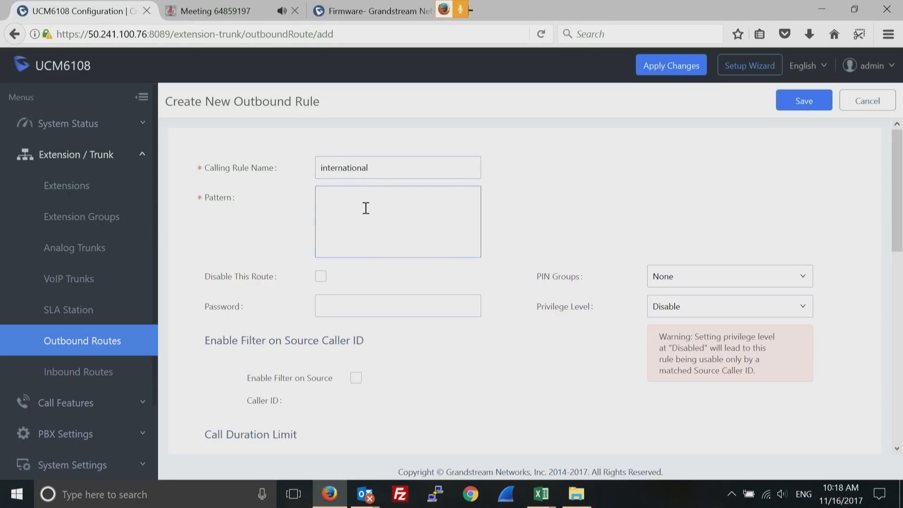
{"action": "type", "text": "011."}
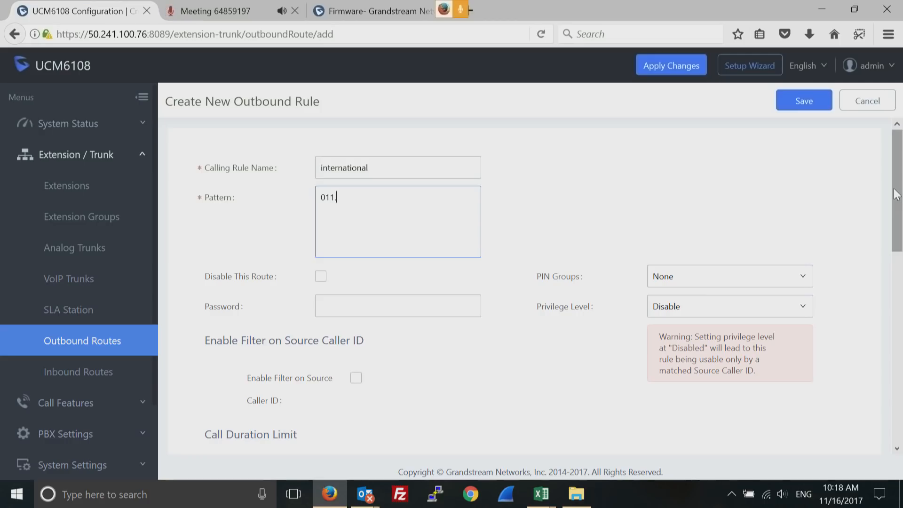
Protect the international rule with a route password
{"action": "left_click_drag", "start_coordinate": [896, 195], "coordinate": [898, 230]}
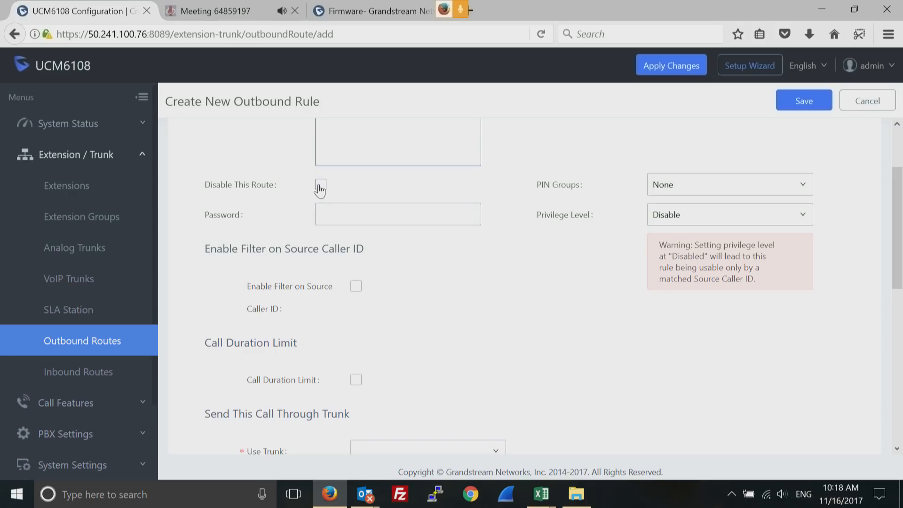
{"action": "left_click", "coordinate": [347, 216]}
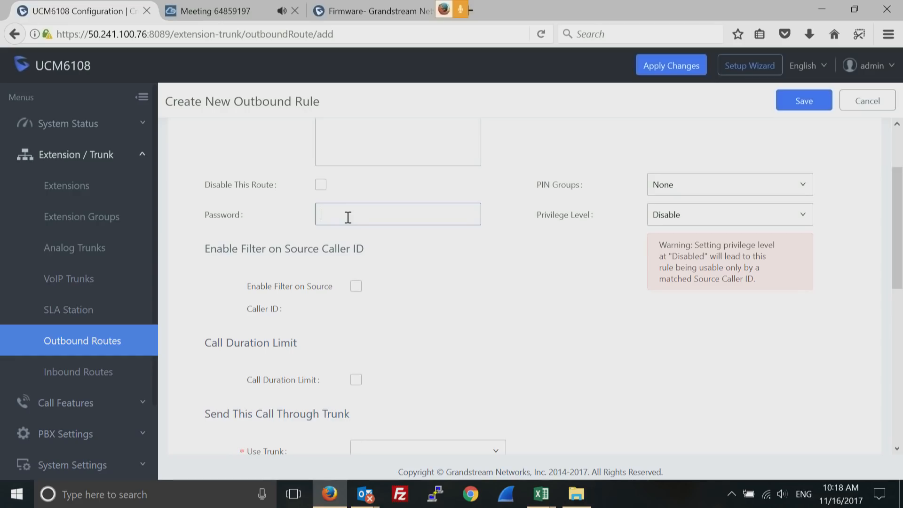
Turn on the call duration limit and look over its warning and maximum duration fields
{"action": "left_click_drag", "start_coordinate": [899, 252], "coordinate": [898, 295]}
{"action": "scroll", "coordinate": [898, 295], "scroll_direction": "down", "scroll_amount": 2}
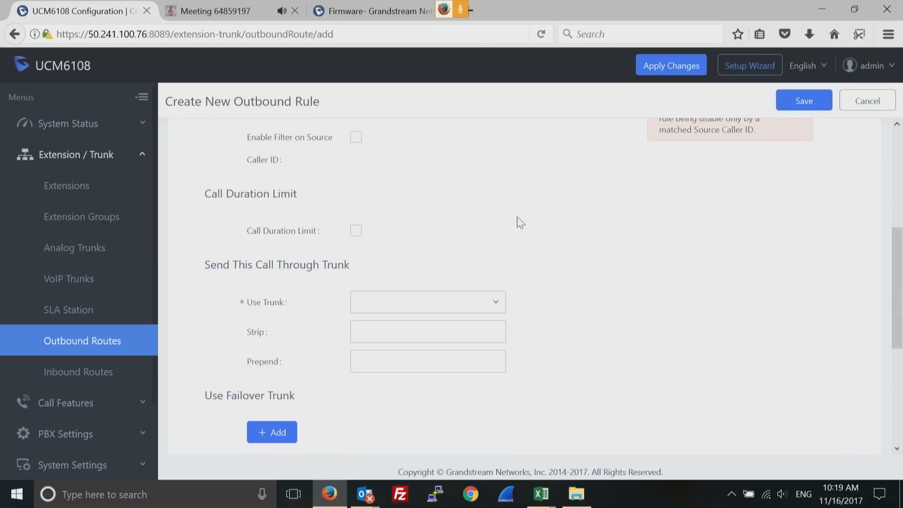
{"action": "left_click", "coordinate": [356, 231]}
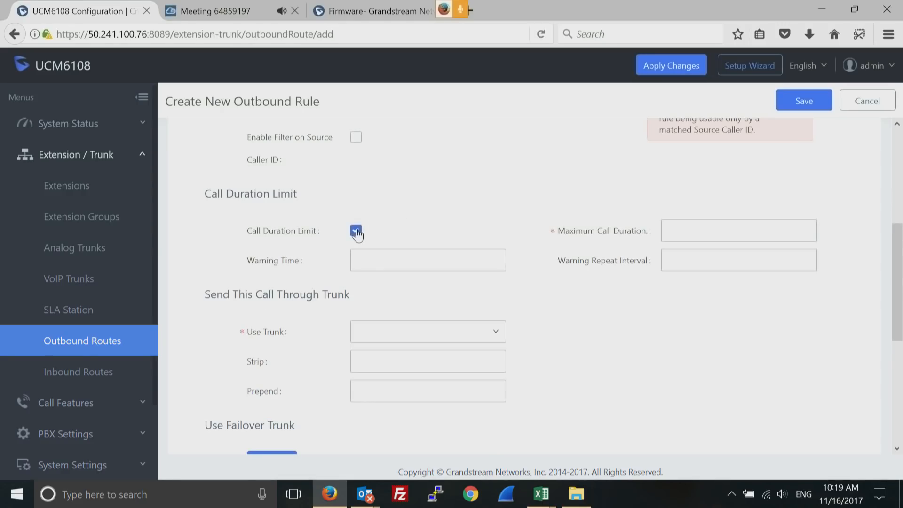
{"action": "left_click", "coordinate": [369, 259]}
{"action": "left_click", "coordinate": [690, 229]}
{"action": "left_click", "coordinate": [674, 258]}
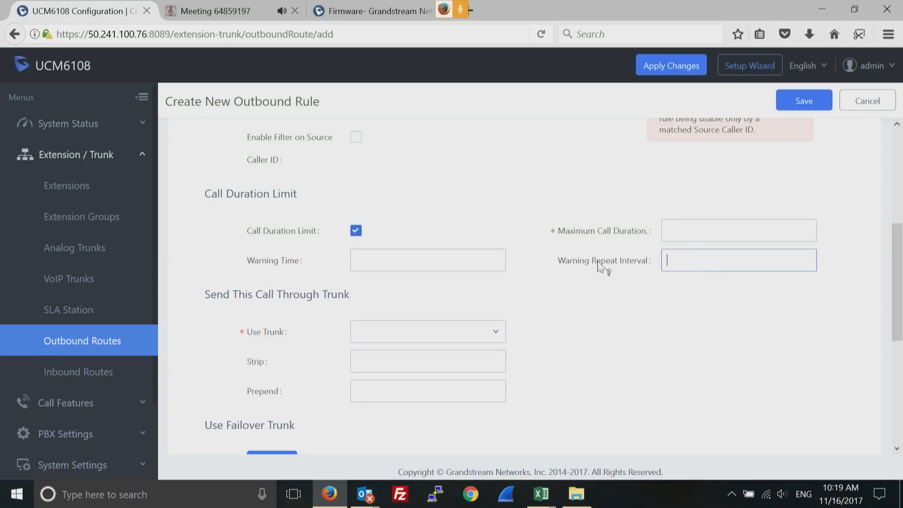
{"action": "mouse_move", "coordinate": [592, 261]}
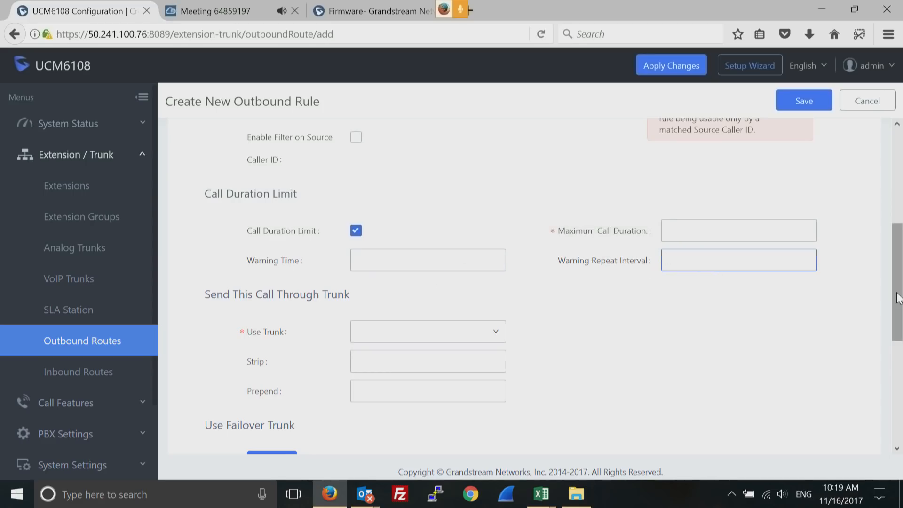
Route the rule through SIPTrunks -- testsip and attempt to save
{"action": "left_click", "coordinate": [496, 336]}
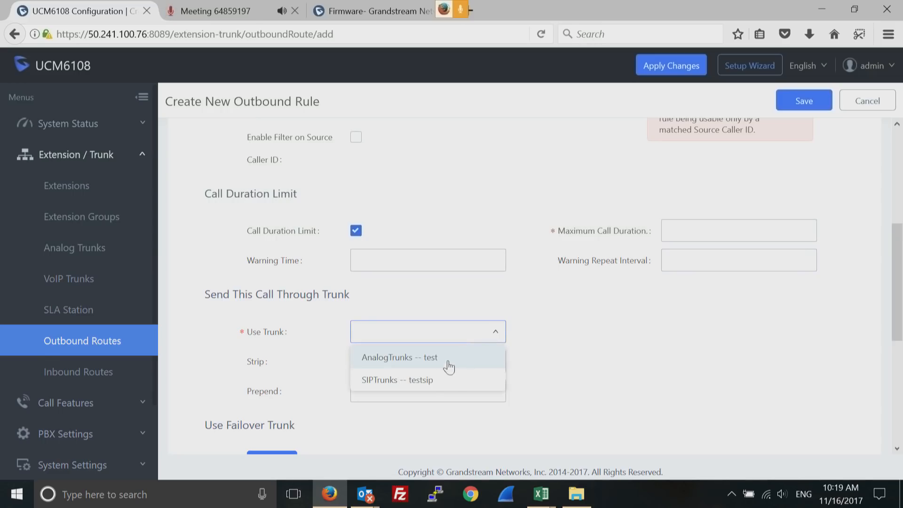
{"action": "left_click", "coordinate": [430, 382]}
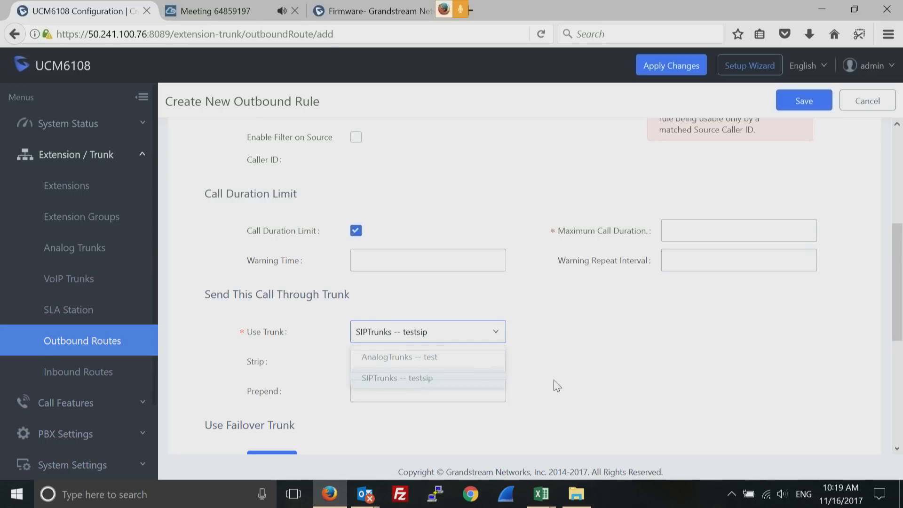
{"action": "left_click_drag", "start_coordinate": [899, 287], "coordinate": [900, 357]}
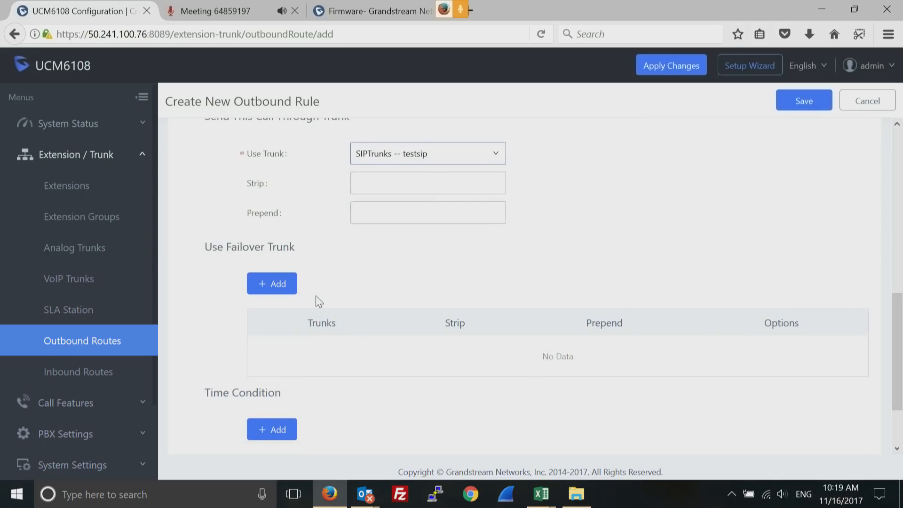
{"action": "left_click", "coordinate": [800, 105]}
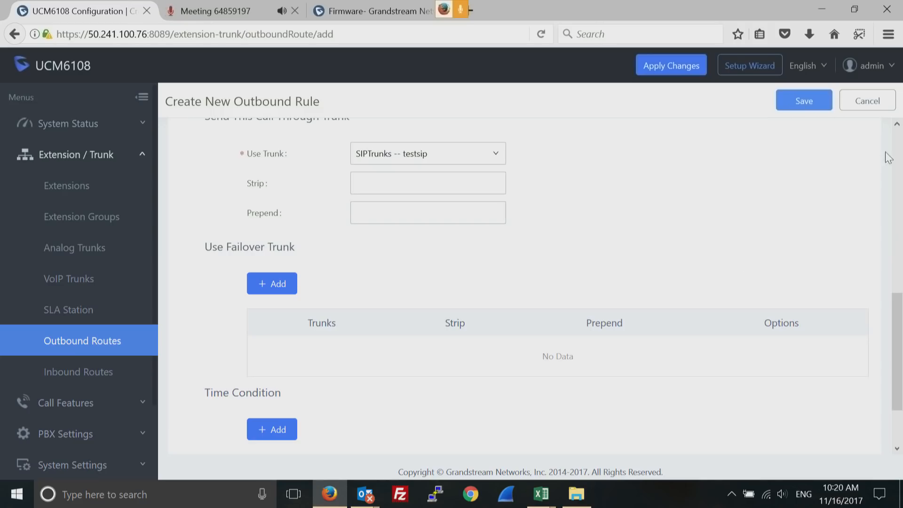
Turn off the call duration limit and save the rule, accepting the privilege caution
{"action": "left_click", "coordinate": [899, 143]}
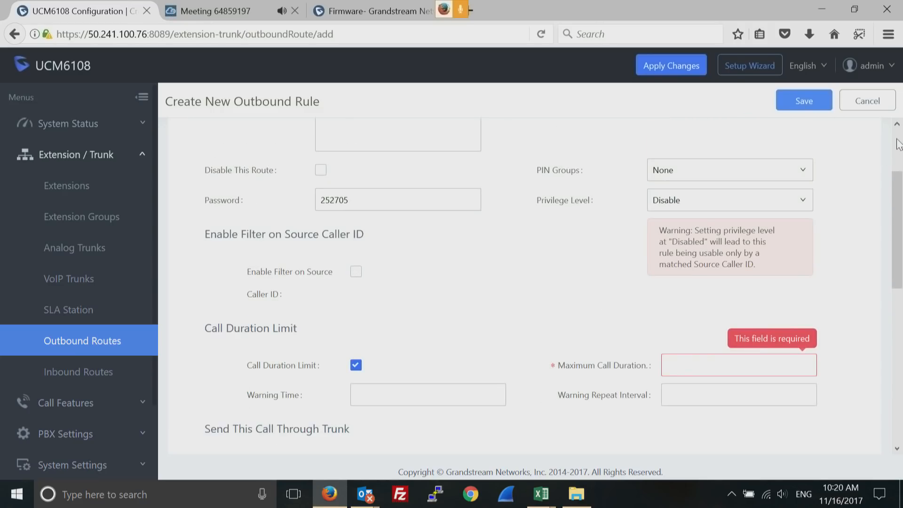
{"action": "left_click", "coordinate": [356, 368]}
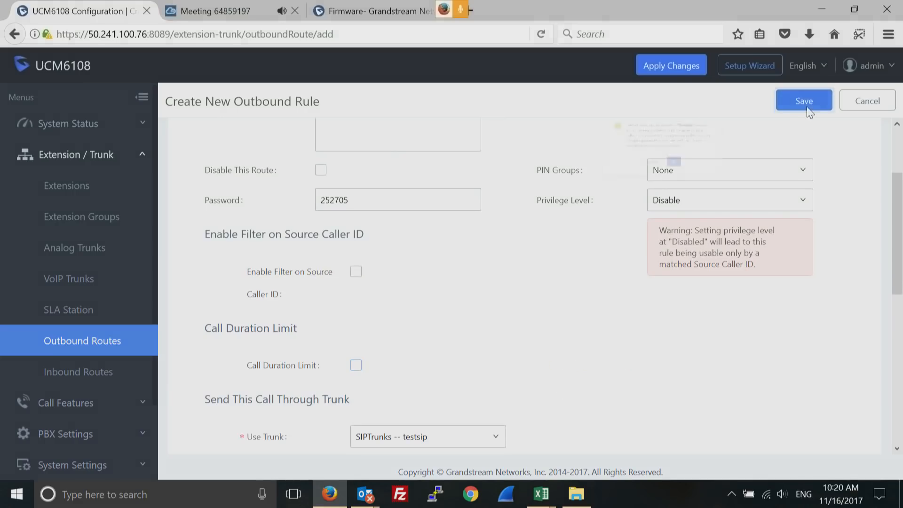
{"action": "left_click", "coordinate": [807, 107]}
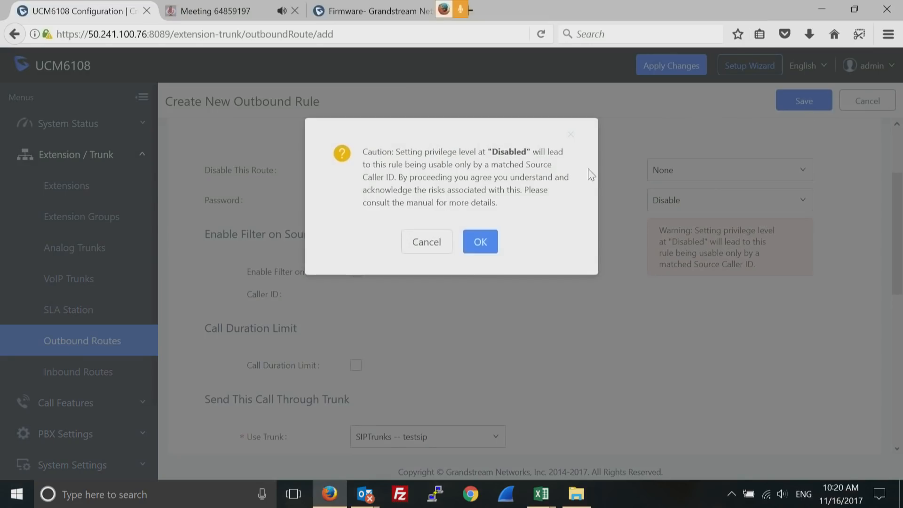
{"action": "left_click", "coordinate": [489, 243]}
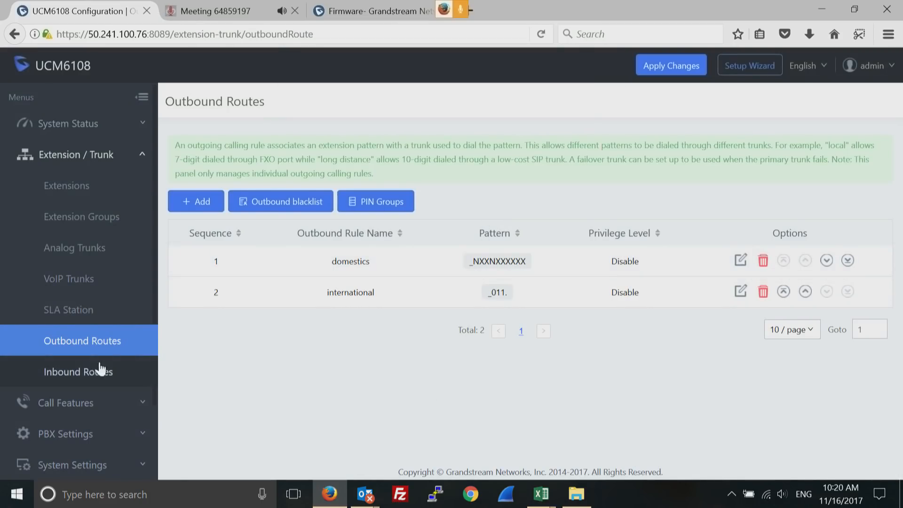
{"action": "left_click", "coordinate": [79, 374]}
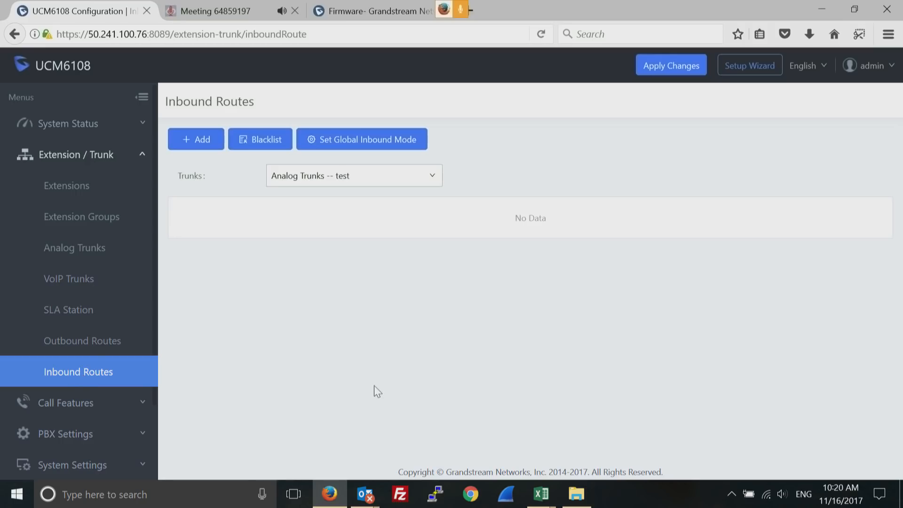
Open the Create New Inbound Rule form for AnalogTrunks -- test, pattern s pre-filled
{"action": "left_click", "coordinate": [201, 141]}
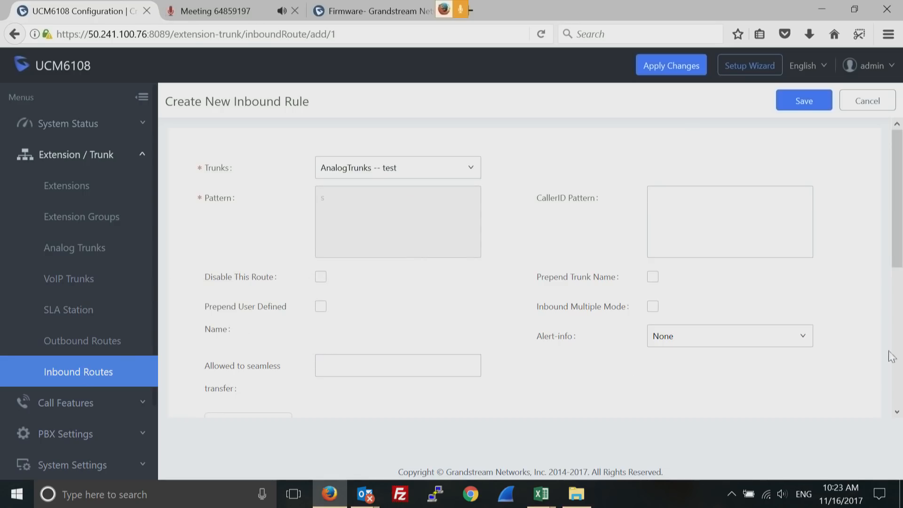
Switch the inbound rule's default destination from IVR to Extension, then leave for the Extensions list
{"action": "scroll", "coordinate": [898, 413], "scroll_direction": "down", "scroll_amount": 5}
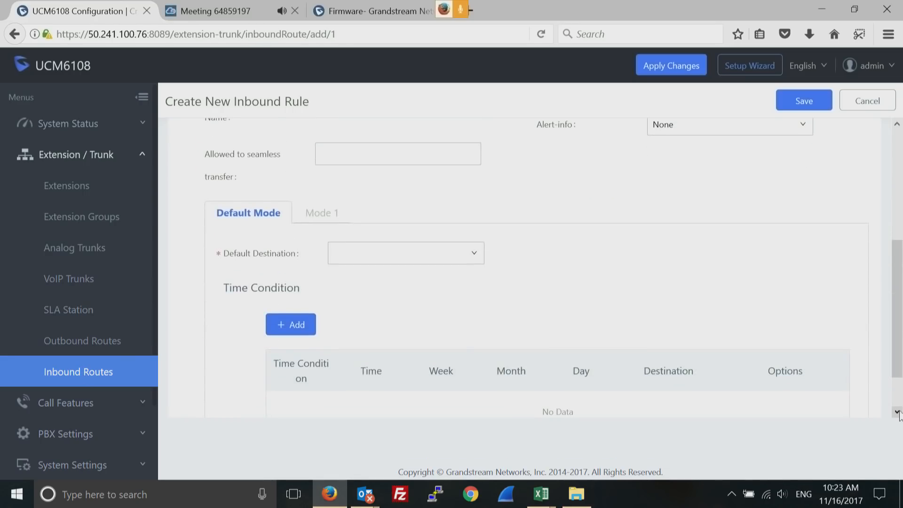
{"action": "left_click", "coordinate": [475, 254]}
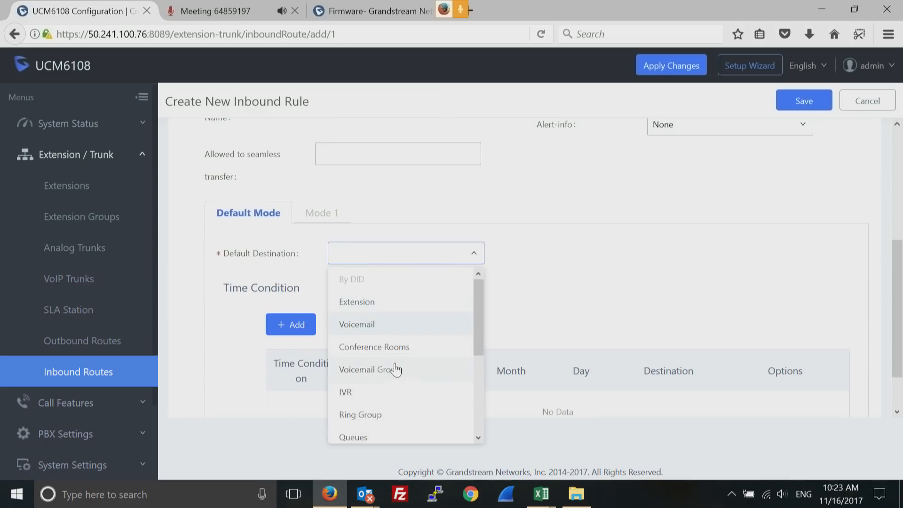
{"action": "left_click", "coordinate": [350, 395]}
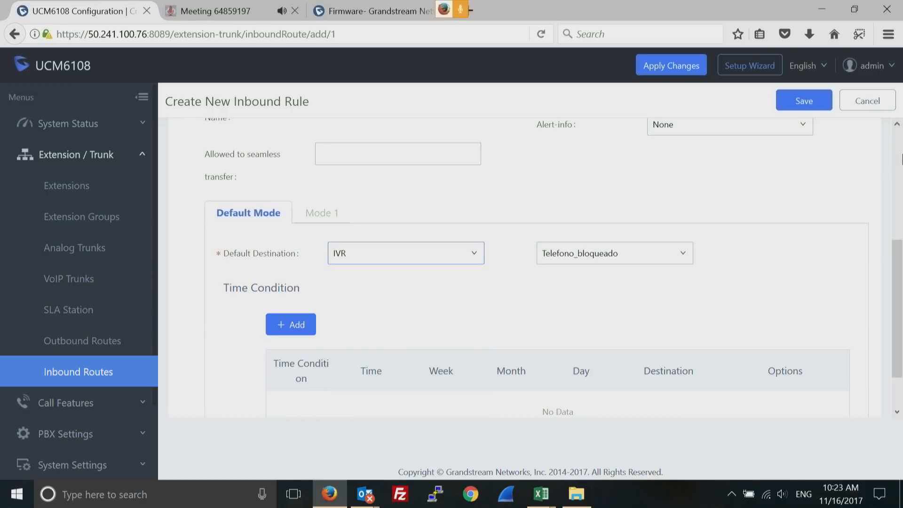
{"action": "left_click", "coordinate": [473, 261]}
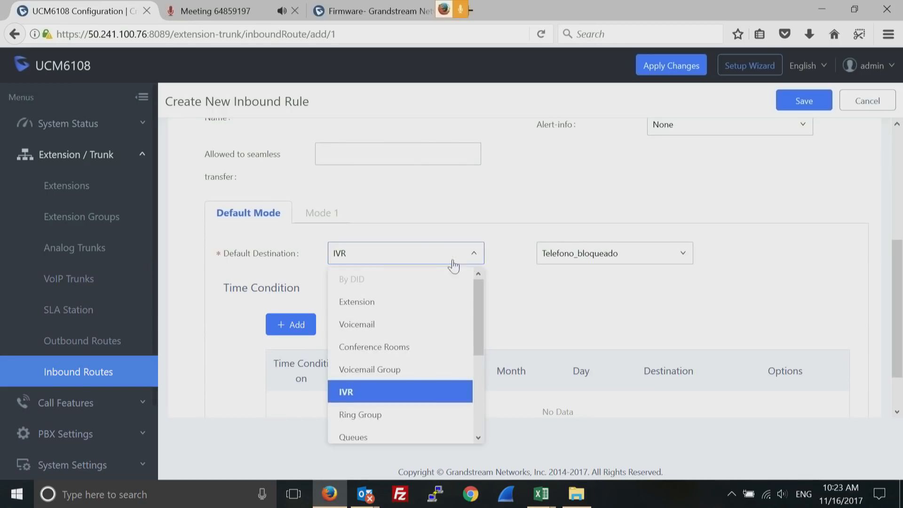
{"action": "left_click", "coordinate": [384, 302]}
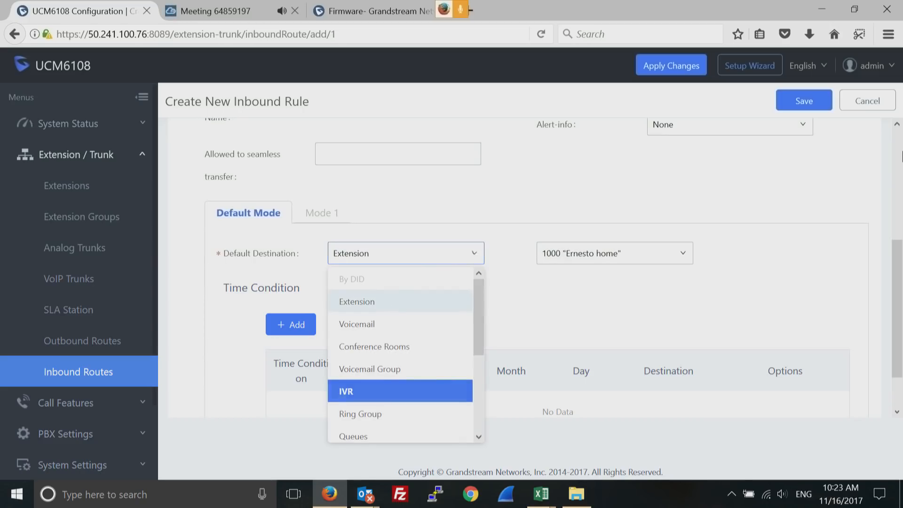
{"action": "left_click", "coordinate": [897, 149]}
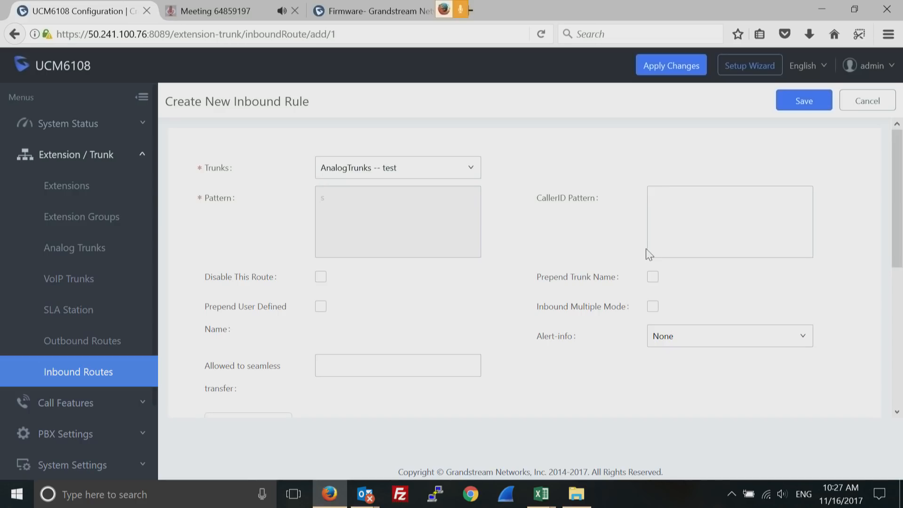
{"action": "left_click", "coordinate": [66, 198]}
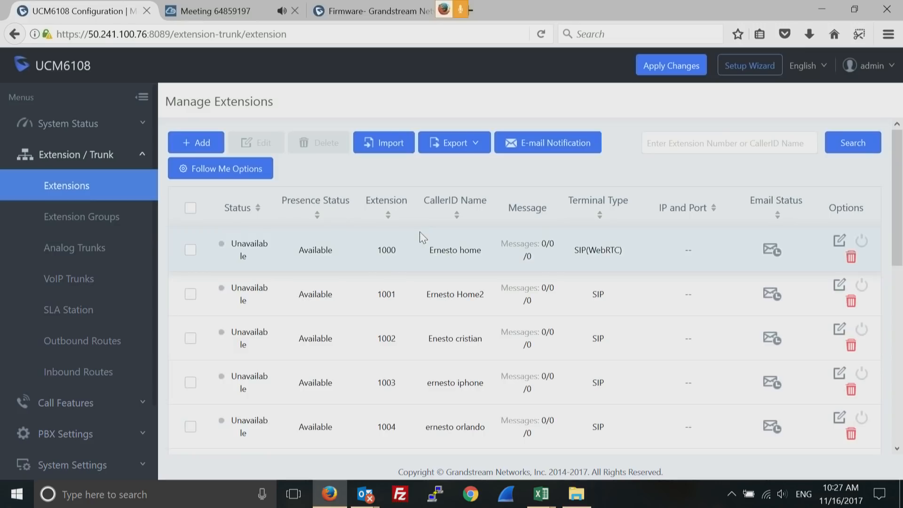
Mark extension 1001's row and mute the computer's speakers from the tray
{"action": "double_click", "coordinate": [388, 295]}
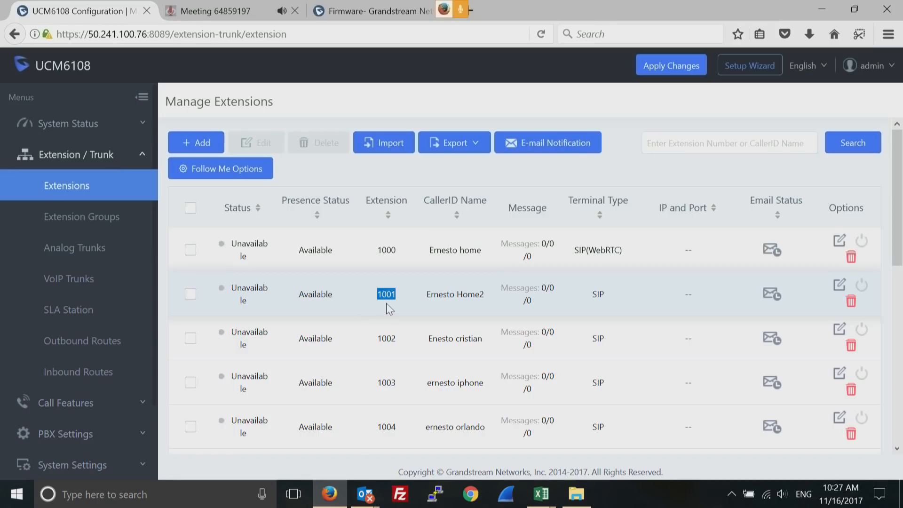
{"action": "left_click", "coordinate": [190, 294]}
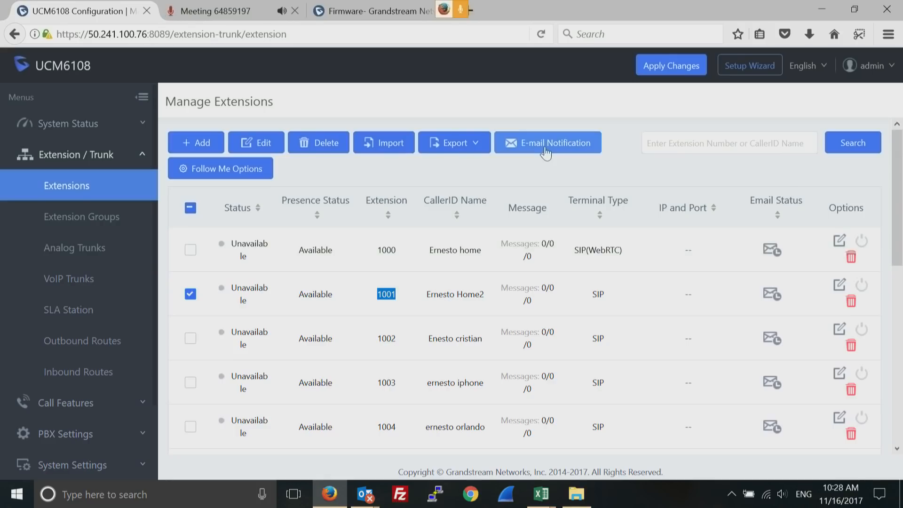
{"action": "left_click", "coordinate": [783, 497]}
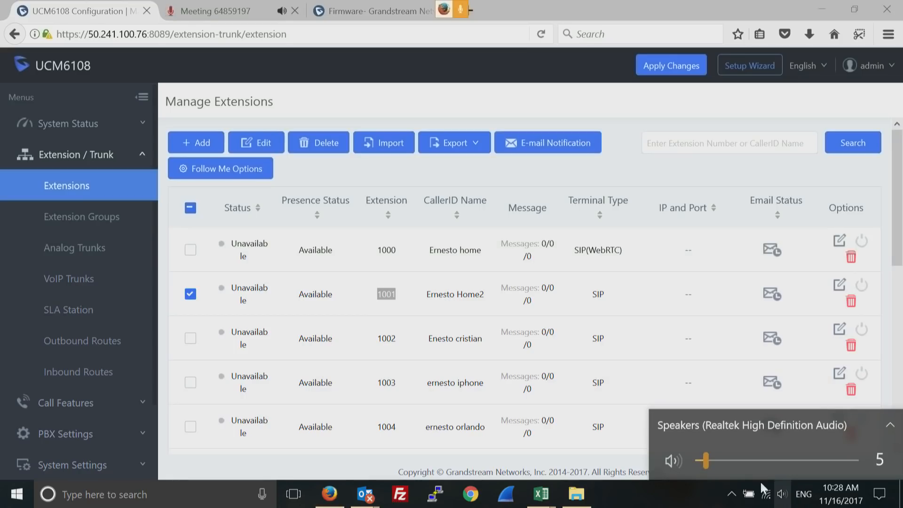
{"action": "left_click", "coordinate": [698, 460]}
{"action": "left_click", "coordinate": [665, 101]}
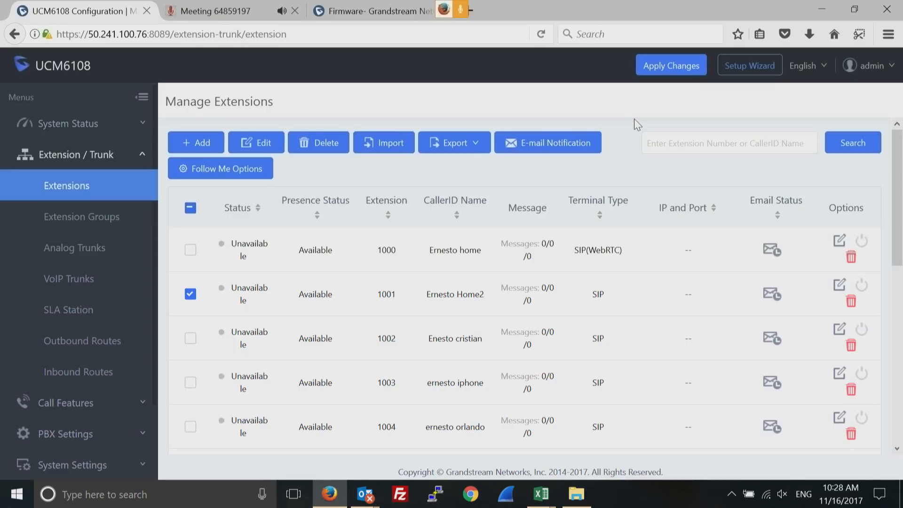
Highlight extension 1001 again, then head to the Inbound Routes page
{"action": "double_click", "coordinate": [438, 295]}
{"action": "double_click", "coordinate": [392, 294]}
{"action": "left_click", "coordinate": [67, 374]}
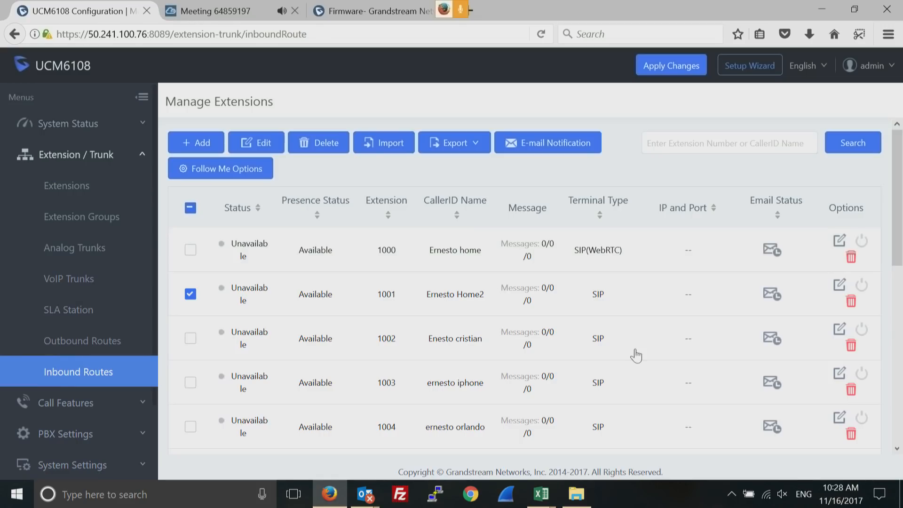
Keep Analog Trunks -- test selected on Inbound Routes and start a new inbound rule
{"action": "left_click", "coordinate": [81, 373]}
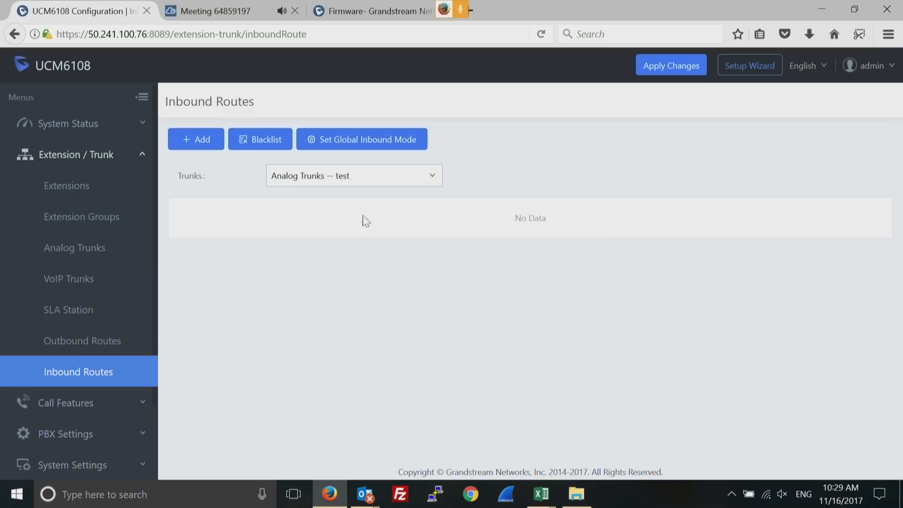
{"action": "left_click", "coordinate": [433, 178]}
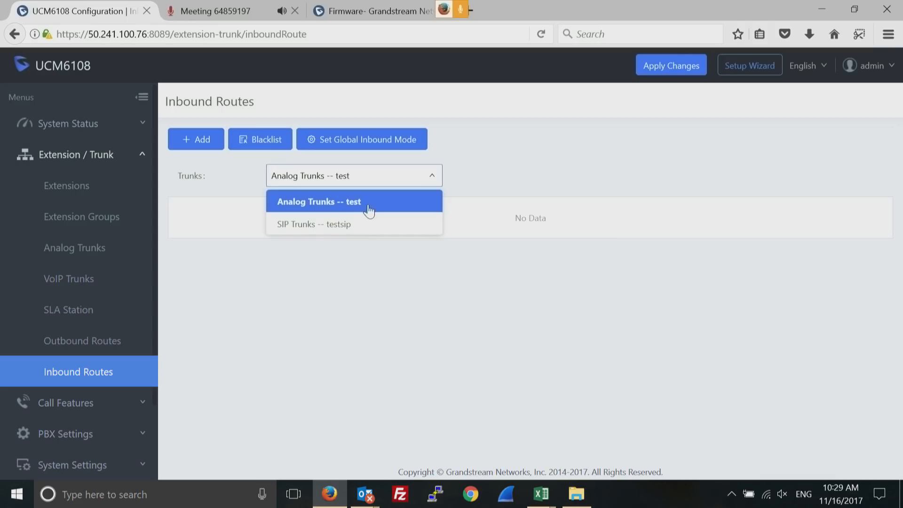
{"action": "left_click", "coordinate": [348, 205]}
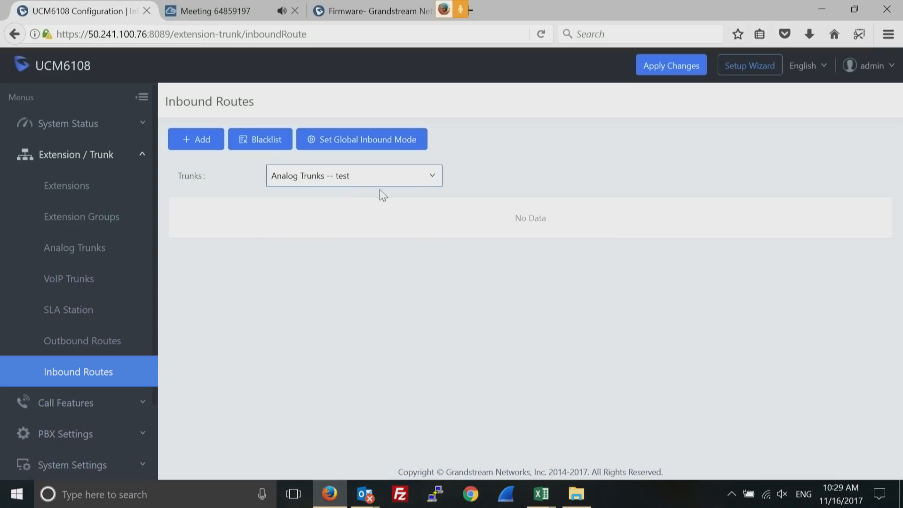
{"action": "left_click", "coordinate": [197, 141]}
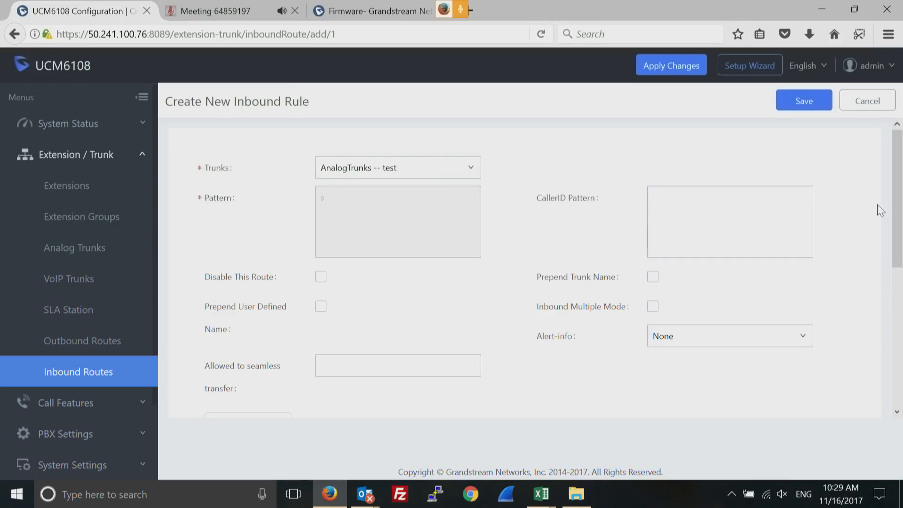
Try IVR and Ring Group as default destination, then settle on Extension 1002
{"action": "left_click_drag", "start_coordinate": [899, 209], "coordinate": [899, 310]}
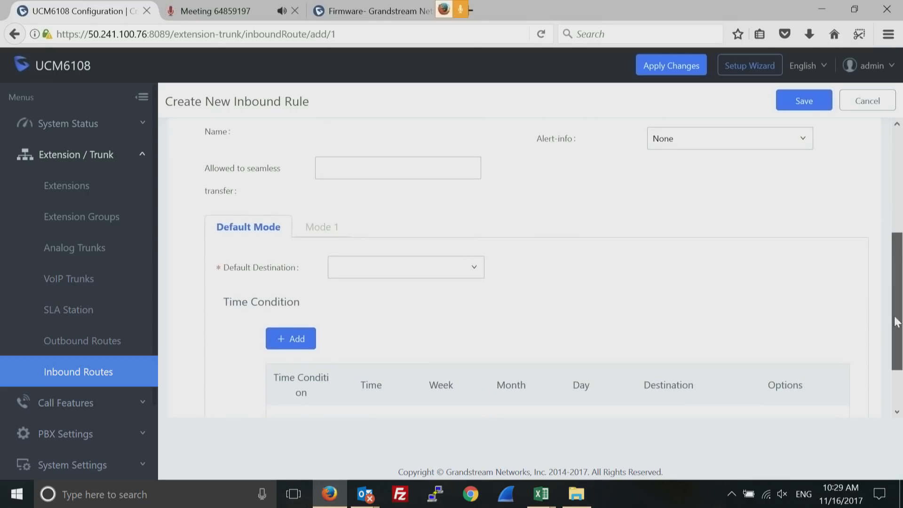
{"action": "left_click", "coordinate": [474, 267]}
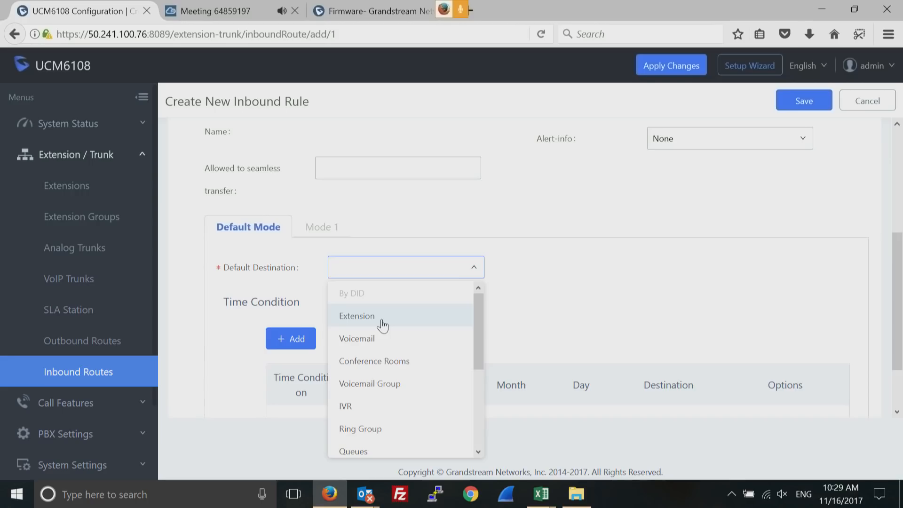
{"action": "left_click", "coordinate": [347, 407]}
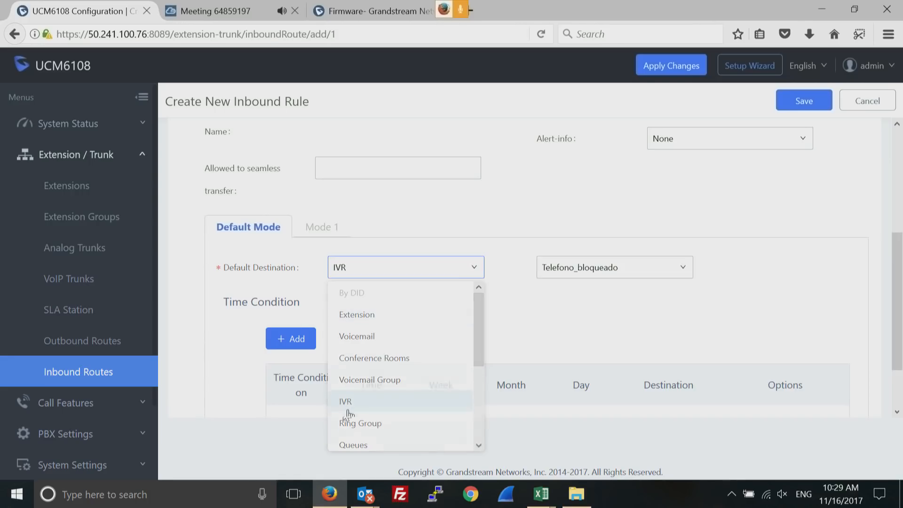
{"action": "left_click", "coordinate": [685, 277]}
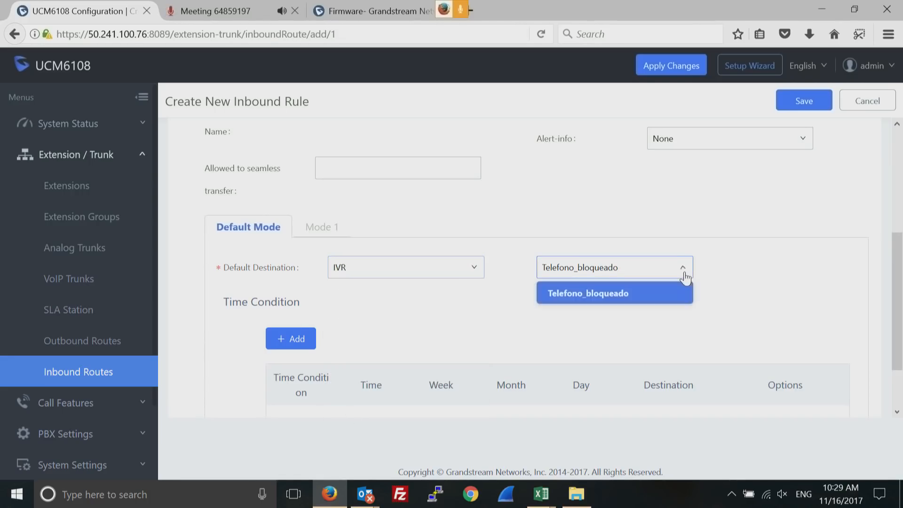
{"action": "left_click", "coordinate": [740, 264]}
{"action": "left_click", "coordinate": [477, 277]}
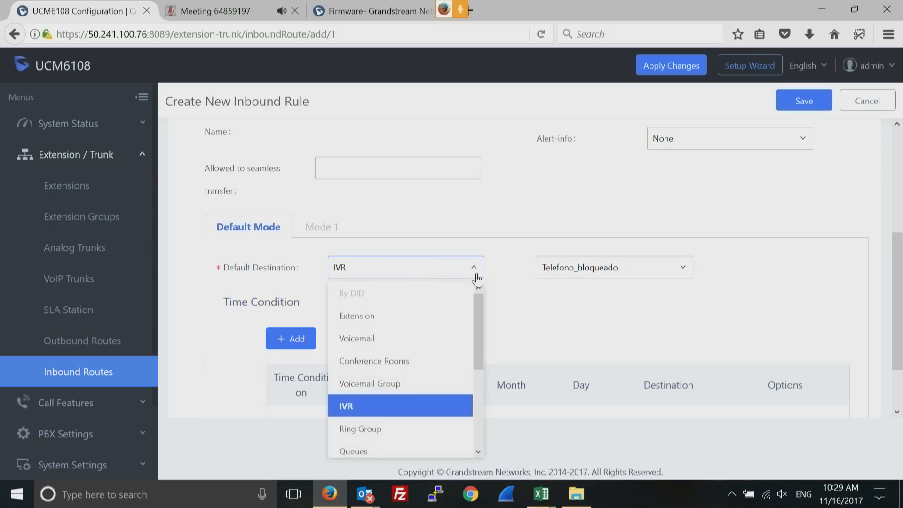
{"action": "left_click", "coordinate": [384, 430]}
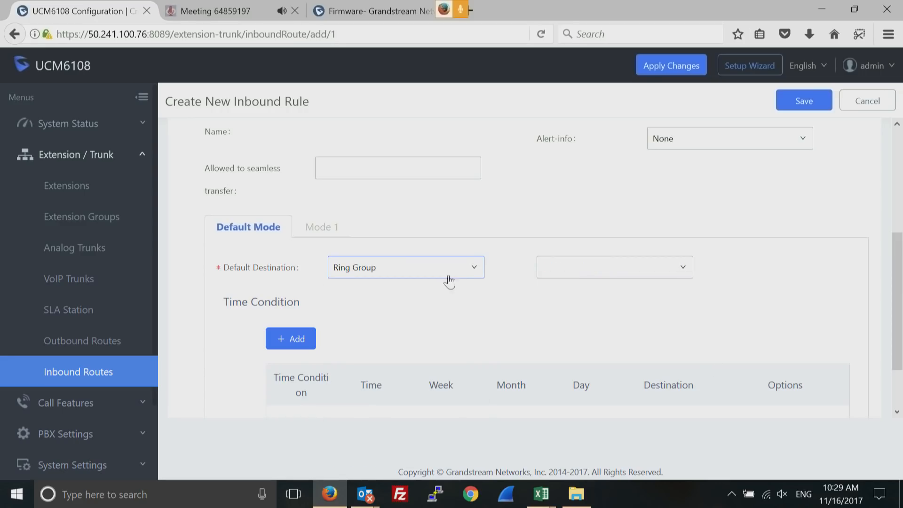
{"action": "left_click", "coordinate": [457, 272]}
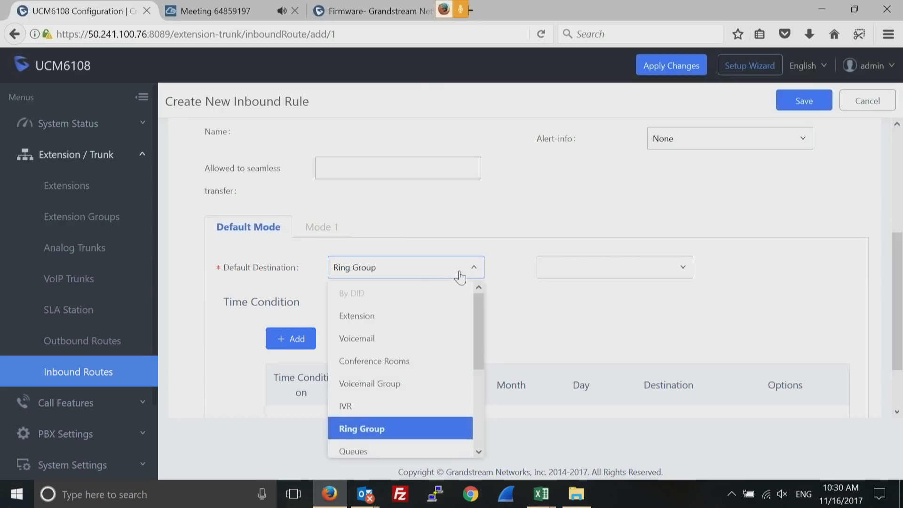
{"action": "left_click", "coordinate": [360, 322]}
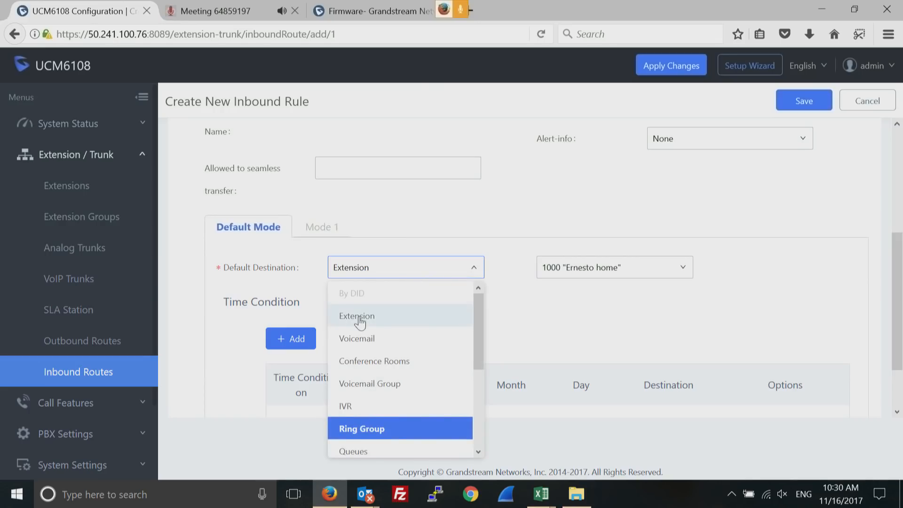
{"action": "left_click", "coordinate": [678, 270]}
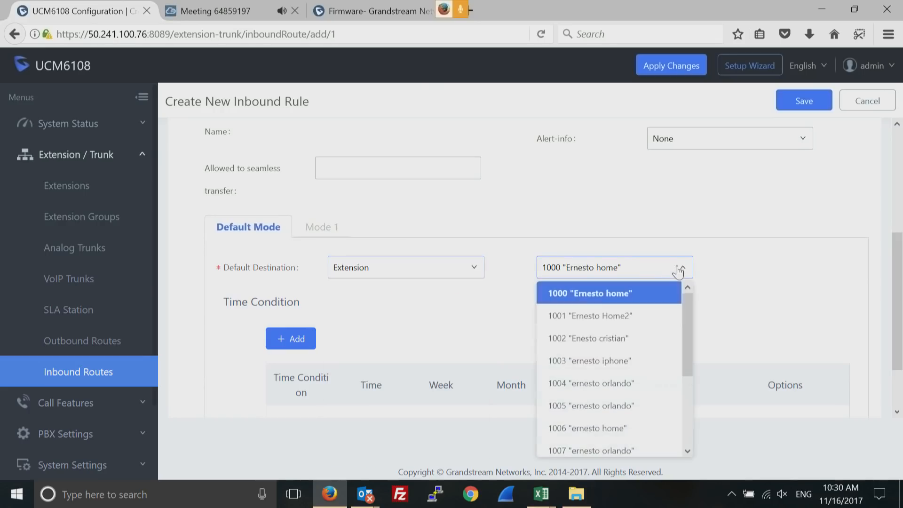
{"action": "left_click", "coordinate": [630, 345]}
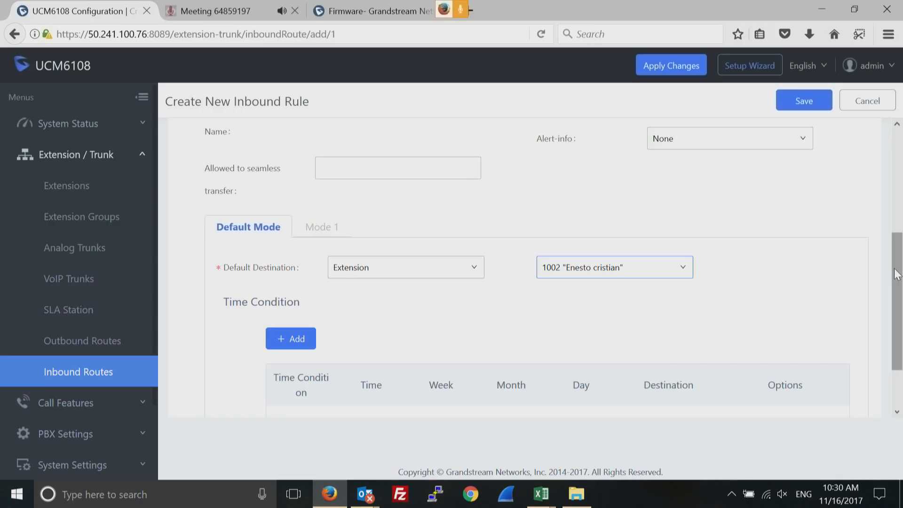
{"action": "left_click", "coordinate": [899, 136]}
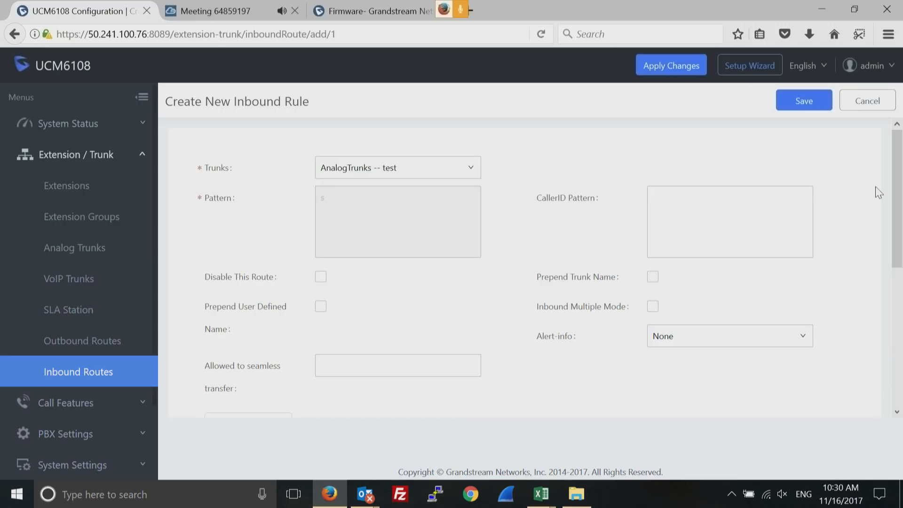
Route the rule's default destination to the Telefono_bloqueado IVR, then put the cursor in CallerID Pattern
{"action": "left_click_drag", "start_coordinate": [895, 197], "coordinate": [895, 280]}
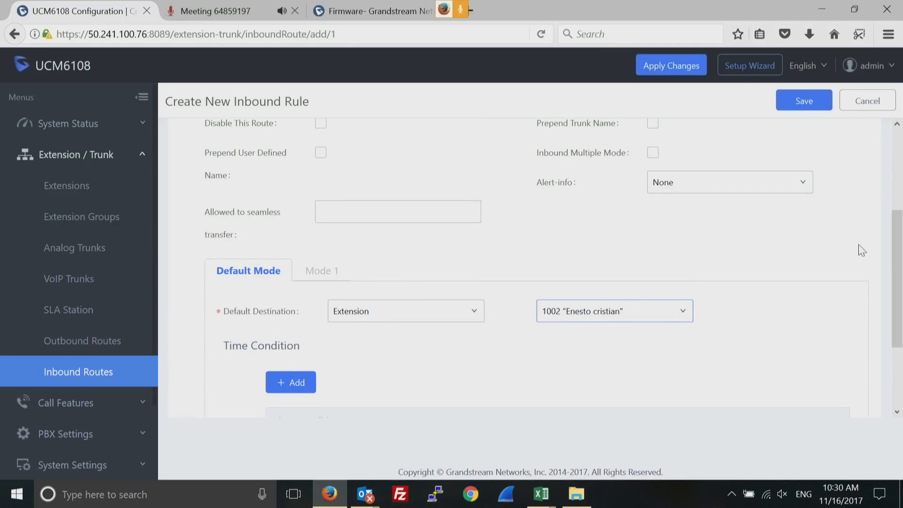
{"action": "left_click", "coordinate": [462, 314]}
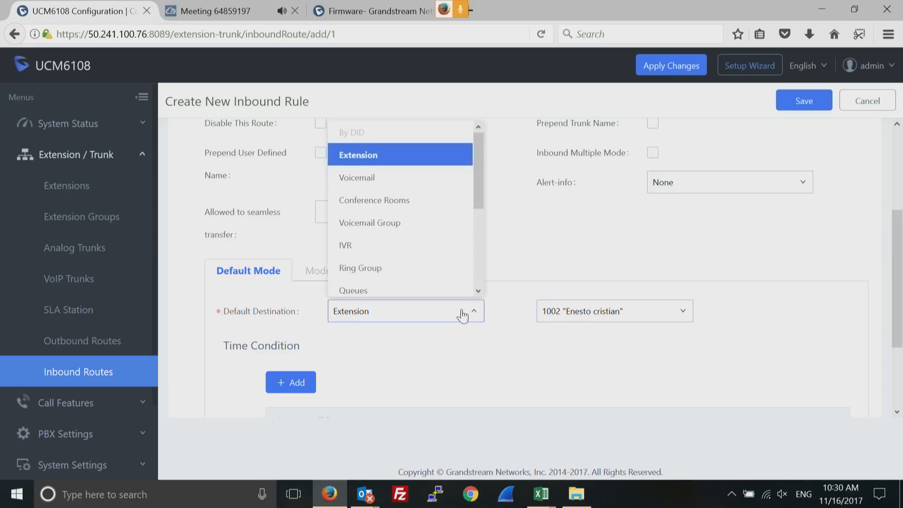
{"action": "left_click", "coordinate": [345, 245]}
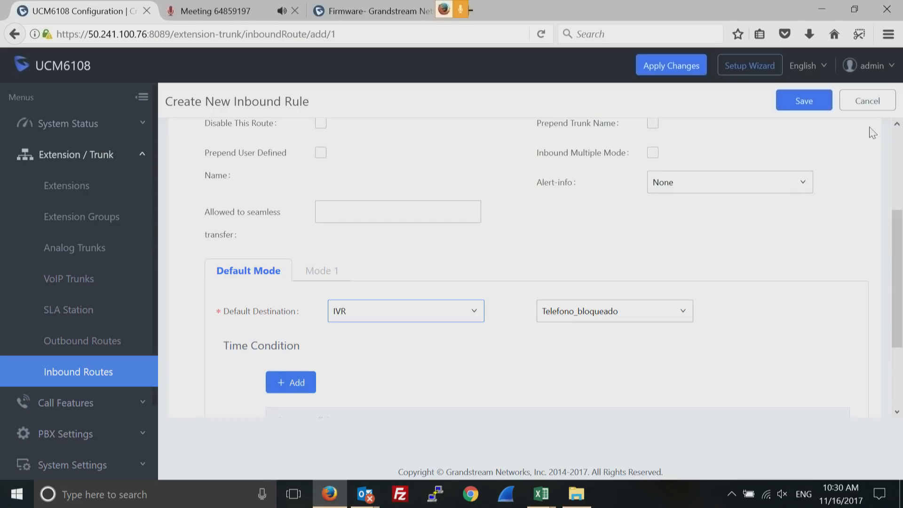
{"action": "left_click", "coordinate": [898, 139]}
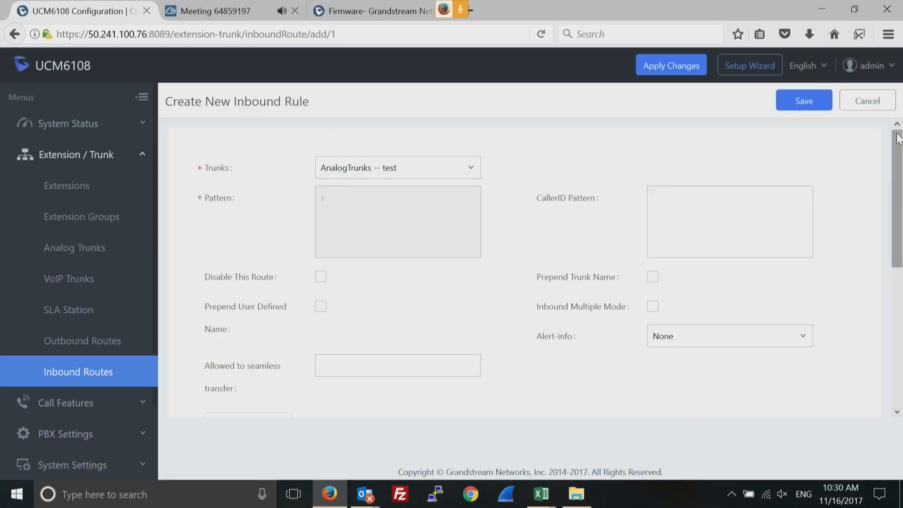
{"action": "left_click", "coordinate": [721, 220]}
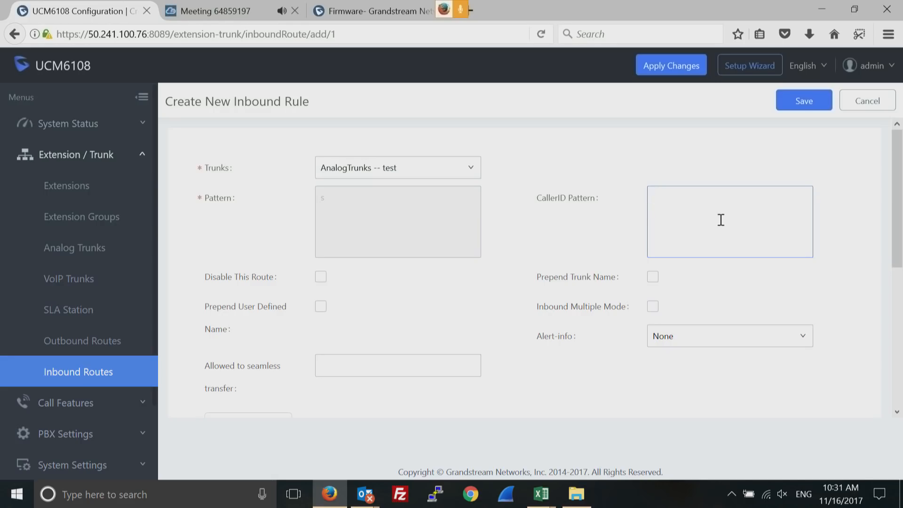
{"action": "type", "text": "675"}
{"action": "type", "text": "76567567"}
{"action": "key", "text": "Return"}
{"action": "type", "text": "q53454354354"}
{"action": "key", "text": "Return"}
{"action": "type", "text": "5434q53"}
{"action": "key", "text": "Return"}
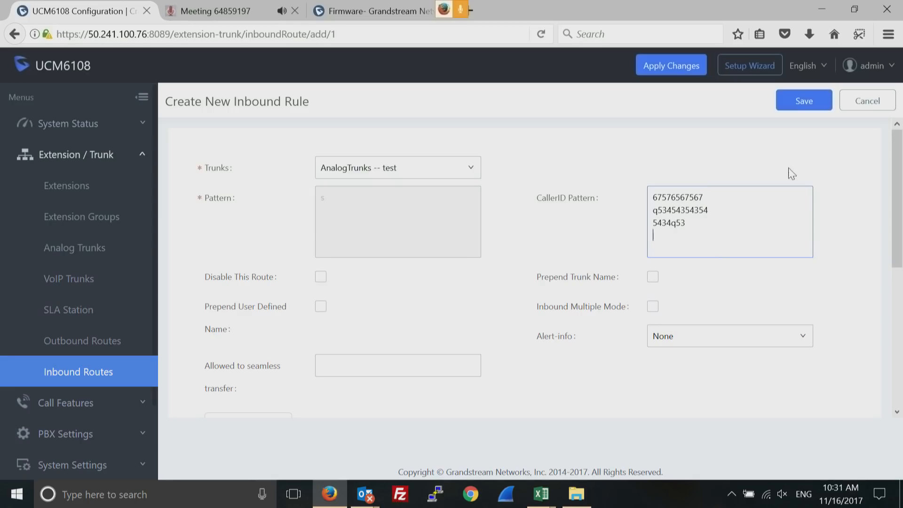
{"action": "left_click_drag", "start_coordinate": [692, 225], "coordinate": [650, 198]}
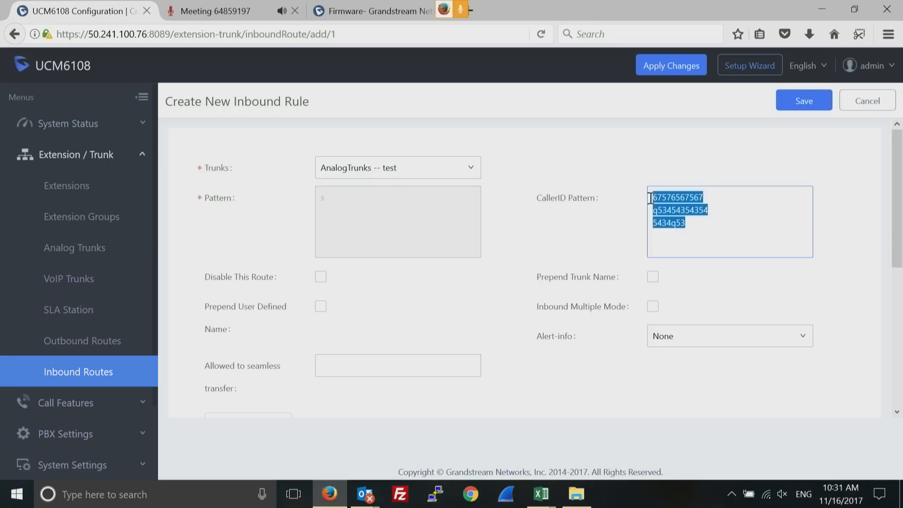
{"action": "key", "text": "BackSpace"}
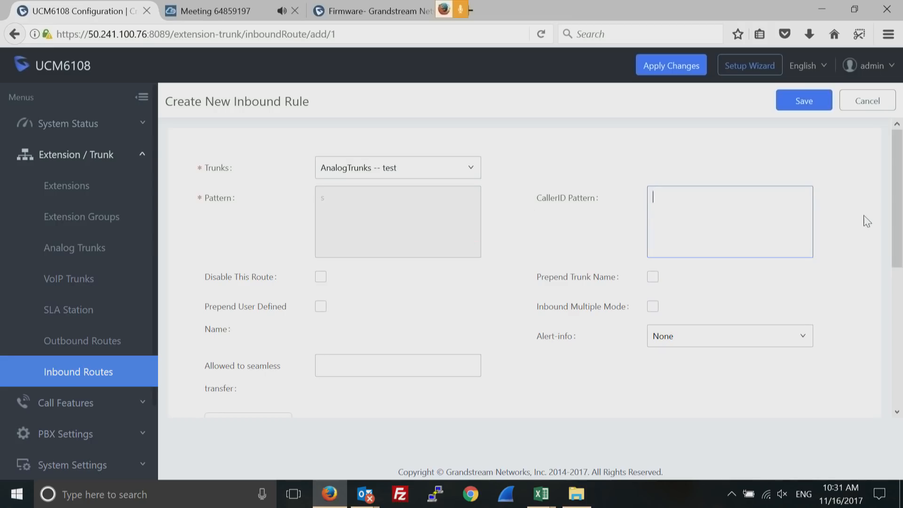
Set Alert-info to Ring 6 and save the analog-trunk inbound rule
{"action": "left_click", "coordinate": [772, 341]}
{"action": "left_click", "coordinate": [704, 296]}
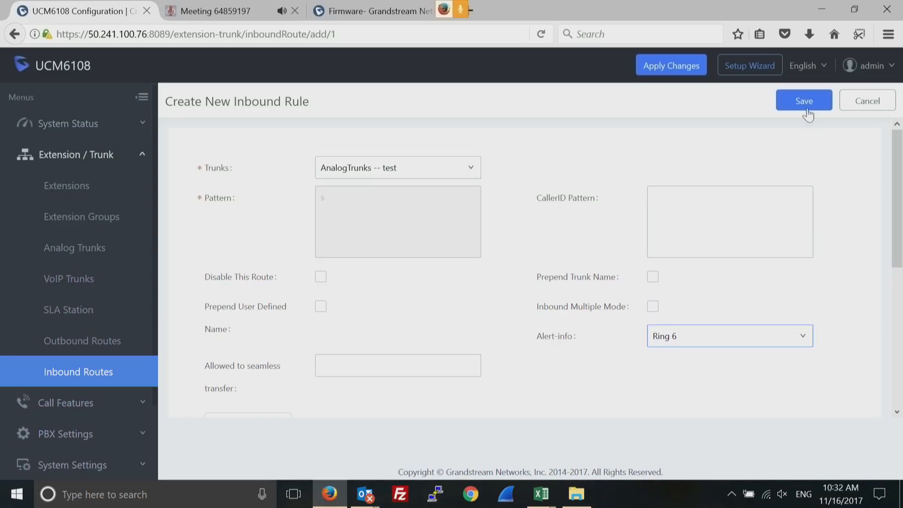
{"action": "left_click", "coordinate": [805, 104]}
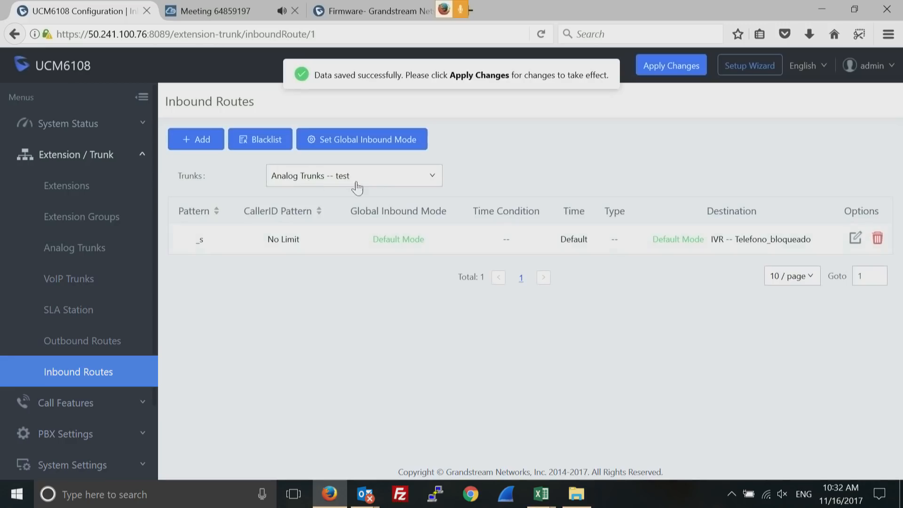
{"action": "left_click", "coordinate": [380, 184]}
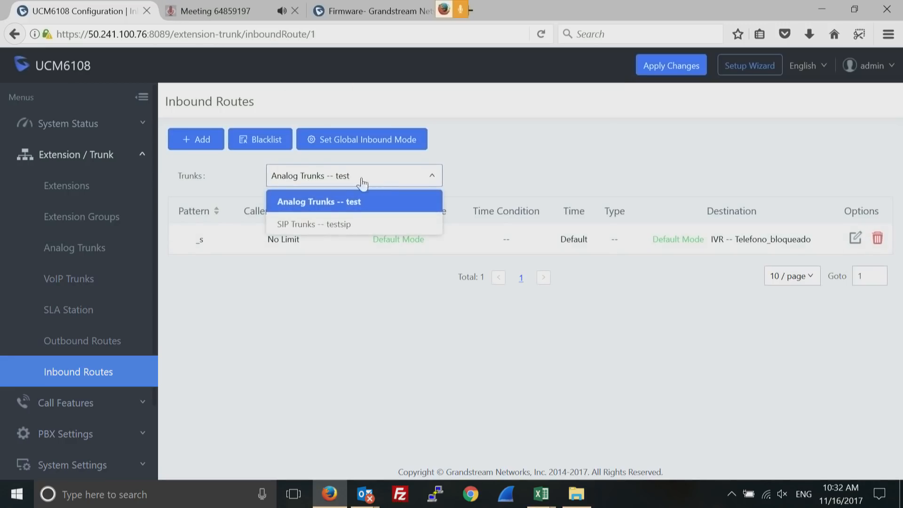
Start a new inbound rule on the testsip SIP trunk with pattern 5556677
{"action": "left_click", "coordinate": [306, 224]}
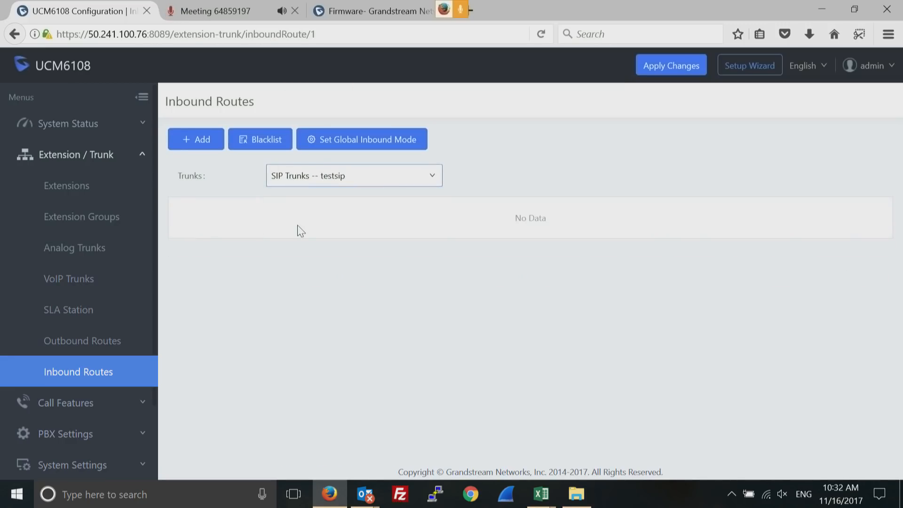
{"action": "left_click", "coordinate": [191, 142]}
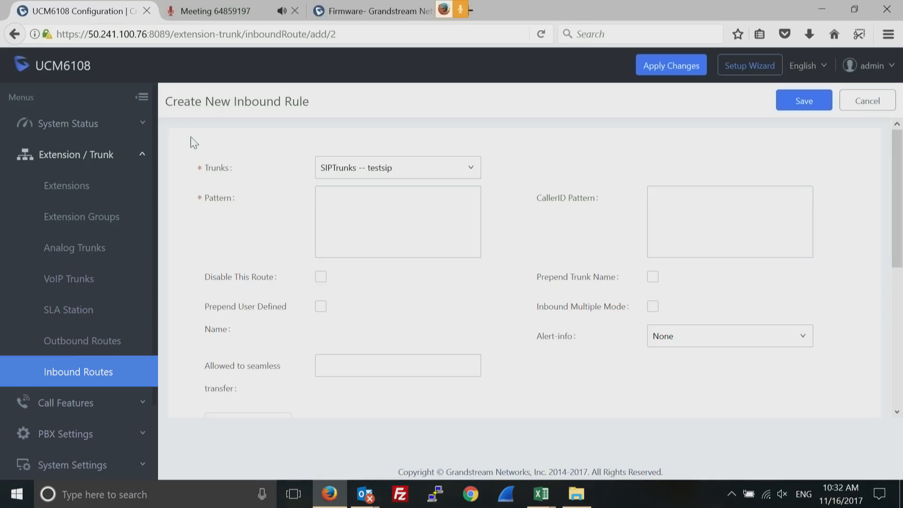
{"action": "left_click", "coordinate": [361, 205]}
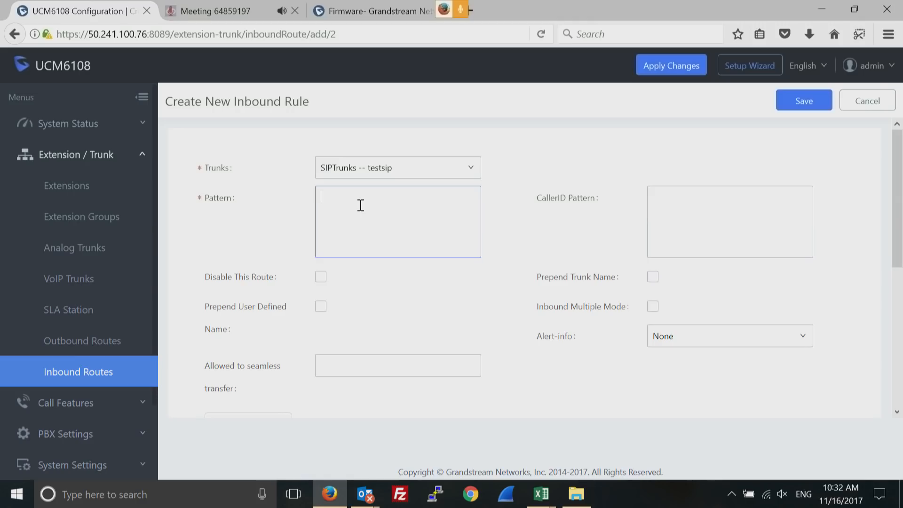
{"action": "type", "text": "5556677"}
Send matching calls to extension 1005 and save the rule
{"action": "left_click_drag", "start_coordinate": [897, 205], "coordinate": [898, 326]}
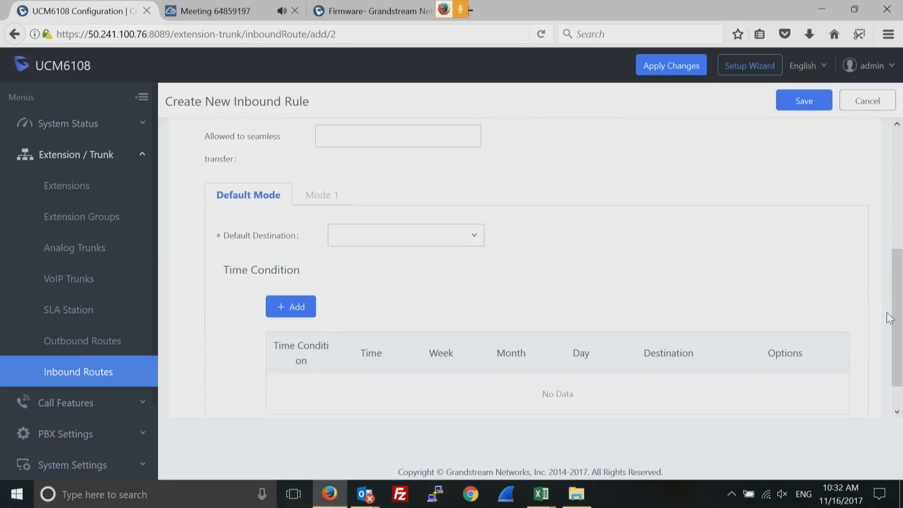
{"action": "left_click", "coordinate": [471, 244]}
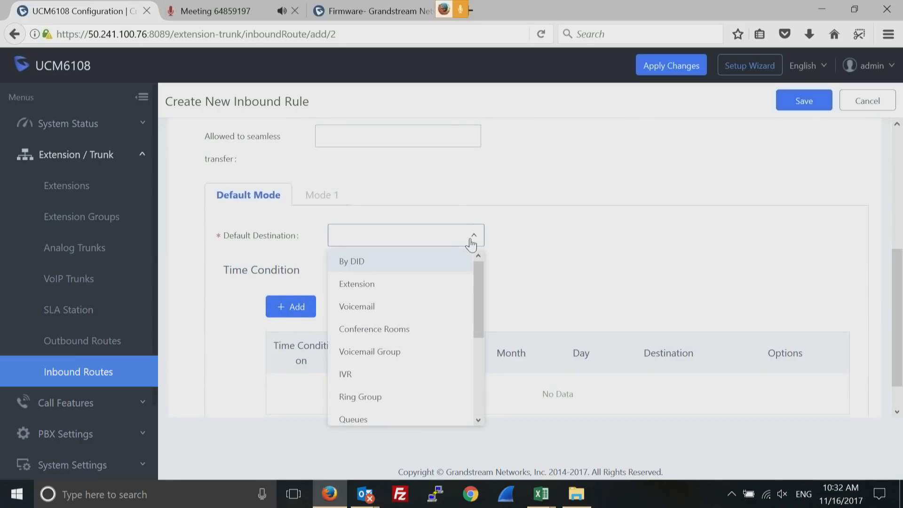
{"action": "left_click", "coordinate": [353, 286]}
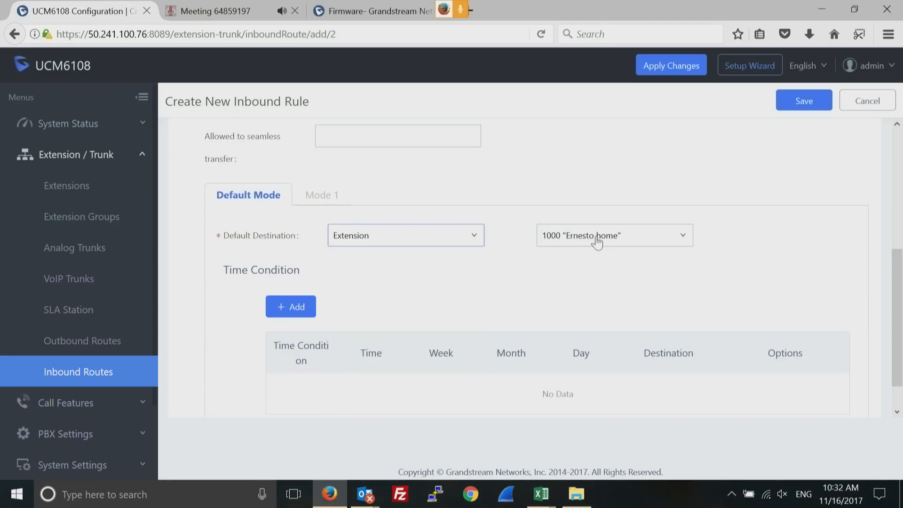
{"action": "left_click", "coordinate": [620, 238]}
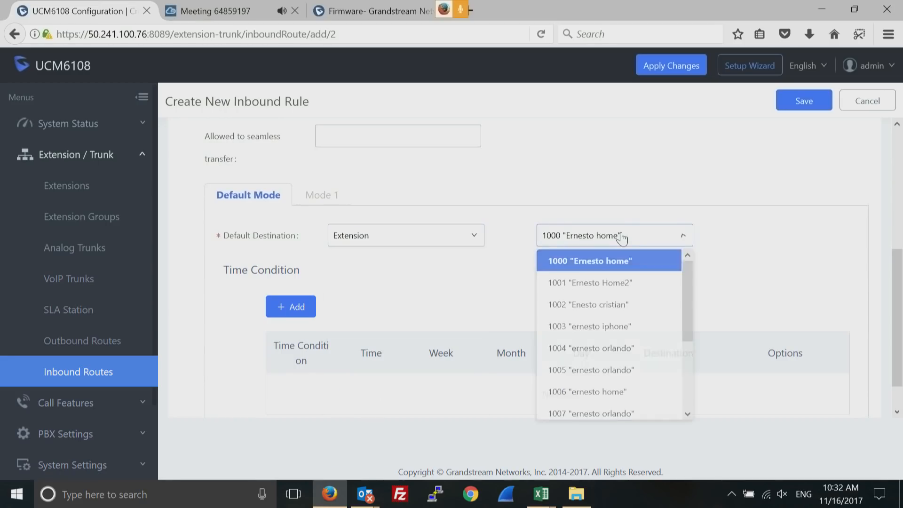
{"action": "left_click", "coordinate": [582, 374]}
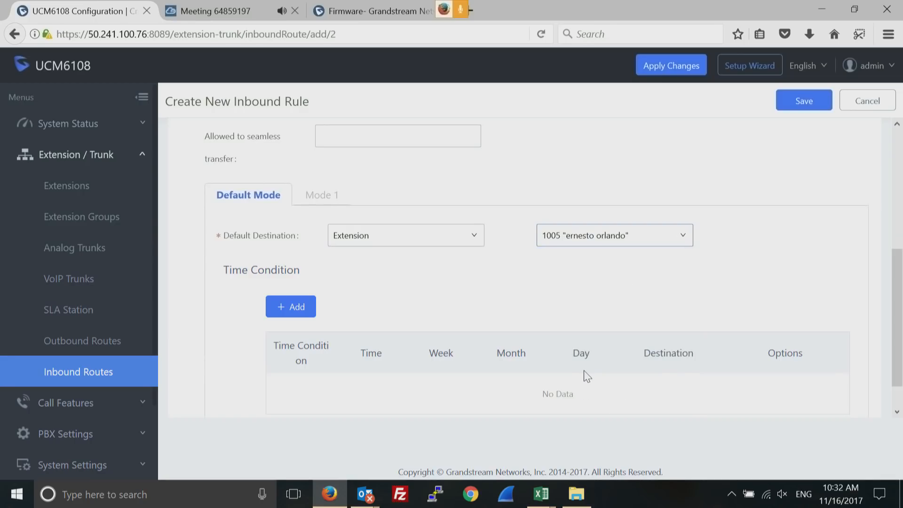
{"action": "left_click", "coordinate": [805, 101]}
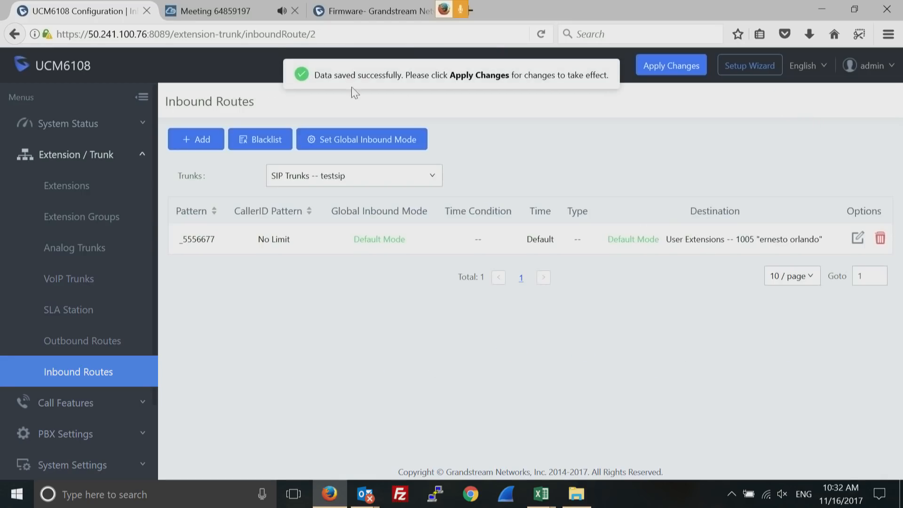
Start another testsip inbound rule with pattern 5558899 and default destination IVR
{"action": "left_click", "coordinate": [197, 141]}
{"action": "left_click", "coordinate": [349, 207]}
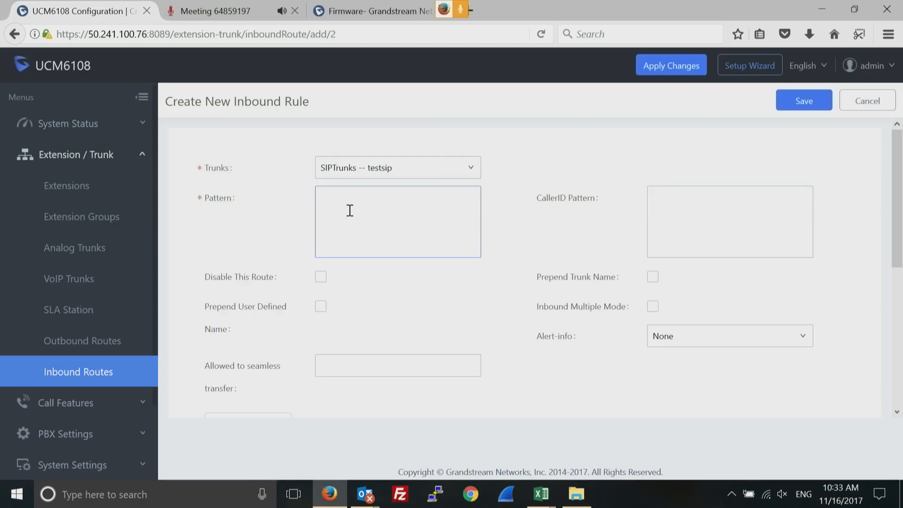
{"action": "type", "text": "5558899"}
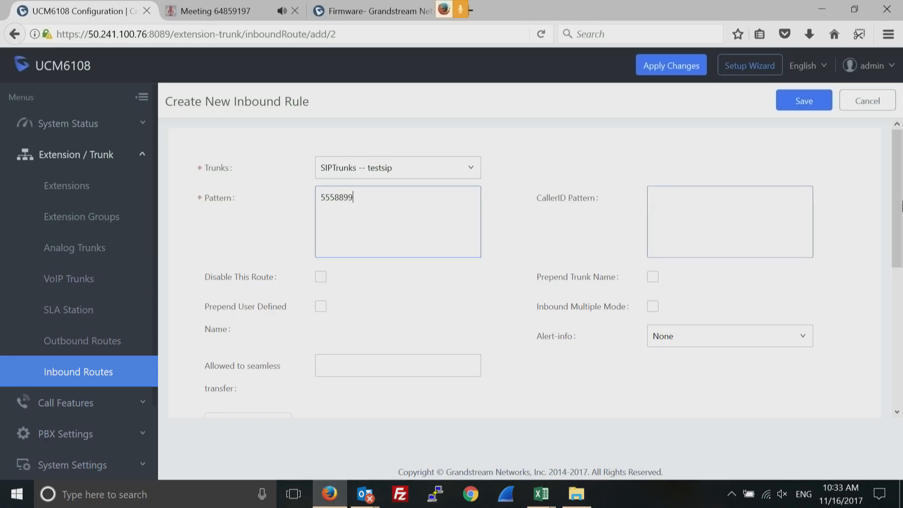
{"action": "left_click_drag", "start_coordinate": [900, 205], "coordinate": [891, 355]}
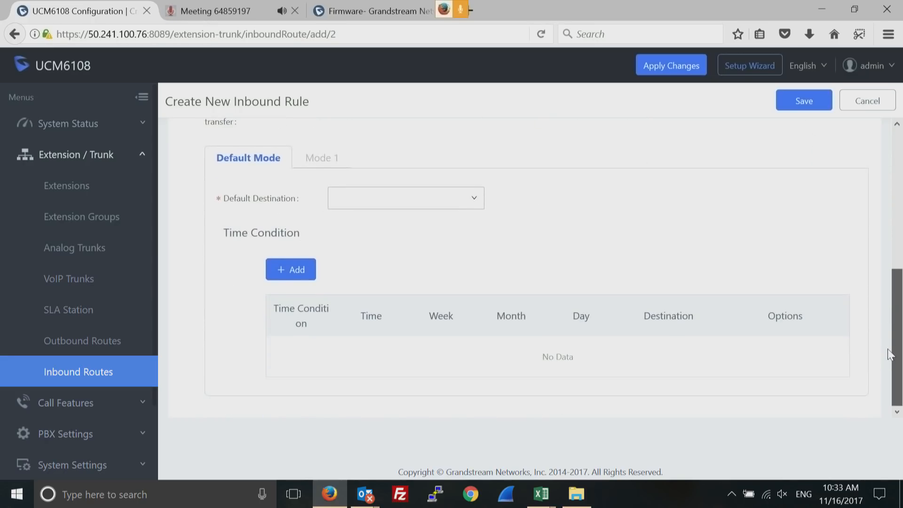
{"action": "left_click", "coordinate": [482, 203]}
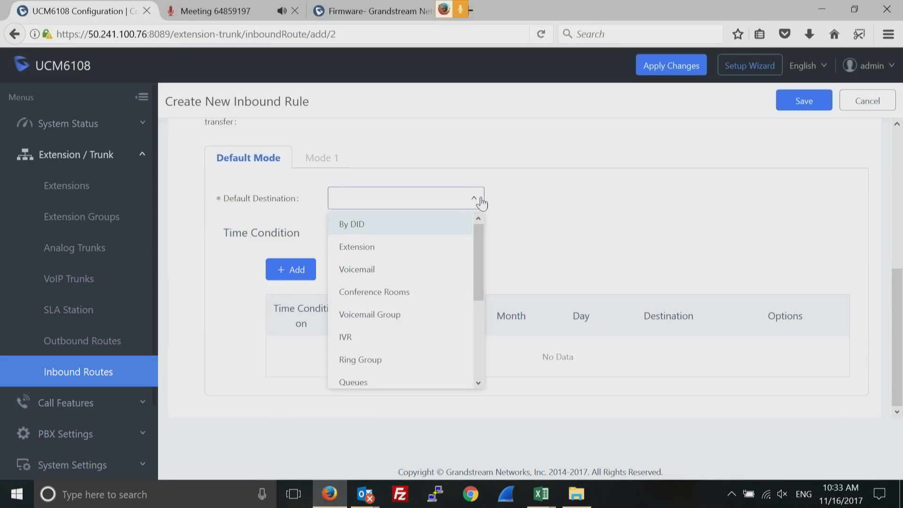
{"action": "left_click_drag", "start_coordinate": [479, 260], "coordinate": [476, 240]}
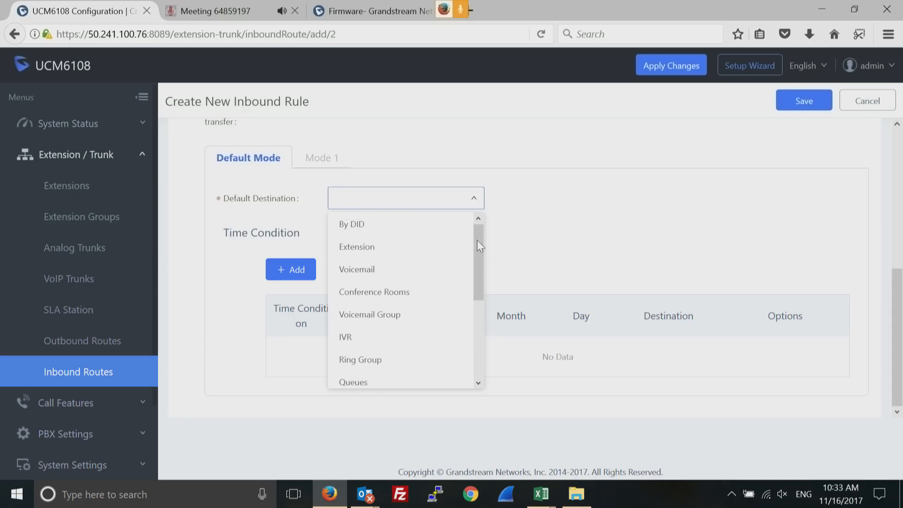
{"action": "left_click", "coordinate": [641, 247]}
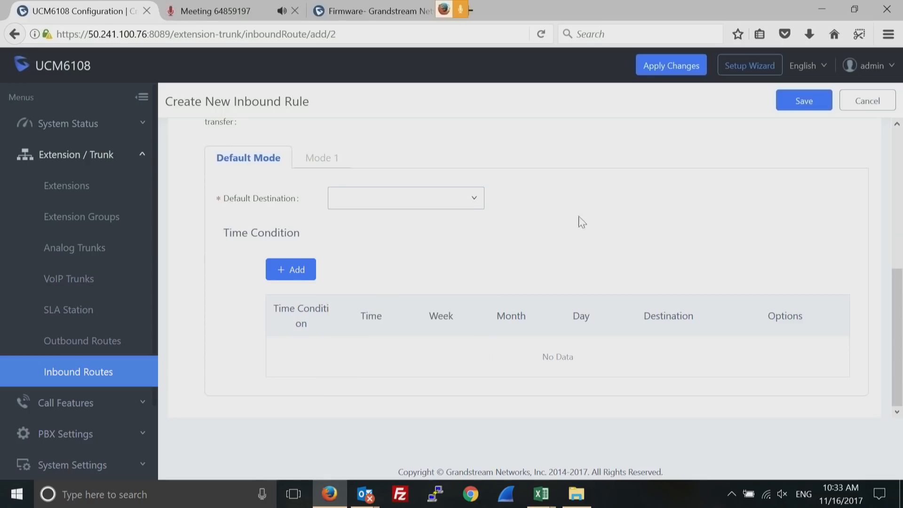
{"action": "left_click", "coordinate": [473, 198]}
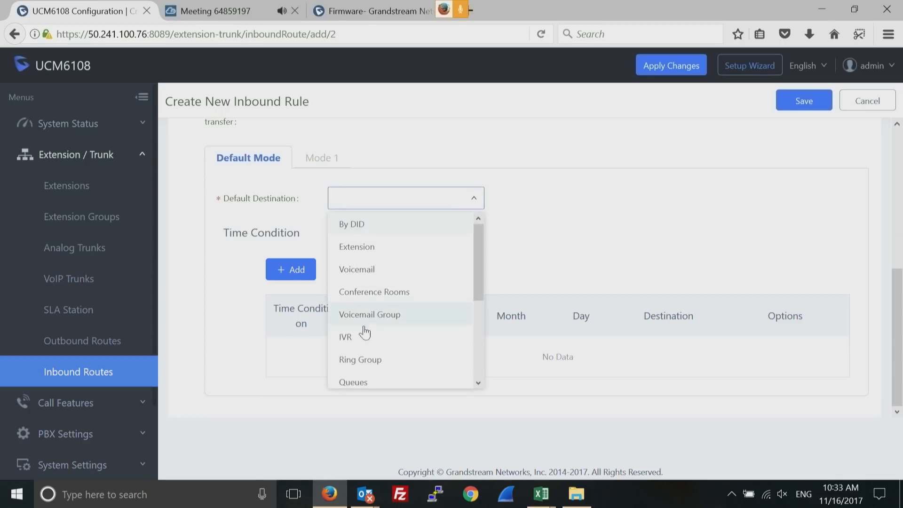
{"action": "left_click", "coordinate": [352, 341]}
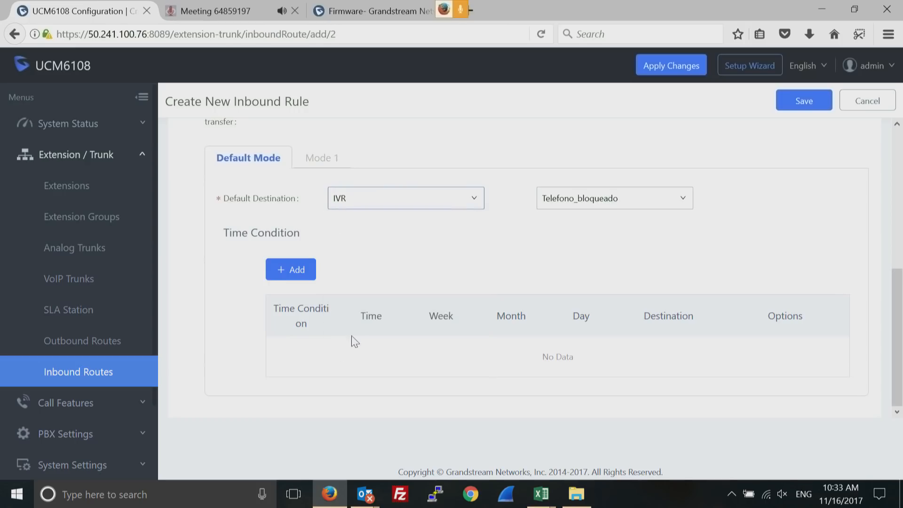
Replace the pattern 5558899 with '.' and save the rule
{"action": "left_click", "coordinate": [900, 141]}
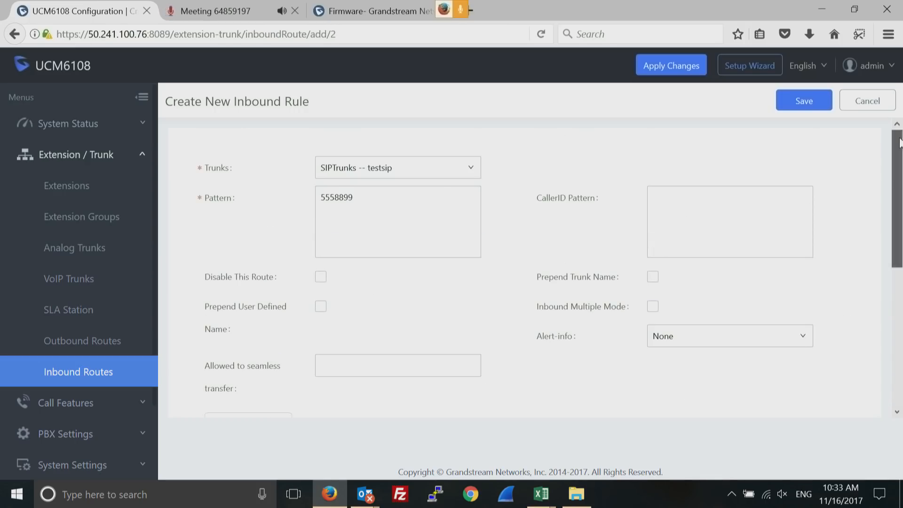
{"action": "double_click", "coordinate": [339, 196]}
{"action": "key", "text": "Home"}
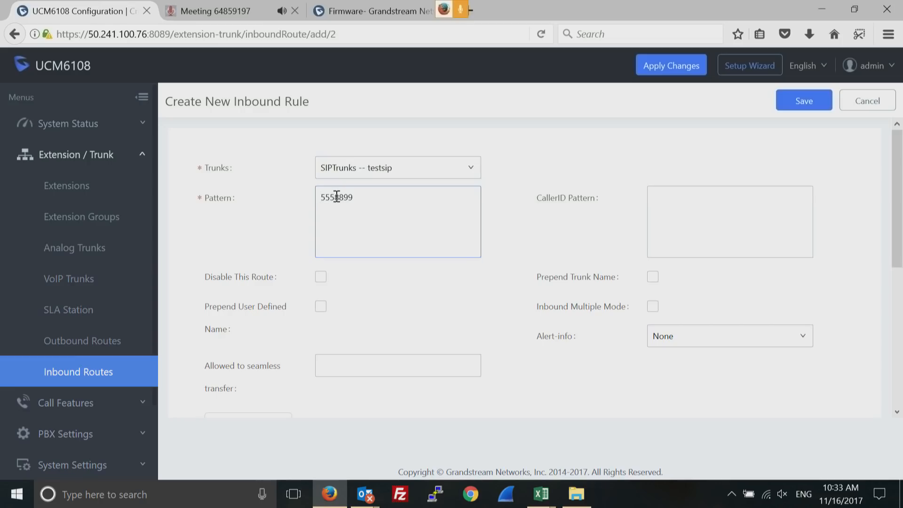
{"action": "double_click", "coordinate": [337, 197]}
{"action": "key", "text": "BackSpace"}
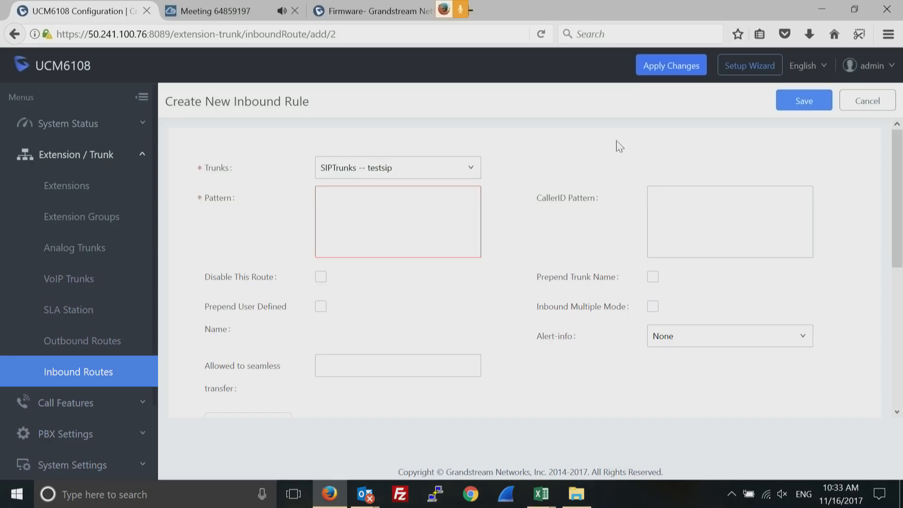
{"action": "left_click", "coordinate": [391, 210]}
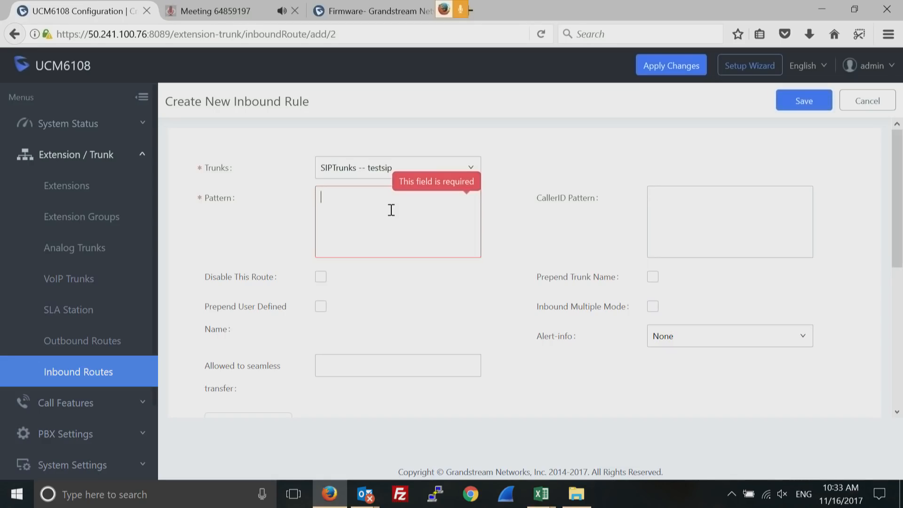
{"action": "type", "text": "."}
{"action": "left_click", "coordinate": [795, 101]}
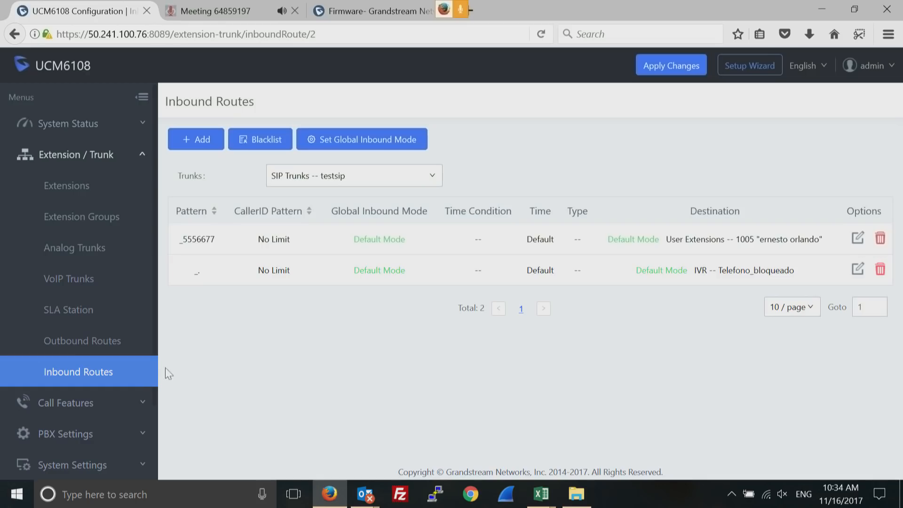
Collapse Extension / Trunk, expand Call Features, and open the Conference page to create a new room
{"action": "left_click", "coordinate": [142, 157]}
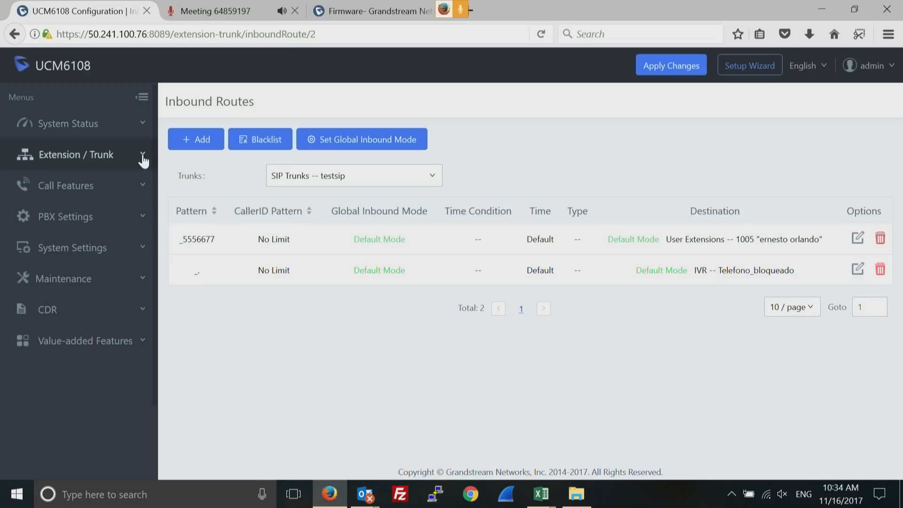
{"action": "left_click", "coordinate": [141, 188]}
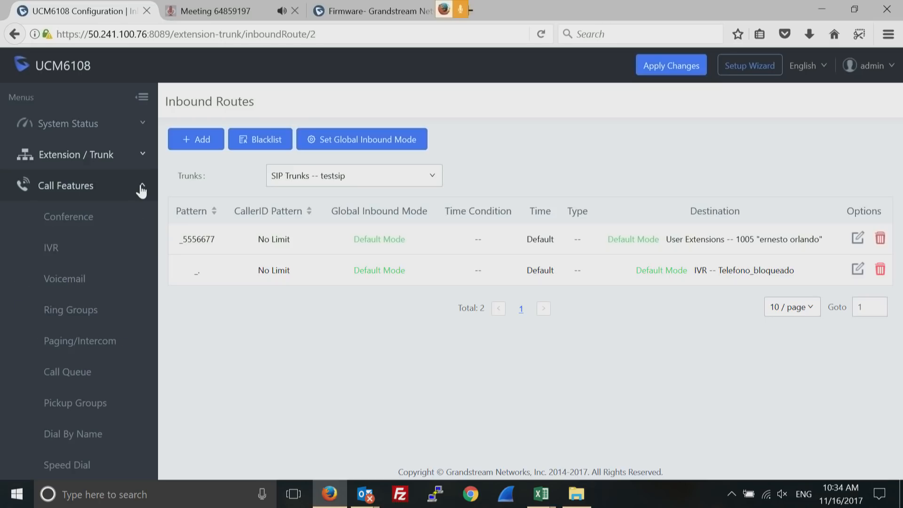
{"action": "left_click", "coordinate": [87, 219]}
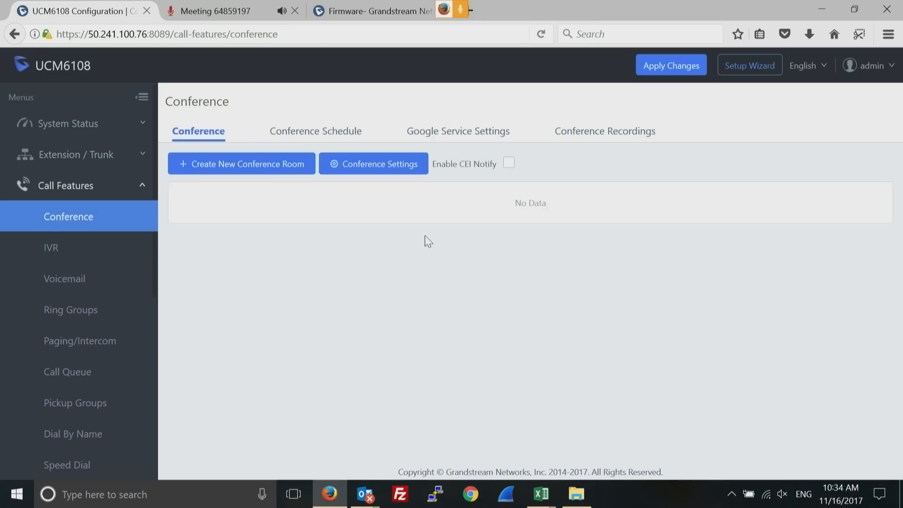
{"action": "left_click", "coordinate": [265, 165]}
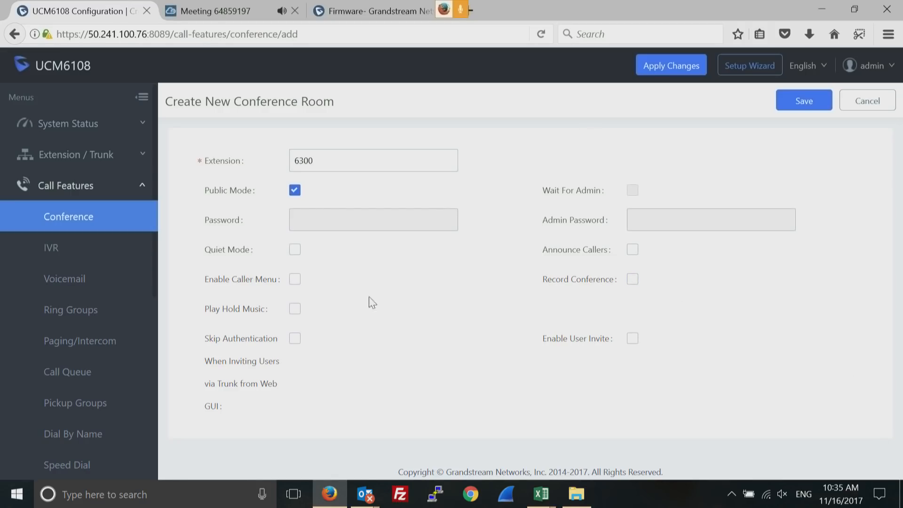
Keep Public Mode on for conference room 6300 and save it
{"action": "left_click", "coordinate": [294, 192]}
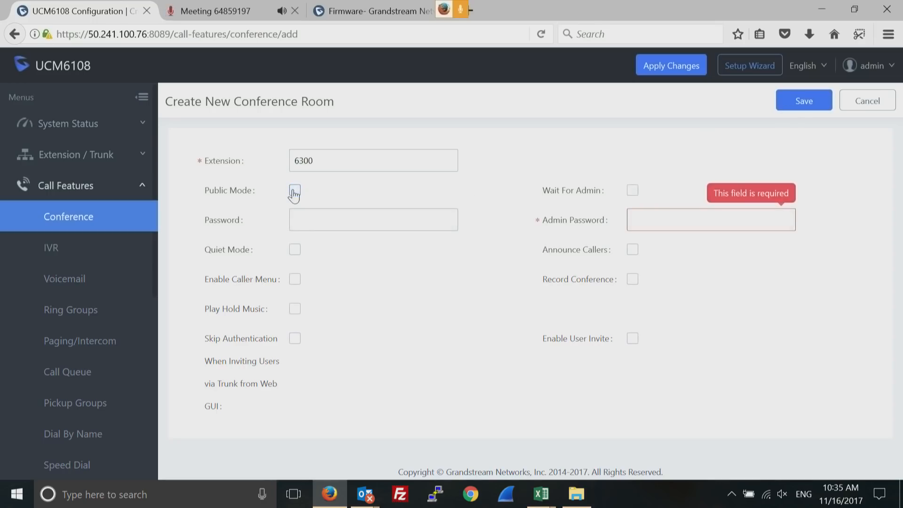
{"action": "left_click", "coordinate": [638, 224]}
{"action": "left_click", "coordinate": [295, 191]}
{"action": "left_click", "coordinate": [803, 104]}
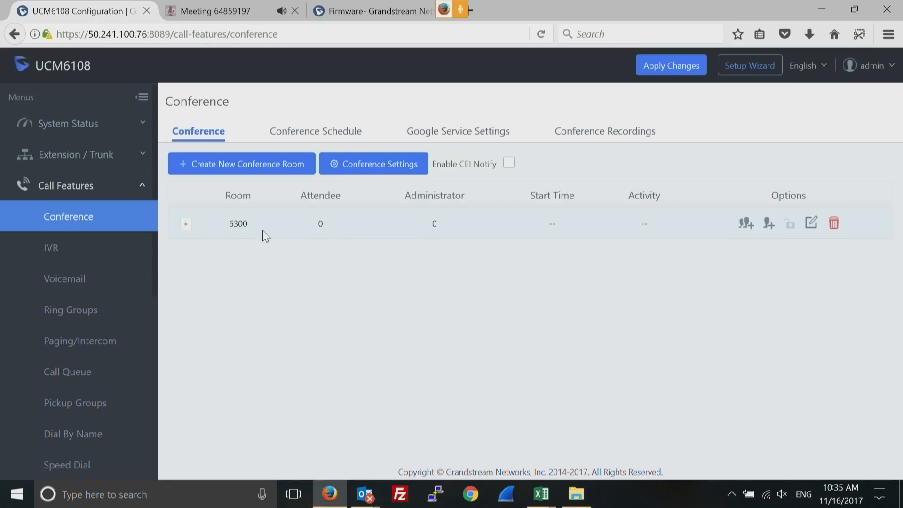
Expand room 6300 to confirm no participants, then view the Conference Schedule tab
{"action": "left_click", "coordinate": [186, 226]}
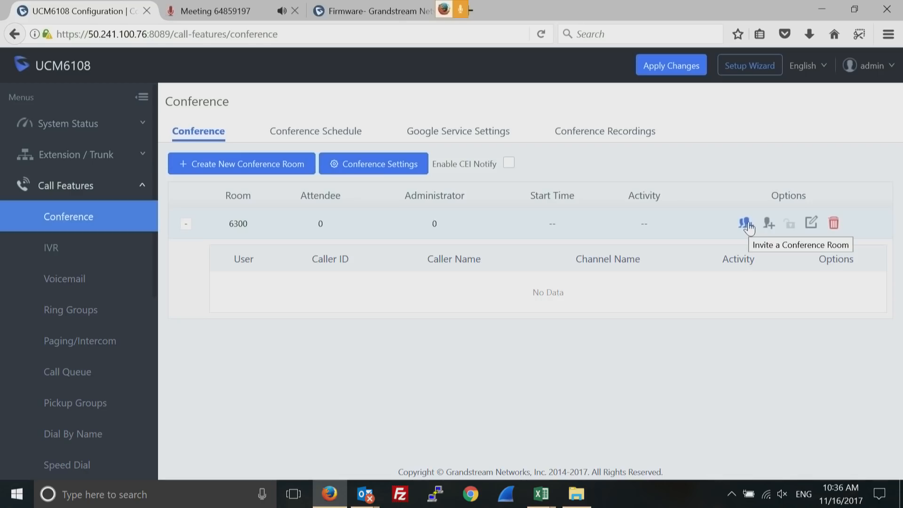
{"action": "left_click", "coordinate": [319, 131]}
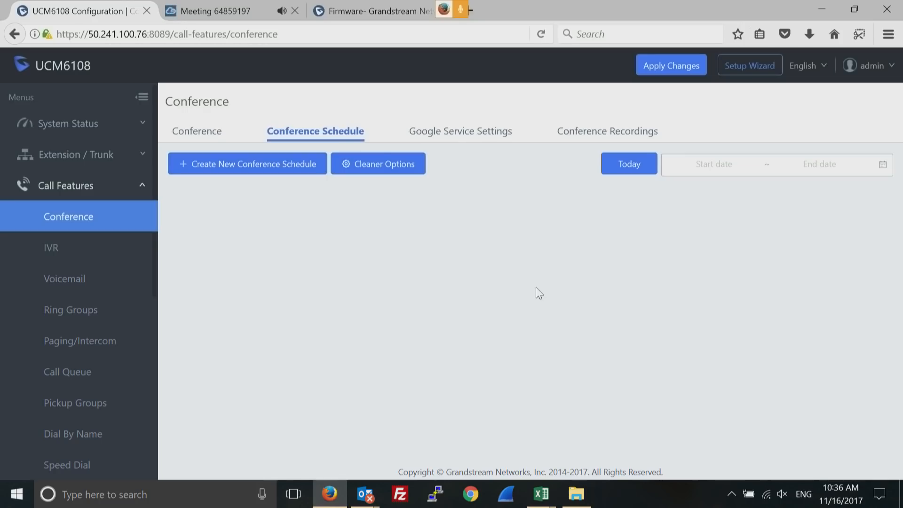
Review the Google Service Settings and Conference Recordings tabs, then open the IVR list
{"action": "left_click", "coordinate": [461, 133]}
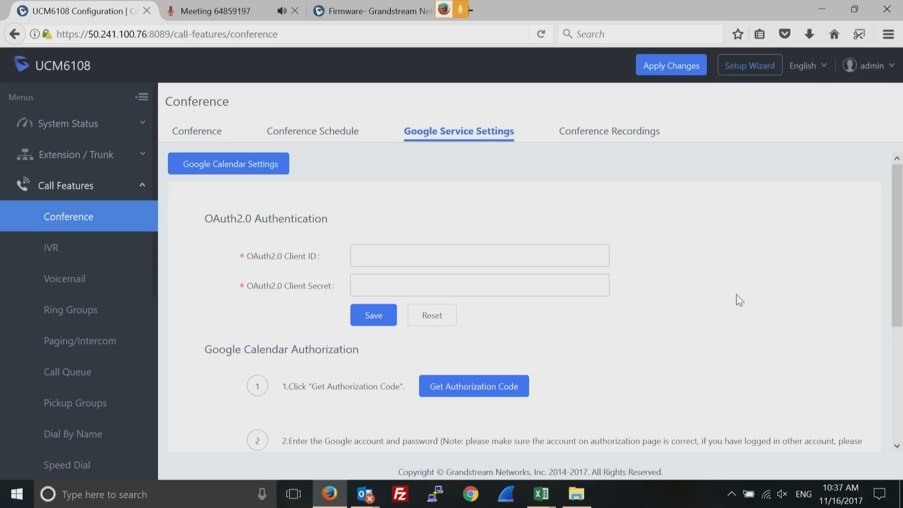
{"action": "left_click", "coordinate": [612, 132]}
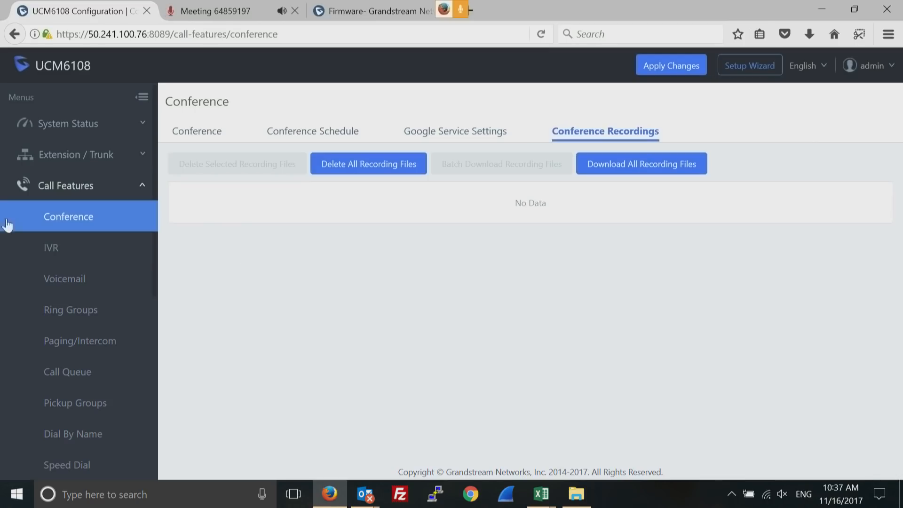
{"action": "left_click", "coordinate": [52, 249]}
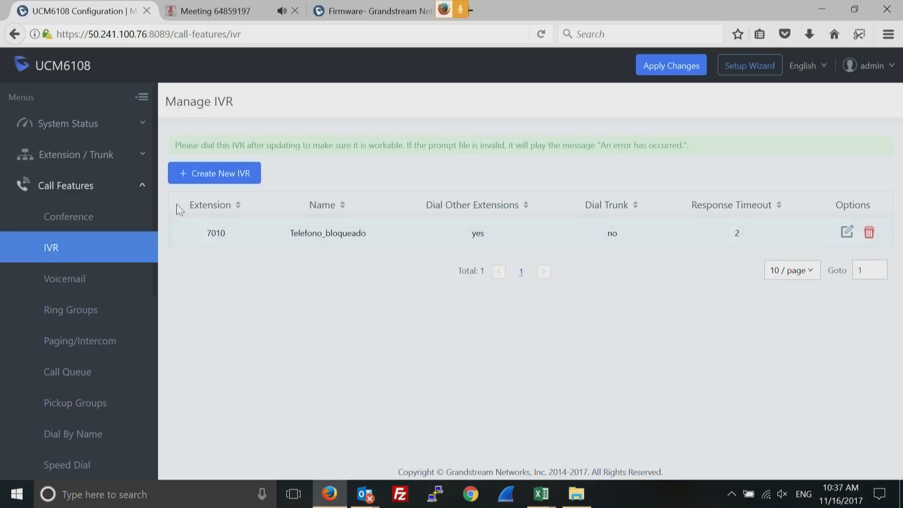
Start a new IVR named TESTIVR
{"action": "left_click", "coordinate": [231, 172]}
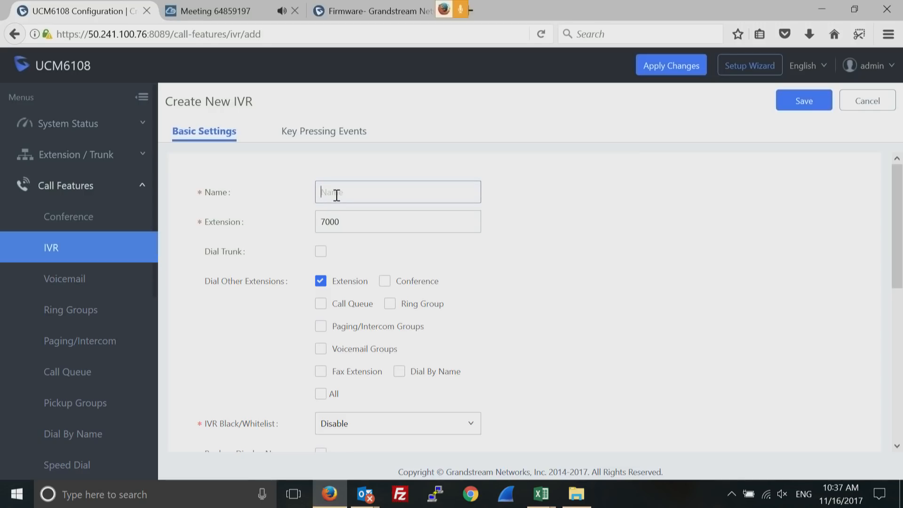
{"action": "type", "text": "ivr"}
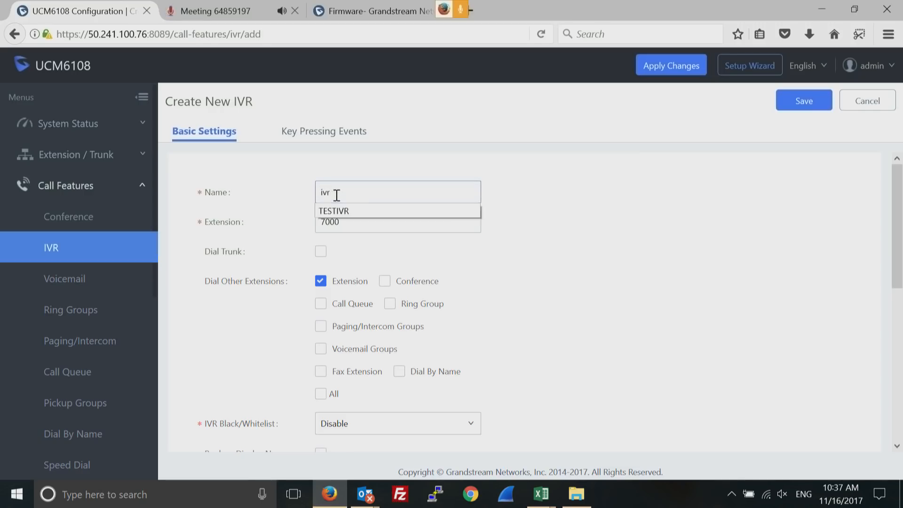
{"action": "left_click", "coordinate": [393, 212]}
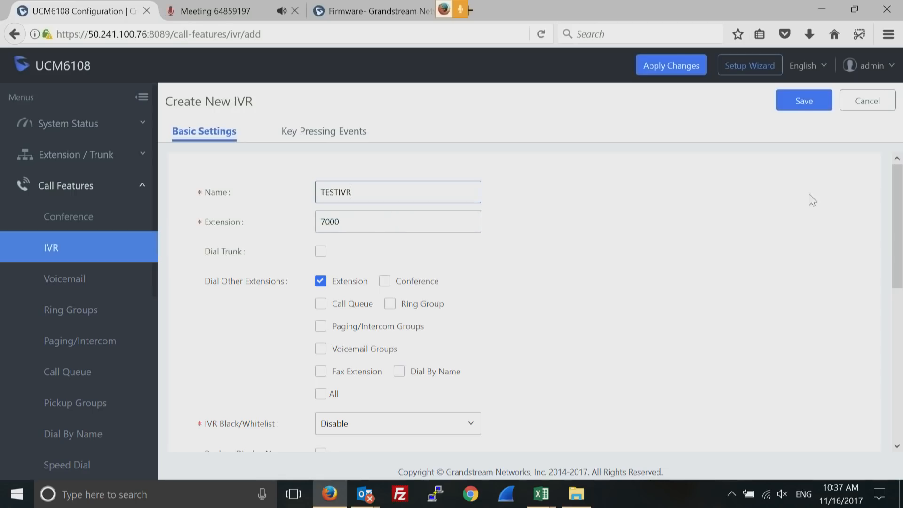
Restrict IVR callers to dialing only regular extensions
{"action": "left_click_drag", "start_coordinate": [896, 213], "coordinate": [892, 268]}
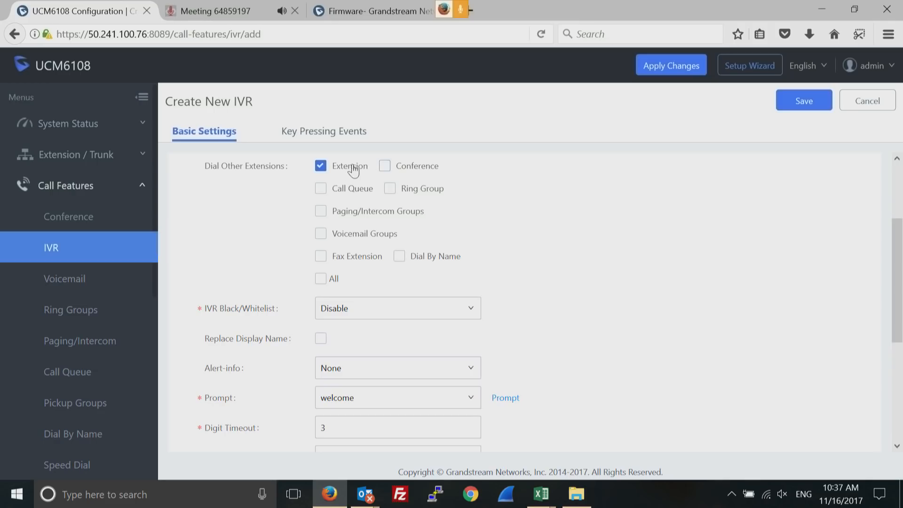
{"action": "left_click", "coordinate": [384, 166]}
{"action": "left_click", "coordinate": [324, 212]}
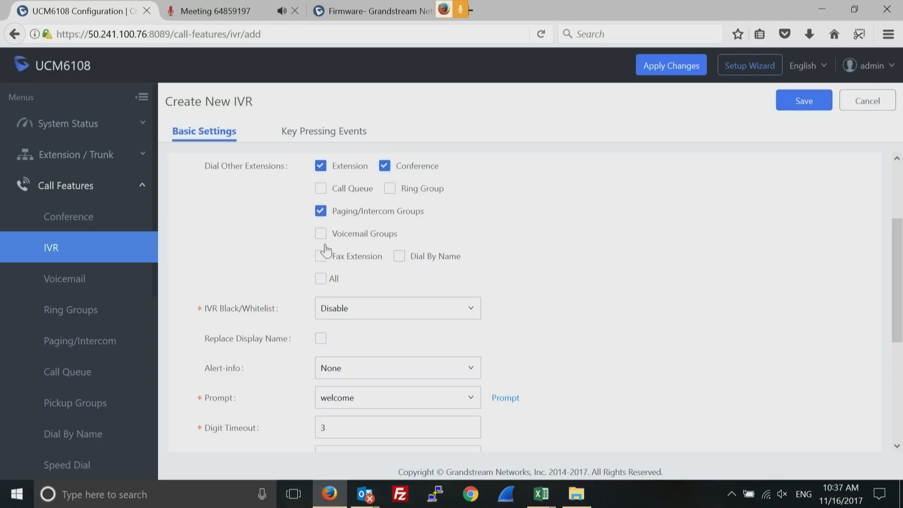
{"action": "left_click", "coordinate": [325, 278]}
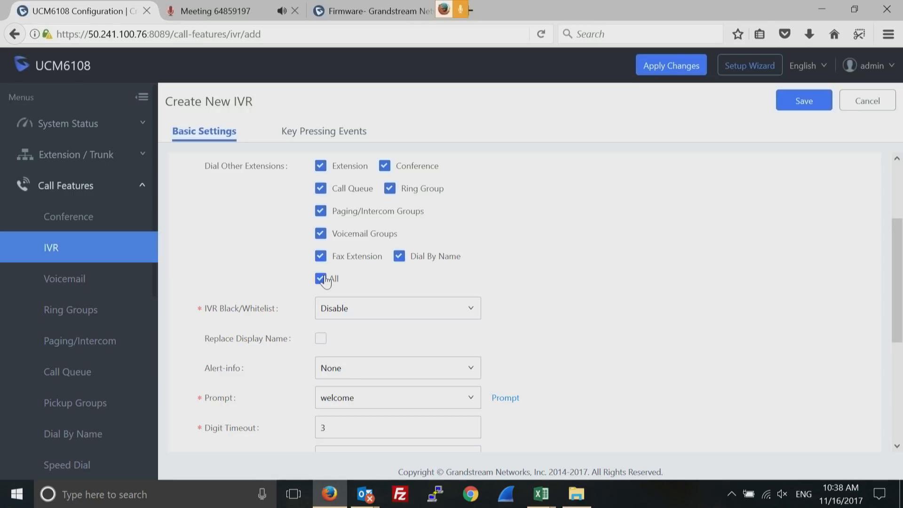
{"action": "left_click", "coordinate": [325, 279]}
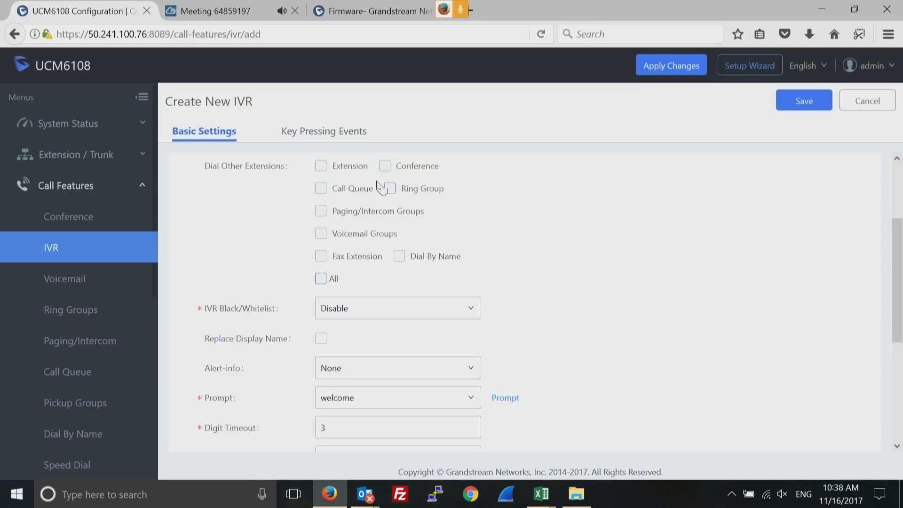
{"action": "left_click", "coordinate": [322, 168]}
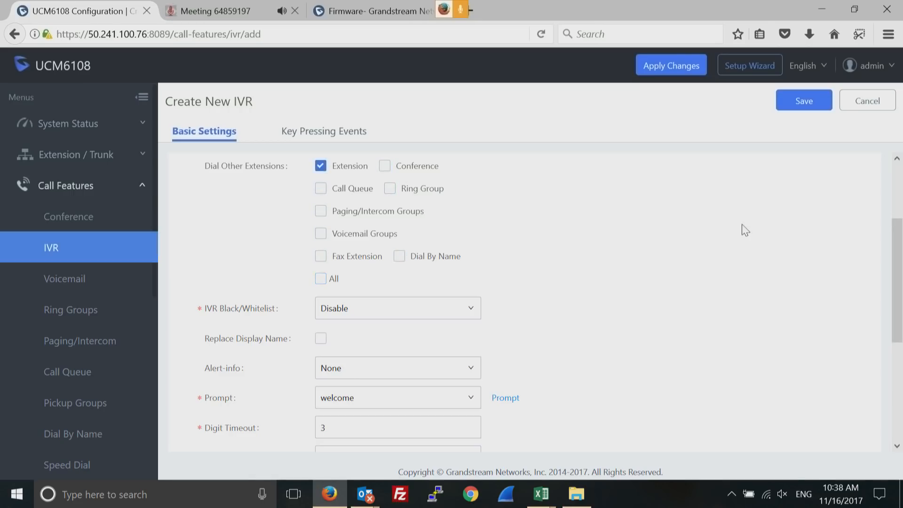
{"action": "scroll", "coordinate": [898, 264], "scroll_direction": "down", "scroll_amount": 3}
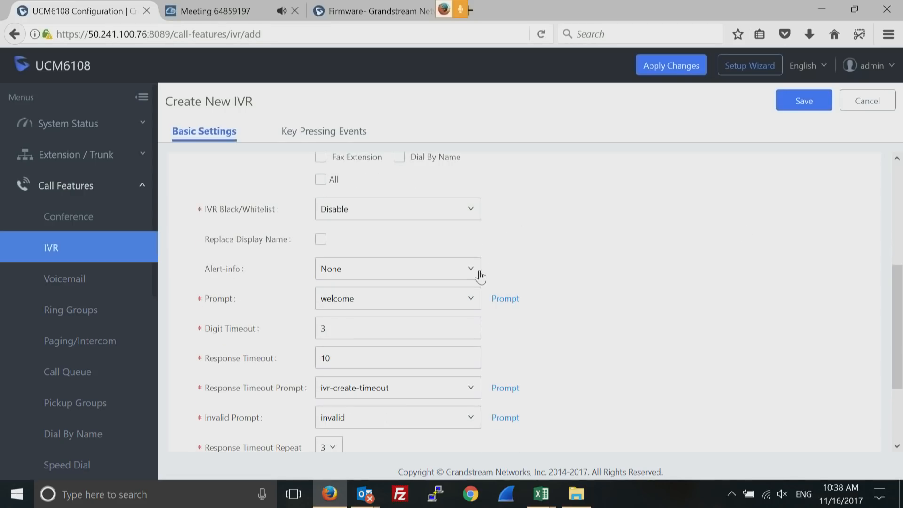
Keep 'welcome' as the IVR prompt and show the Key Pressing Events settings
{"action": "left_click", "coordinate": [464, 301]}
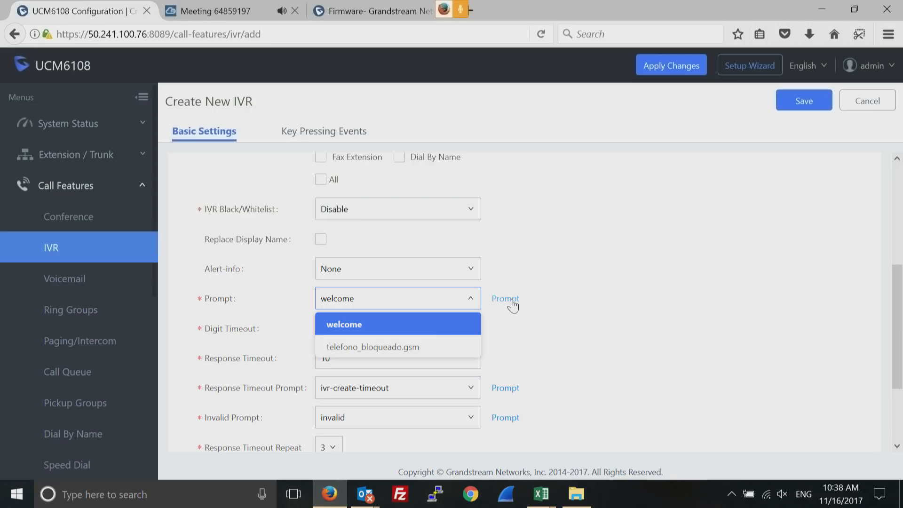
{"action": "left_click", "coordinate": [585, 306]}
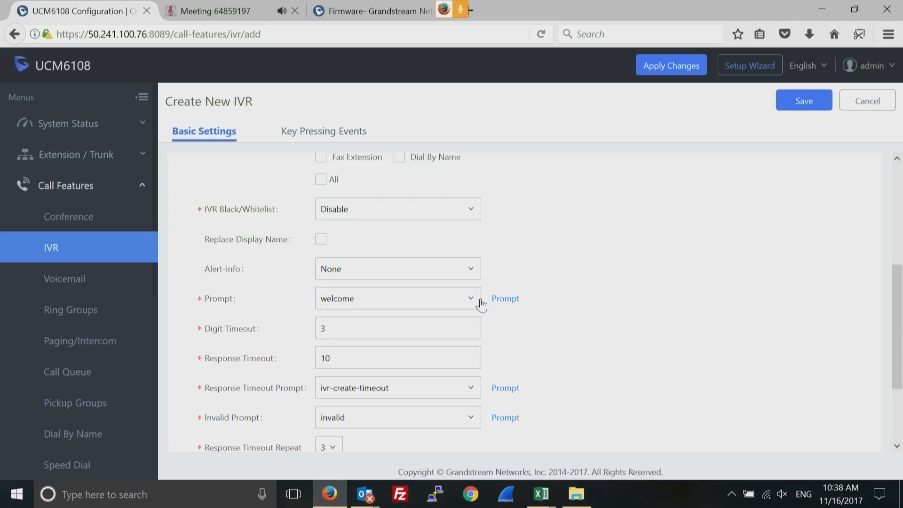
{"action": "left_click", "coordinate": [467, 303]}
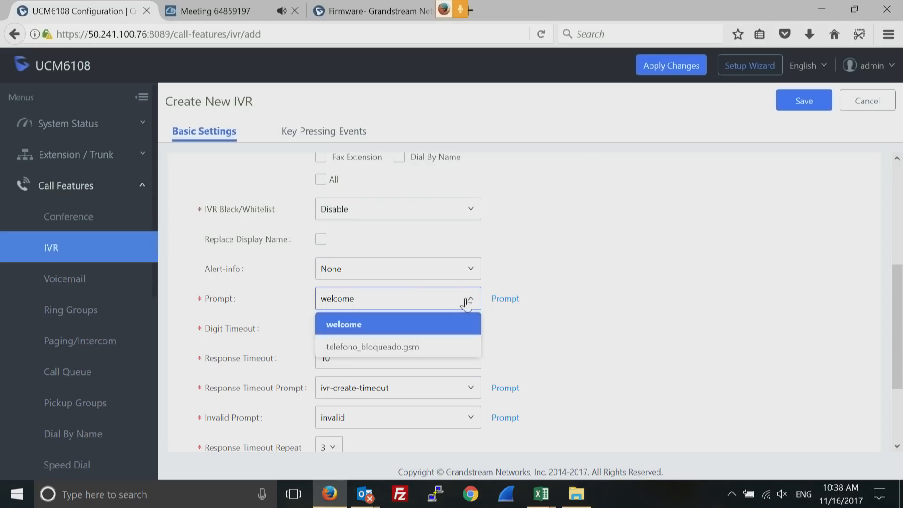
{"action": "left_click", "coordinate": [686, 347]}
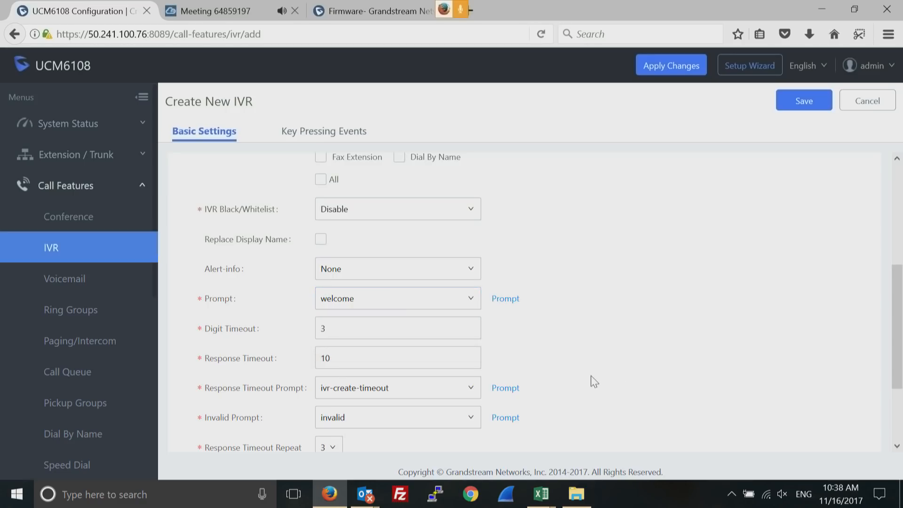
{"action": "left_click", "coordinate": [329, 134]}
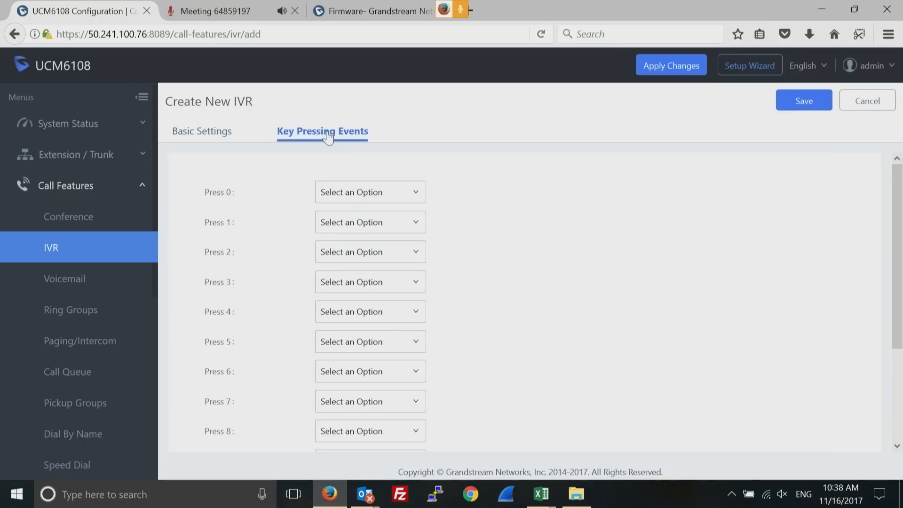
Set Press 1 to Extension 1000 and Press 2 to Ring Group, then cancel the IVR
{"action": "left_click", "coordinate": [404, 230]}
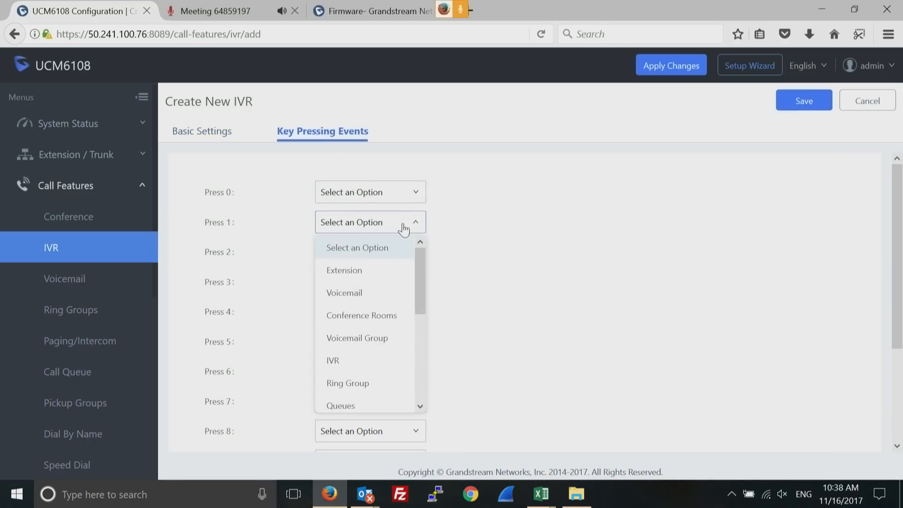
{"action": "left_click", "coordinate": [349, 276]}
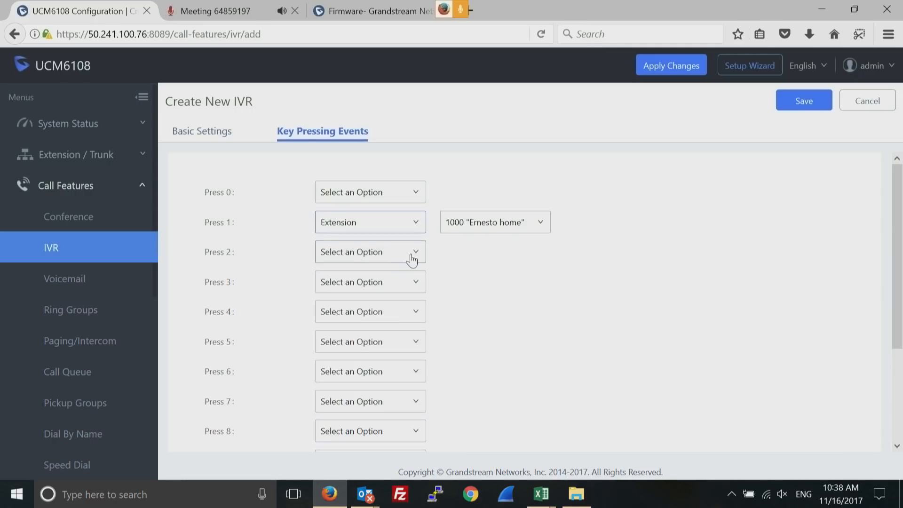
{"action": "left_click", "coordinate": [413, 258]}
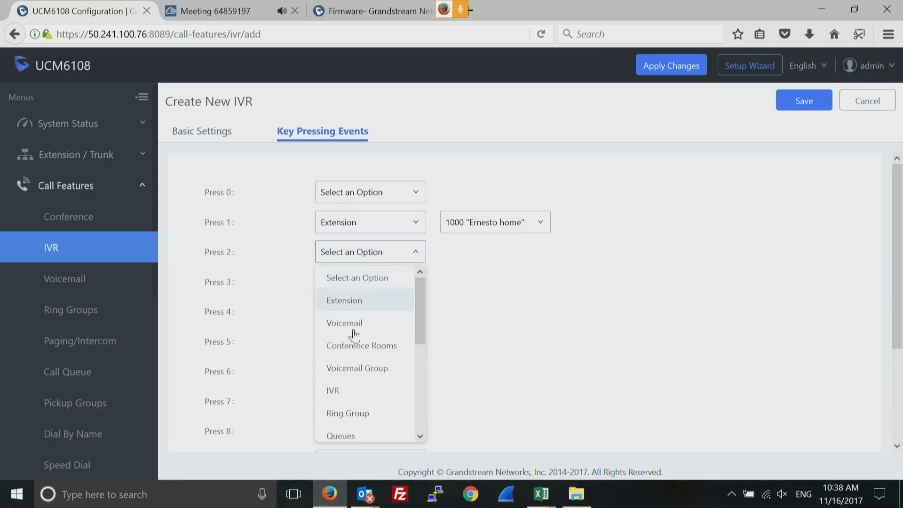
{"action": "left_click", "coordinate": [348, 414]}
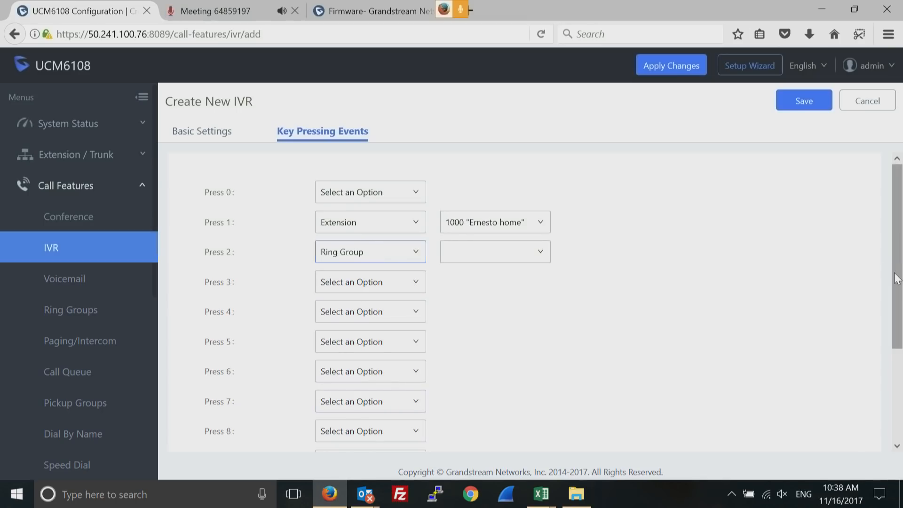
{"action": "scroll", "coordinate": [896, 287], "scroll_direction": "down", "scroll_amount": 3}
{"action": "scroll", "coordinate": [895, 302], "scroll_direction": "up", "scroll_amount": 3}
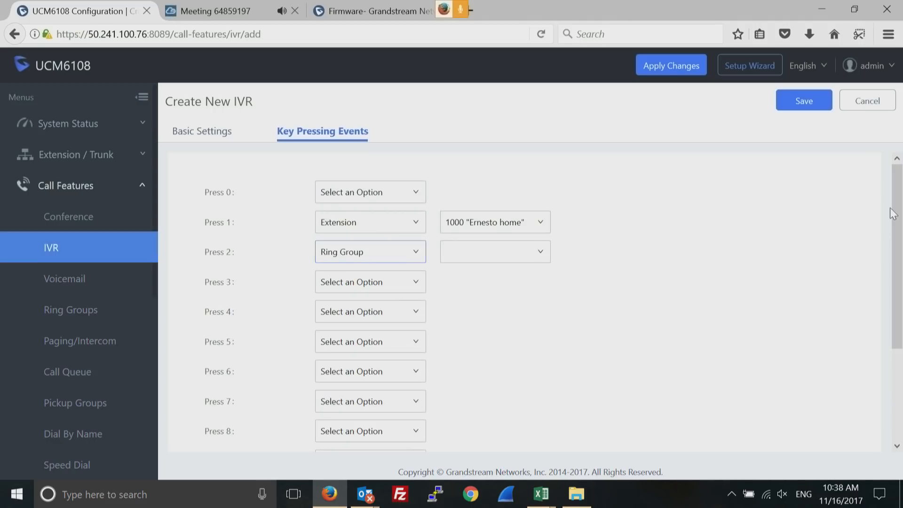
{"action": "left_click", "coordinate": [869, 103]}
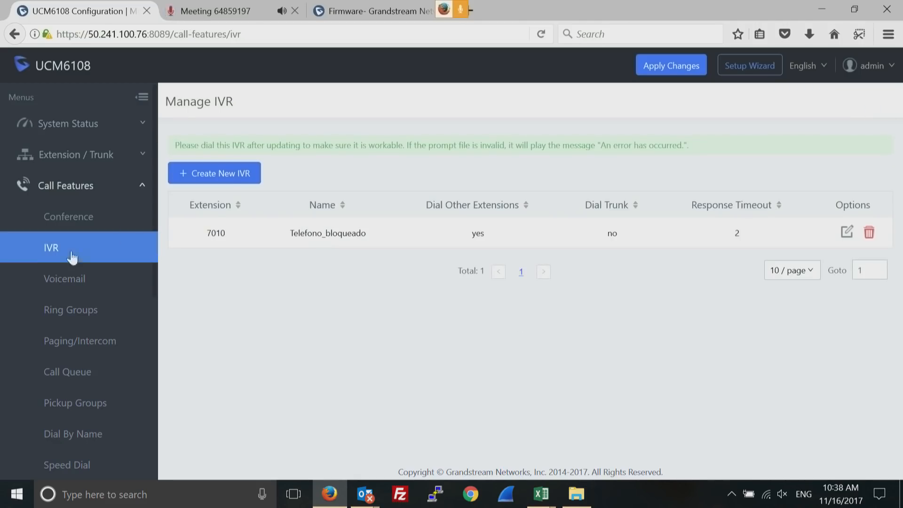
Start a new ring group on extension 6400 named test_RG
{"action": "left_click", "coordinate": [71, 313]}
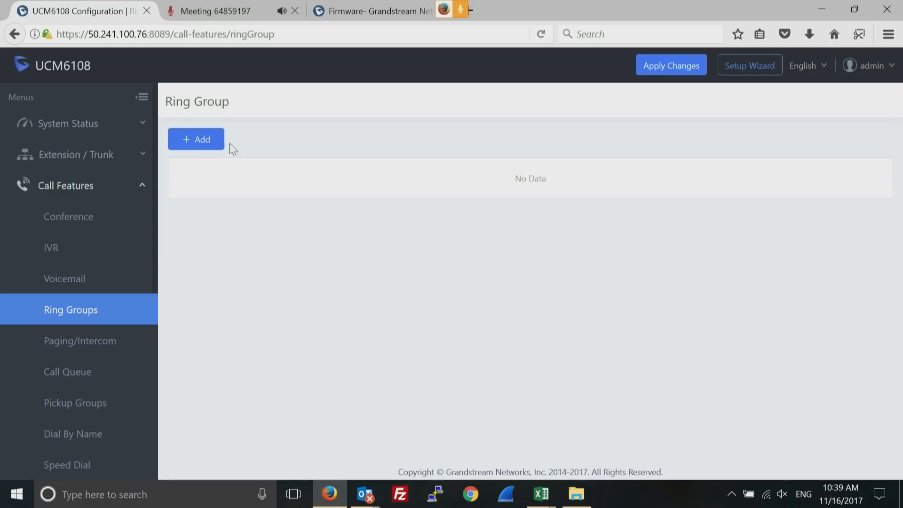
{"action": "left_click", "coordinate": [200, 145]}
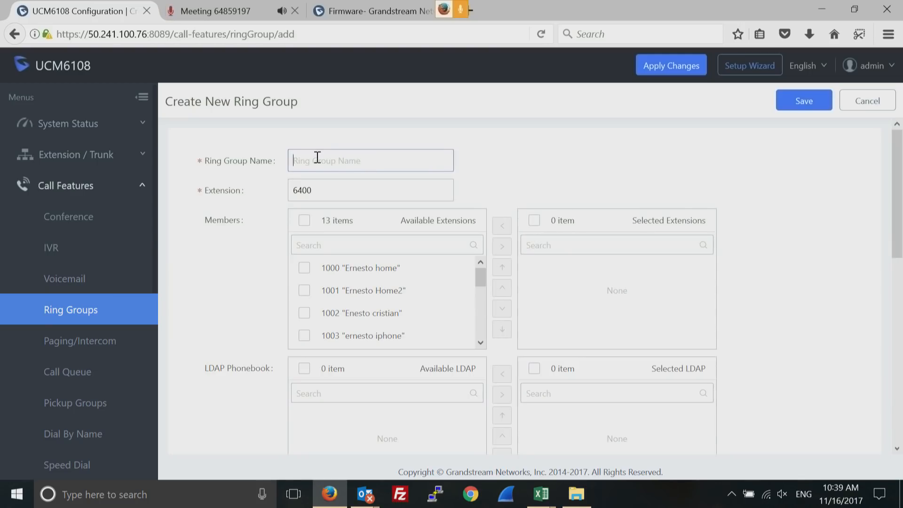
{"action": "type", "text": "RG"}
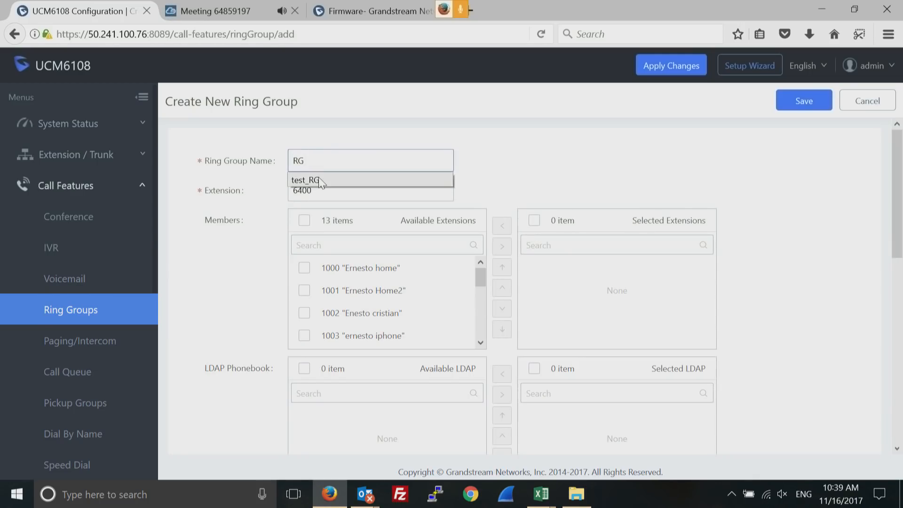
{"action": "left_click", "coordinate": [318, 177]}
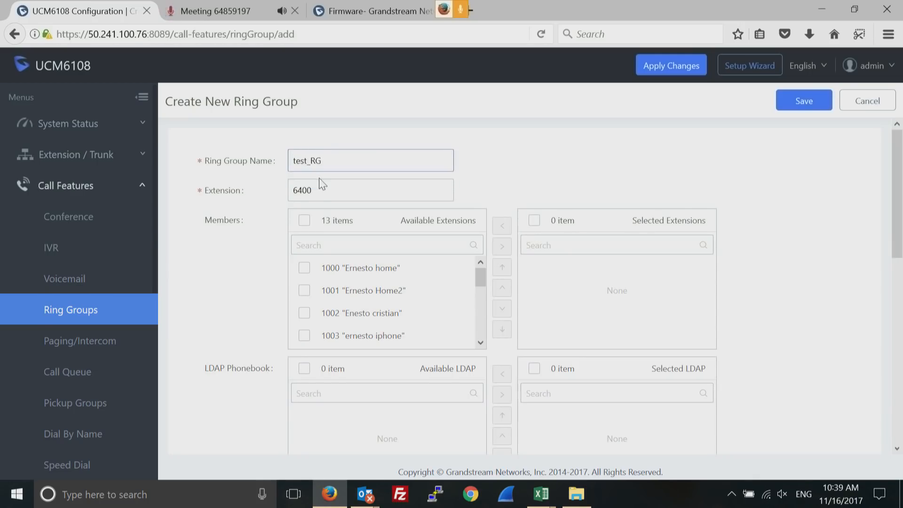
Move extensions 1000, 1001 and 1002 into the group's Selected Extensions
{"action": "left_click", "coordinate": [303, 268]}
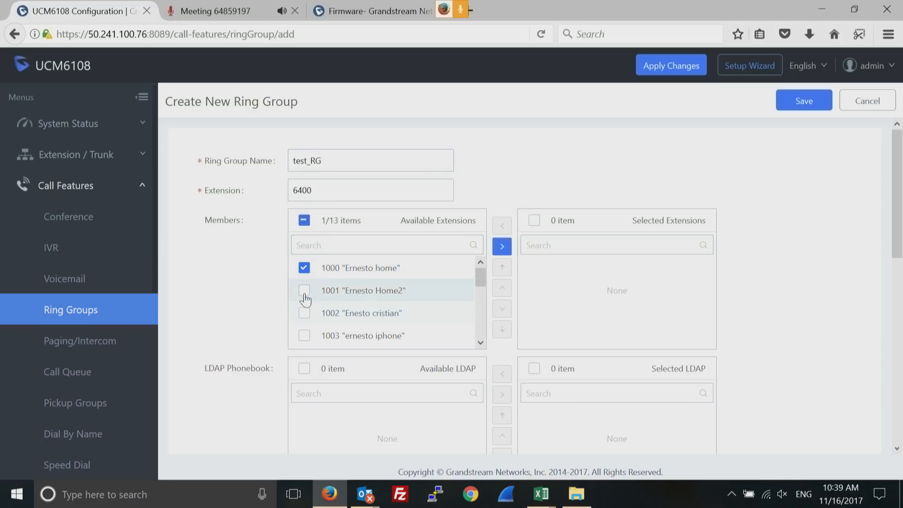
{"action": "left_click", "coordinate": [304, 291]}
{"action": "left_click", "coordinate": [304, 313]}
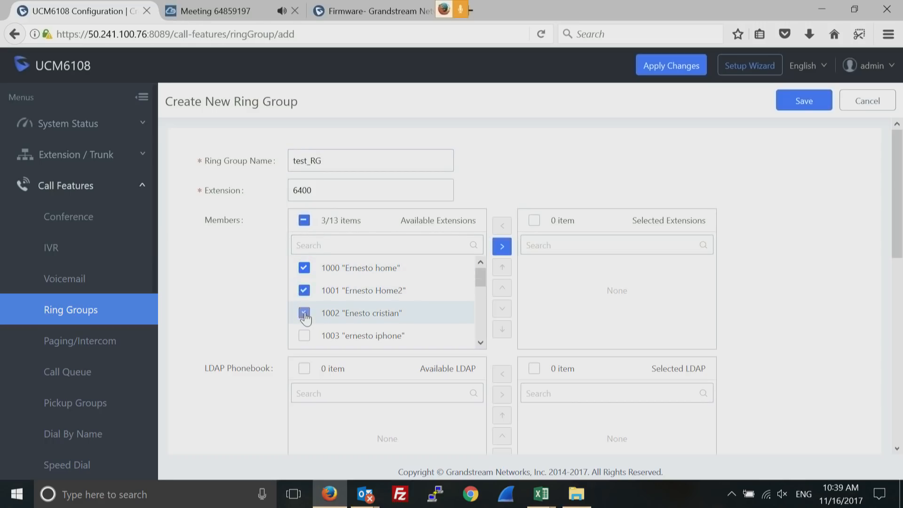
{"action": "left_click", "coordinate": [503, 247]}
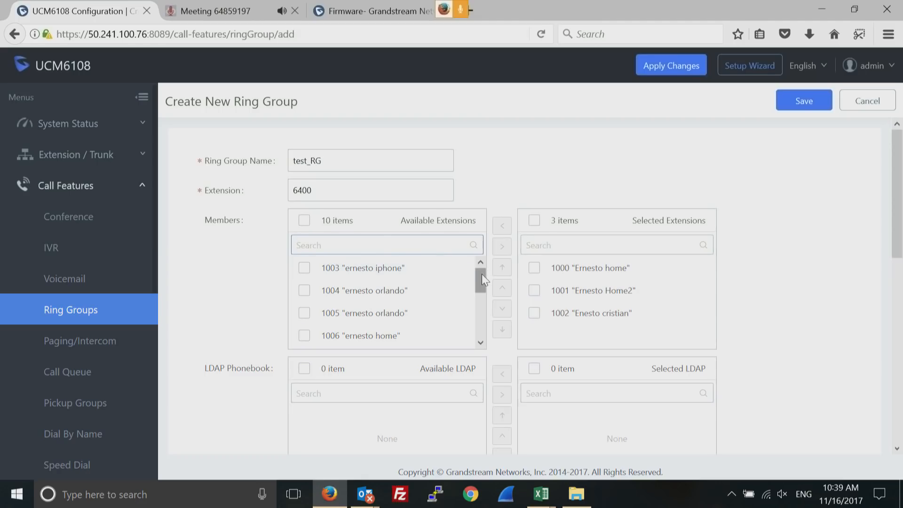
Search the available extensions for 1010, then clear the search to list all again
{"action": "left_click", "coordinate": [371, 246]}
{"action": "type", "text": "1010"}
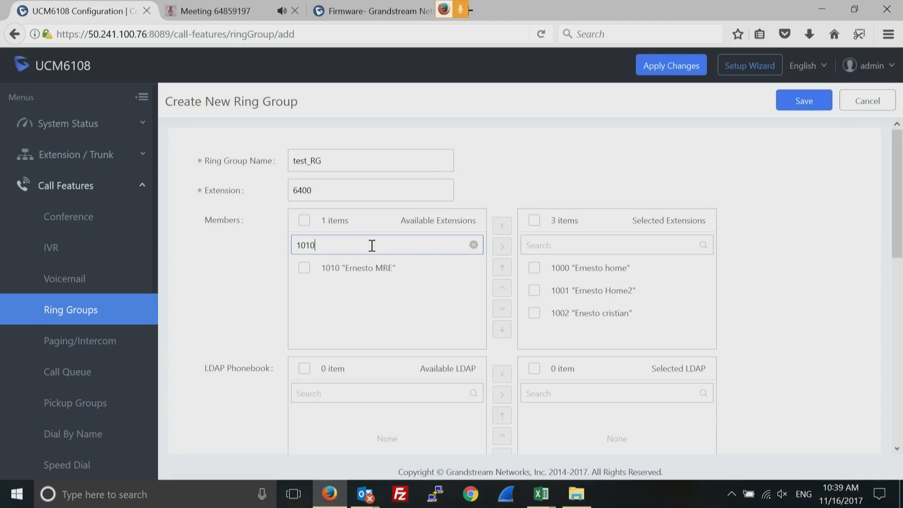
{"action": "left_click", "coordinate": [473, 245]}
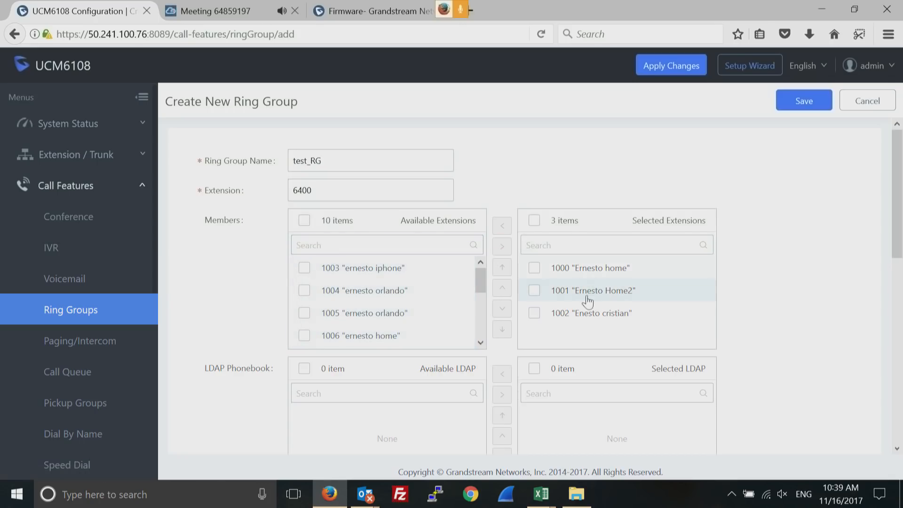
{"action": "left_click_drag", "start_coordinate": [896, 224], "coordinate": [885, 302]}
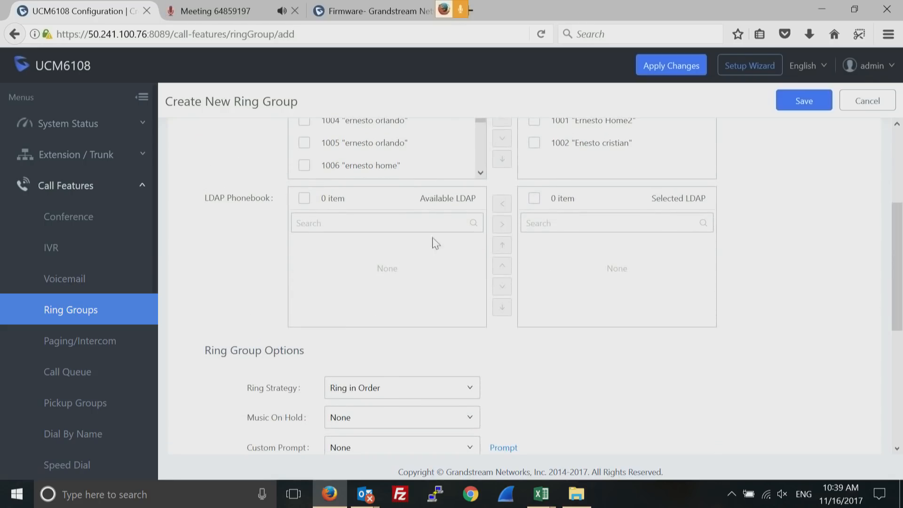
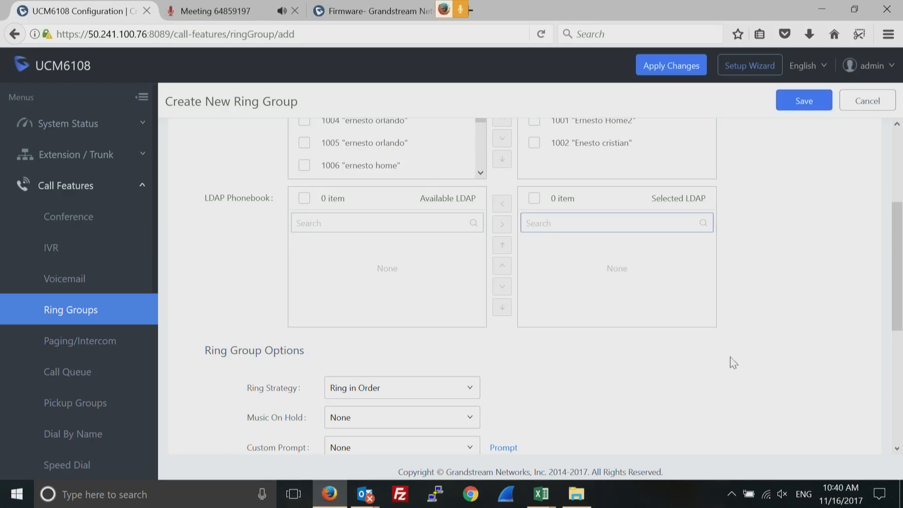
Keep Ring in Order as test_RG's strategy, leave the default destination off, and save the group
{"action": "left_click", "coordinate": [897, 448]}
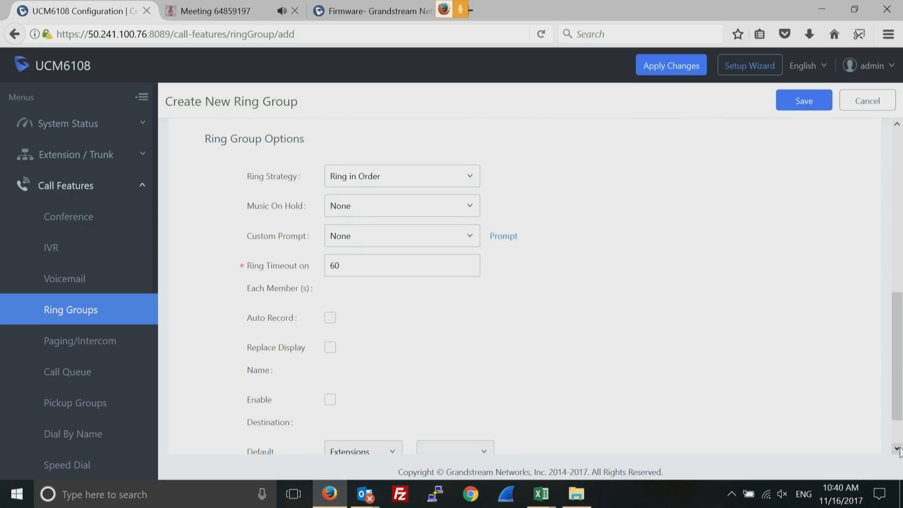
{"action": "left_click", "coordinate": [469, 177]}
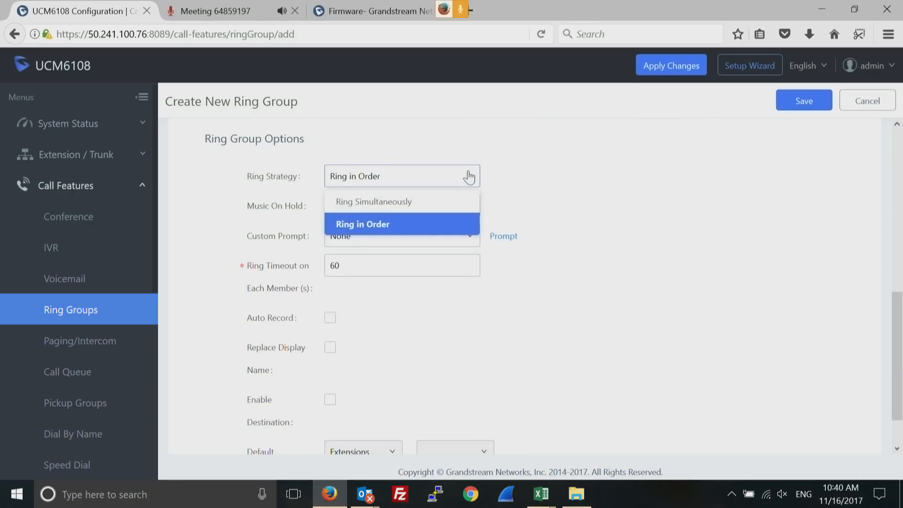
{"action": "left_click", "coordinate": [664, 187]}
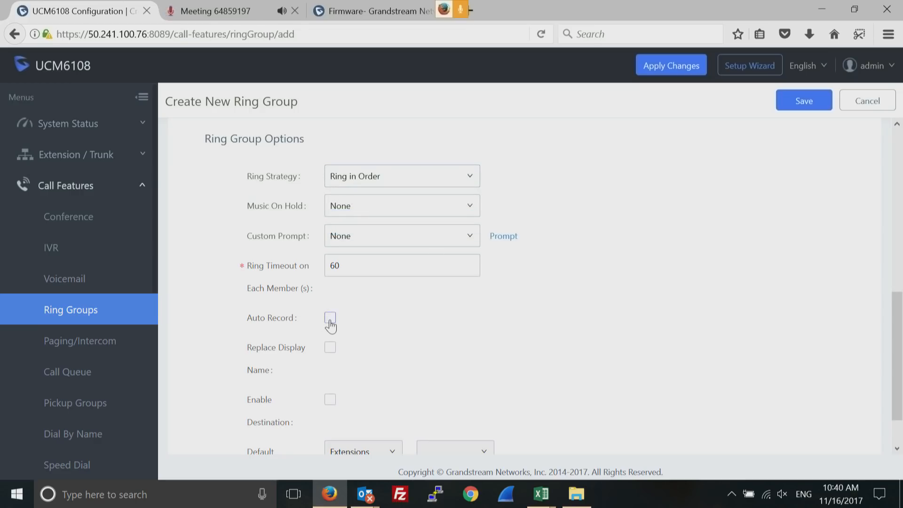
{"action": "left_click_drag", "start_coordinate": [897, 348], "coordinate": [896, 398]}
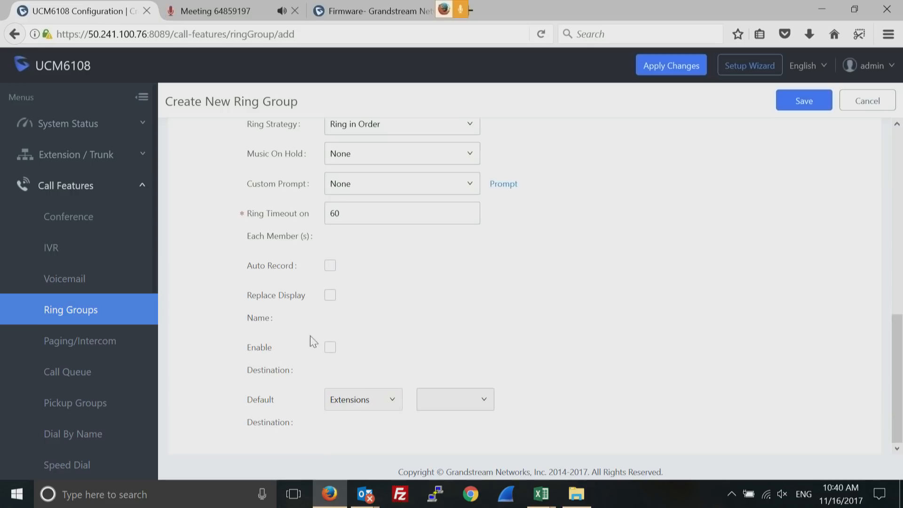
{"action": "left_click", "coordinate": [330, 350]}
{"action": "left_click", "coordinate": [384, 405]}
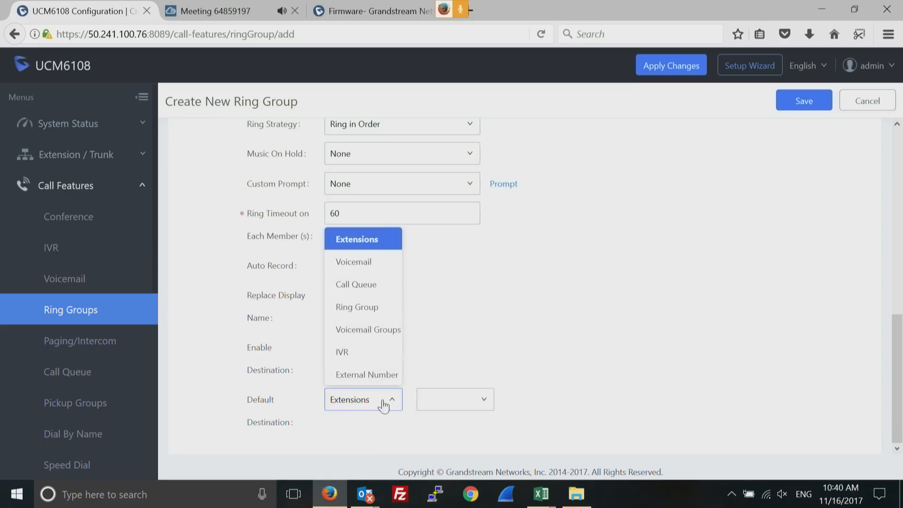
{"action": "left_click", "coordinate": [830, 250]}
{"action": "left_click", "coordinate": [331, 348]}
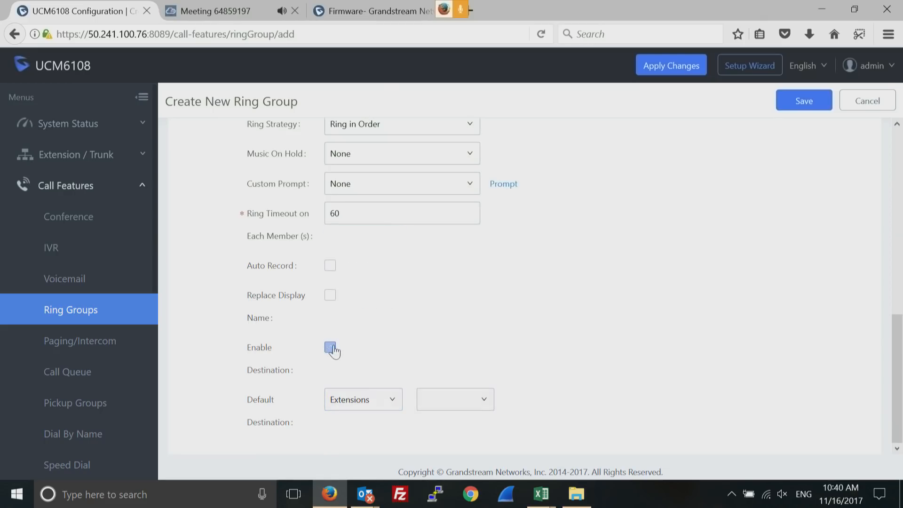
{"action": "left_click", "coordinate": [804, 103]}
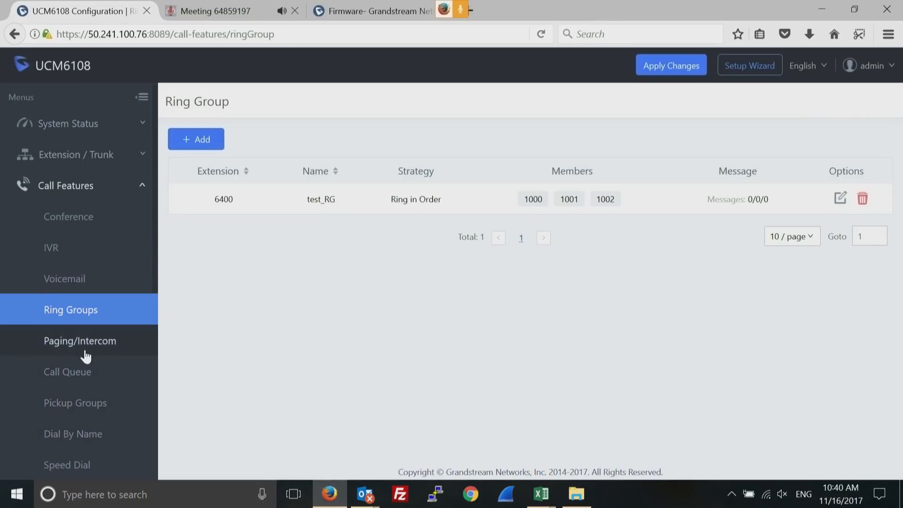
Go to the Call Queue page under Call Features
{"action": "left_click", "coordinate": [69, 372]}
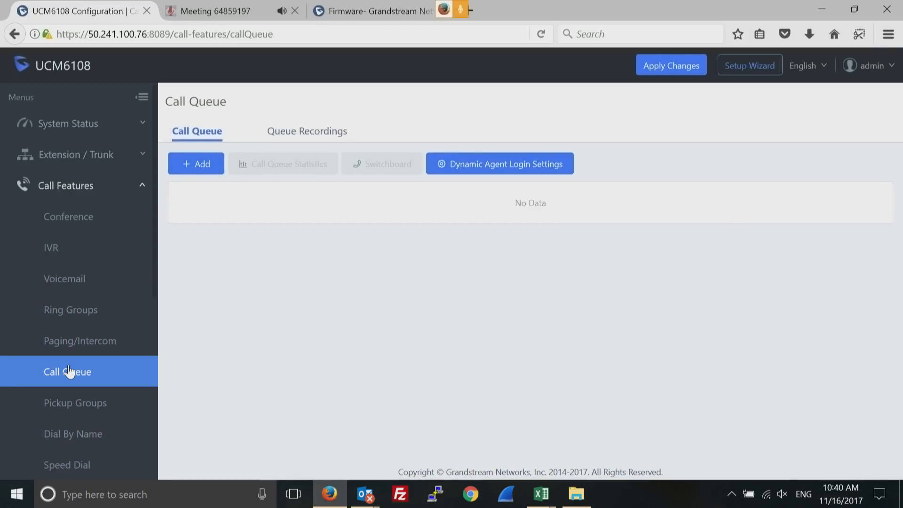
Start a new call queue on extension 6500 named CQtest
{"action": "left_click", "coordinate": [202, 164]}
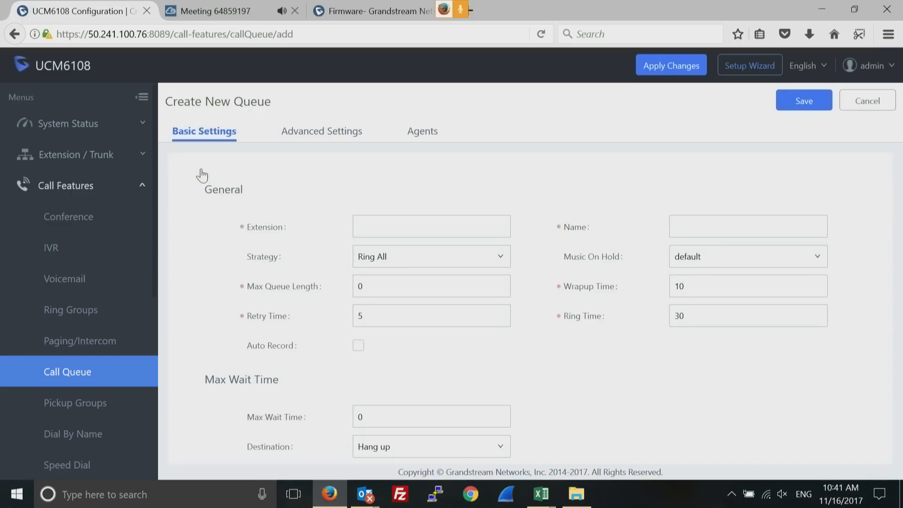
{"action": "left_click", "coordinate": [396, 224]}
{"action": "type", "text": "6500"}
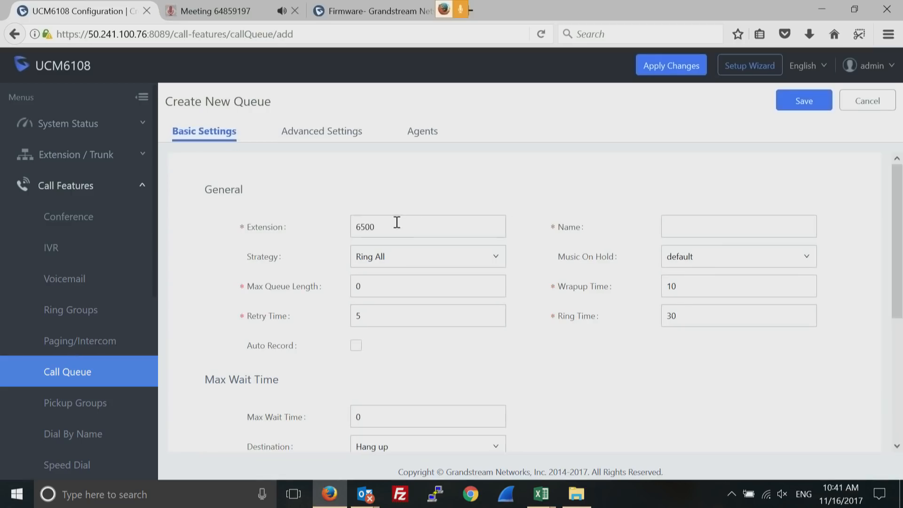
{"action": "left_click", "coordinate": [685, 224]}
{"action": "type", "text": "CQtest"}
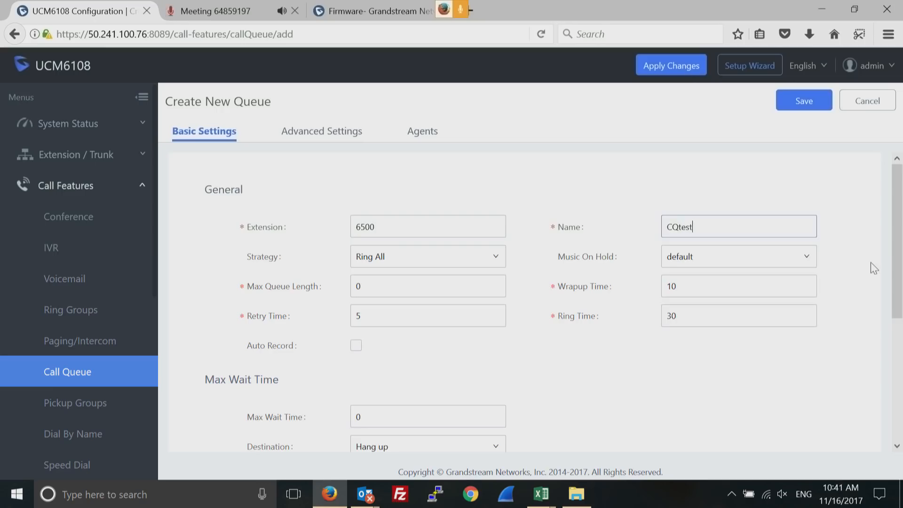
{"action": "left_click_drag", "start_coordinate": [897, 256], "coordinate": [898, 278]}
Add extensions 1003 and 1002 as the queue's static agents
{"action": "left_click", "coordinate": [419, 133]}
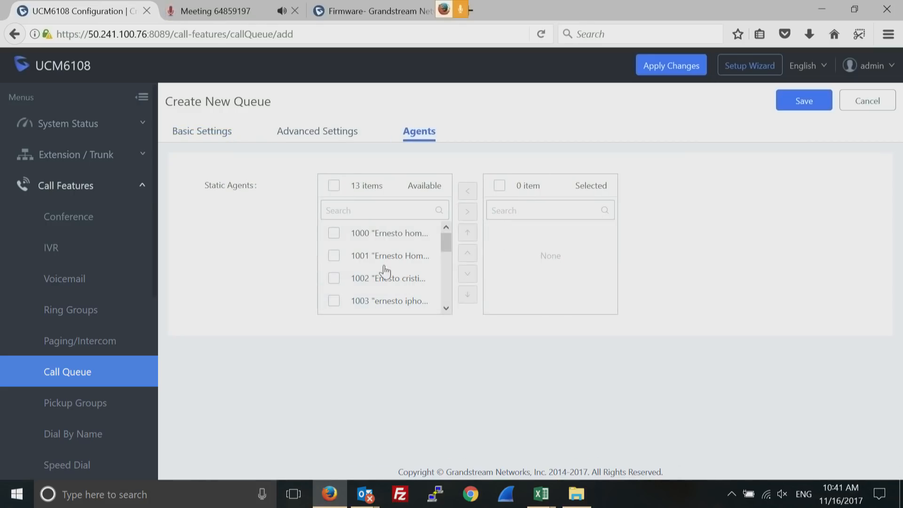
{"action": "left_click", "coordinate": [334, 301]}
{"action": "left_click", "coordinate": [335, 280]}
{"action": "left_click", "coordinate": [467, 212]}
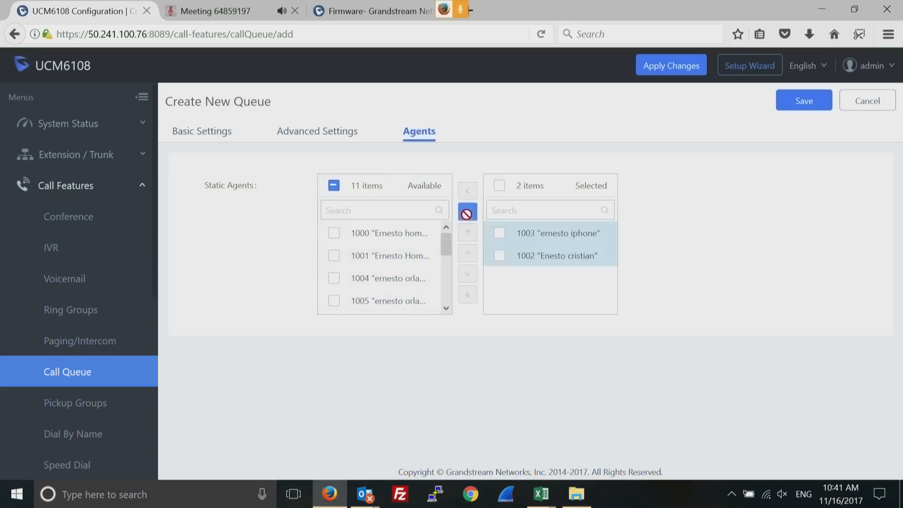
{"action": "left_click", "coordinate": [330, 133]}
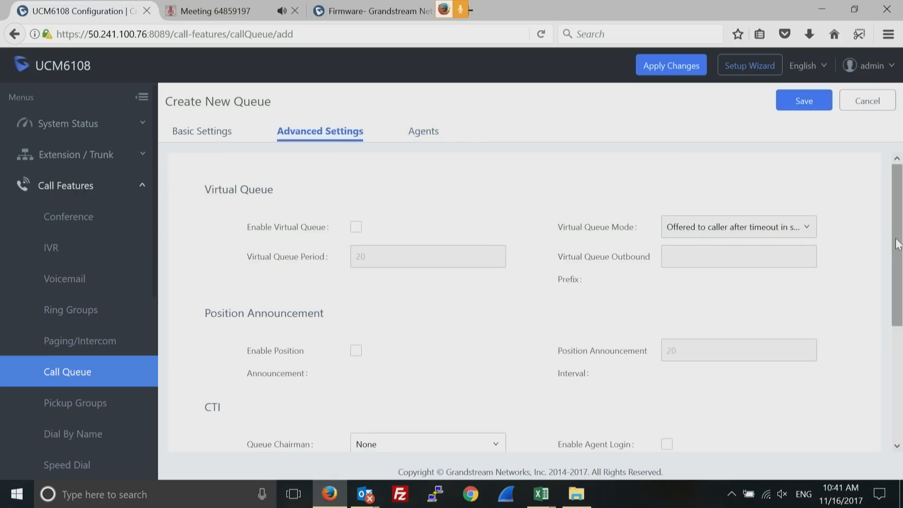
Scroll through CQtest's advanced settings without changes, then return to Basic Settings
{"action": "left_click_drag", "start_coordinate": [898, 244], "coordinate": [881, 323]}
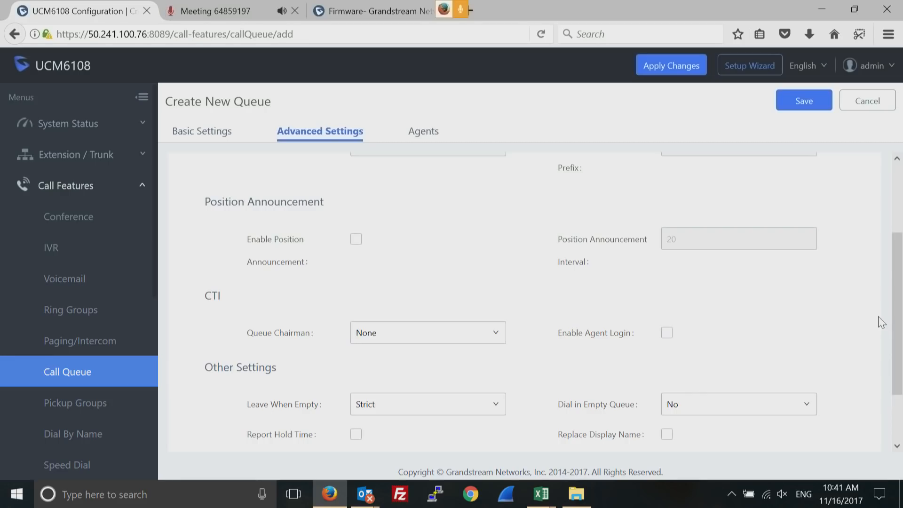
{"action": "left_click_drag", "start_coordinate": [879, 317], "coordinate": [896, 384]}
{"action": "left_click", "coordinate": [872, 335]}
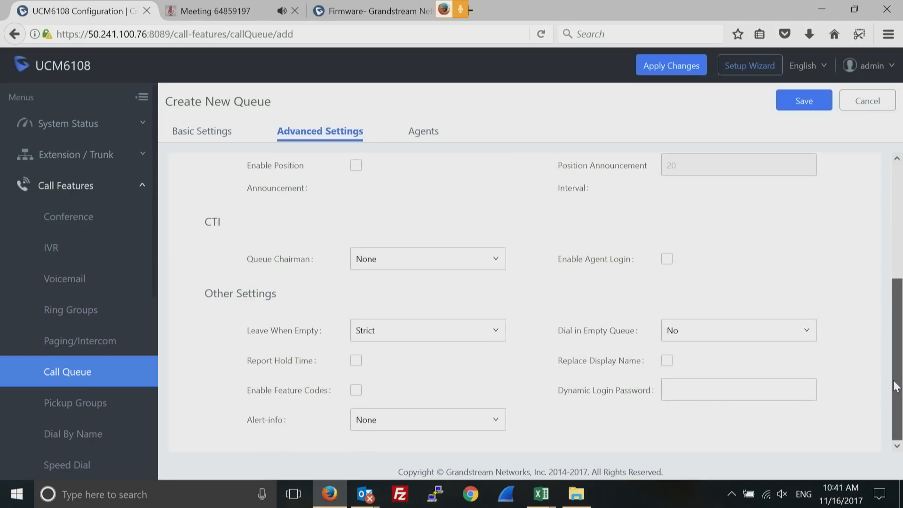
{"action": "left_click_drag", "start_coordinate": [886, 431], "coordinate": [886, 433]}
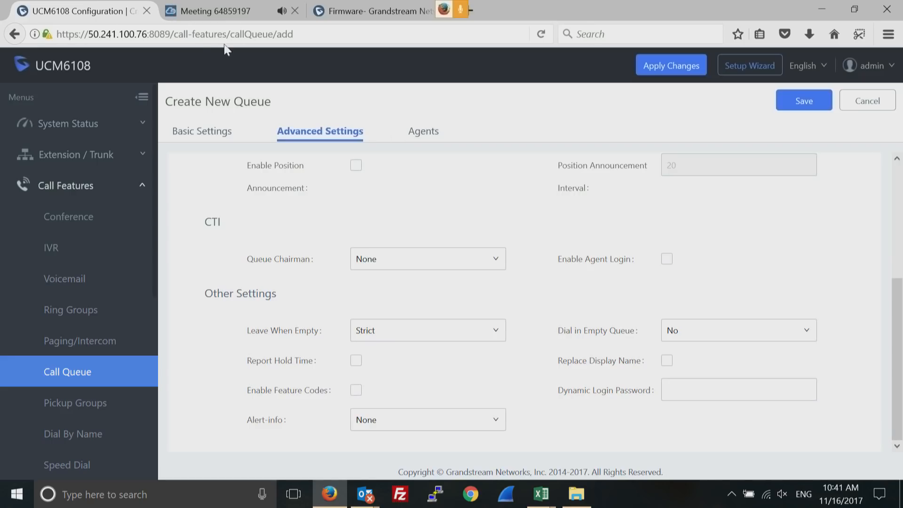
{"action": "left_click", "coordinate": [190, 138]}
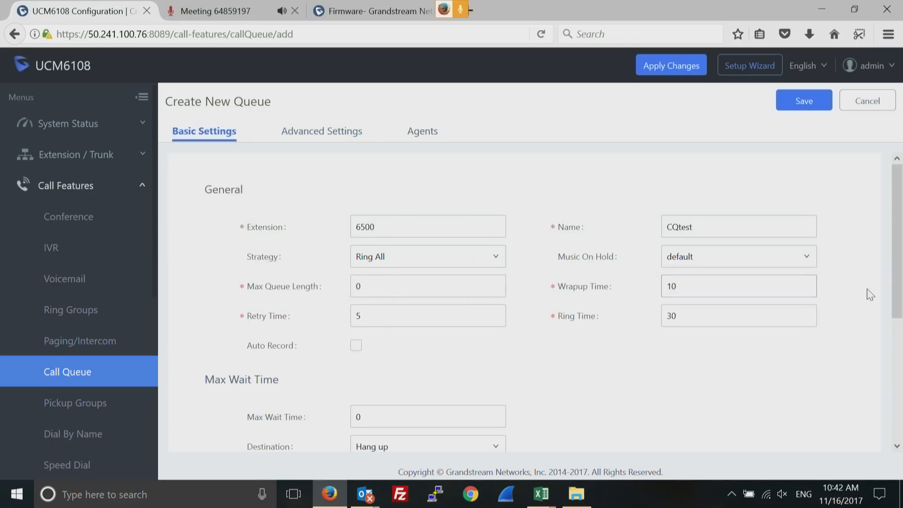
Keep Hang up as the timed-out caller destination and save queue CQtest
{"action": "left_click_drag", "start_coordinate": [900, 257], "coordinate": [894, 361]}
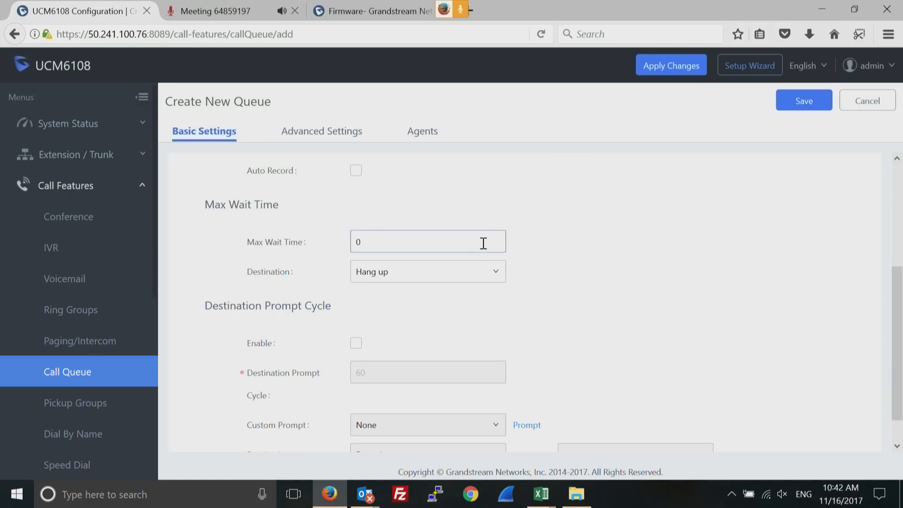
{"action": "left_click", "coordinate": [492, 273]}
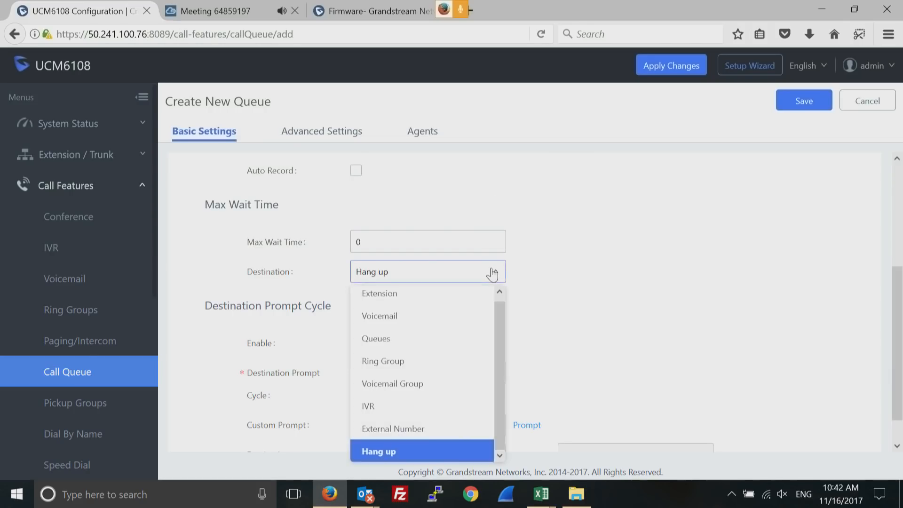
{"action": "left_click", "coordinate": [661, 285]}
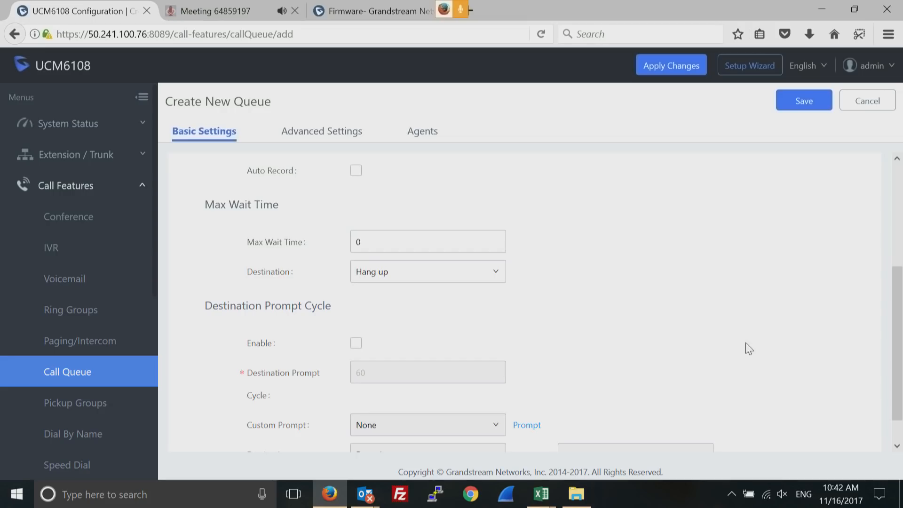
{"action": "scroll", "coordinate": [897, 320], "scroll_direction": "down", "scroll_amount": 2}
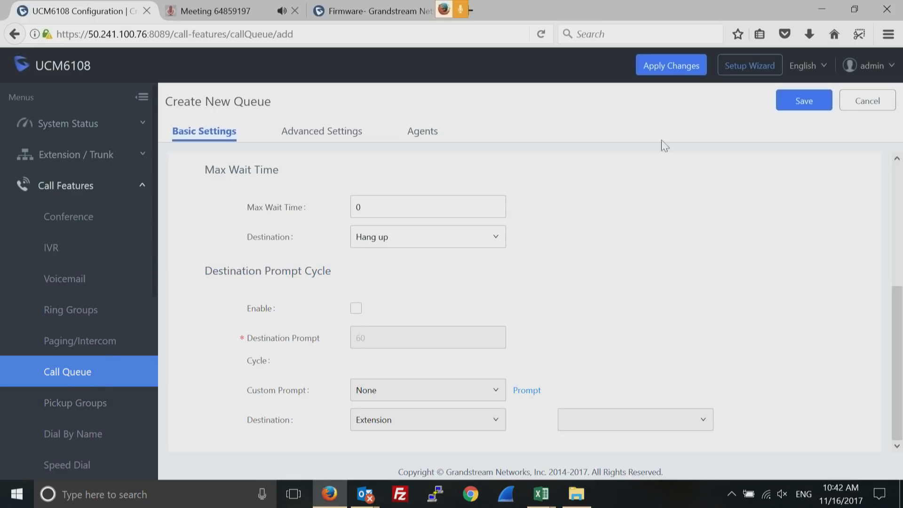
{"action": "left_click", "coordinate": [797, 103]}
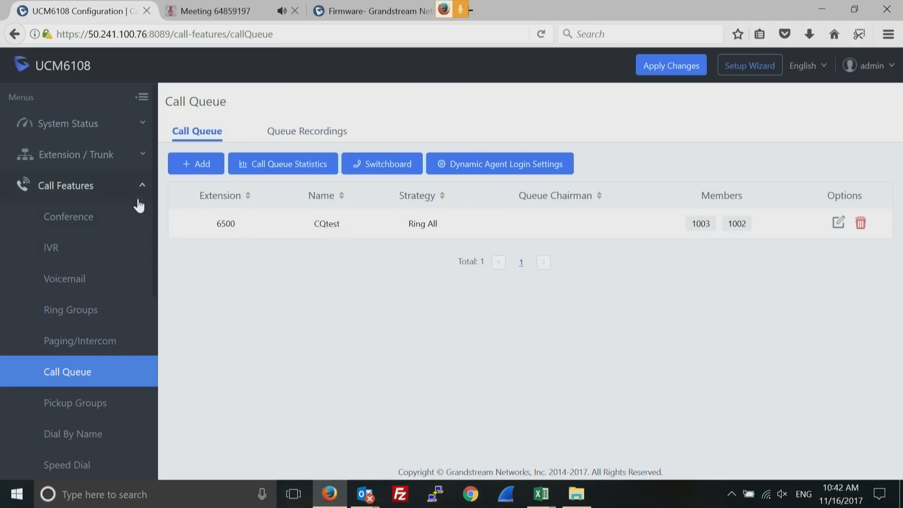
Collapse Call Features and go to PBX Settings > General Settings
{"action": "left_click", "coordinate": [144, 187]}
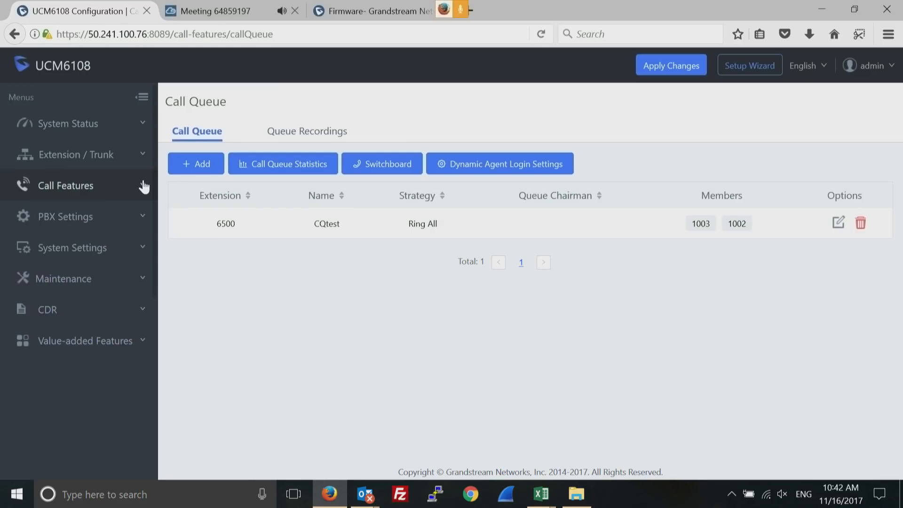
{"action": "left_click", "coordinate": [144, 187]}
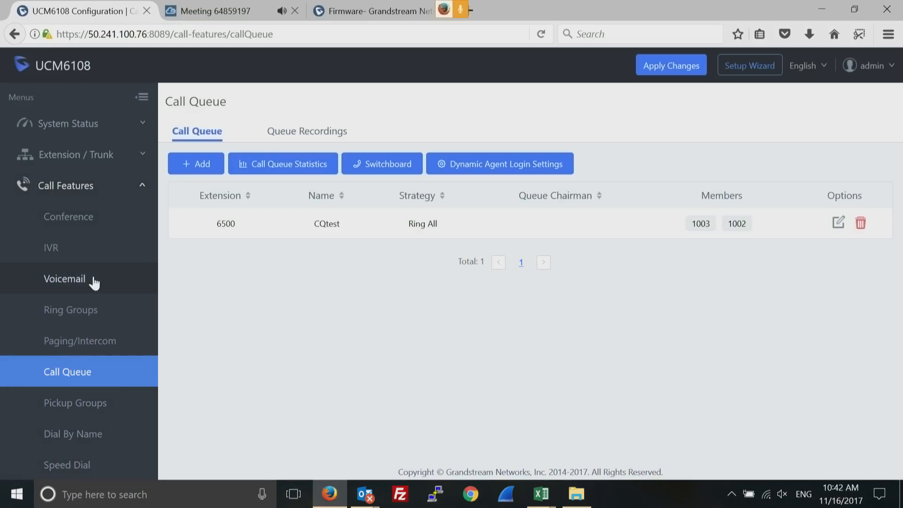
{"action": "left_click", "coordinate": [143, 193]}
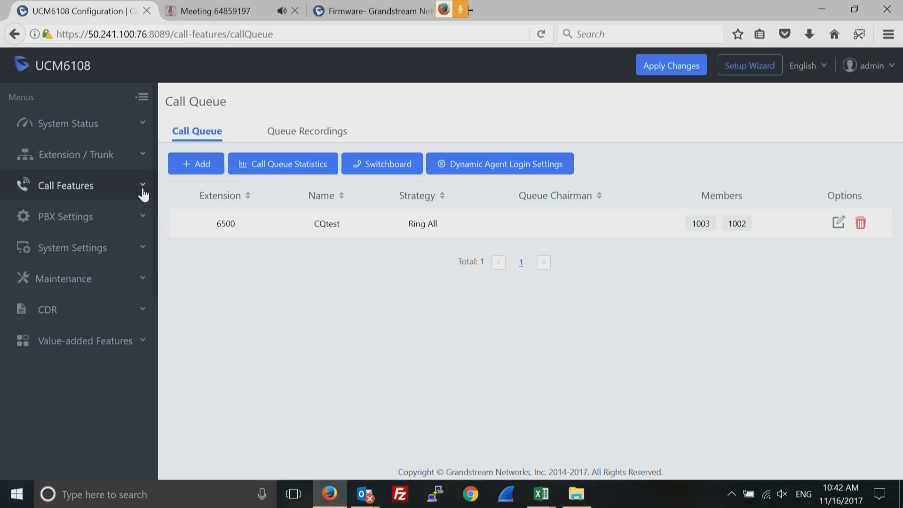
{"action": "left_click", "coordinate": [142, 219]}
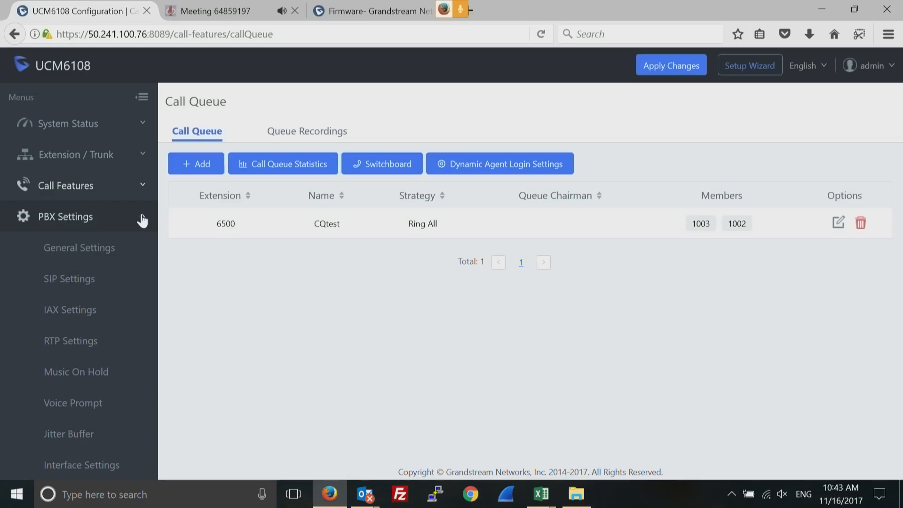
{"action": "left_click", "coordinate": [91, 249]}
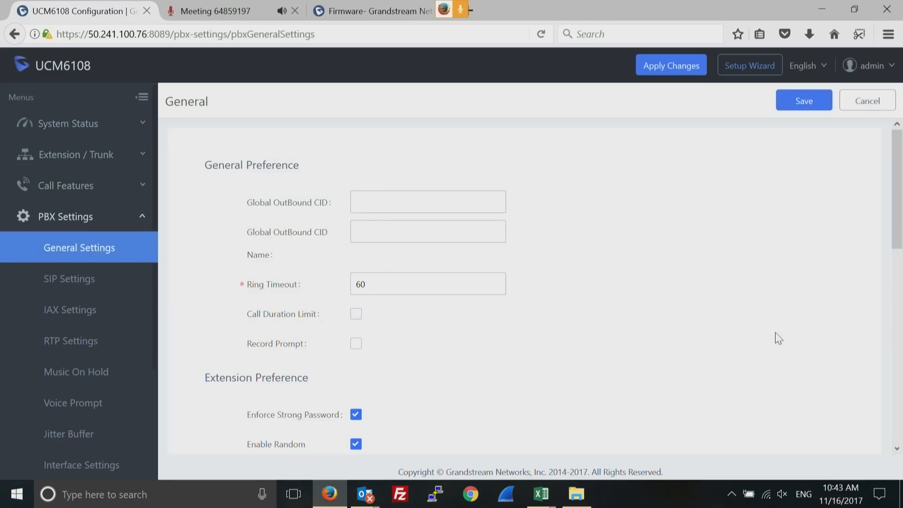
Scroll to the extension ranges: users 1000–6299, ring groups 6400–6499, queues 6500–6599
{"action": "left_click_drag", "start_coordinate": [898, 214], "coordinate": [895, 311]}
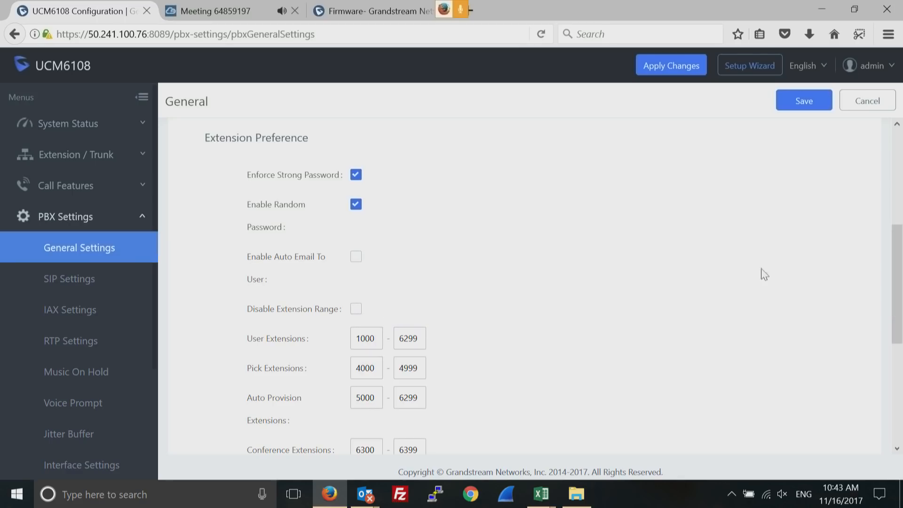
{"action": "left_click_drag", "start_coordinate": [895, 267], "coordinate": [897, 333]}
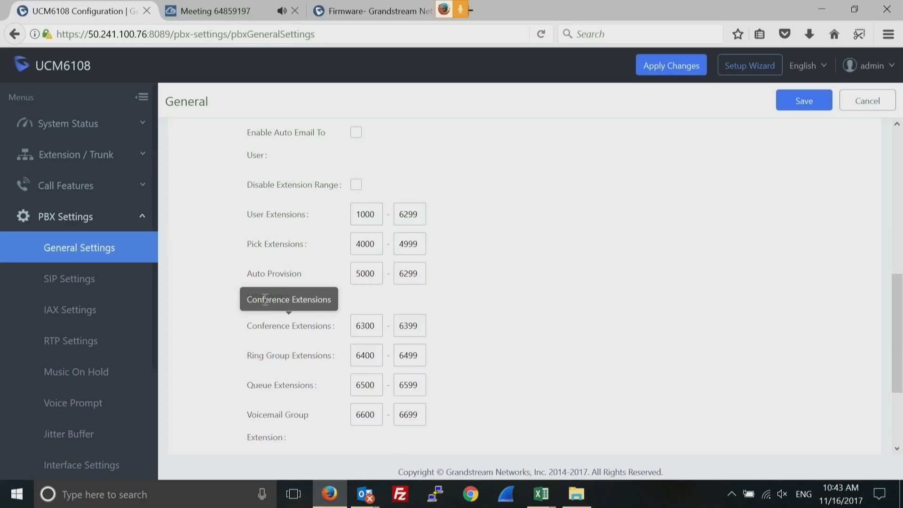
{"action": "left_click", "coordinate": [401, 282]}
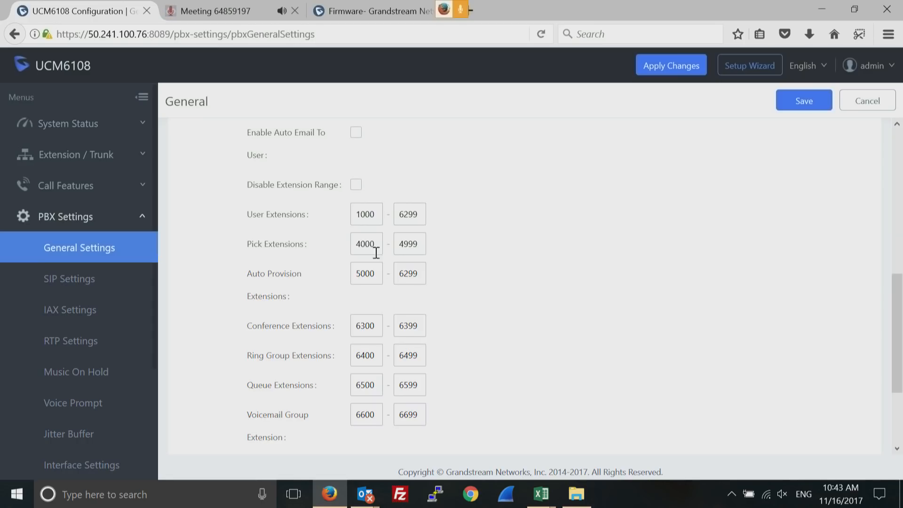
Cancel disabling the extension range restriction, then go to SIP Settings
{"action": "left_click", "coordinate": [356, 186]}
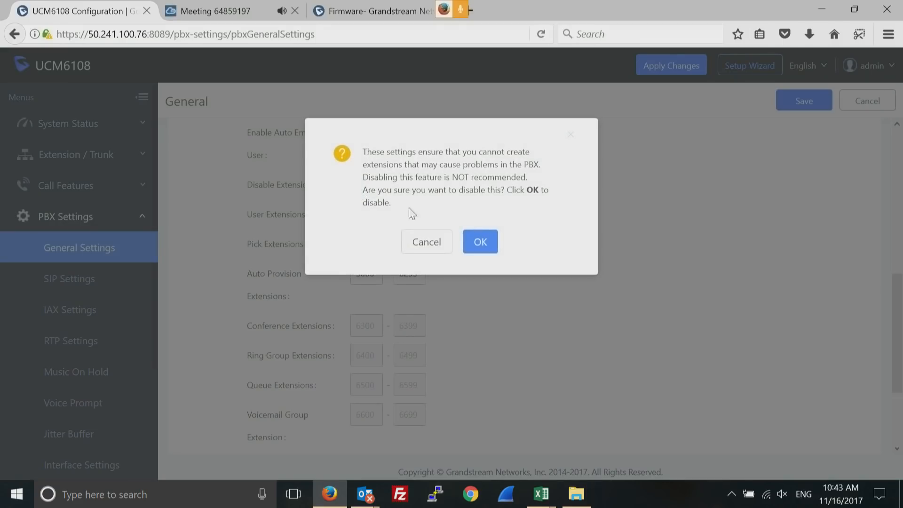
{"action": "left_click", "coordinate": [427, 242]}
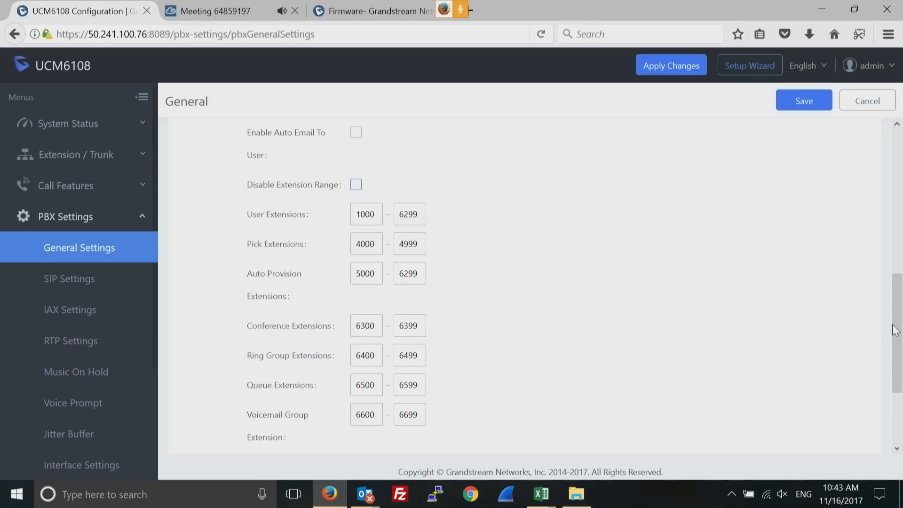
{"action": "left_click_drag", "start_coordinate": [894, 329], "coordinate": [900, 181]}
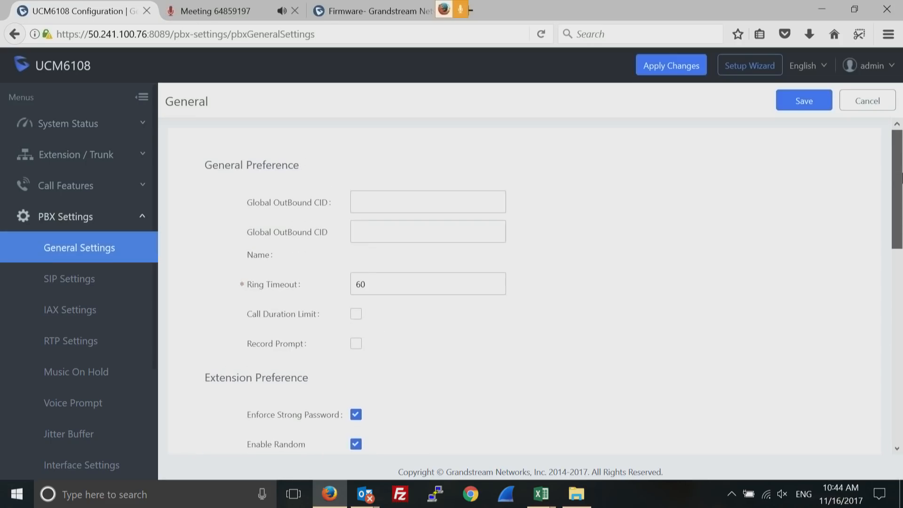
{"action": "left_click", "coordinate": [64, 280]}
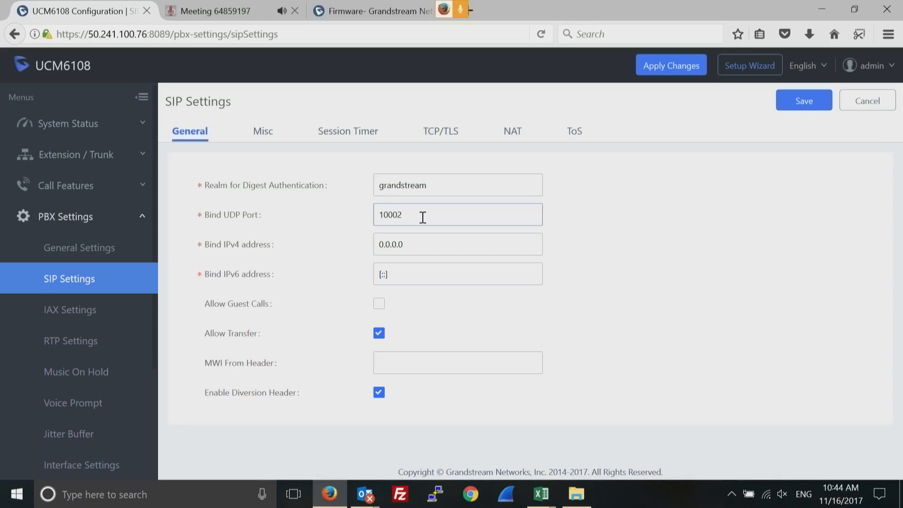
Browse the SIP Misc, Session Timer and NAT sections, then go to RTP Settings
{"action": "double_click", "coordinate": [394, 212]}
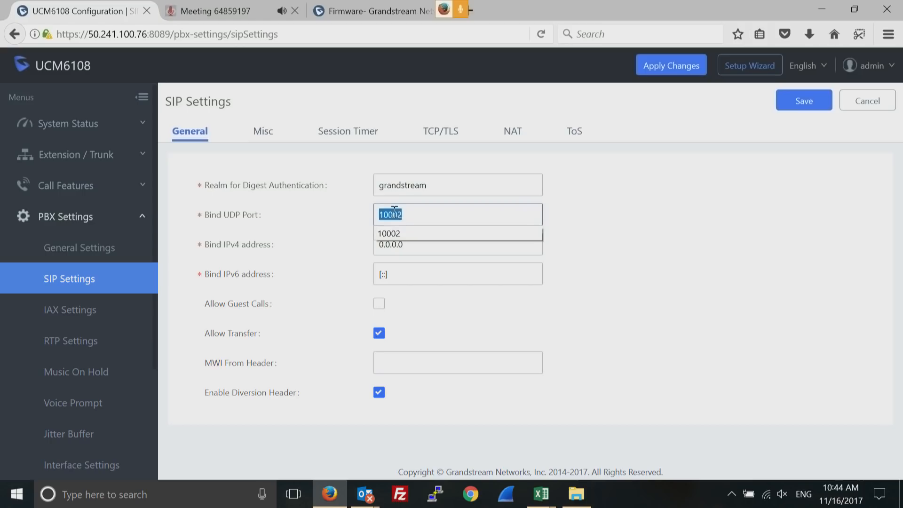
{"action": "left_click", "coordinate": [260, 134]}
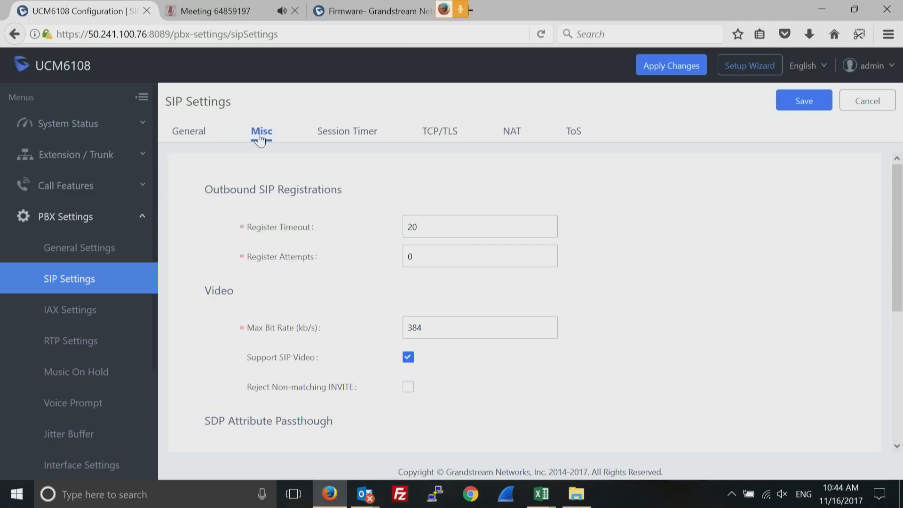
{"action": "left_click", "coordinate": [349, 134]}
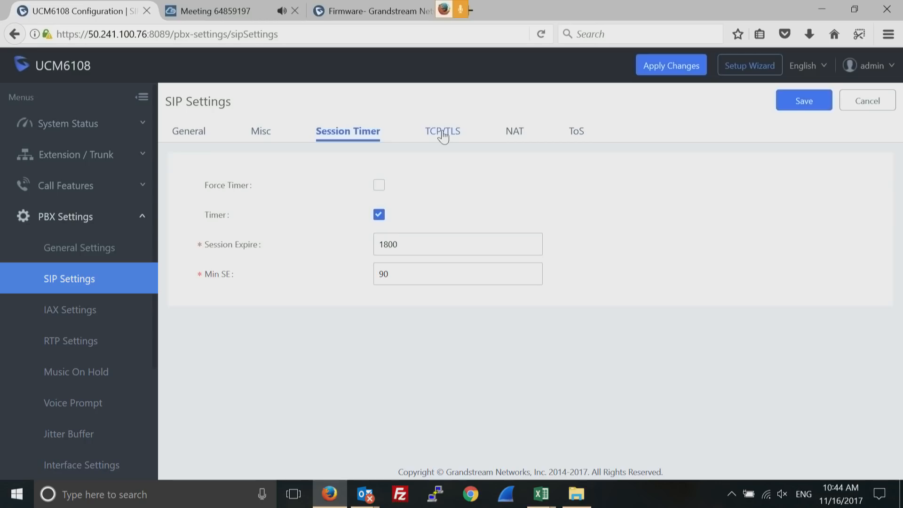
{"action": "left_click", "coordinate": [512, 137]}
{"action": "left_click", "coordinate": [70, 346]}
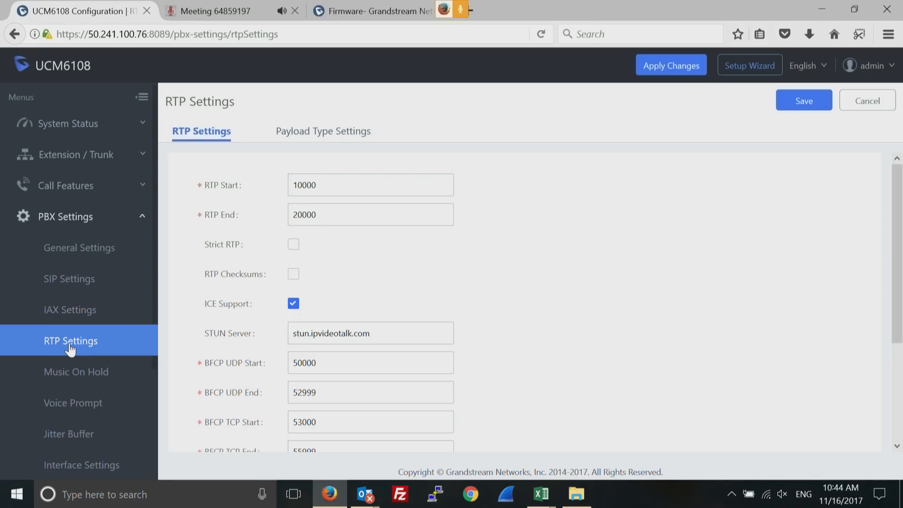
{"action": "left_click", "coordinate": [310, 187]}
{"action": "double_click", "coordinate": [308, 185]}
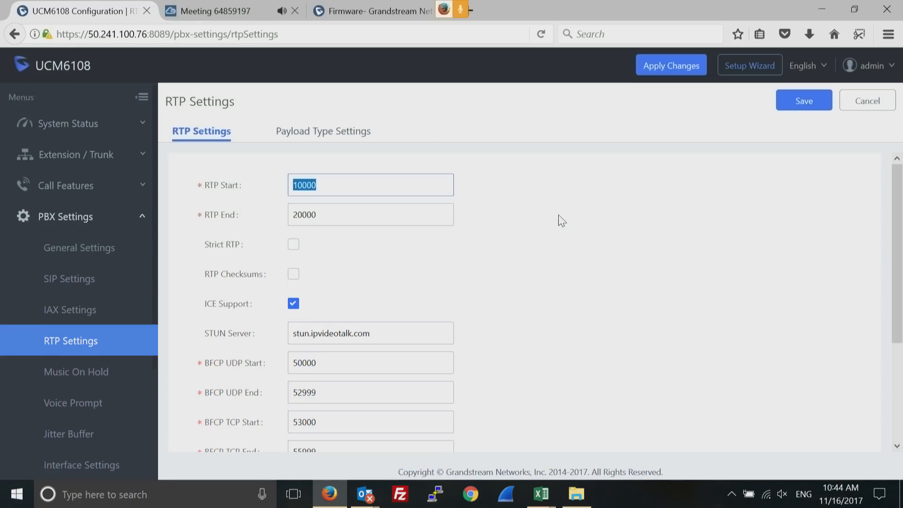
{"action": "left_click", "coordinate": [364, 185]}
{"action": "double_click", "coordinate": [365, 186]}
View the Music On Hold files, then move to the Voice Prompt language page
{"action": "left_click", "coordinate": [74, 377]}
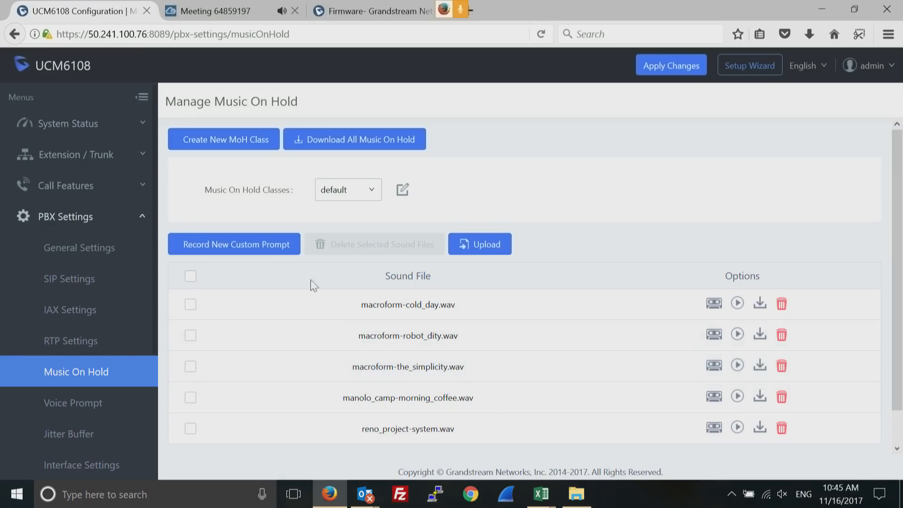
{"action": "left_click", "coordinate": [74, 404]}
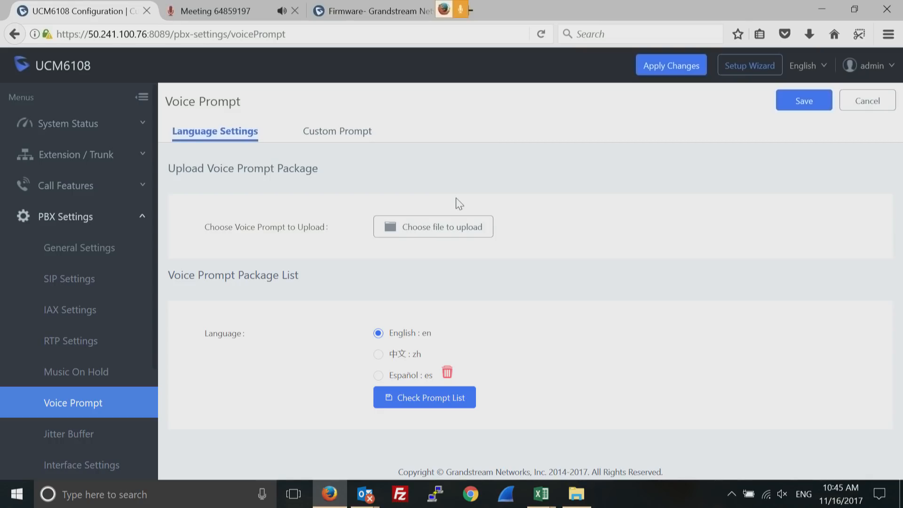
Review the custom prompts and the English, Chinese and Spanish prompt packages, then collapse PBX Settings
{"action": "left_click", "coordinate": [339, 138]}
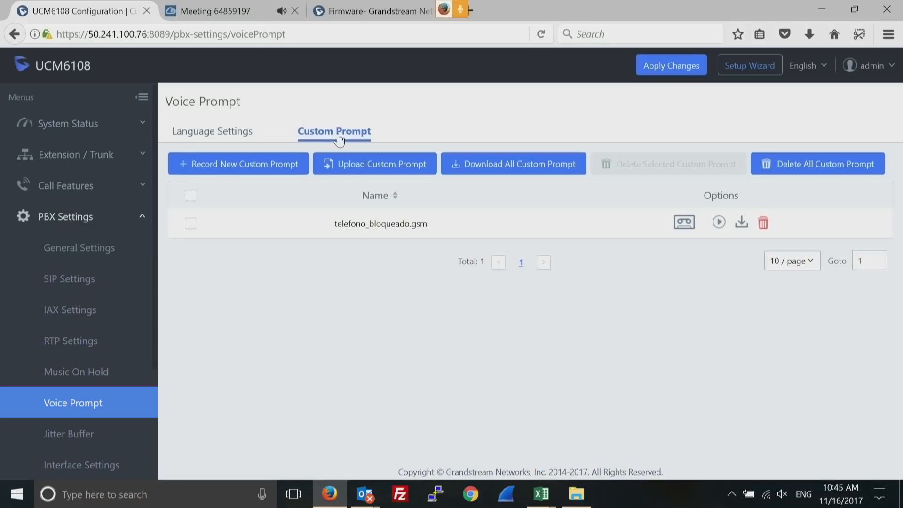
{"action": "left_click", "coordinate": [213, 134]}
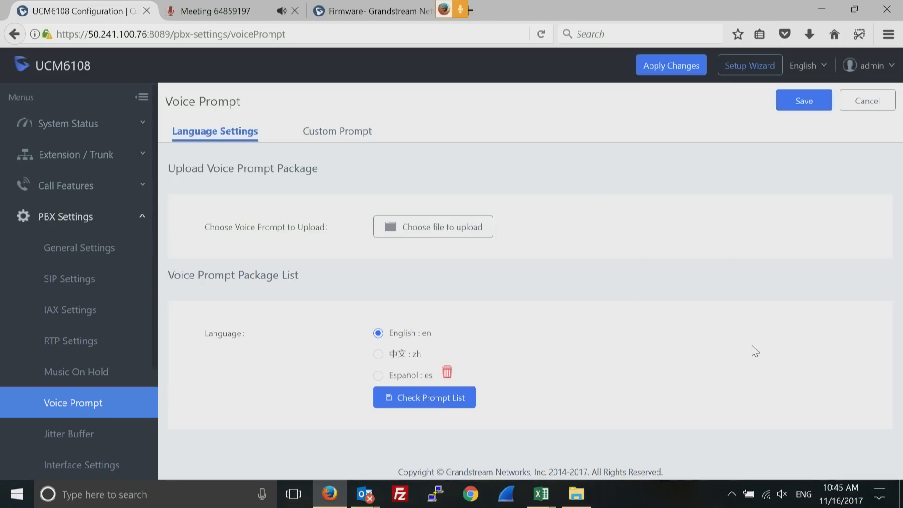
{"action": "left_click", "coordinate": [427, 398]}
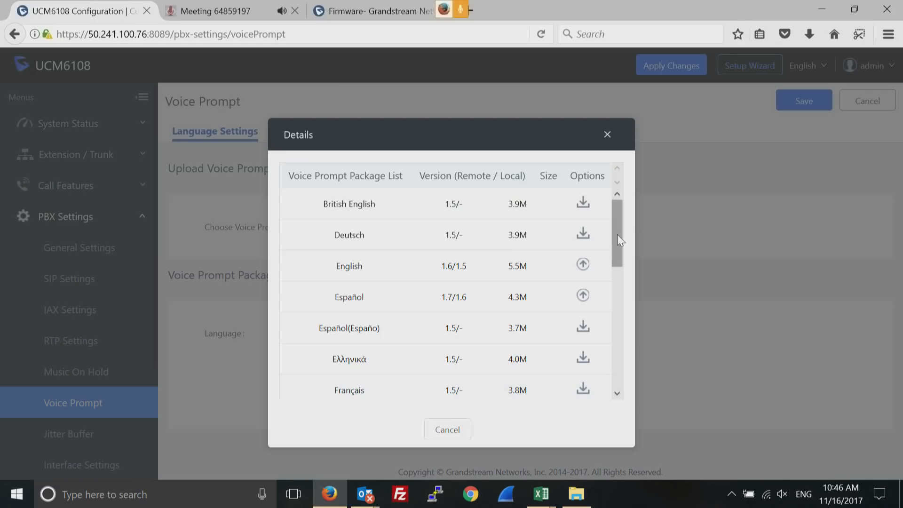
{"action": "mouse_move", "coordinate": [618, 235]}
{"action": "left_mouse_down"}
{"action": "mouse_move", "coordinate": [611, 381]}
{"action": "mouse_move", "coordinate": [615, 218]}
{"action": "left_mouse_up"}
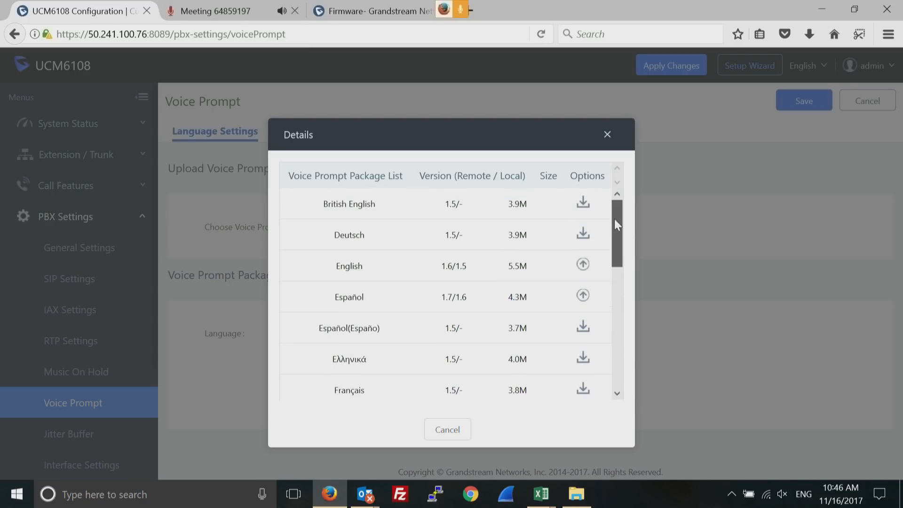
{"action": "left_click", "coordinate": [607, 136]}
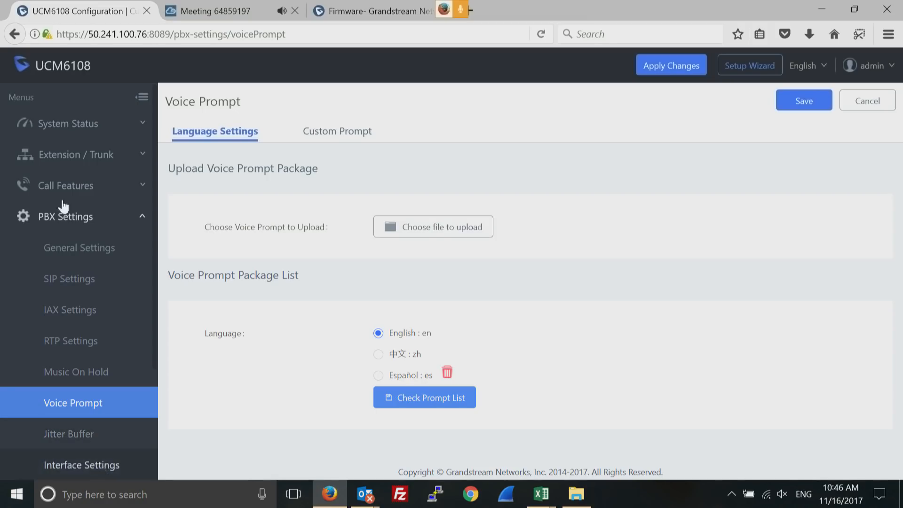
{"action": "left_click", "coordinate": [141, 220]}
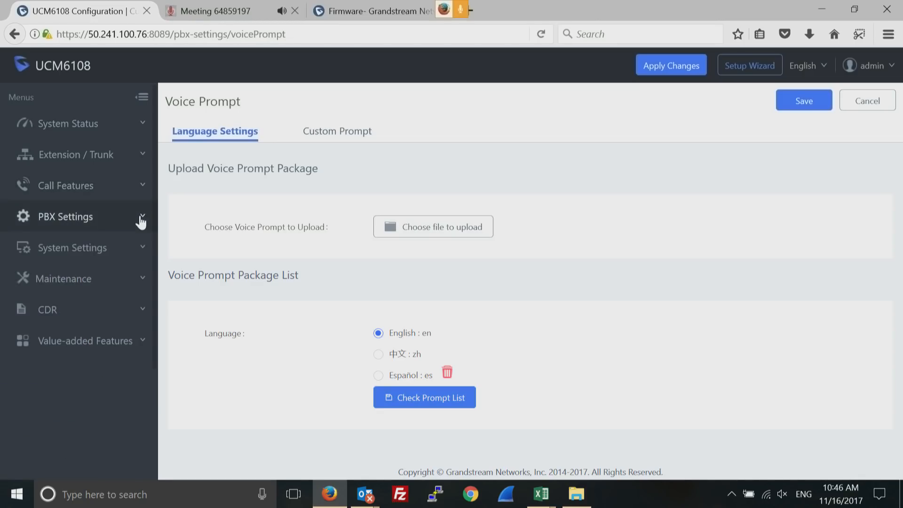
Open HTTP Server under System Settings and switch Protocol Type to HTTP and back to HTTPS on port 8089
{"action": "left_click", "coordinate": [144, 254]}
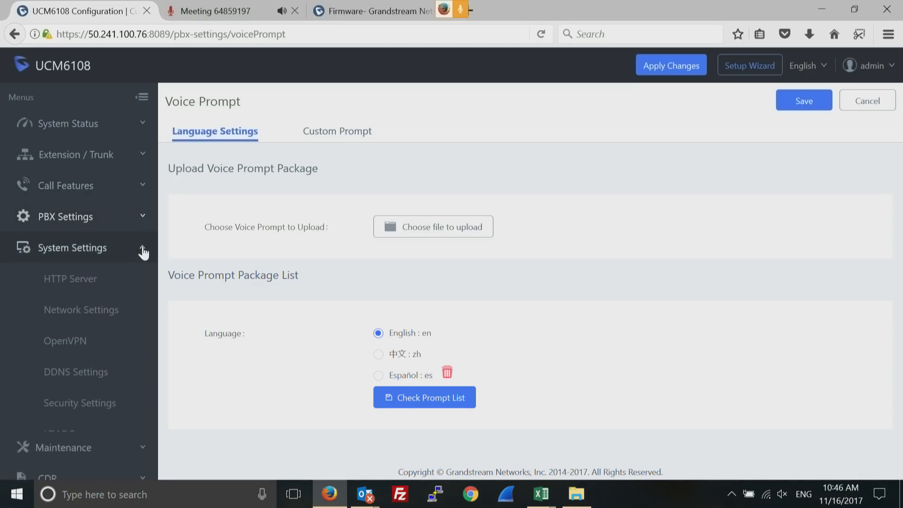
{"action": "left_click", "coordinate": [73, 284]}
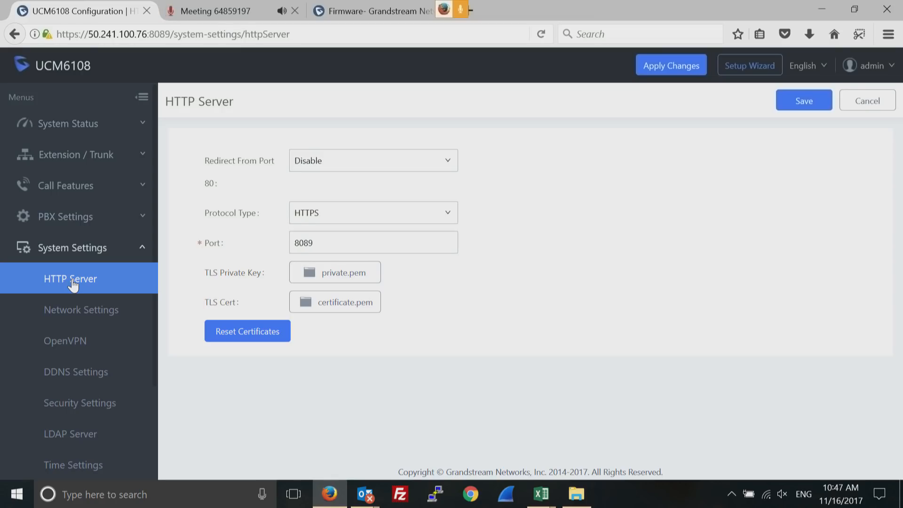
{"action": "left_click", "coordinate": [436, 219]}
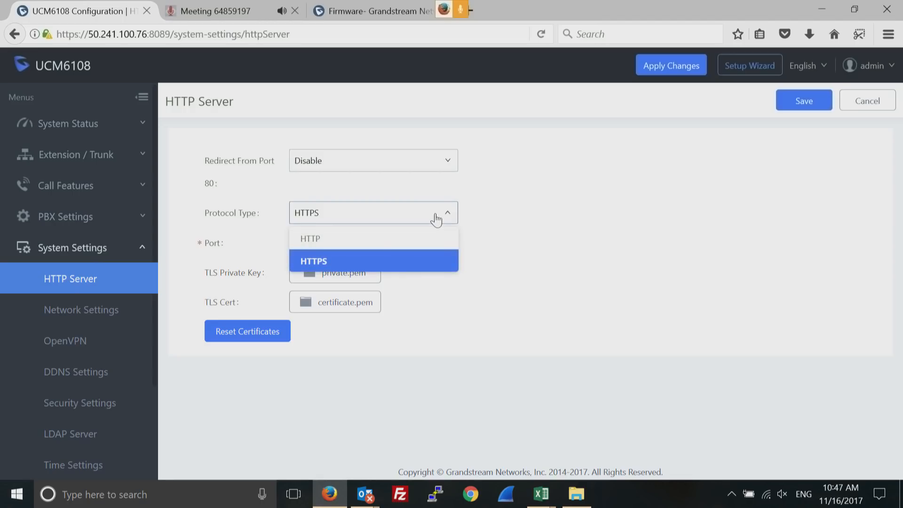
{"action": "left_click", "coordinate": [366, 241]}
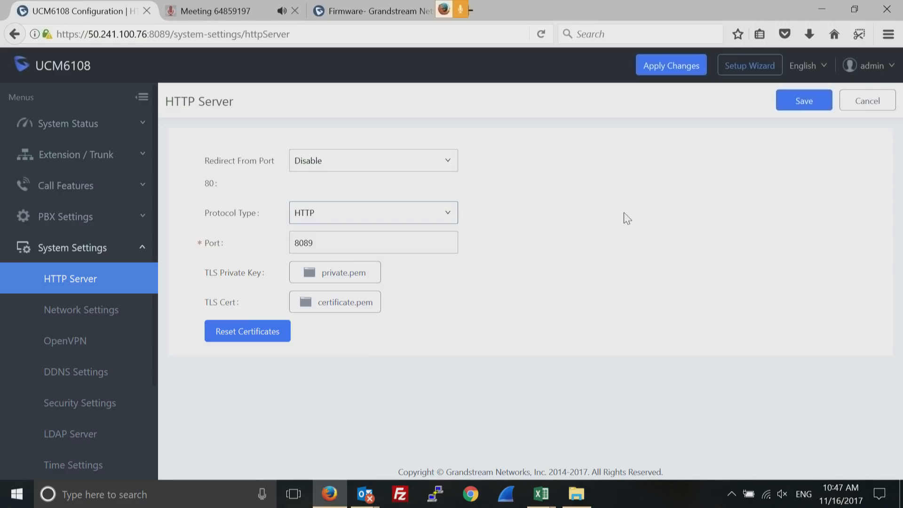
{"action": "left_click", "coordinate": [448, 218]}
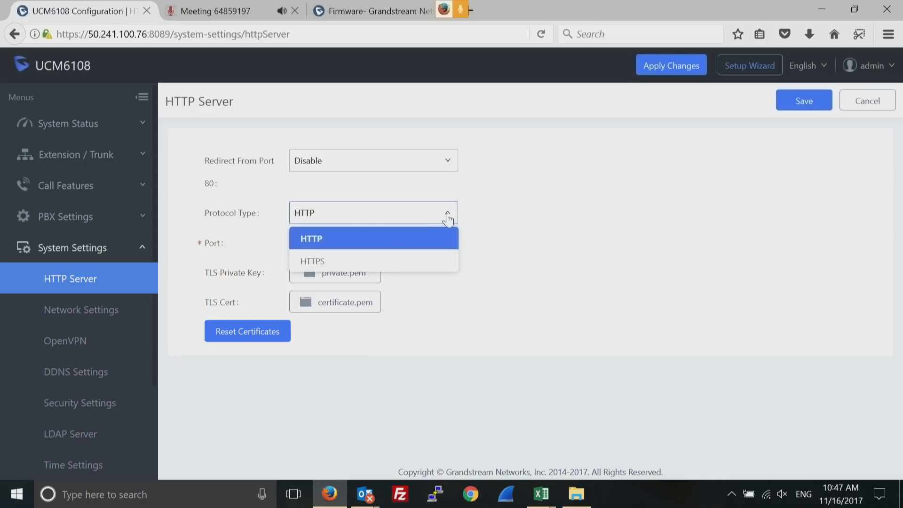
{"action": "left_click", "coordinate": [347, 262]}
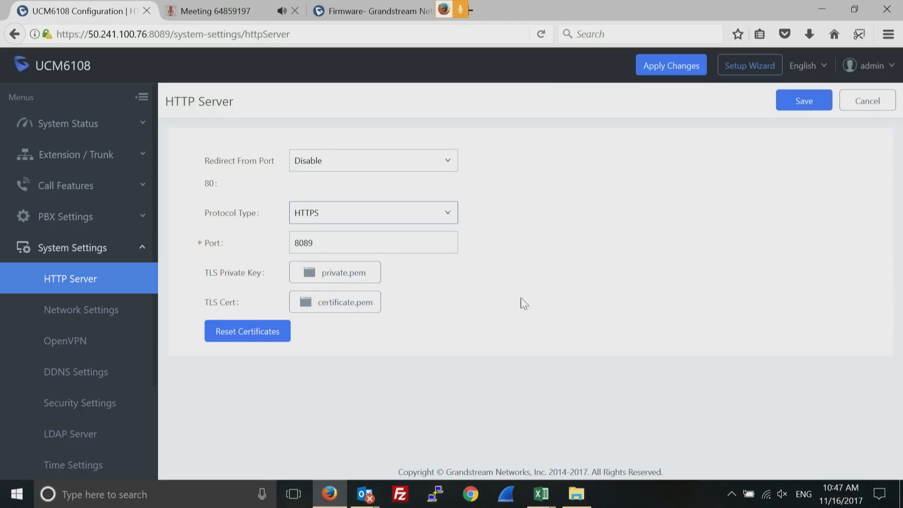
{"action": "double_click", "coordinate": [404, 242]}
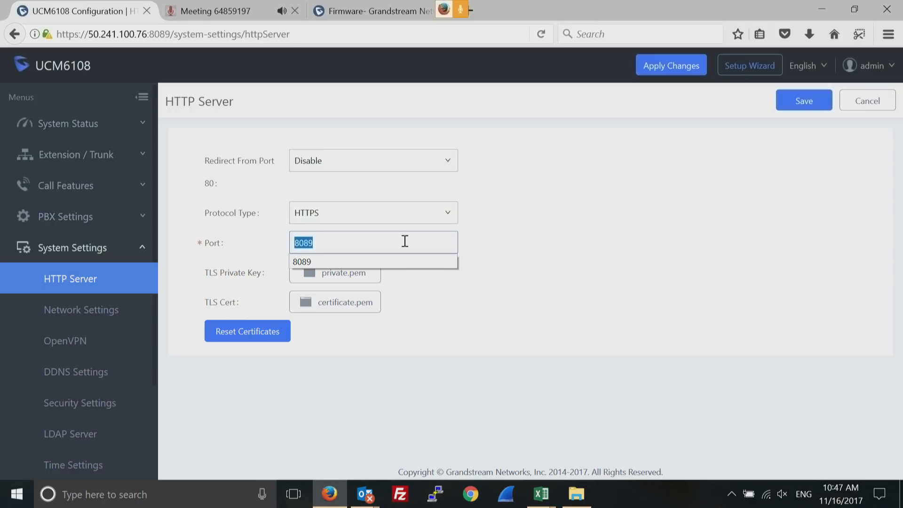
Toggle Redirect From Port 80 to Enable and back to Disable, then go to Network Settings
{"action": "left_click", "coordinate": [583, 266]}
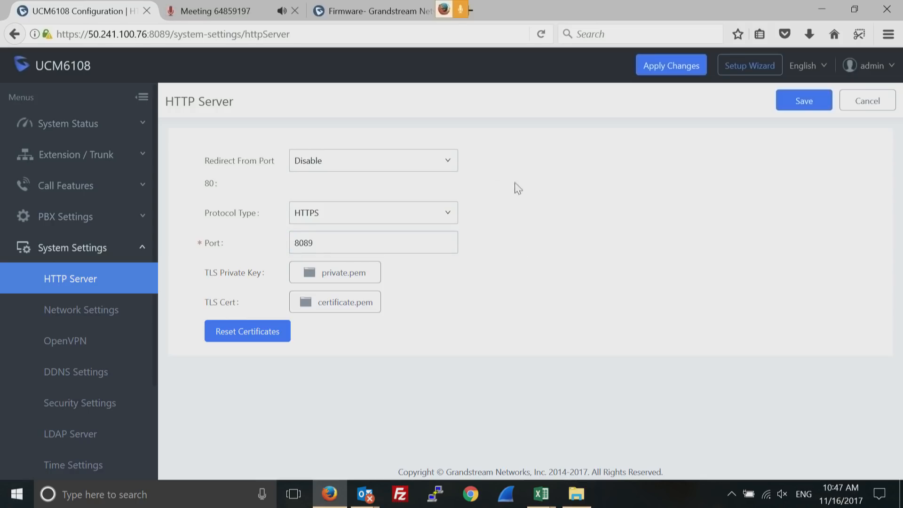
{"action": "left_click", "coordinate": [444, 162]}
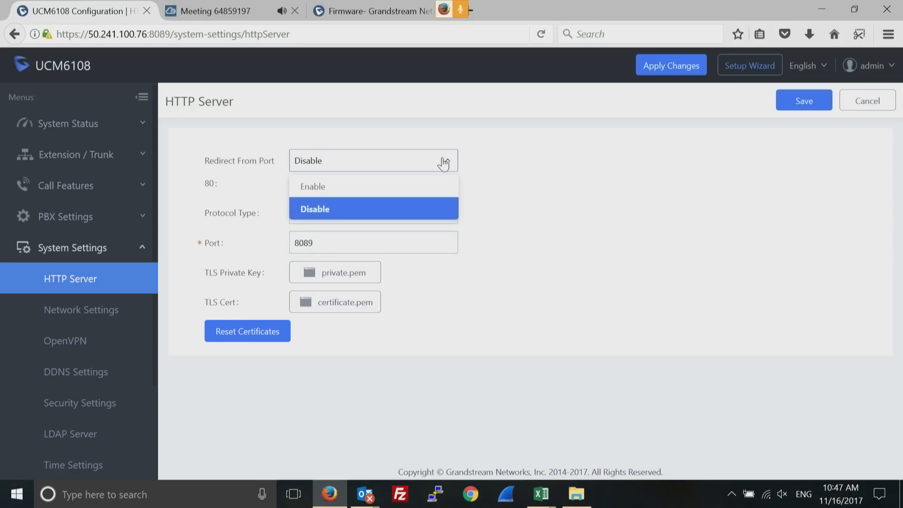
{"action": "left_click", "coordinate": [363, 187]}
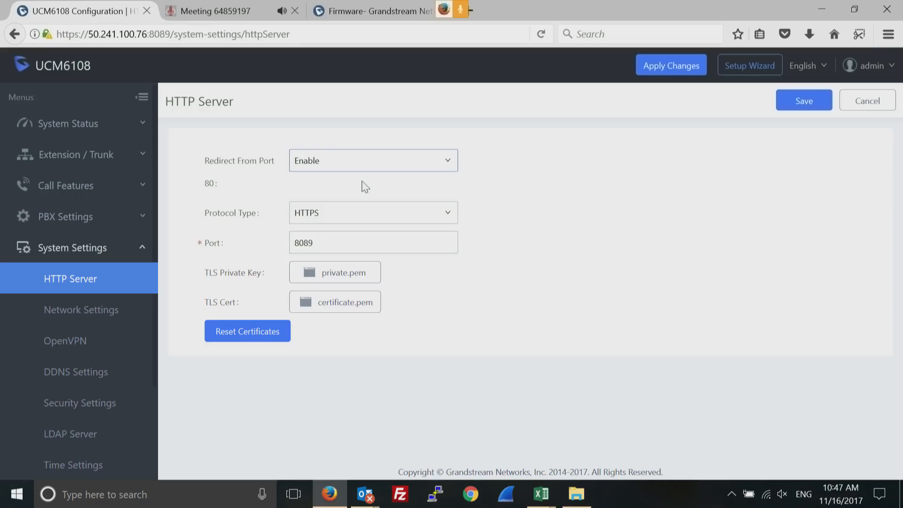
{"action": "double_click", "coordinate": [317, 248]}
{"action": "left_click", "coordinate": [630, 265]}
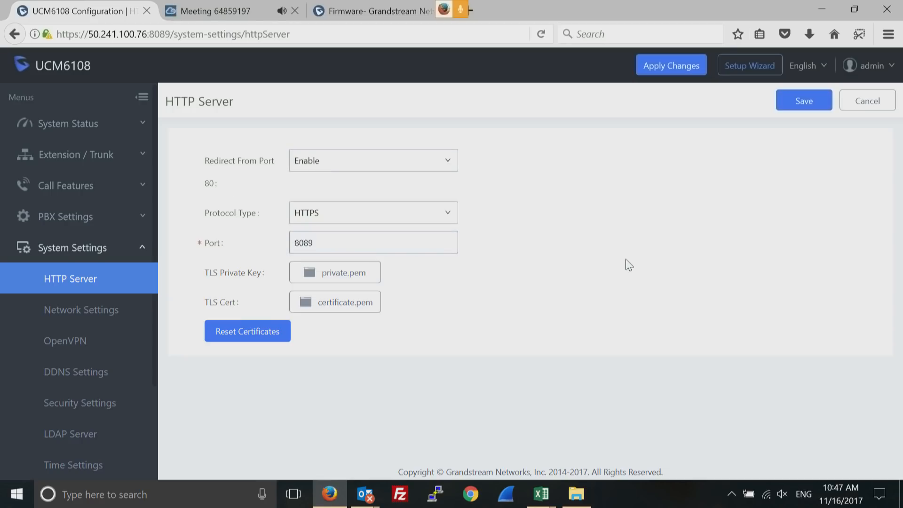
{"action": "left_click", "coordinate": [447, 166]}
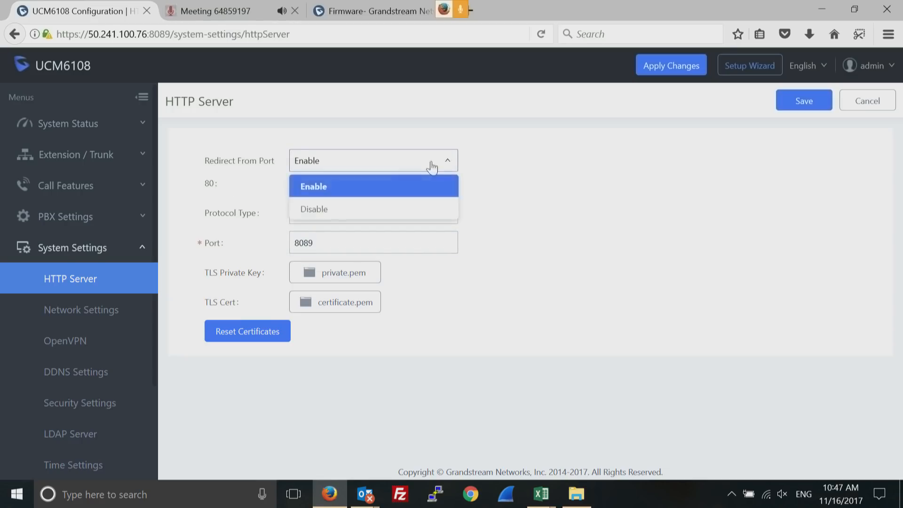
{"action": "left_click", "coordinate": [332, 211]}
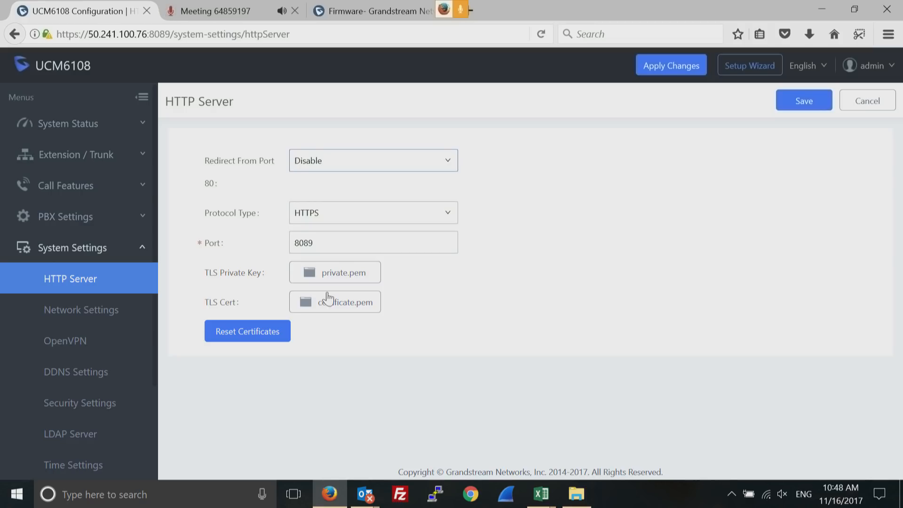
{"action": "left_click", "coordinate": [76, 311]}
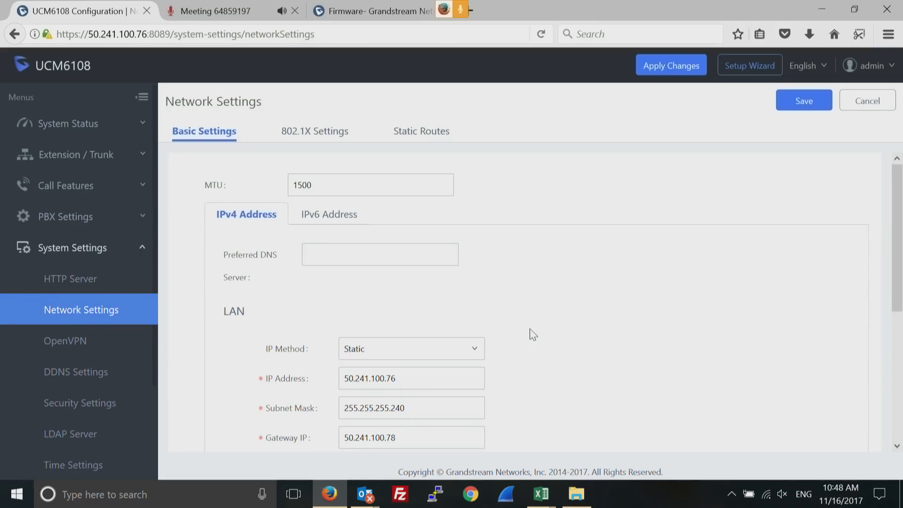
Open the OpenVPN page showing VPN disabled, UDP protocol, Dev TUN and BF-CBC encryption
{"action": "left_click", "coordinate": [74, 343]}
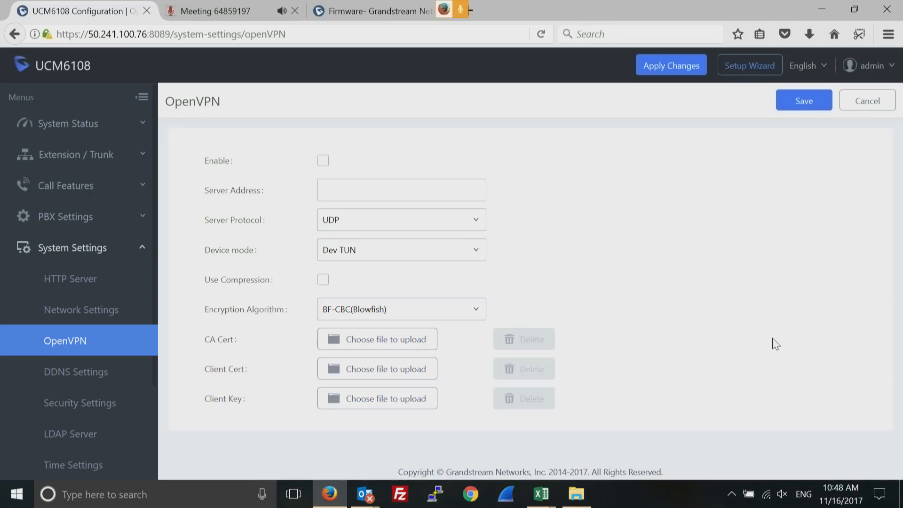
Check the DDNS server providers, keeping oray.net, then go to Security Settings
{"action": "left_click", "coordinate": [68, 382]}
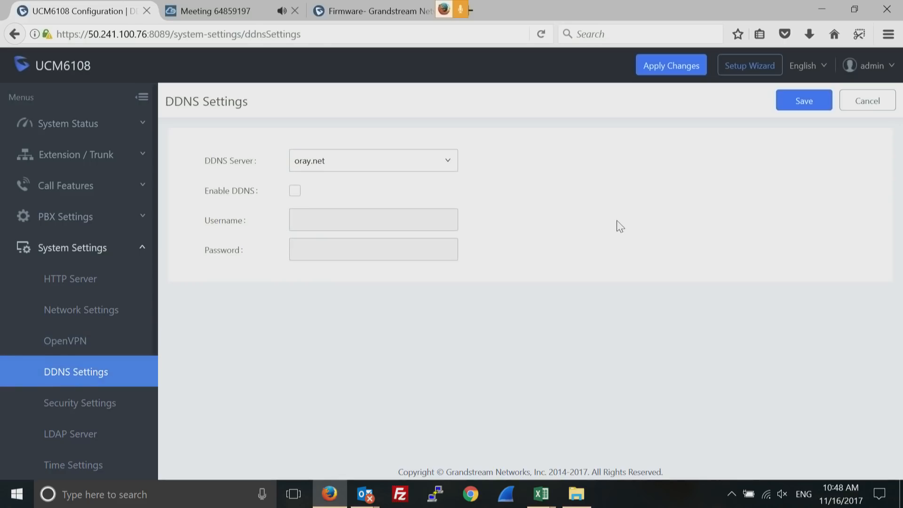
{"action": "left_click", "coordinate": [449, 165]}
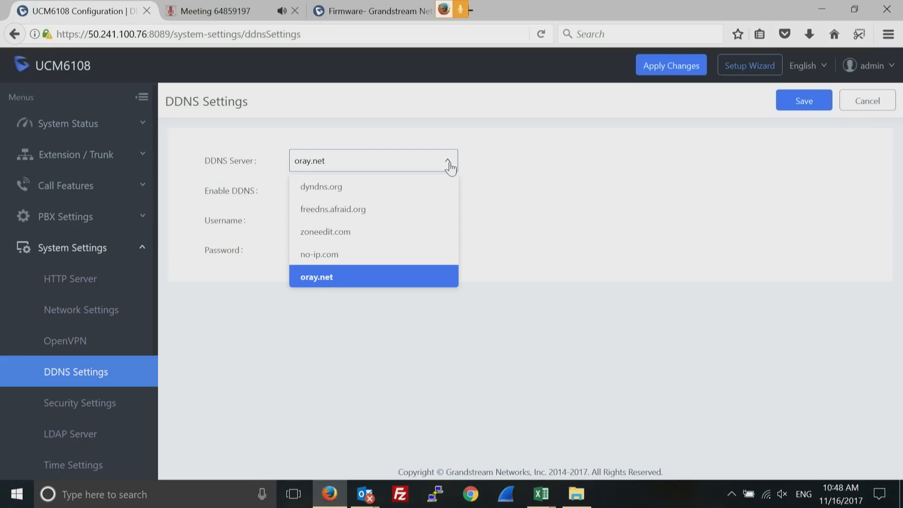
{"action": "left_click", "coordinate": [652, 222]}
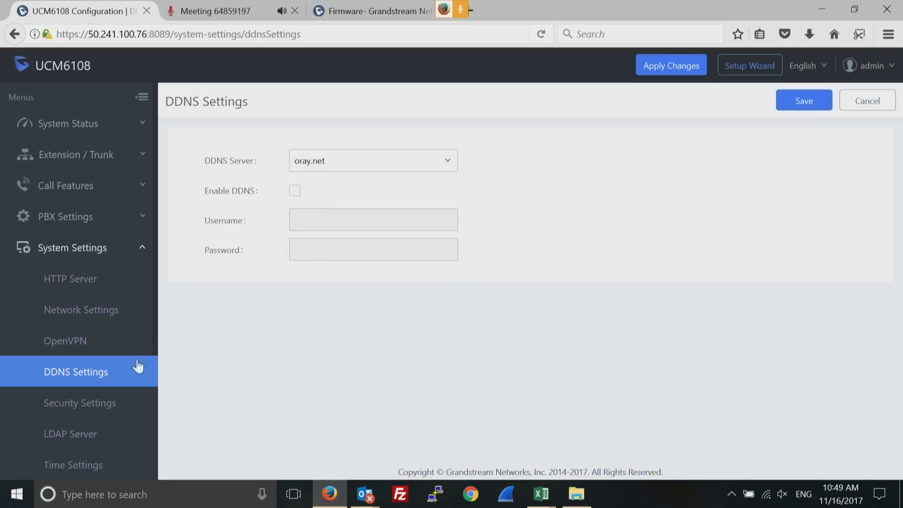
{"action": "left_click", "coordinate": [92, 413]}
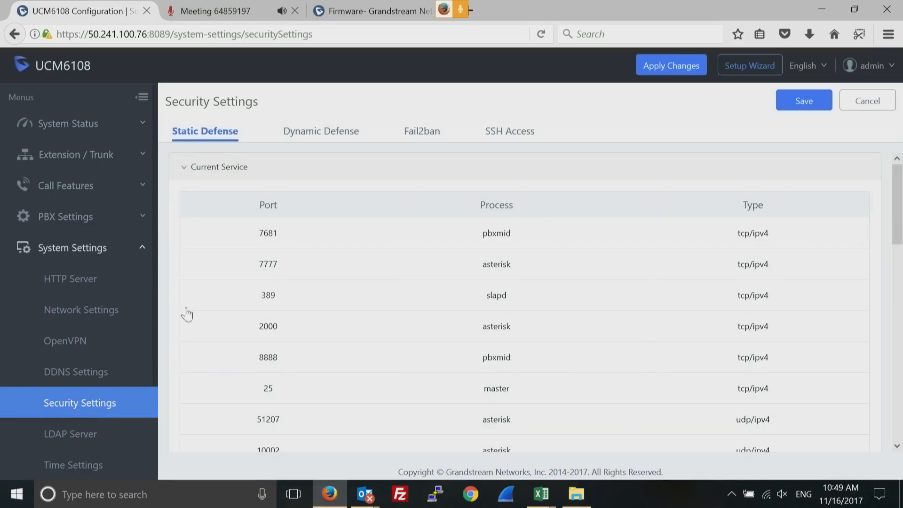
{"action": "left_click_drag", "start_coordinate": [896, 188], "coordinate": [888, 380]}
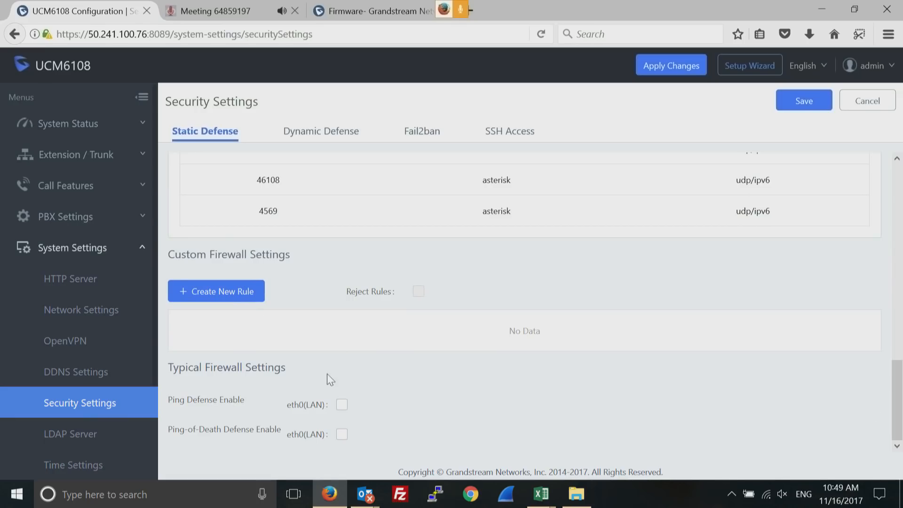
{"action": "left_click", "coordinate": [342, 406]}
{"action": "left_click", "coordinate": [343, 436]}
{"action": "left_click", "coordinate": [219, 293]}
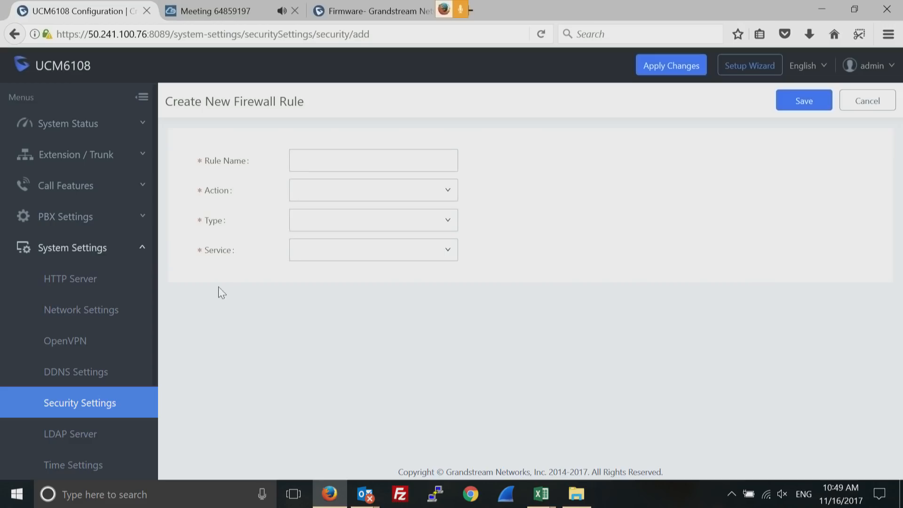
{"action": "left_click", "coordinate": [453, 190]}
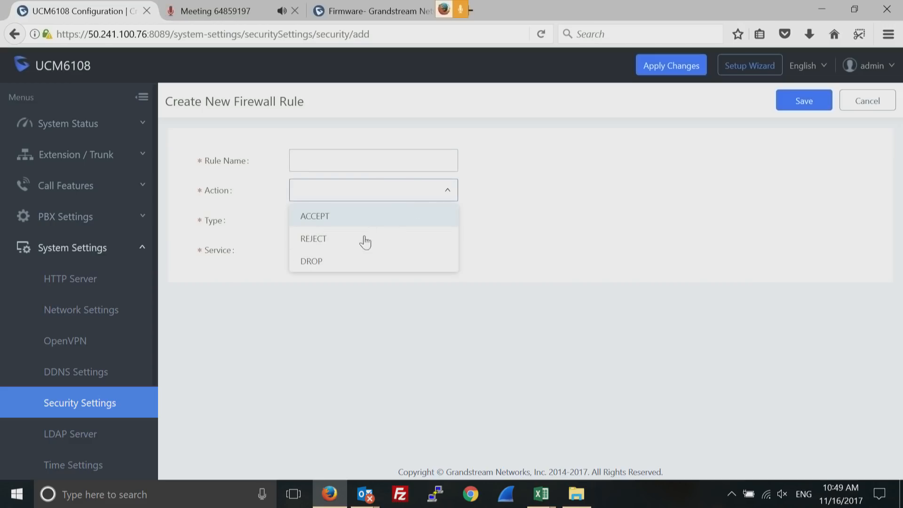
{"action": "left_click", "coordinate": [508, 234]}
{"action": "left_click", "coordinate": [448, 224]}
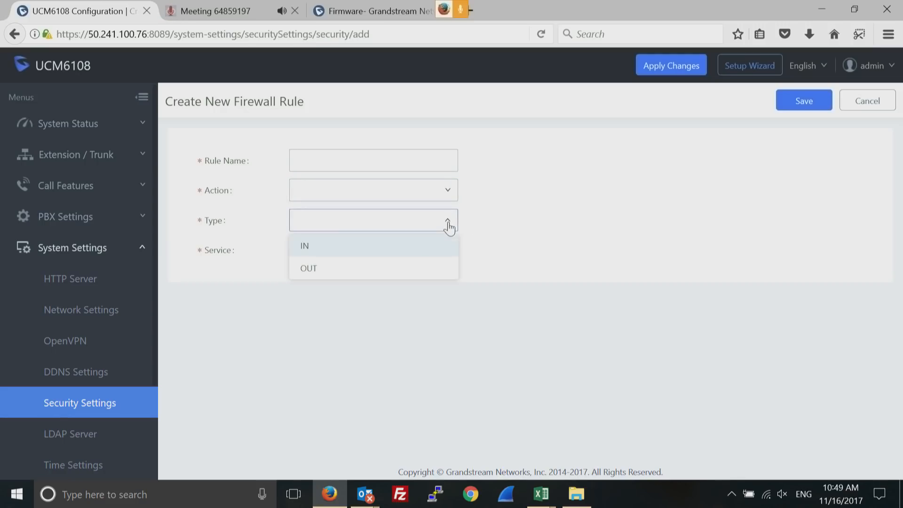
{"action": "left_click", "coordinate": [524, 258]}
{"action": "left_click", "coordinate": [432, 256]}
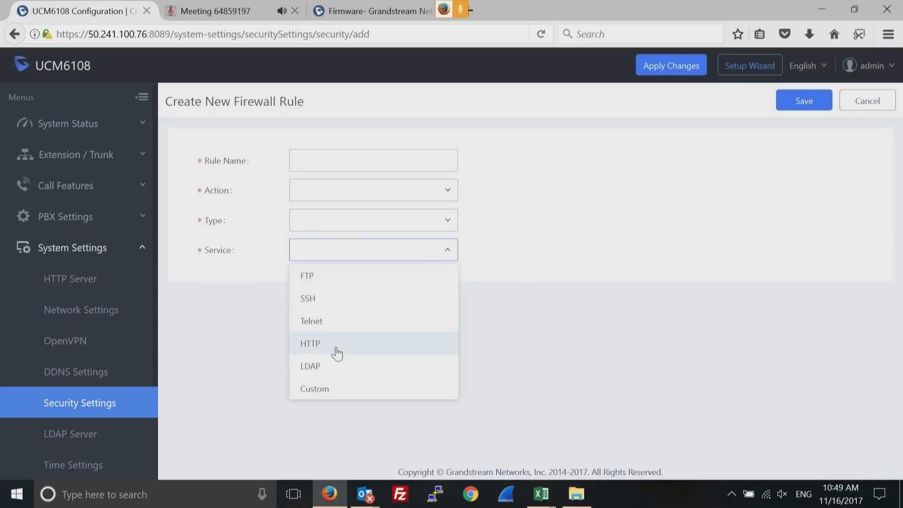
{"action": "left_click", "coordinate": [319, 388]}
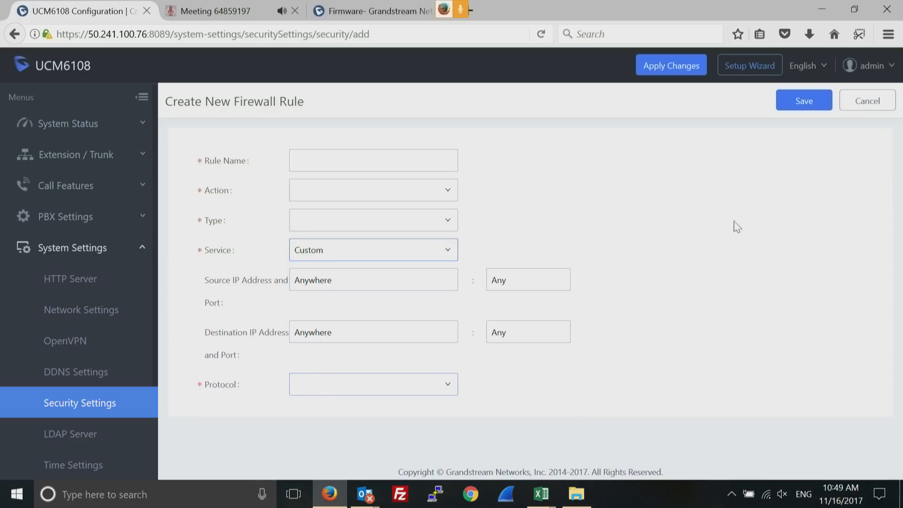
{"action": "left_click", "coordinate": [757, 256]}
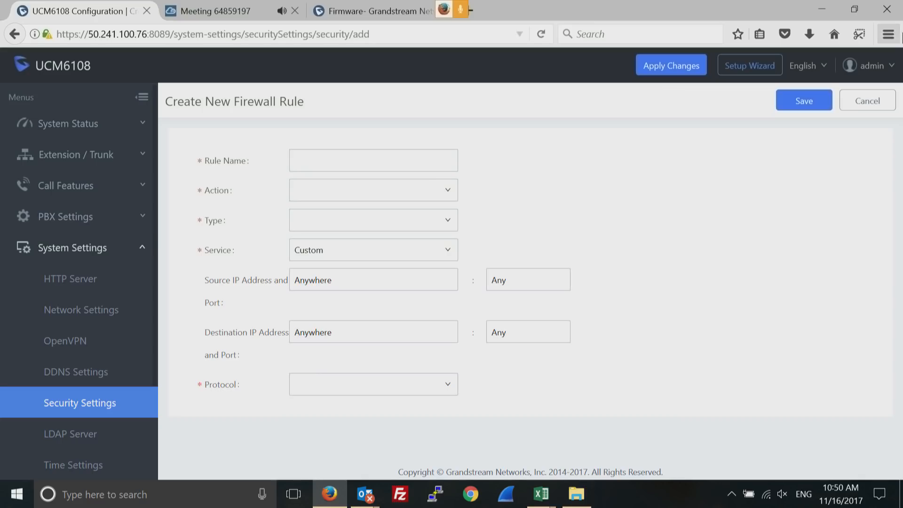
{"action": "left_click", "coordinate": [857, 104]}
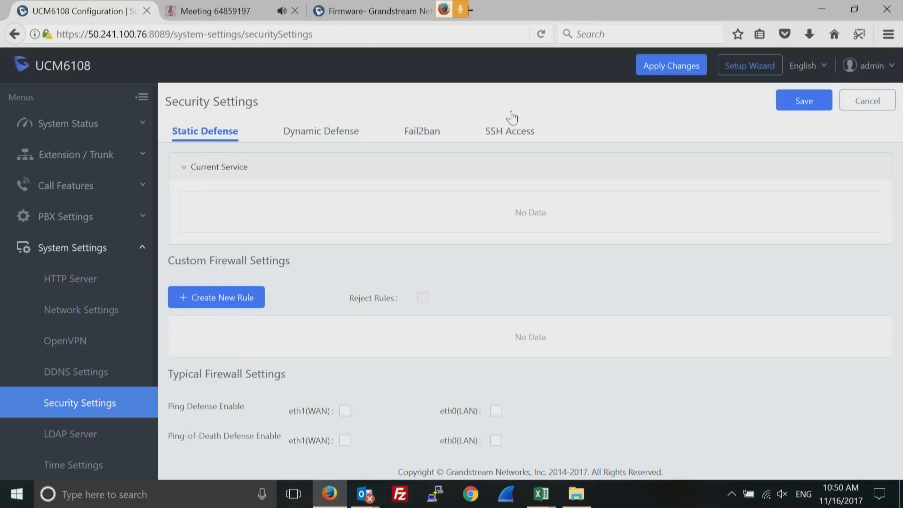
Review the Dynamic Defense and Fail2ban tabs, then expand the Maintenance group in the sidebar
{"action": "left_click", "coordinate": [318, 137]}
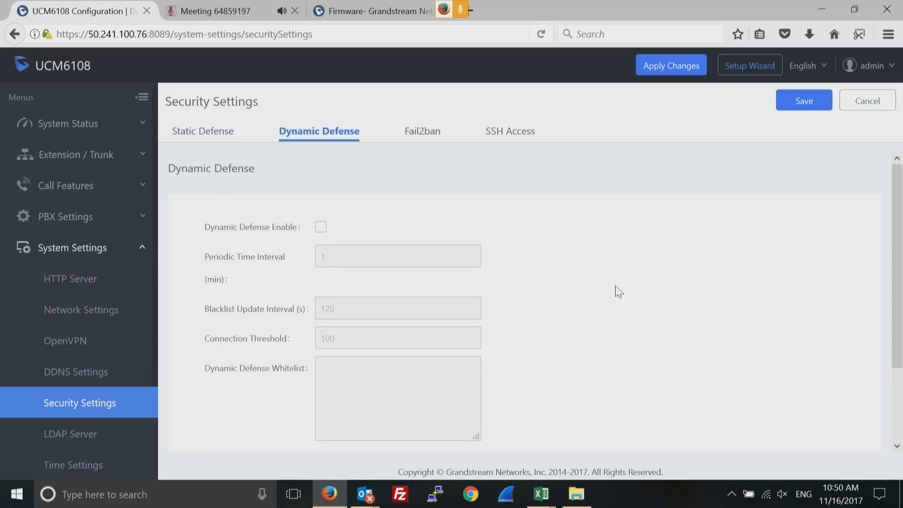
{"action": "left_click", "coordinate": [427, 134]}
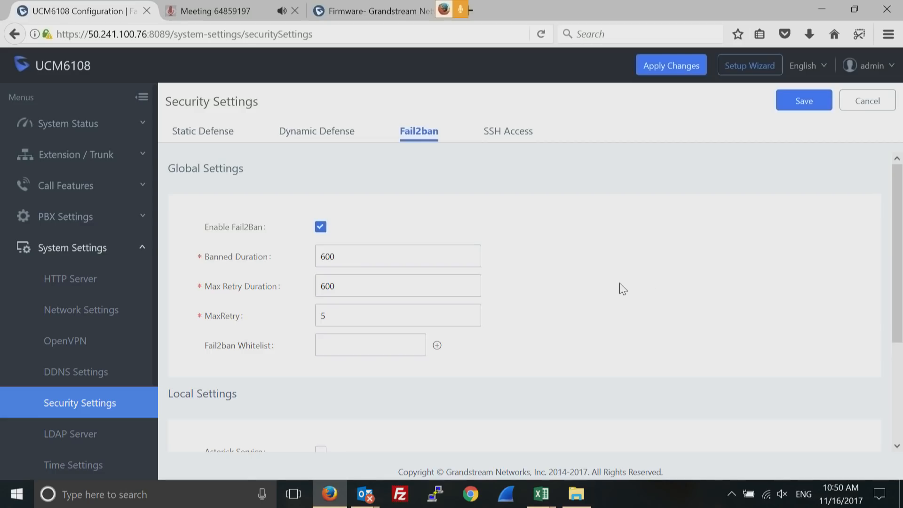
{"action": "left_click_drag", "start_coordinate": [896, 246], "coordinate": [893, 349]}
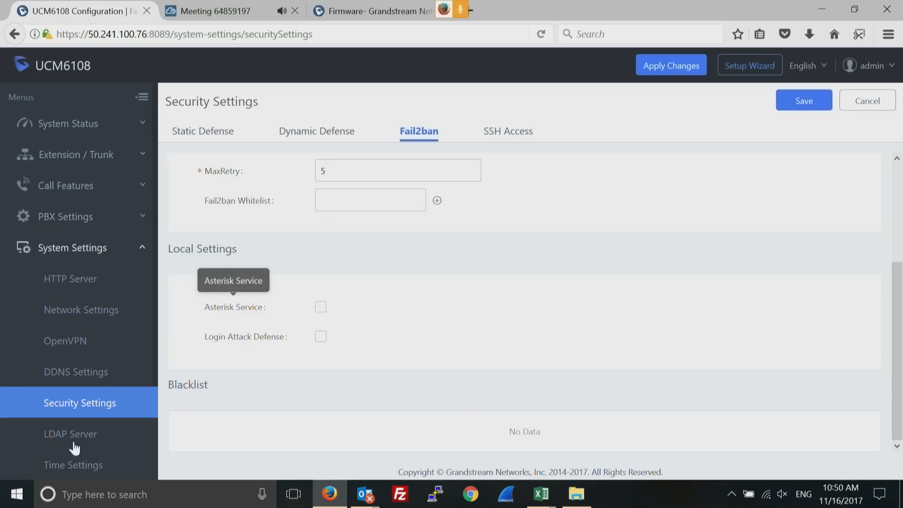
{"action": "left_click_drag", "start_coordinate": [26, 375], "coordinate": [32, 477]}
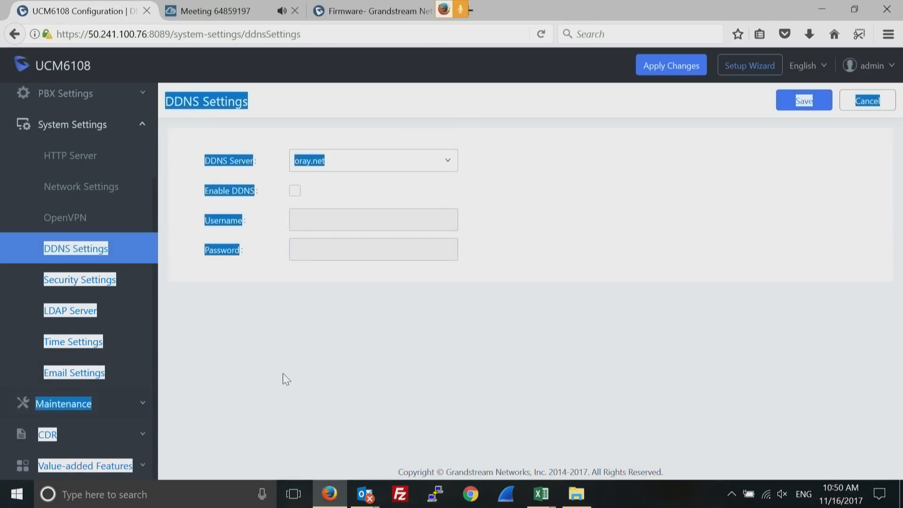
{"action": "left_click", "coordinate": [147, 405]}
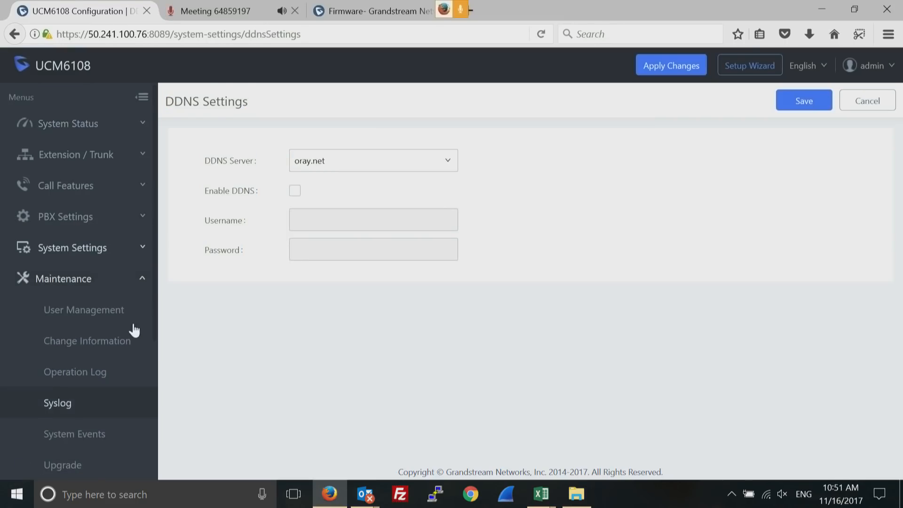
Browse the User Management list (users 1000, 1002) and view the Super_Admin, Admin and General_User roles
{"action": "left_click", "coordinate": [107, 311]}
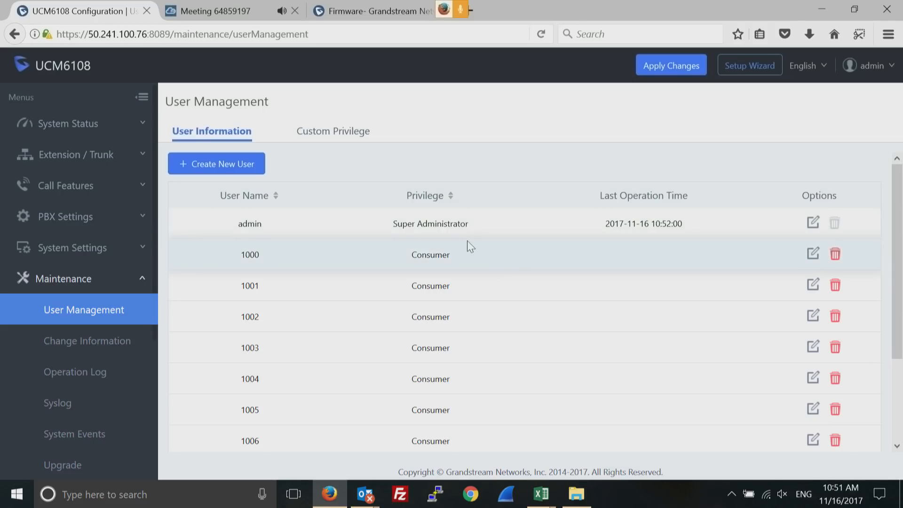
{"action": "double_click", "coordinate": [445, 224]}
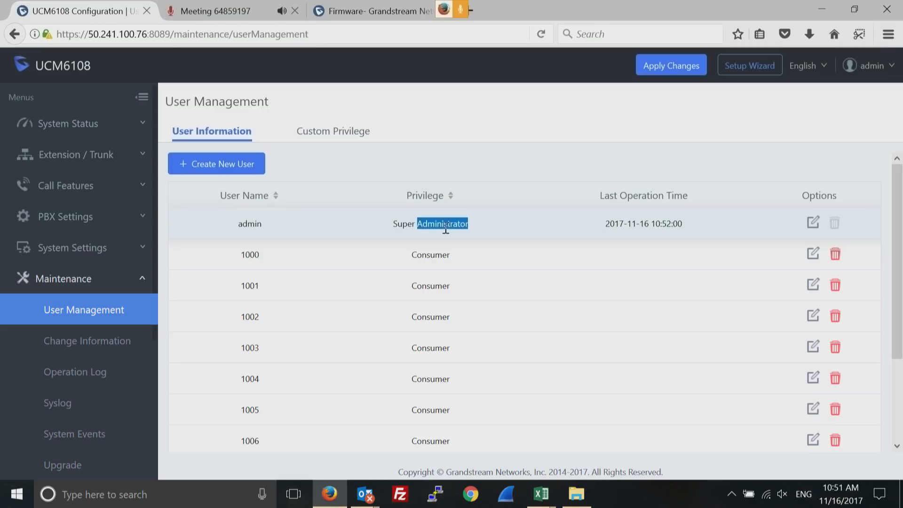
{"action": "double_click", "coordinate": [431, 255]}
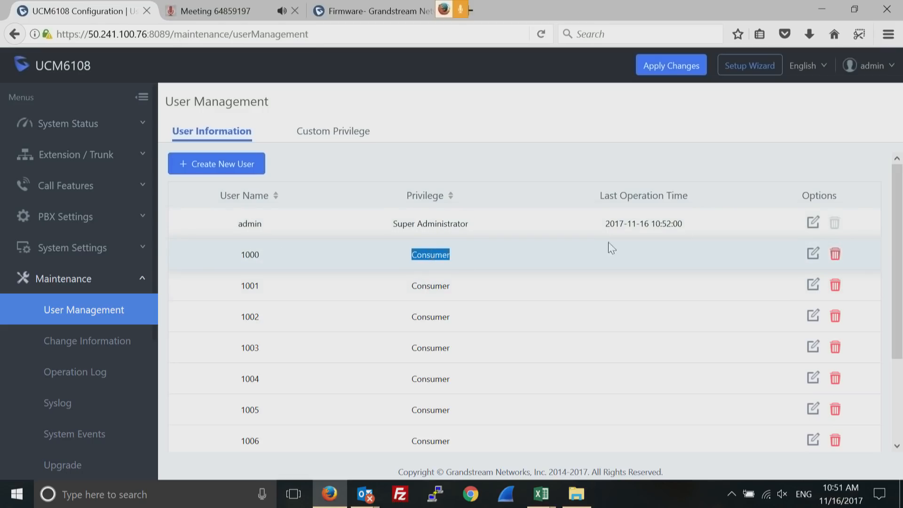
{"action": "left_click_drag", "start_coordinate": [896, 280], "coordinate": [888, 360]}
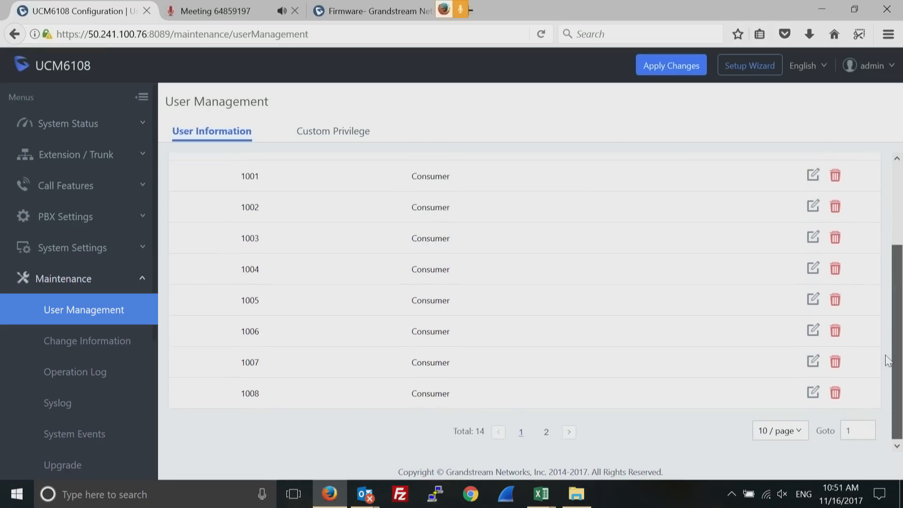
{"action": "scroll", "coordinate": [895, 345], "scroll_direction": "up", "scroll_amount": 3}
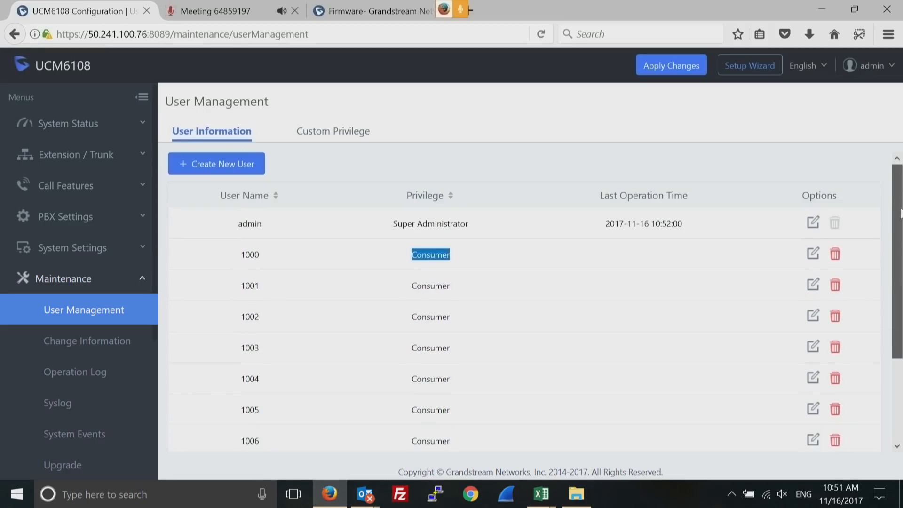
{"action": "double_click", "coordinate": [254, 313]}
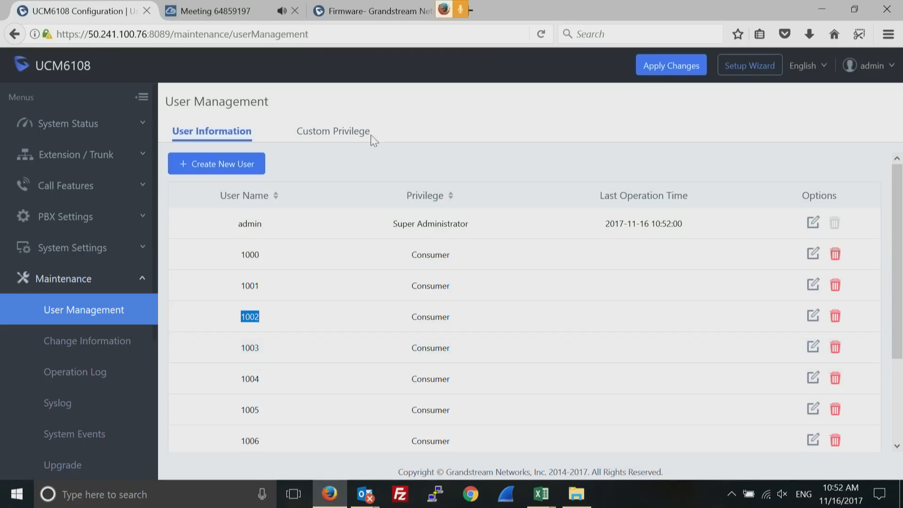
{"action": "left_click", "coordinate": [348, 140]}
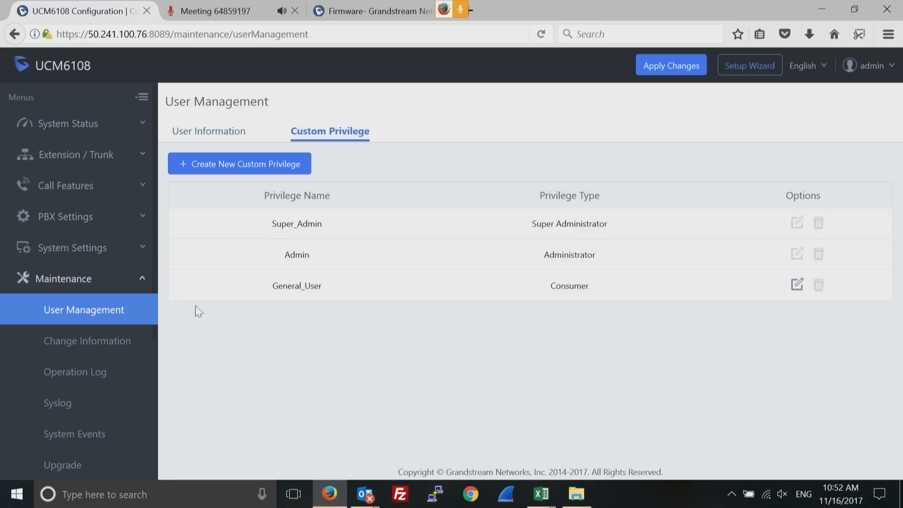
{"action": "left_click", "coordinate": [104, 346]}
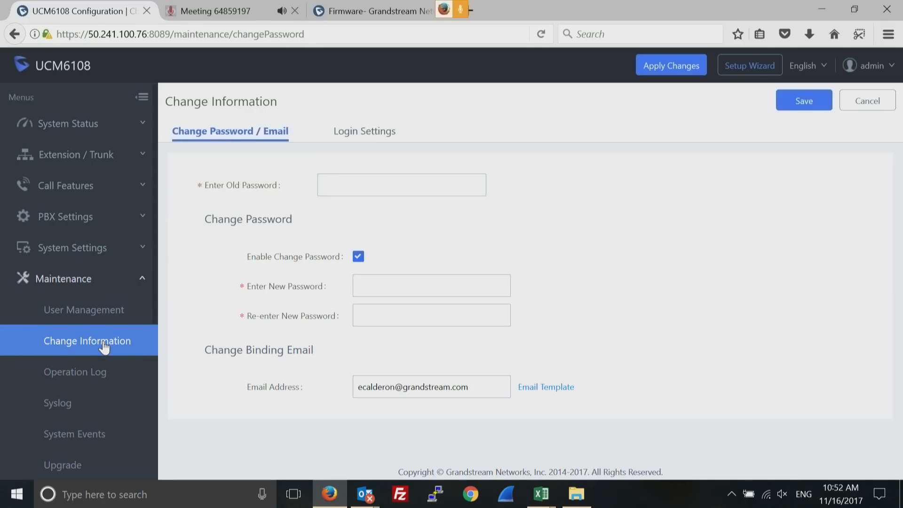
Scroll through the Operation Log entries, including a failed login message, then go to Syslog
{"action": "left_click", "coordinate": [87, 375]}
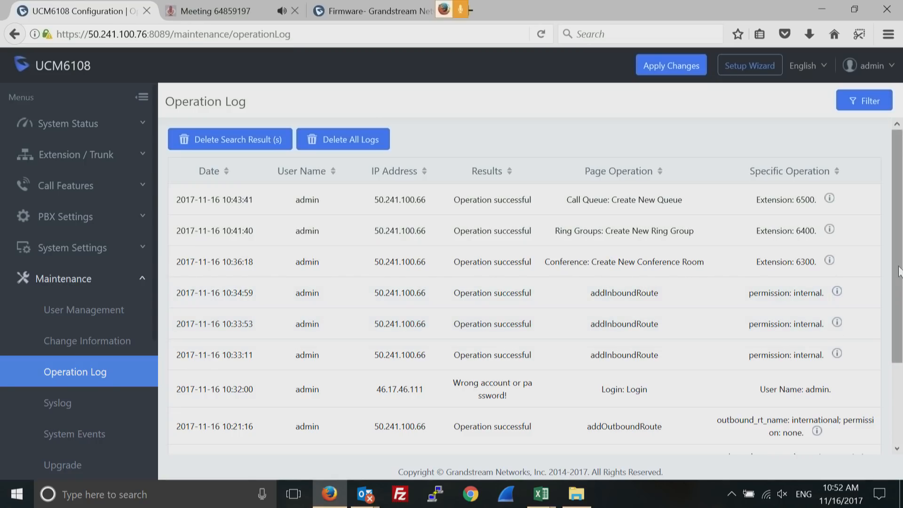
{"action": "scroll", "coordinate": [899, 303], "scroll_direction": "down", "scroll_amount": 1}
{"action": "left_click_drag", "start_coordinate": [899, 303], "coordinate": [894, 370]}
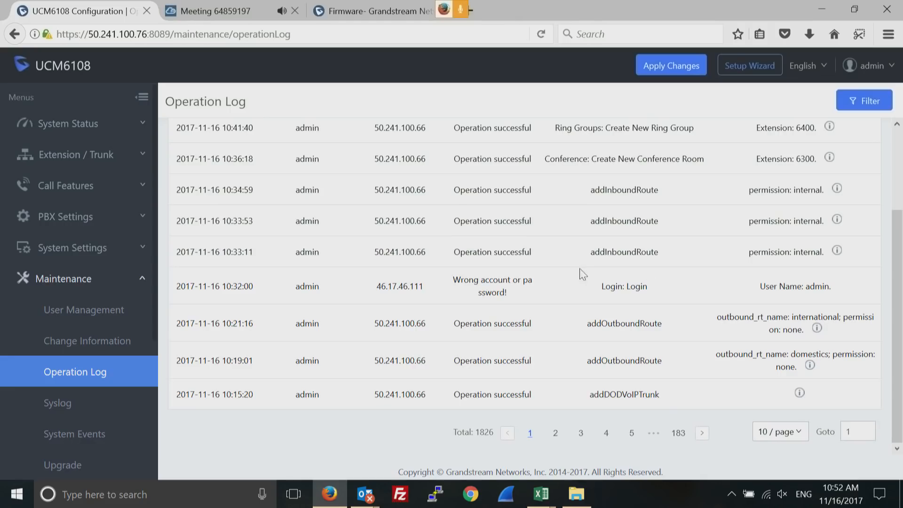
{"action": "triple_click", "coordinate": [489, 278]}
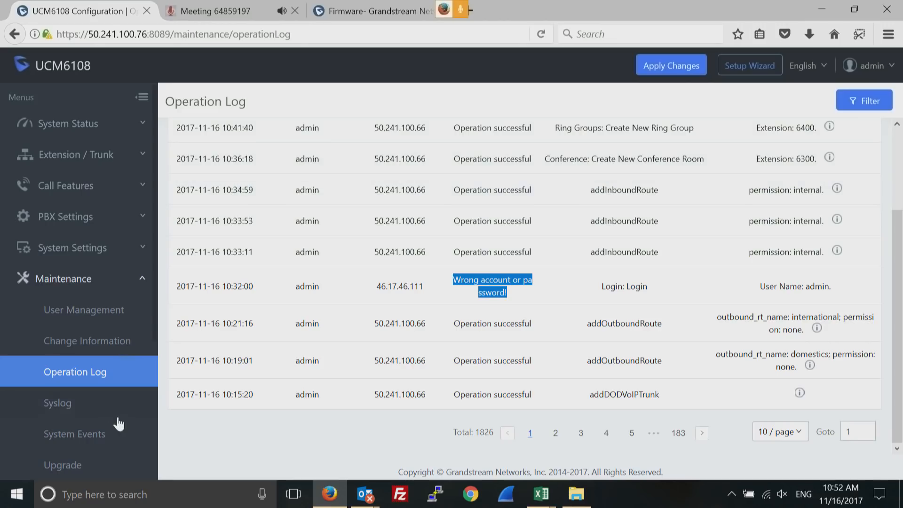
{"action": "left_click", "coordinate": [61, 410]}
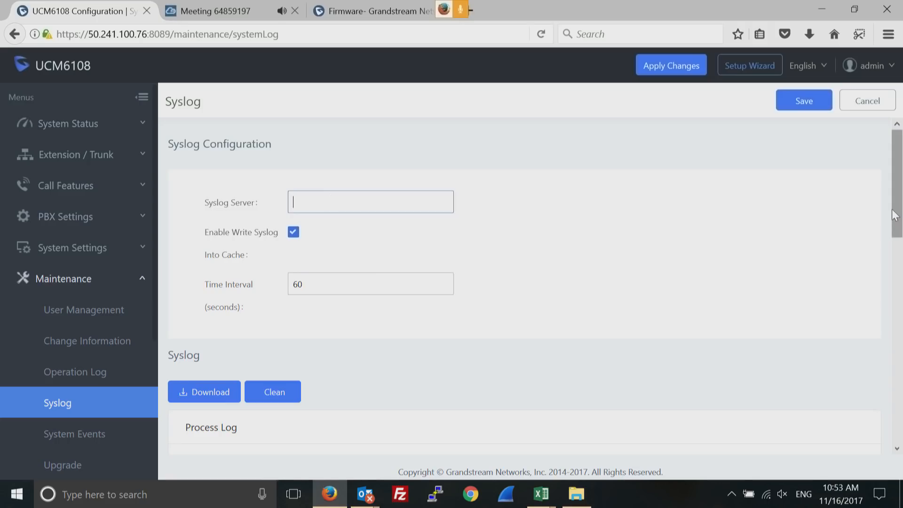
Tick All Modules under Process Log and enable Debug on the All Modules row
{"action": "scroll", "coordinate": [900, 273], "scroll_direction": "down", "scroll_amount": 5}
{"action": "scroll", "coordinate": [899, 310], "scroll_direction": "down", "scroll_amount": 1}
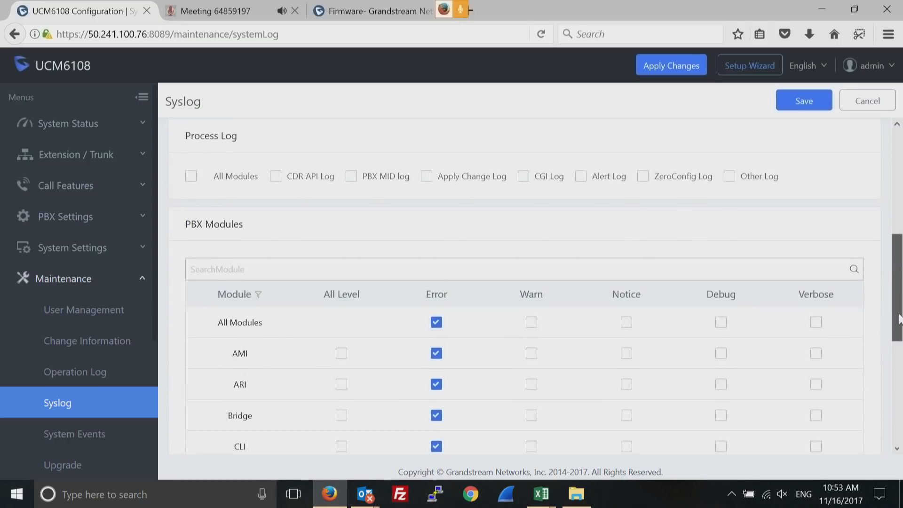
{"action": "left_click", "coordinate": [192, 175]}
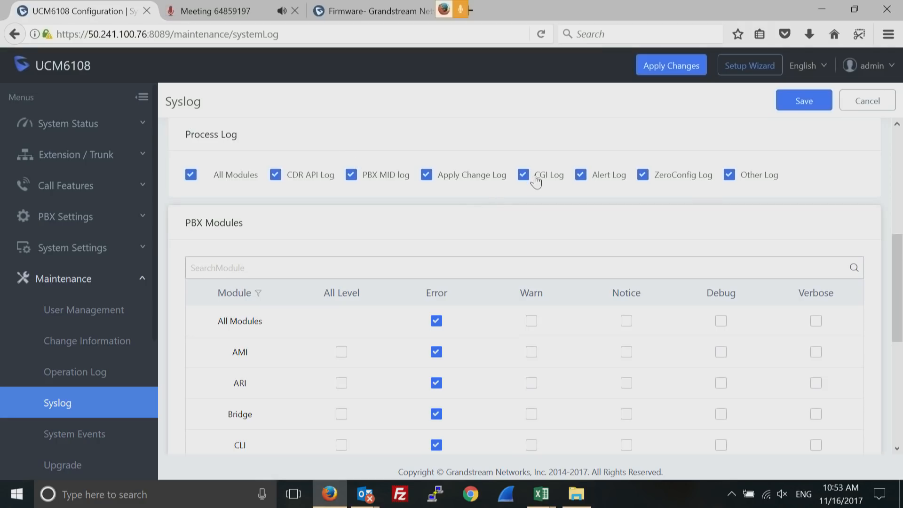
{"action": "left_click", "coordinate": [721, 321]}
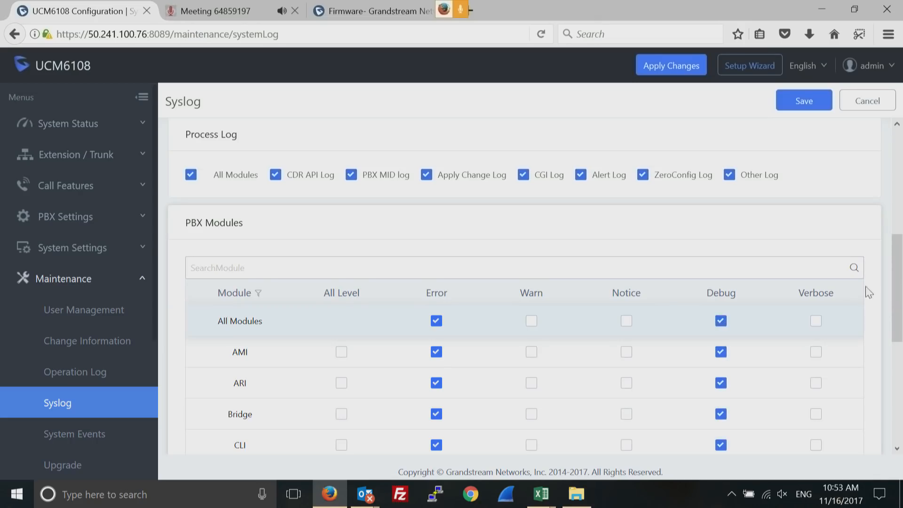
{"action": "left_click_drag", "start_coordinate": [898, 289], "coordinate": [889, 157]}
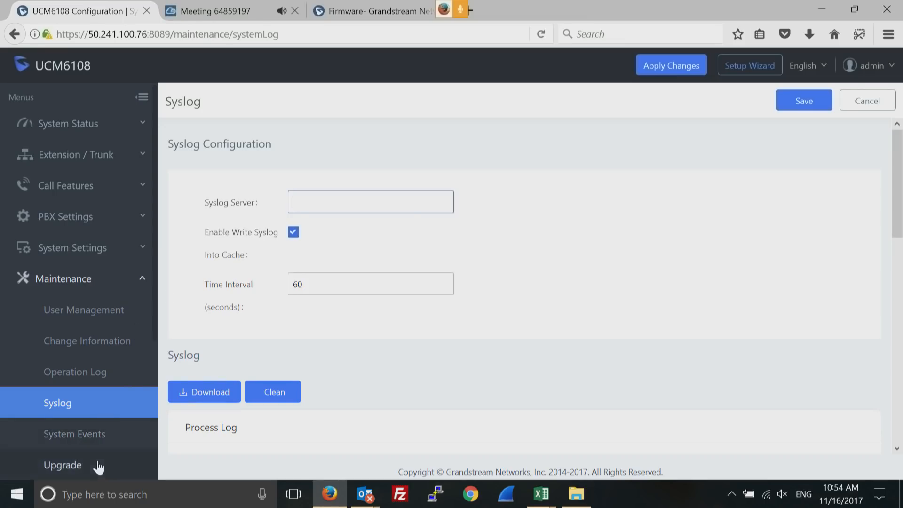
{"action": "left_click_drag", "start_coordinate": [11, 413], "coordinate": [96, 347]}
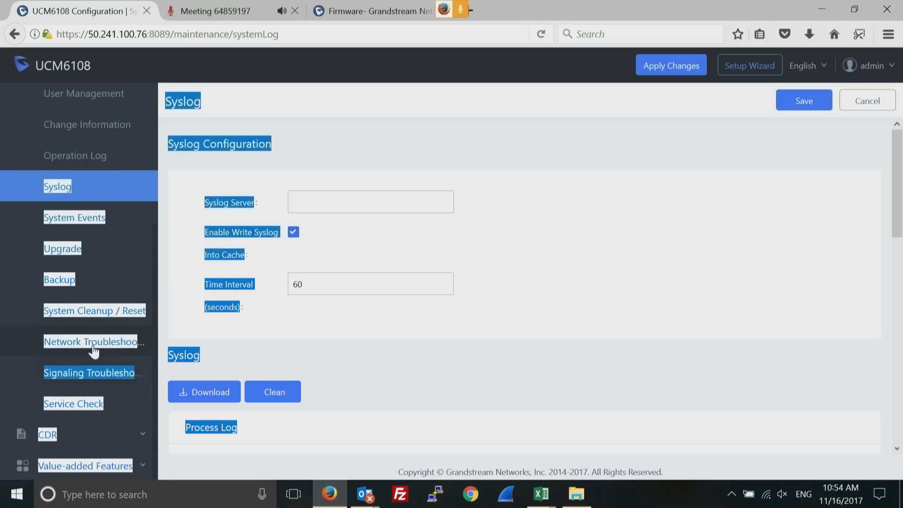
View Network Troubleshooting's capture tools, then the six-record CDR list and the empty Recording Files page
{"action": "left_click", "coordinate": [94, 348]}
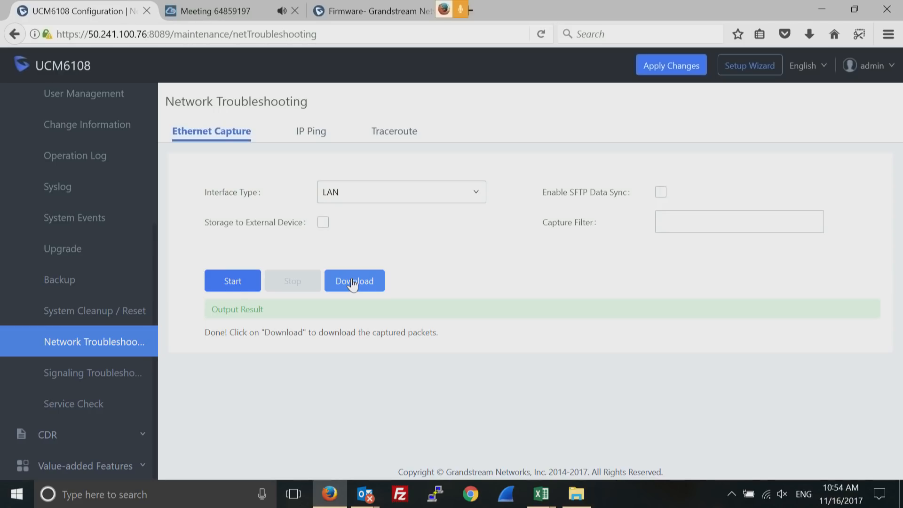
{"action": "left_click", "coordinate": [139, 441]}
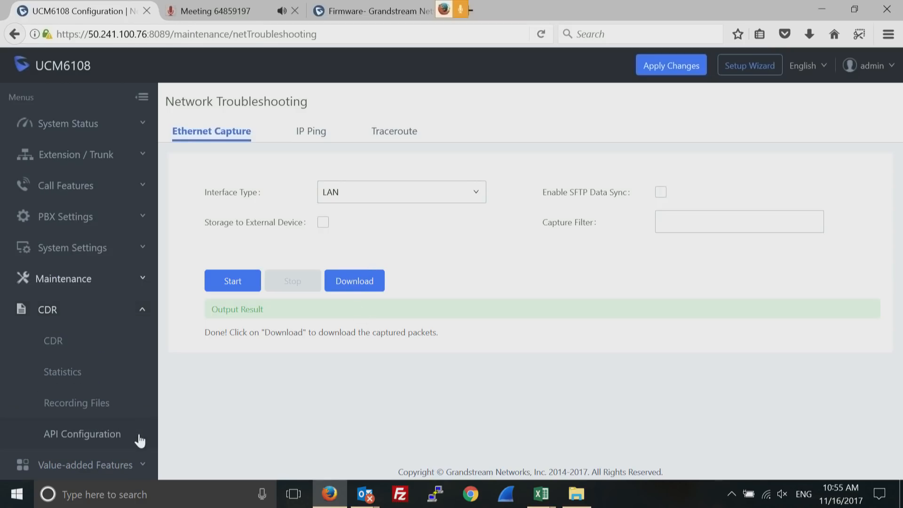
{"action": "left_click", "coordinate": [52, 345]}
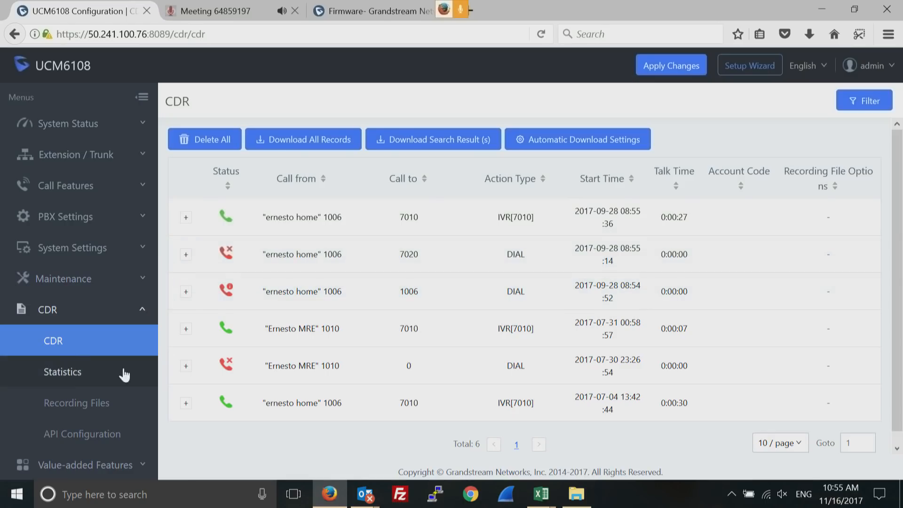
{"action": "left_click", "coordinate": [84, 406]}
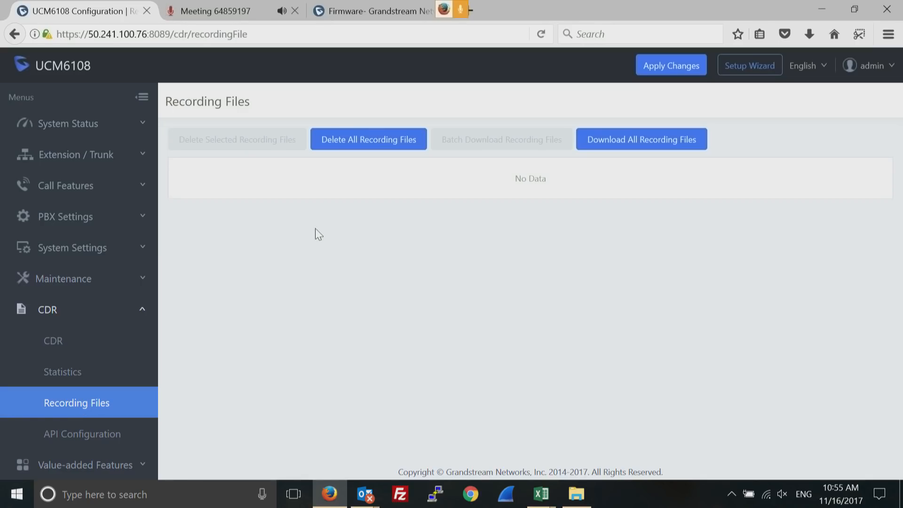
Go back to the CDR records and open API Configuration (API disabled, TLS bind 0.0.0.0:8443)
{"action": "left_click", "coordinate": [60, 352]}
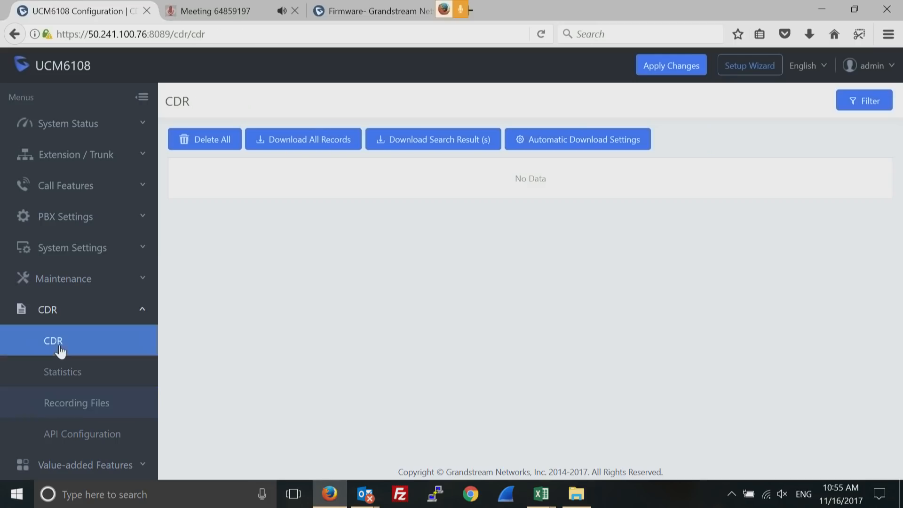
{"action": "left_click", "coordinate": [68, 438]}
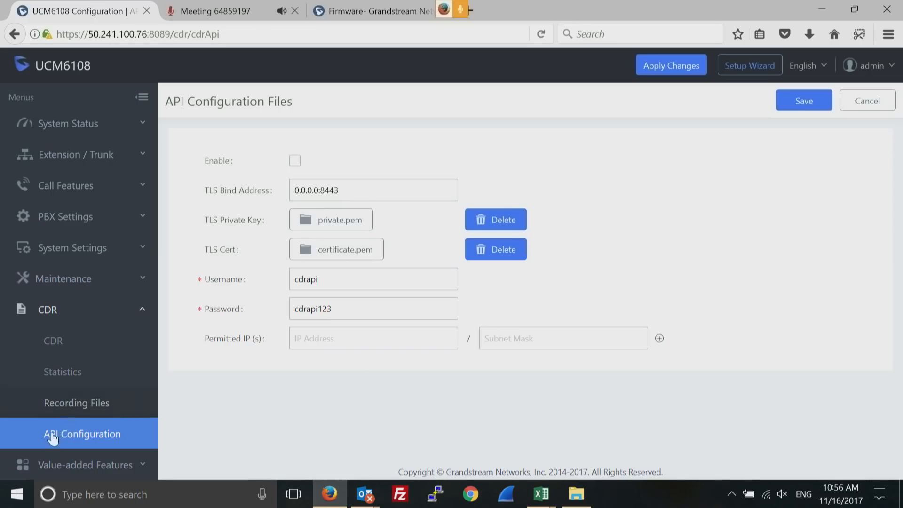
Expand Value-added Features and open the AMI page, which lists no AMI users
{"action": "left_click", "coordinate": [94, 466]}
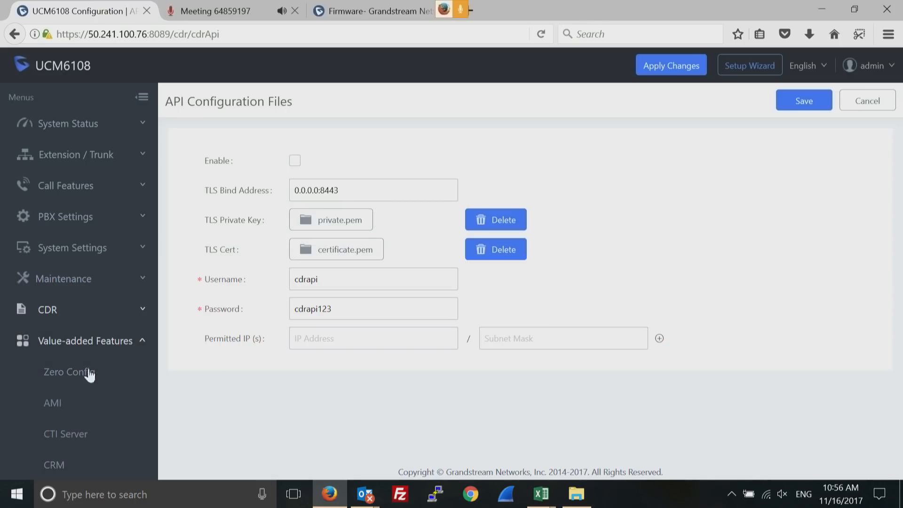
{"action": "left_click", "coordinate": [52, 402]}
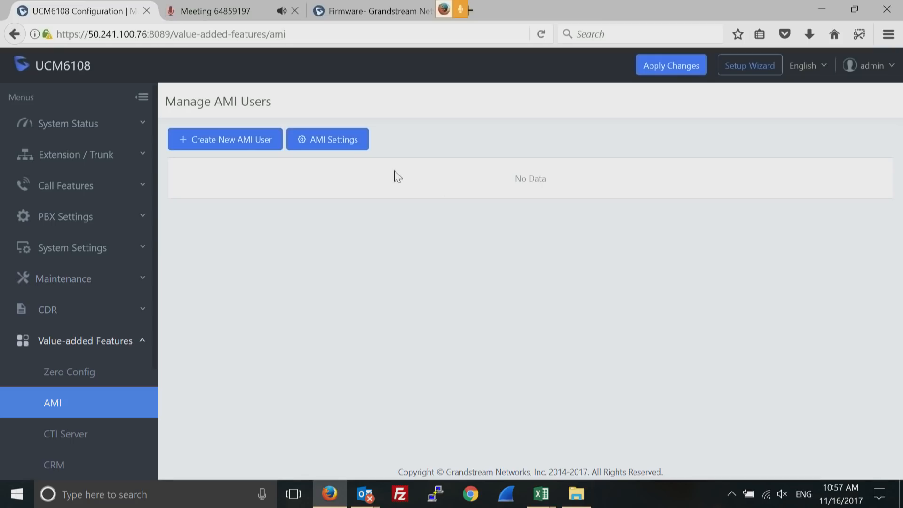
Preview a new AMI user form with All privileges ticked, then open CTI Server (port 8888)
{"action": "left_click", "coordinate": [234, 140]}
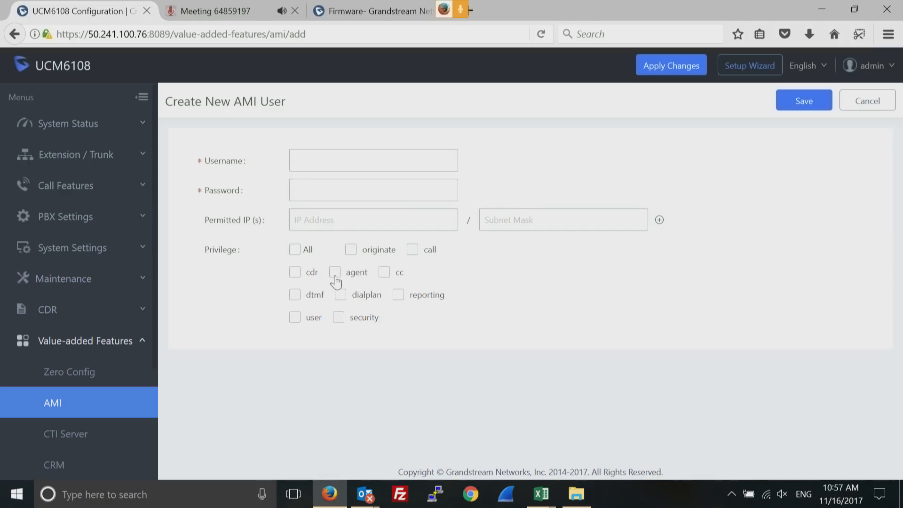
{"action": "left_click", "coordinate": [298, 254]}
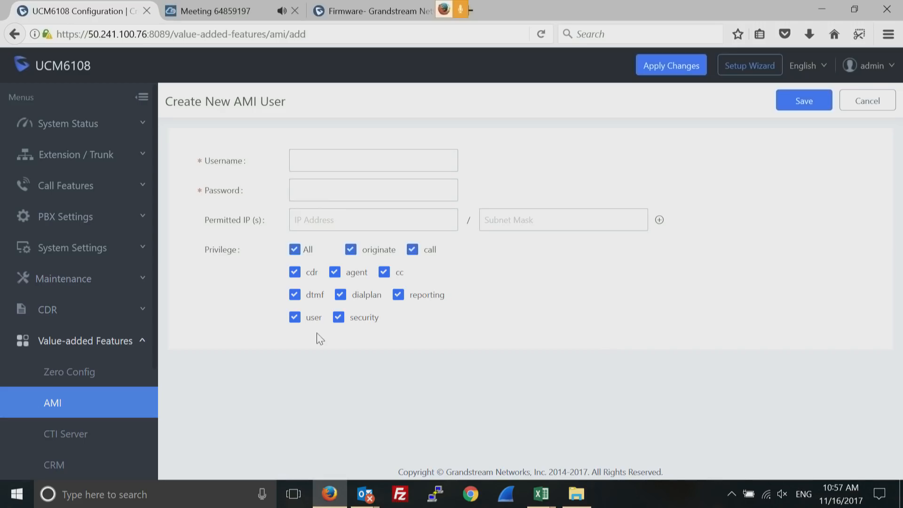
{"action": "left_click", "coordinate": [69, 436]}
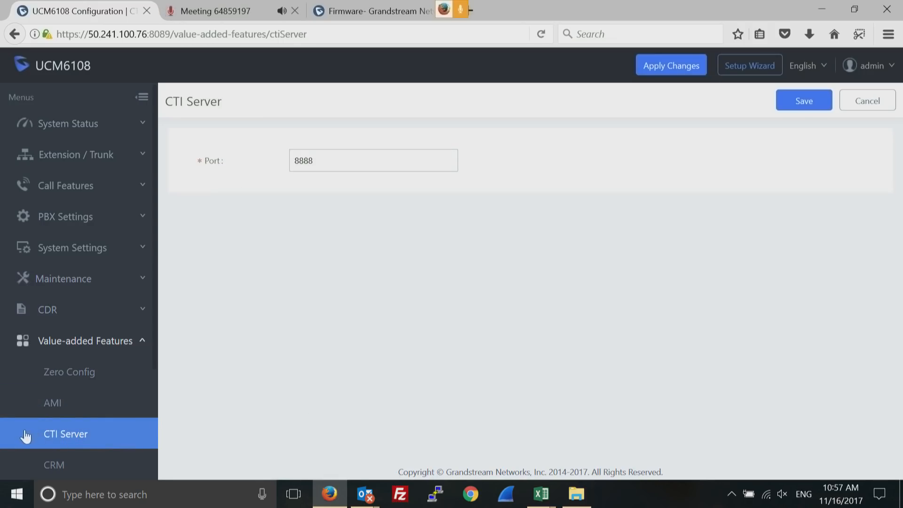
Clear a stray sidebar text selection and open the CRM page, where CRM System is Disabled
{"action": "left_click_drag", "start_coordinate": [26, 441], "coordinate": [27, 506]}
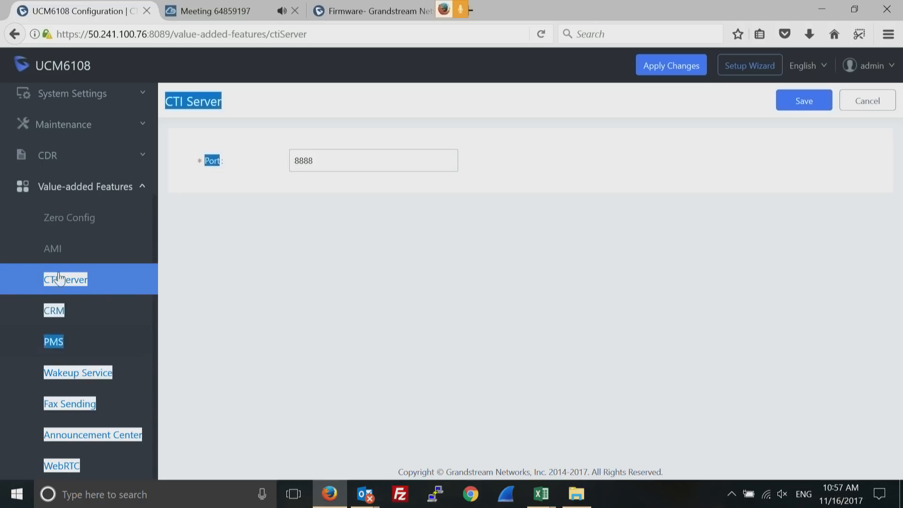
{"action": "left_click", "coordinate": [60, 279]}
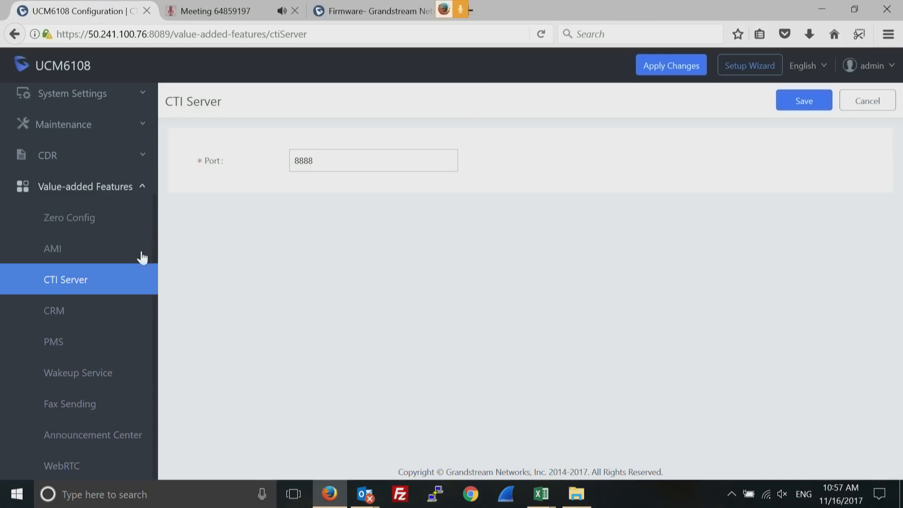
{"action": "left_click", "coordinate": [50, 312]}
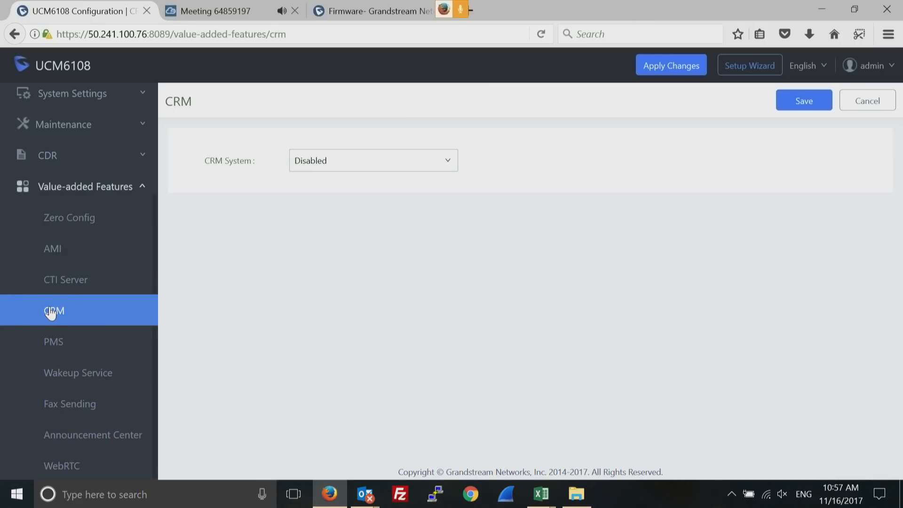
Set the CRM System to SugarCRM, then Salesforce, and open the PMS page with its module Disabled
{"action": "left_click", "coordinate": [445, 165]}
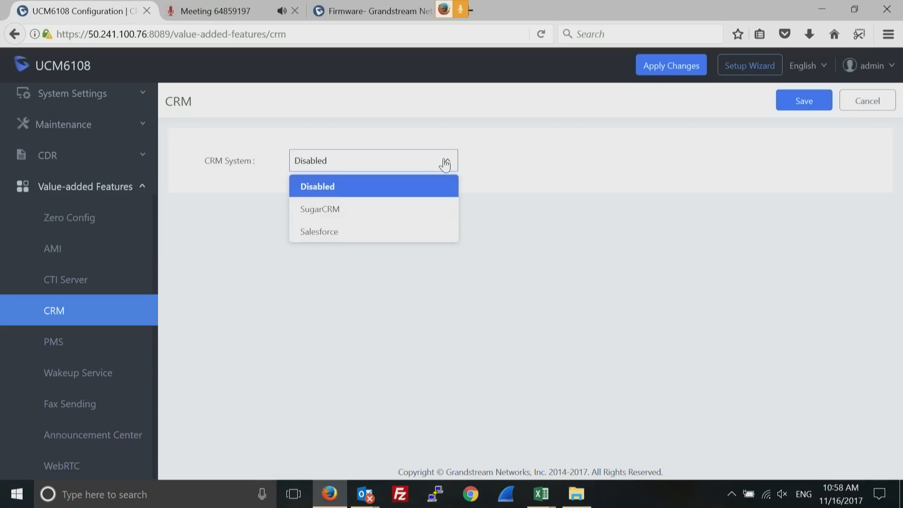
{"action": "left_click", "coordinate": [365, 212]}
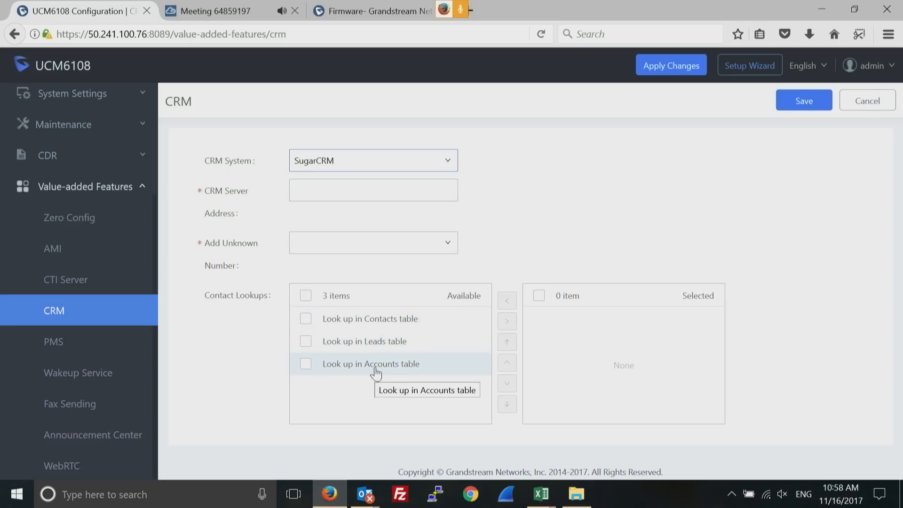
{"action": "left_click", "coordinate": [438, 161]}
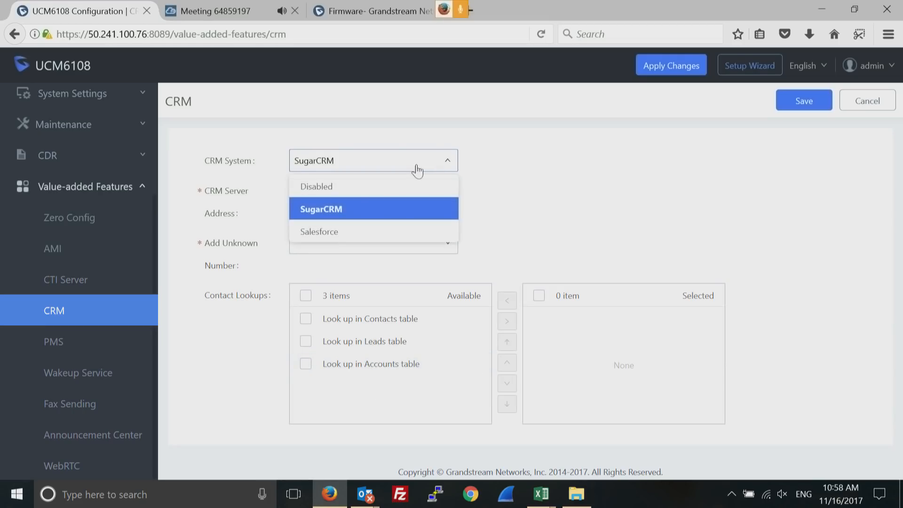
{"action": "left_click", "coordinate": [333, 232]}
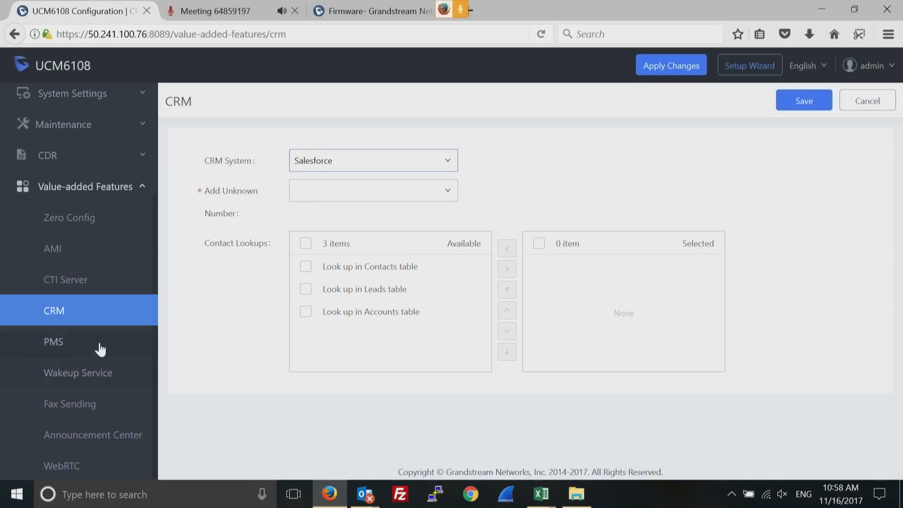
{"action": "left_click", "coordinate": [66, 346]}
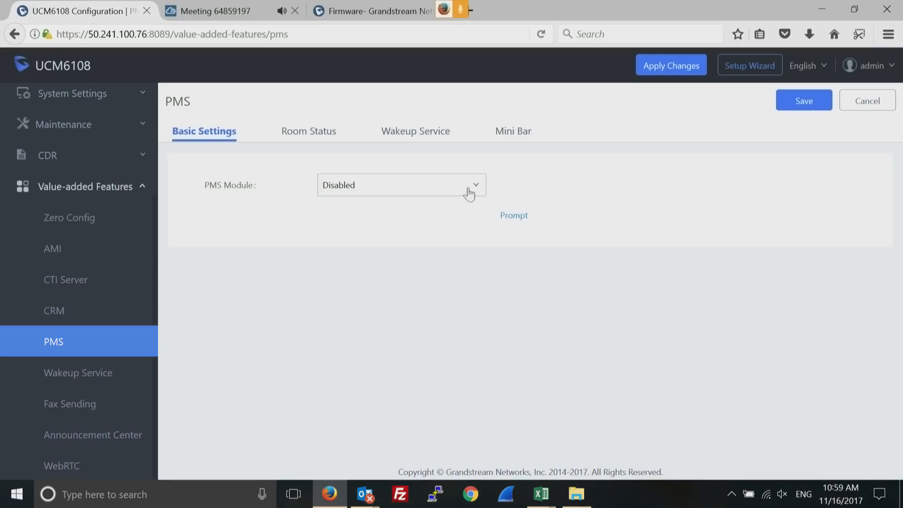
Leave the PMS module Disabled, view the Room Status, Wakeup Service and Mini Bar lists, then open Wakeup Service
{"action": "left_click", "coordinate": [471, 184]}
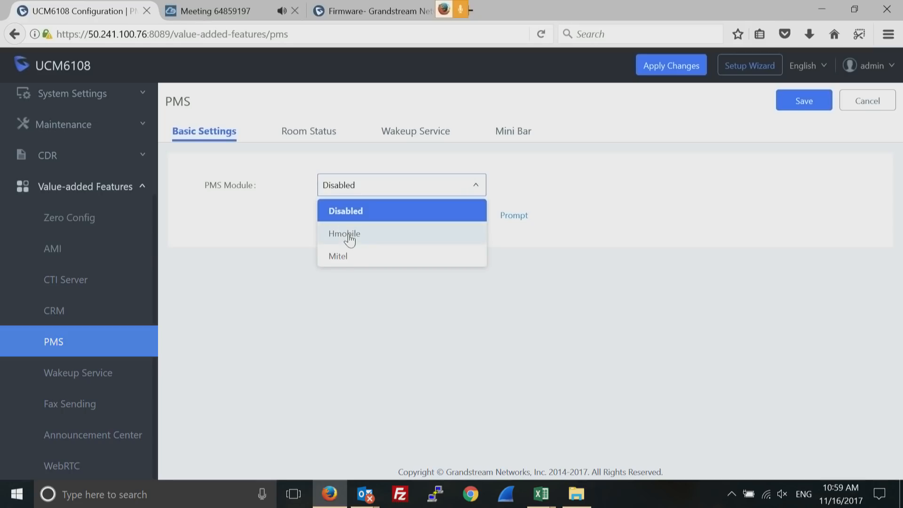
{"action": "left_click", "coordinate": [450, 319]}
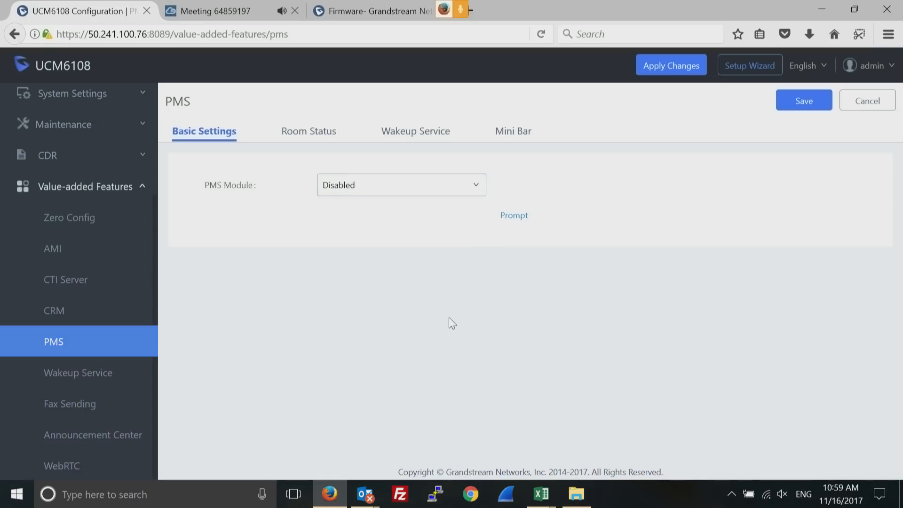
{"action": "left_click", "coordinate": [309, 134]}
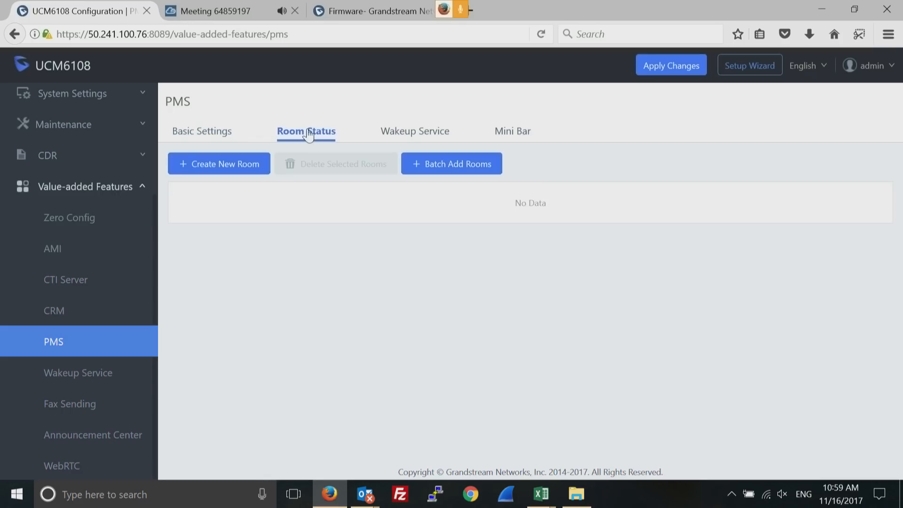
{"action": "left_click", "coordinate": [404, 135]}
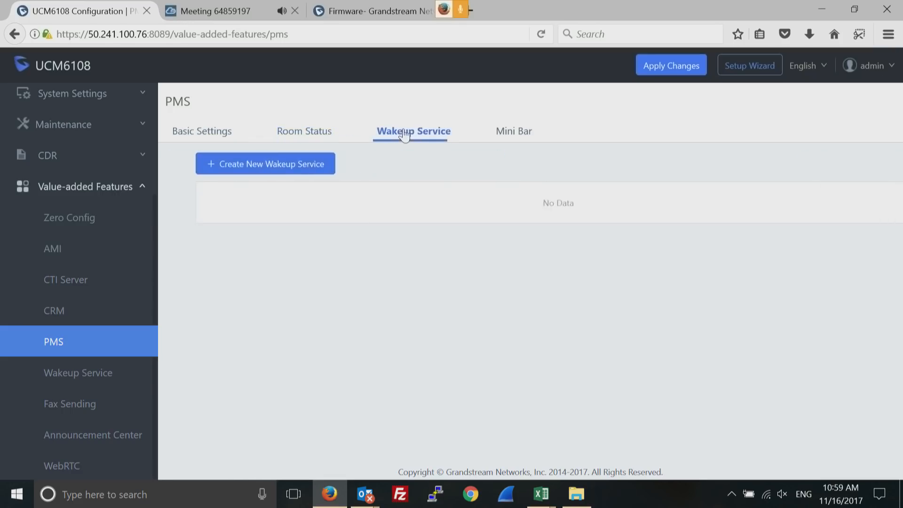
{"action": "left_click", "coordinate": [517, 136]}
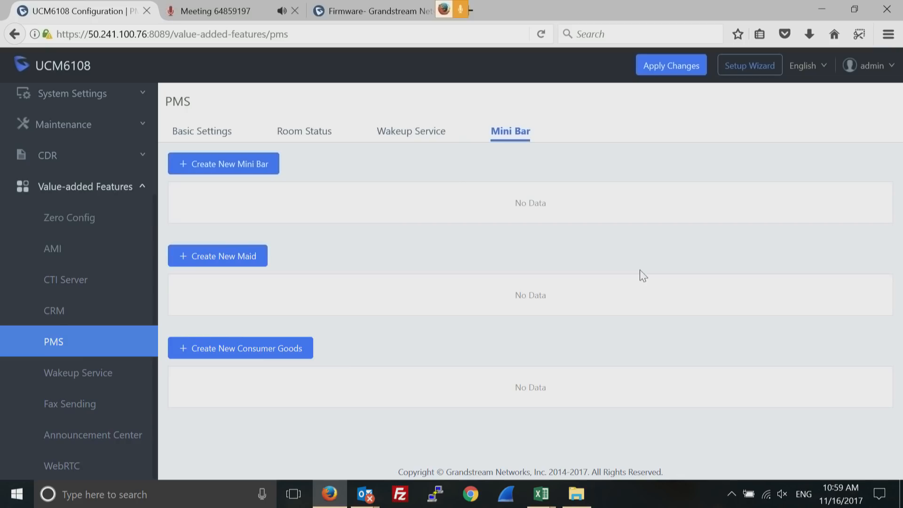
{"action": "left_click", "coordinate": [79, 373]}
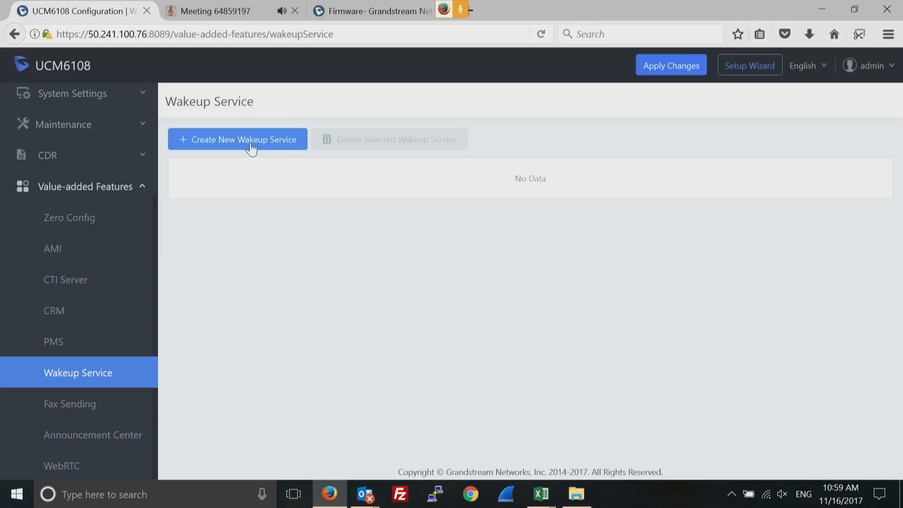
View the Fax Sending page's External Fax Number field, then open the empty Announcement Center page
{"action": "left_click", "coordinate": [79, 414]}
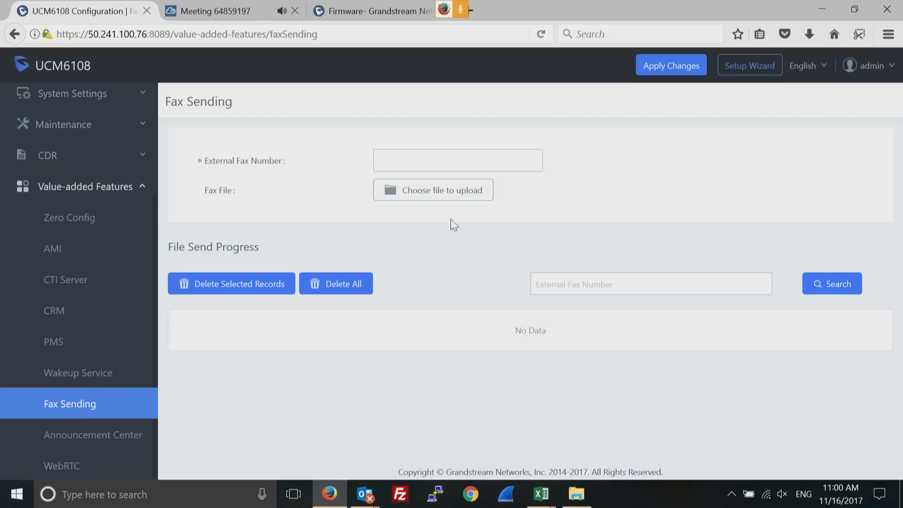
{"action": "left_click", "coordinate": [416, 166]}
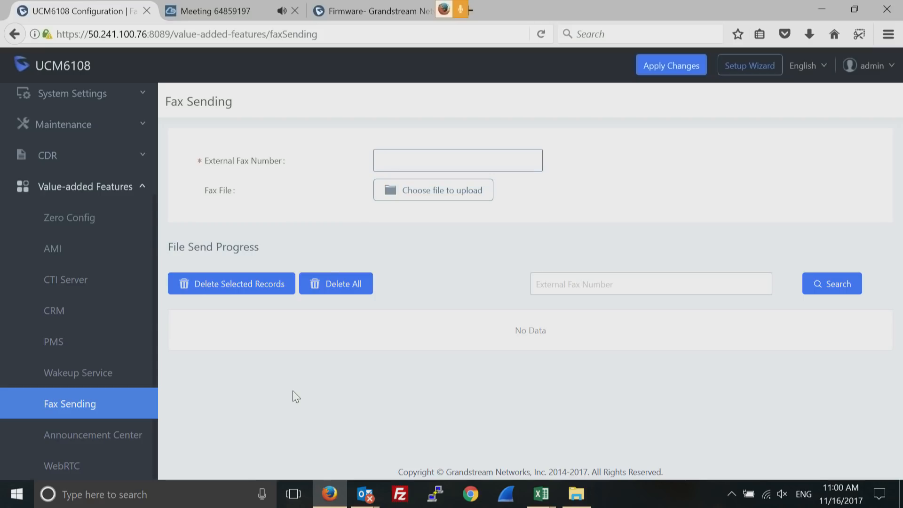
{"action": "double_click", "coordinate": [537, 330]}
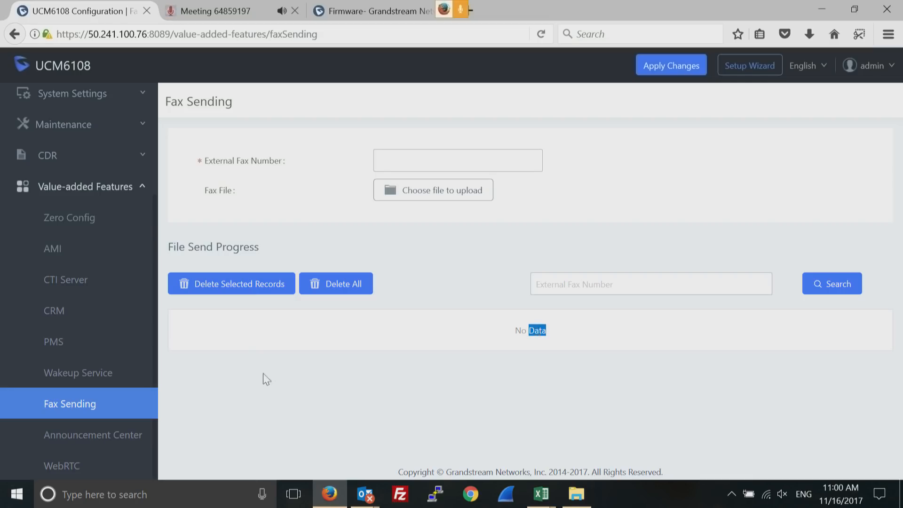
{"action": "left_click", "coordinate": [75, 435]}
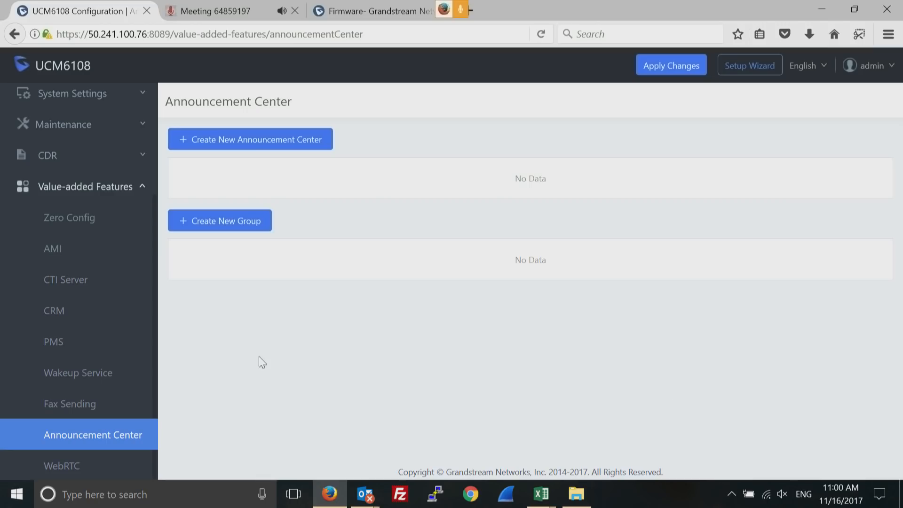
Clear an accidental selection and preview the new announcement center form, cancelling without saving
{"action": "left_click_drag", "start_coordinate": [19, 412], "coordinate": [32, 489]}
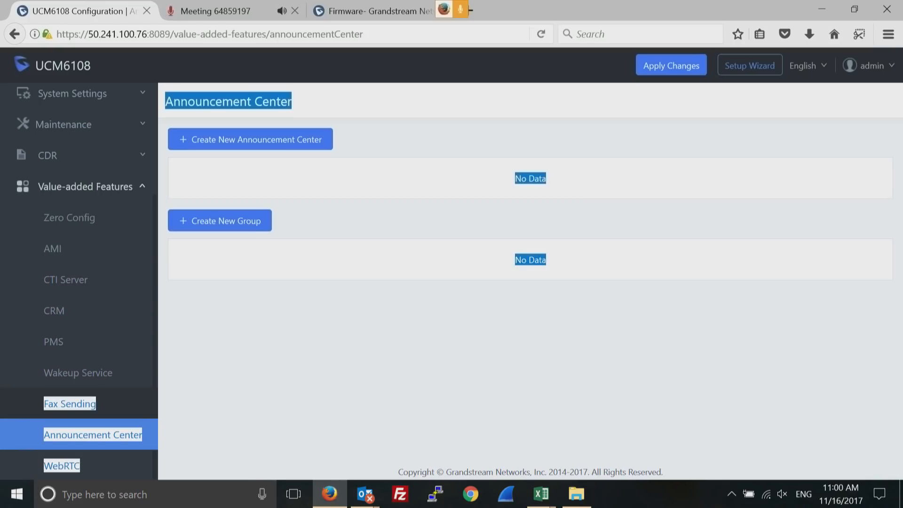
{"action": "left_click", "coordinate": [74, 440]}
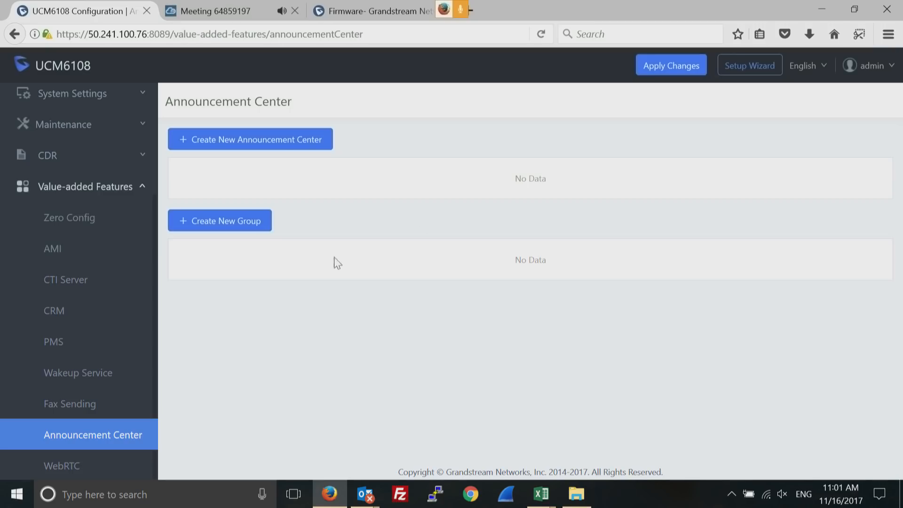
{"action": "left_click", "coordinate": [280, 141]}
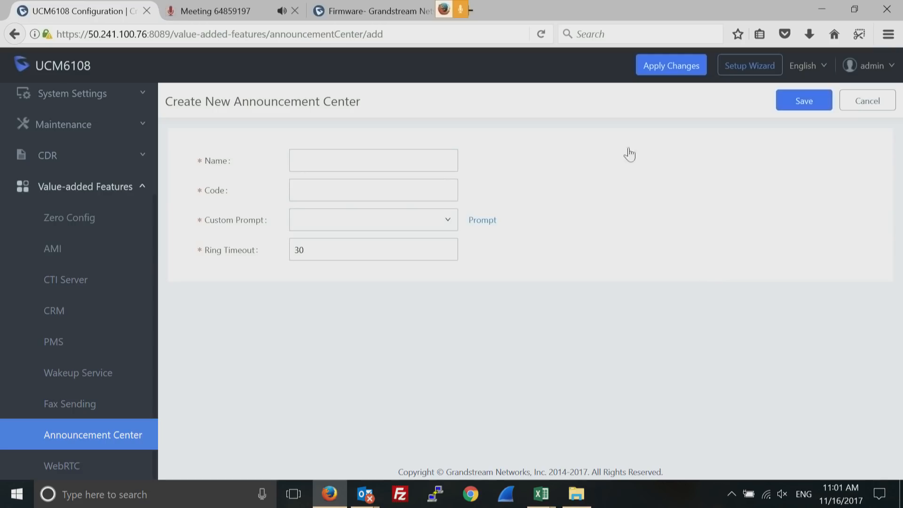
{"action": "left_click", "coordinate": [865, 104]}
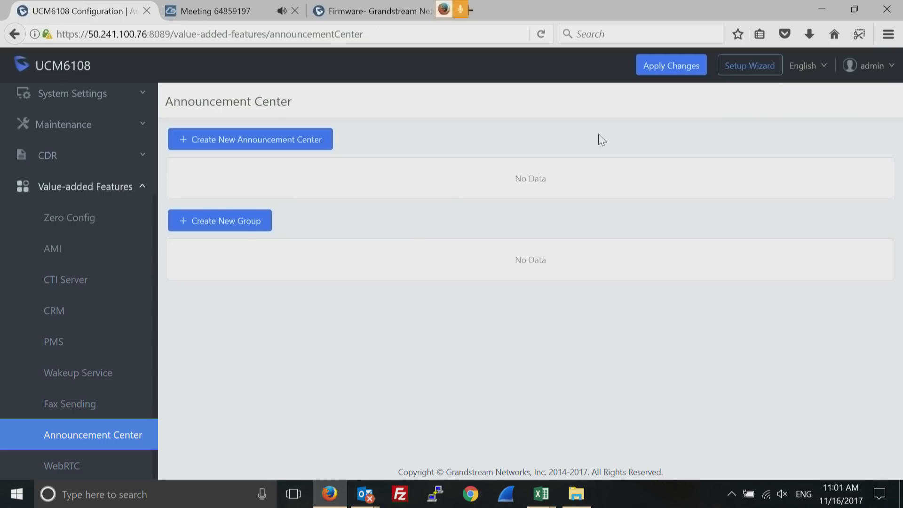
Preview the new announcement group form and its members list, cancel it, and collapse Value-added Features
{"action": "left_click", "coordinate": [240, 227]}
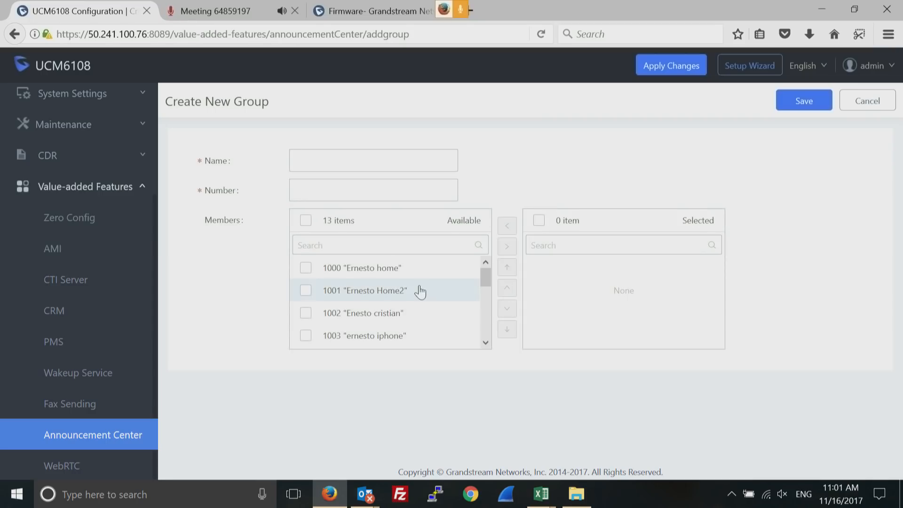
{"action": "left_click_drag", "start_coordinate": [486, 278], "coordinate": [486, 339]}
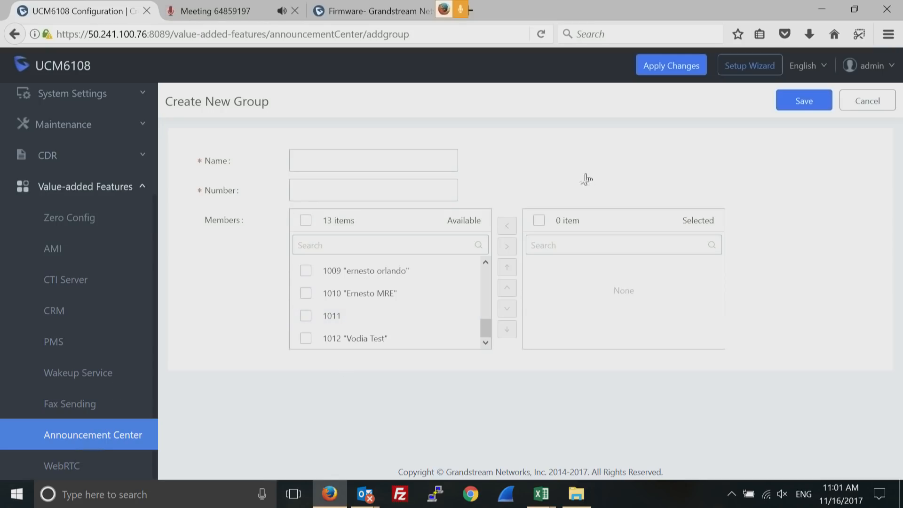
{"action": "left_click", "coordinate": [860, 102]}
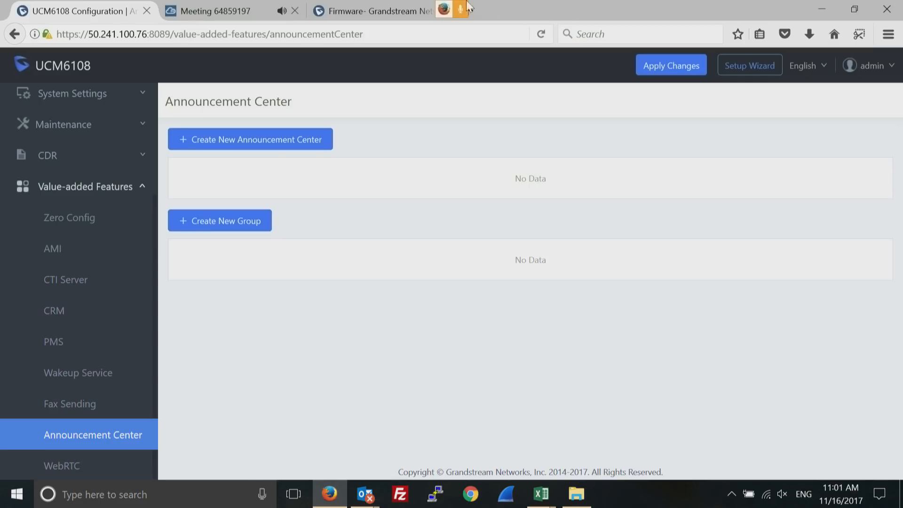
{"action": "left_click", "coordinate": [56, 187]}
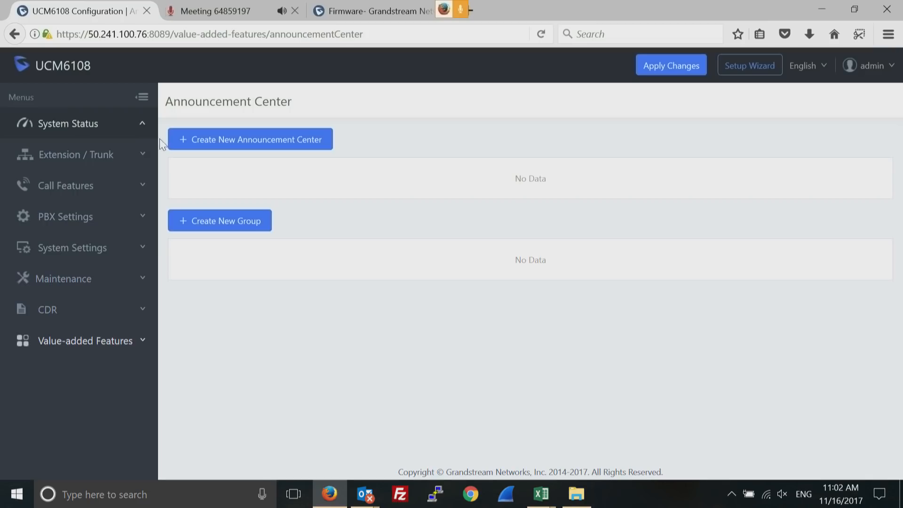
Open the System Status Dashboard (1% CPU, 20% memory, 2 trunks), briefly checking the Meeting tab
{"action": "left_click", "coordinate": [78, 122]}
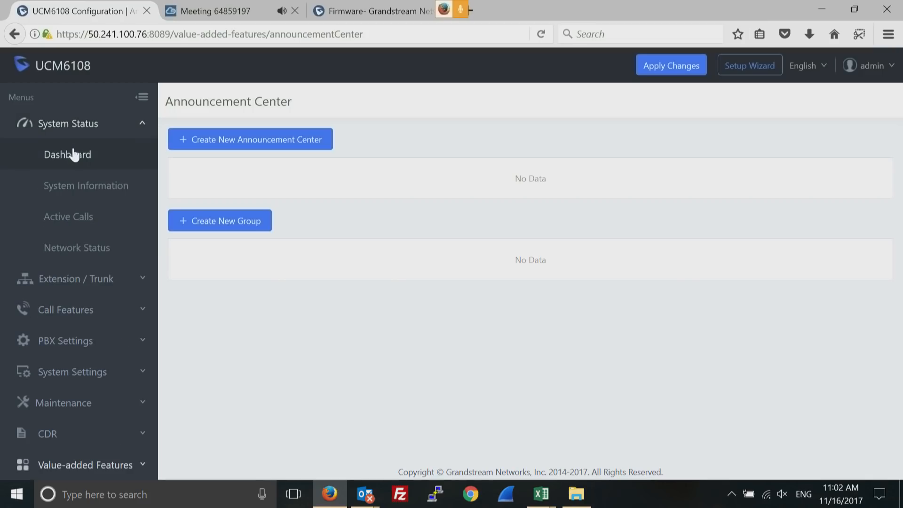
{"action": "left_click", "coordinate": [74, 155]}
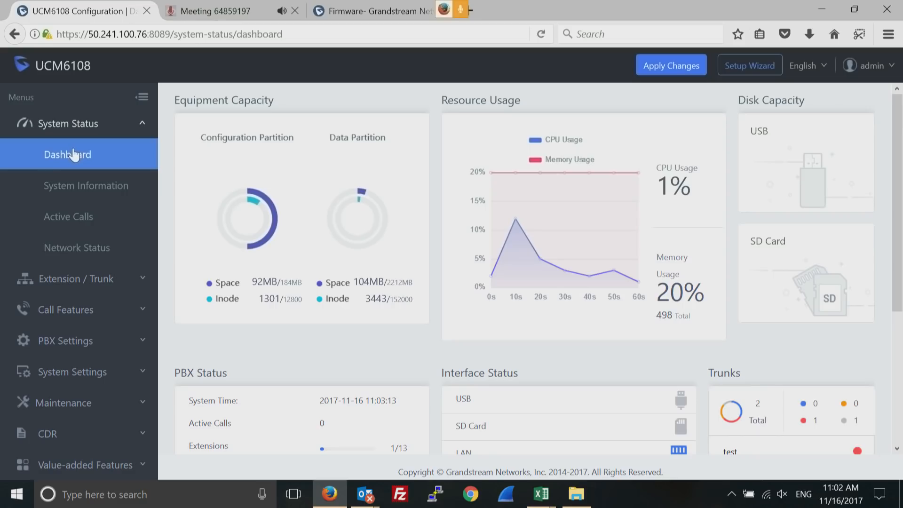
{"action": "left_click", "coordinate": [236, 15]}
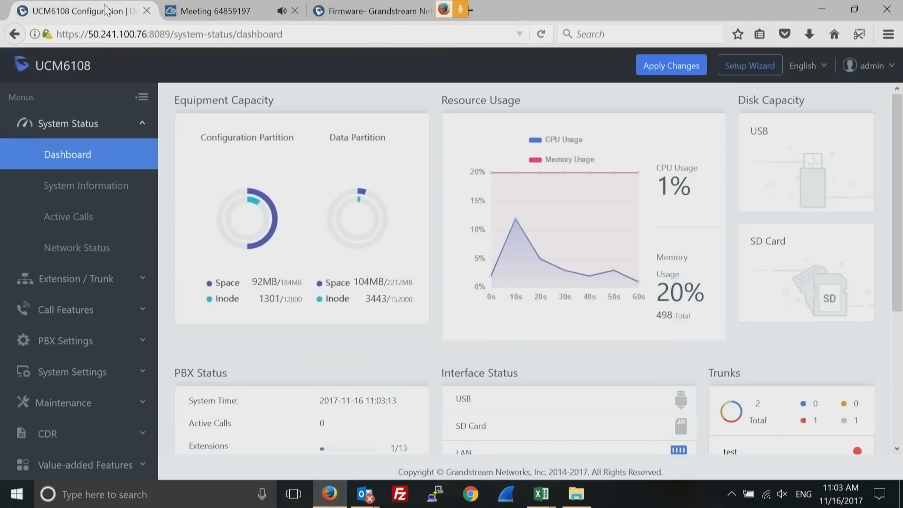
{"action": "left_click", "coordinate": [107, 11]}
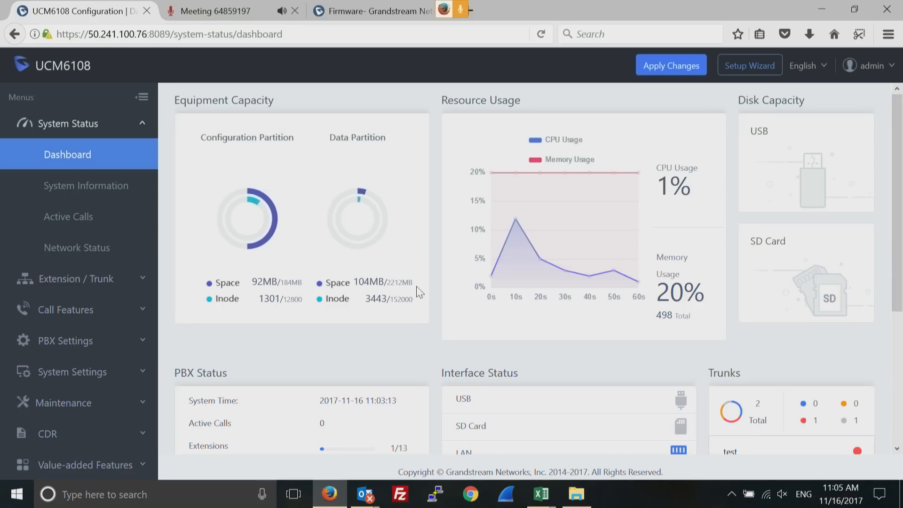
Open the VoIP Trunks list, showing the testsip SIP peer trunk at 192.168.22.101
{"action": "left_click", "coordinate": [122, 281]}
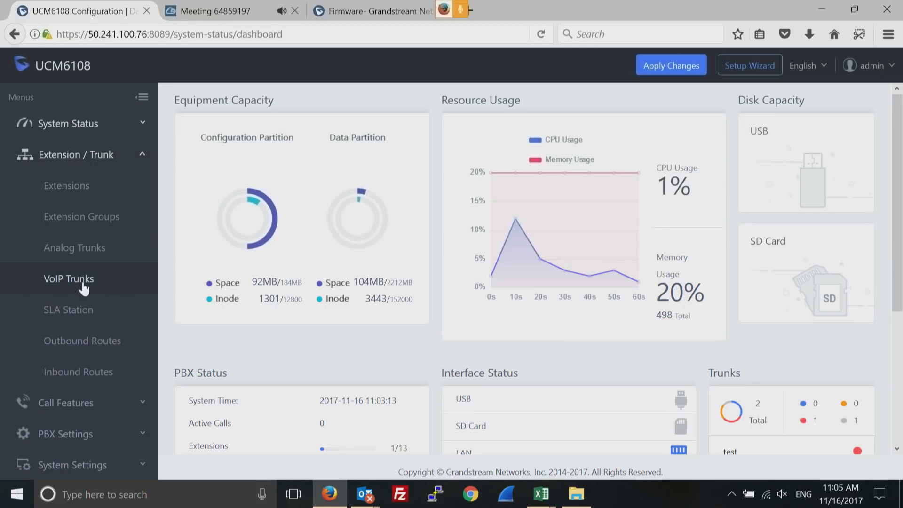
{"action": "left_click", "coordinate": [84, 288]}
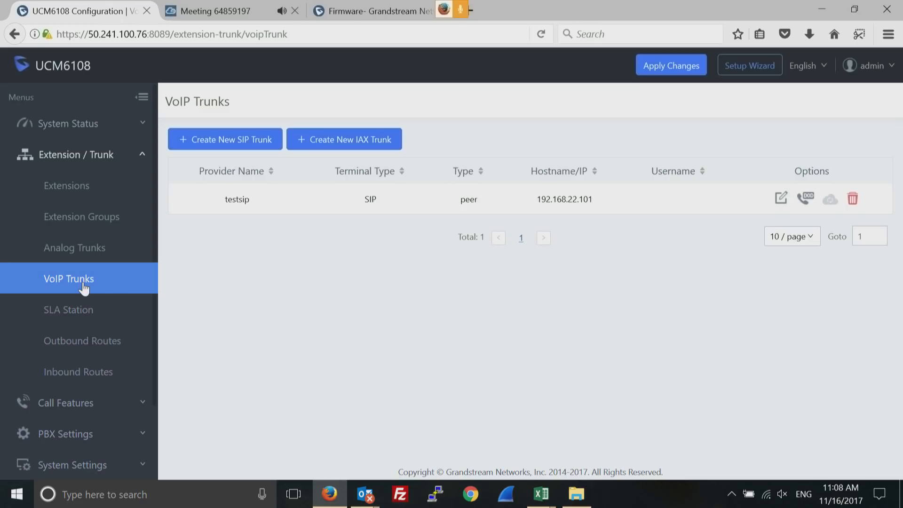
Collapse Extension / Trunk and open Zero Config under Value-added Features
{"action": "left_click", "coordinate": [145, 158]}
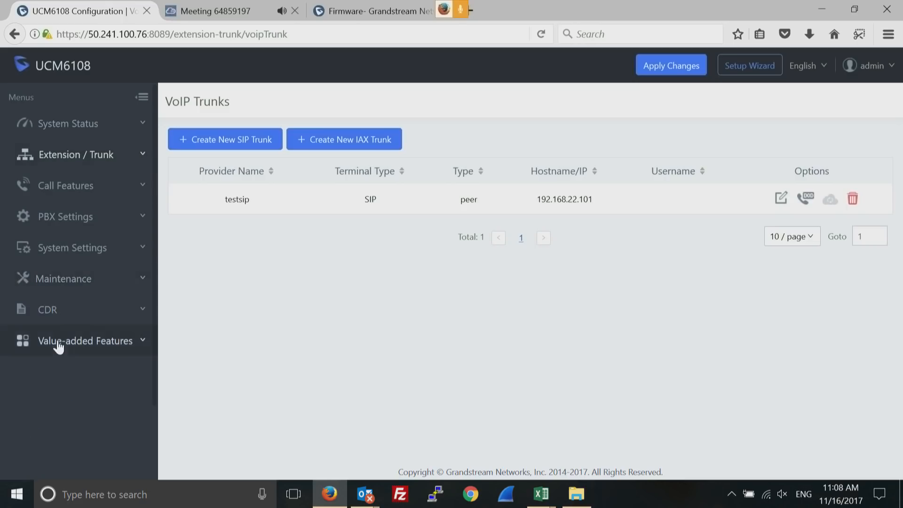
{"action": "left_click", "coordinate": [148, 343]}
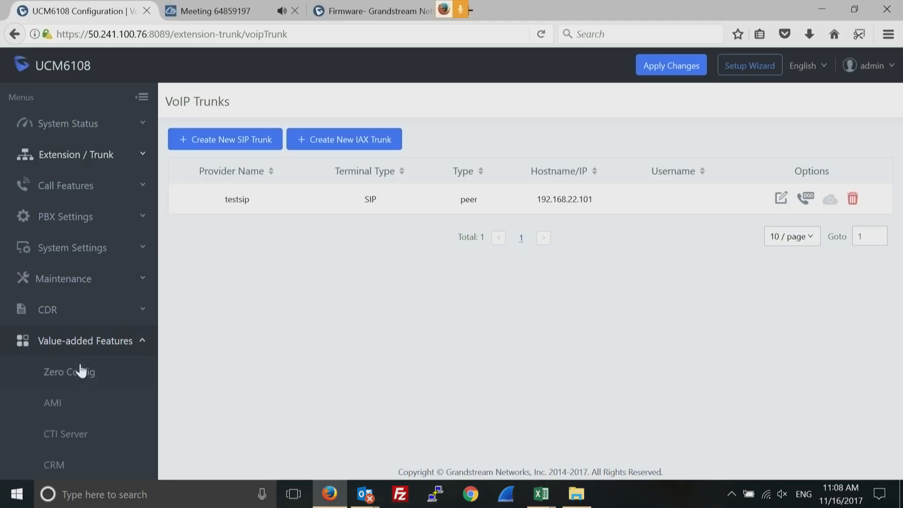
{"action": "left_click", "coordinate": [73, 373]}
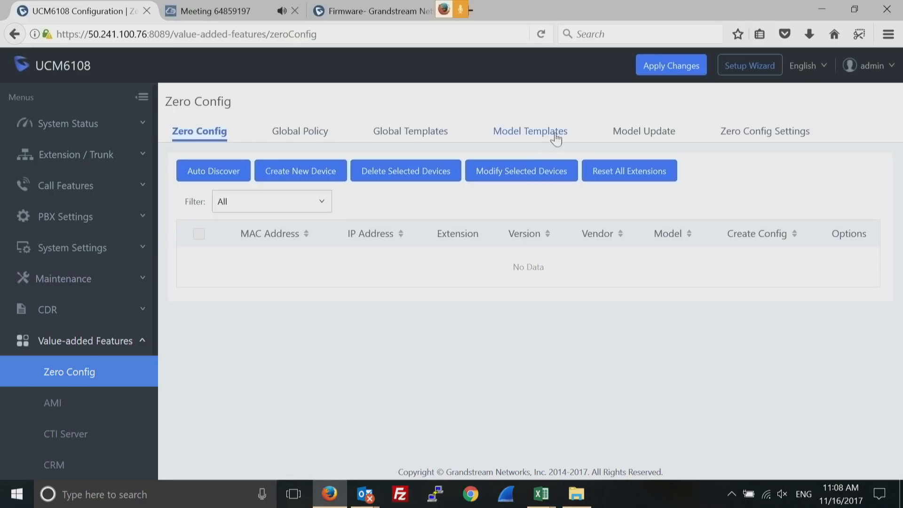
Check the Model Update packages, return to the empty Zero Config device list, then go to the firmware page
{"action": "left_click", "coordinate": [642, 134]}
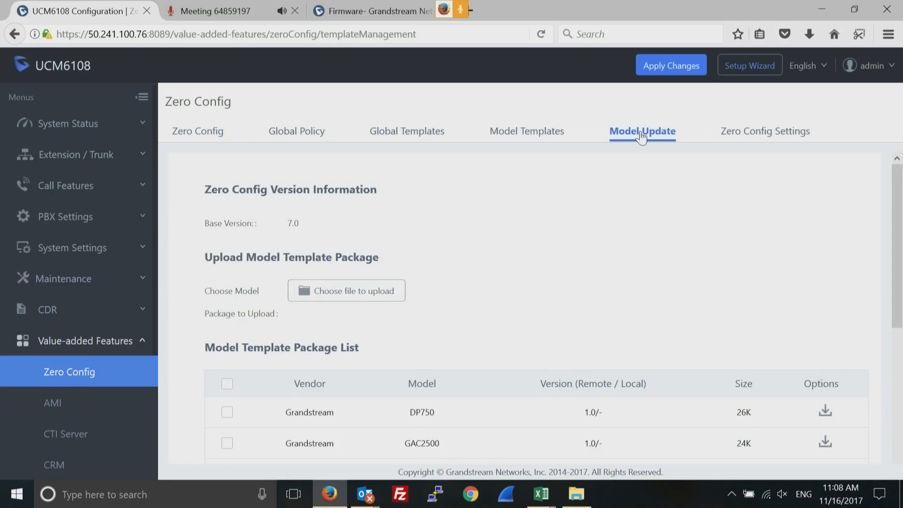
{"action": "left_click_drag", "start_coordinate": [897, 251], "coordinate": [892, 280]}
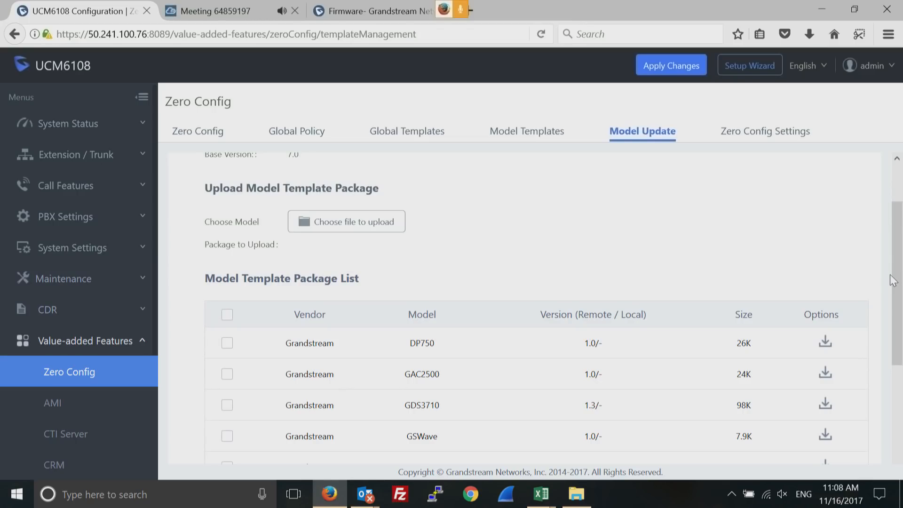
{"action": "left_click", "coordinate": [194, 132]}
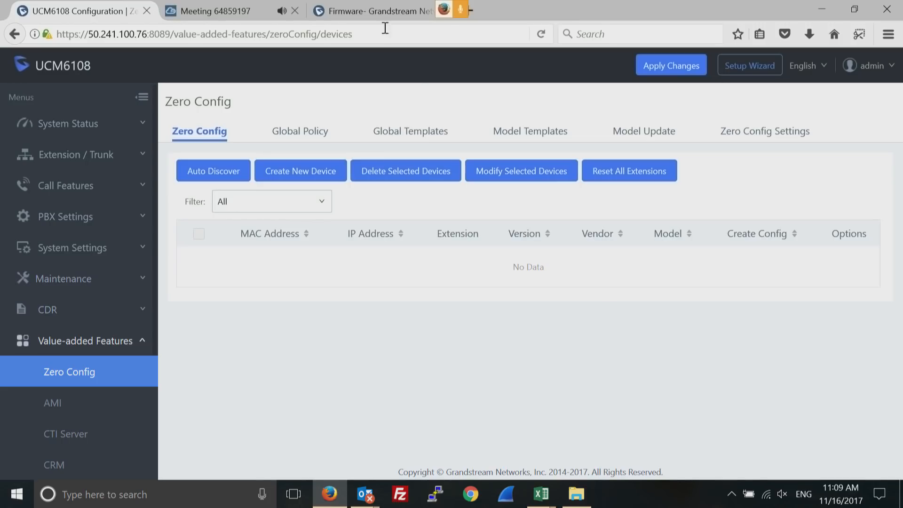
{"action": "left_click", "coordinate": [377, 12]}
Download config-template.zip from Support > Tools and open it with Windows Explorer
{"action": "mouse_move", "coordinate": [534, 96]}
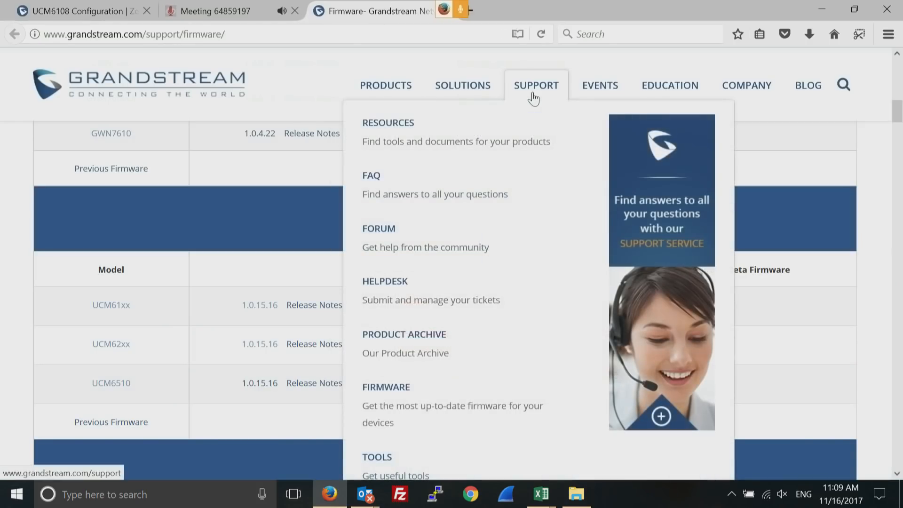
{"action": "left_click", "coordinate": [382, 460]}
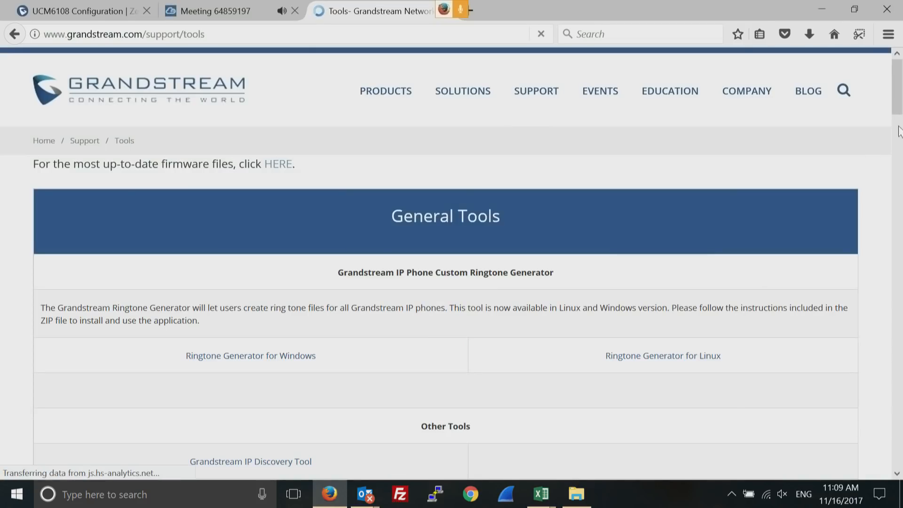
{"action": "left_click_drag", "start_coordinate": [898, 106], "coordinate": [895, 228]}
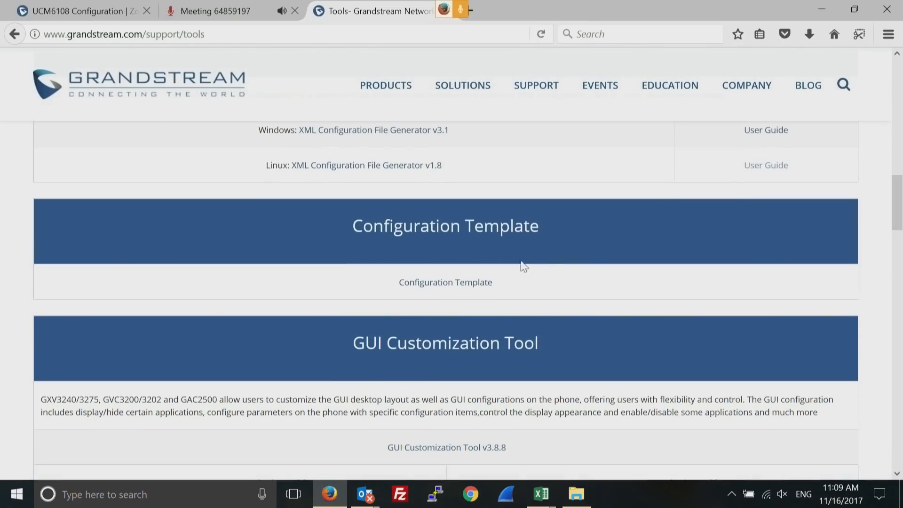
{"action": "left_click", "coordinate": [447, 283]}
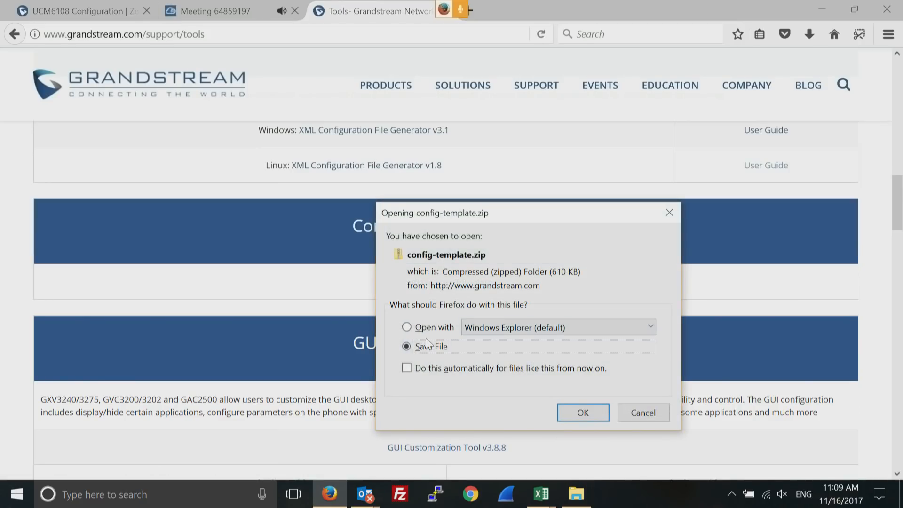
{"action": "left_click", "coordinate": [408, 328]}
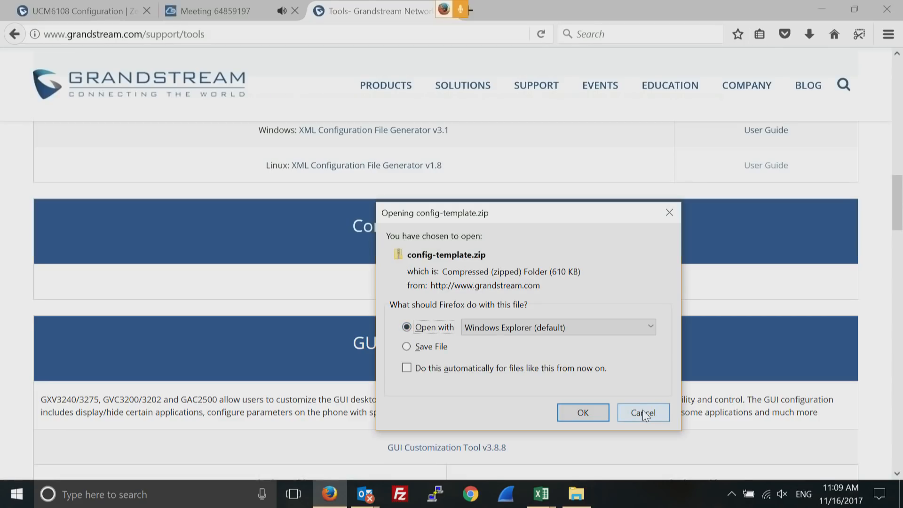
{"action": "left_click", "coordinate": [583, 413]}
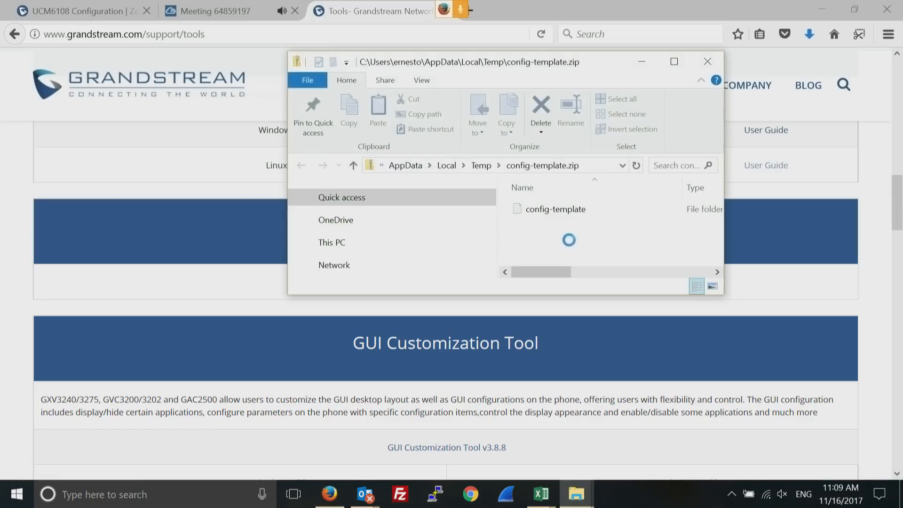
Open dp750_config_1.0.3.23.txt from the config-template folder in Notepad
{"action": "double_click", "coordinate": [532, 212]}
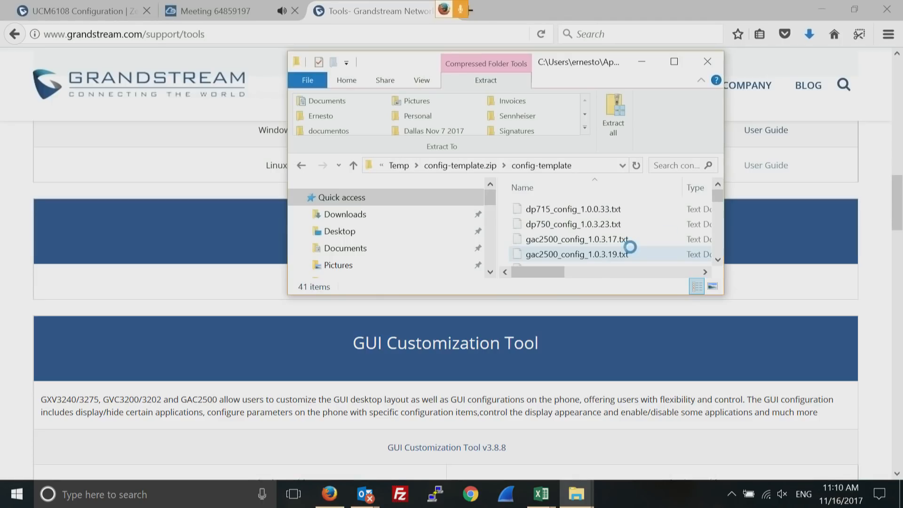
{"action": "left_click", "coordinate": [547, 226]}
{"action": "double_click", "coordinate": [547, 225]}
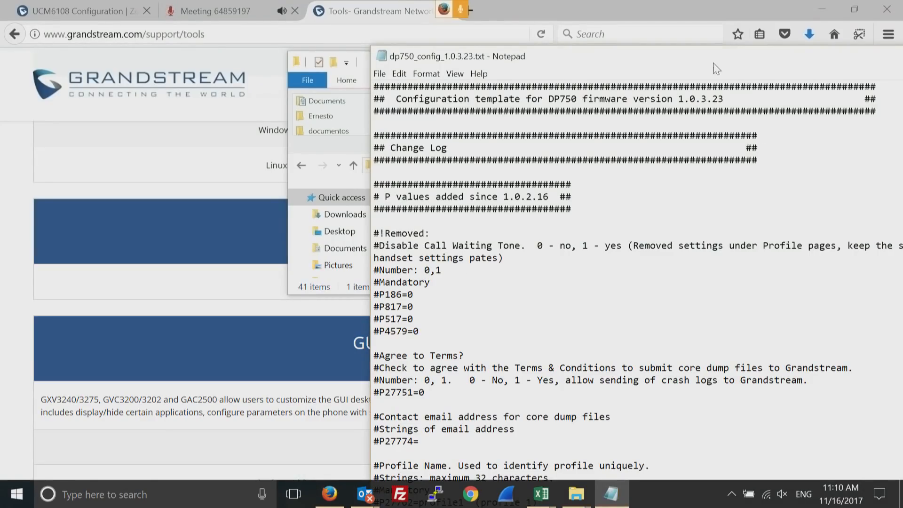
Find P198=100 under #Special Feature in the DP750 template, then close Notepad and Explorer
{"action": "left_click_drag", "start_coordinate": [708, 62], "coordinate": [497, 43]}
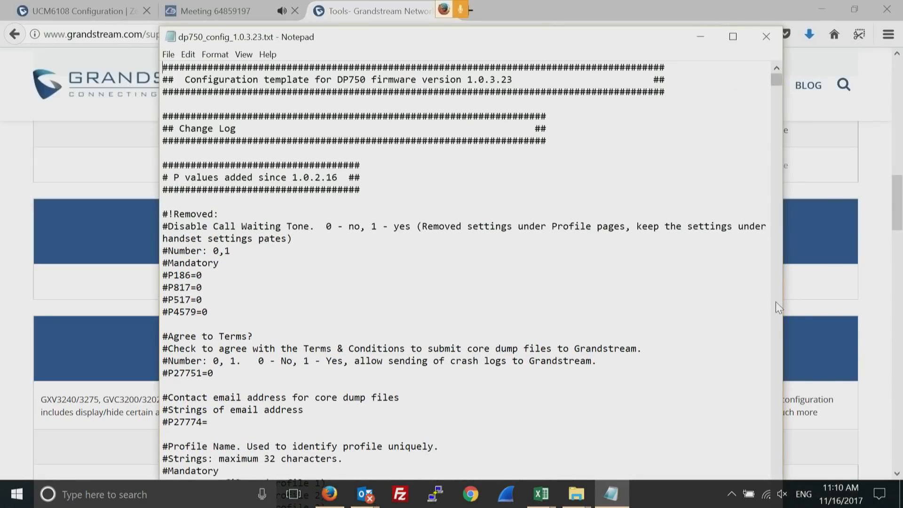
{"action": "scroll", "coordinate": [775, 301], "scroll_direction": "down", "scroll_amount": 20}
{"action": "left_click_drag", "start_coordinate": [775, 128], "coordinate": [775, 197]}
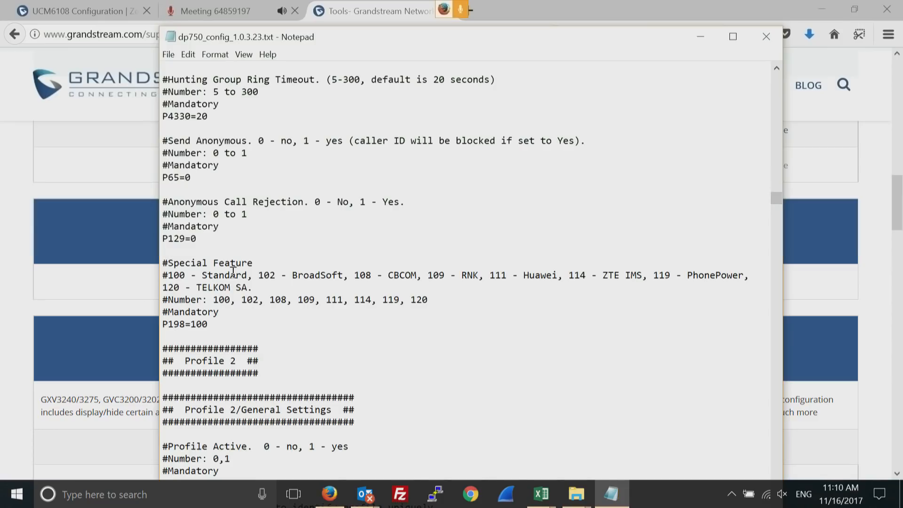
{"action": "left_click_drag", "start_coordinate": [254, 263], "coordinate": [168, 265]}
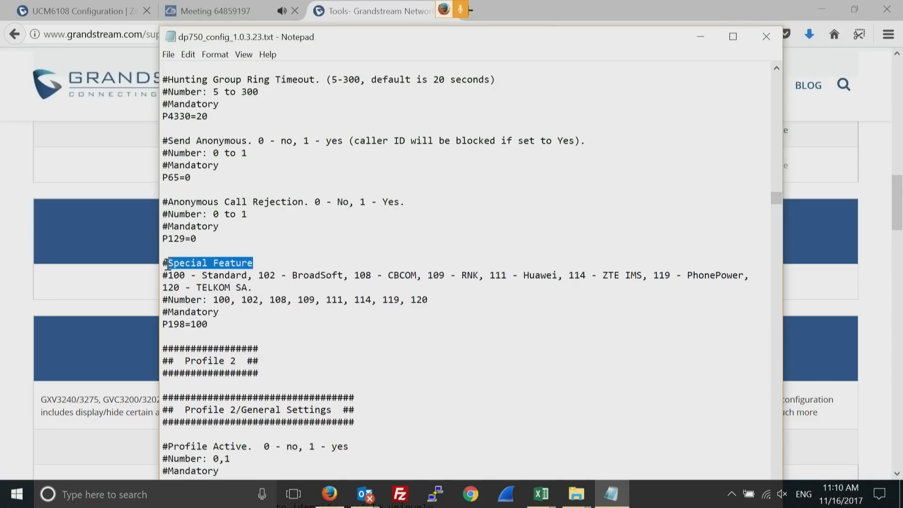
{"action": "left_click_drag", "start_coordinate": [209, 324], "coordinate": [160, 325]}
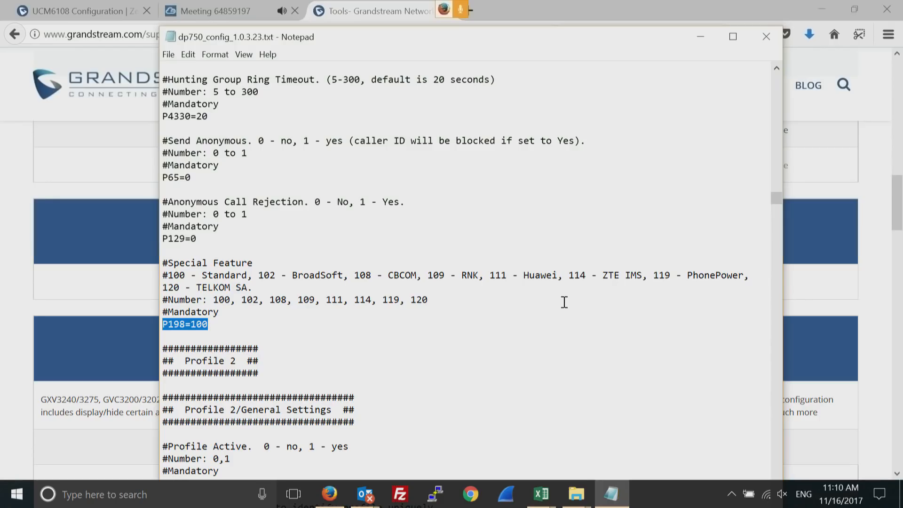
{"action": "left_click", "coordinate": [766, 37]}
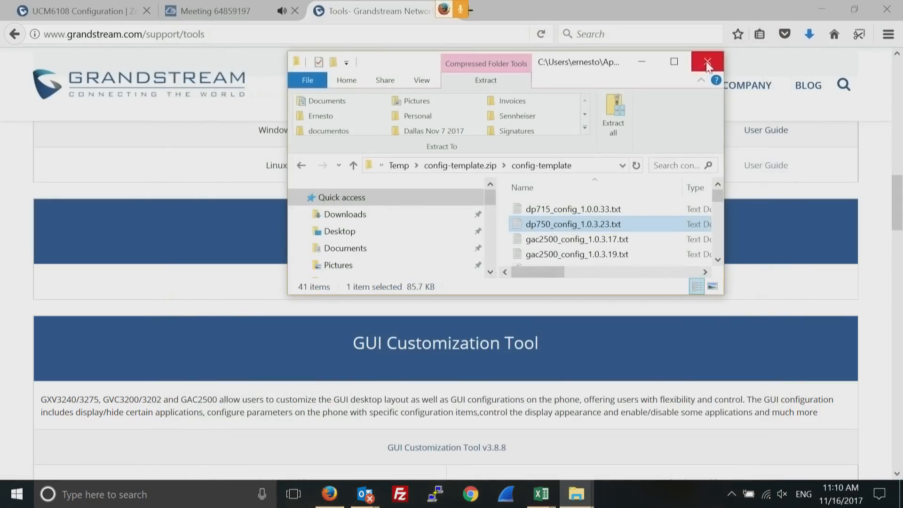
{"action": "left_click", "coordinate": [708, 63]}
Return to the UCM6108 Configuration tab and expand Extension / Trunk in the sidebar
{"action": "left_click", "coordinate": [97, 11]}
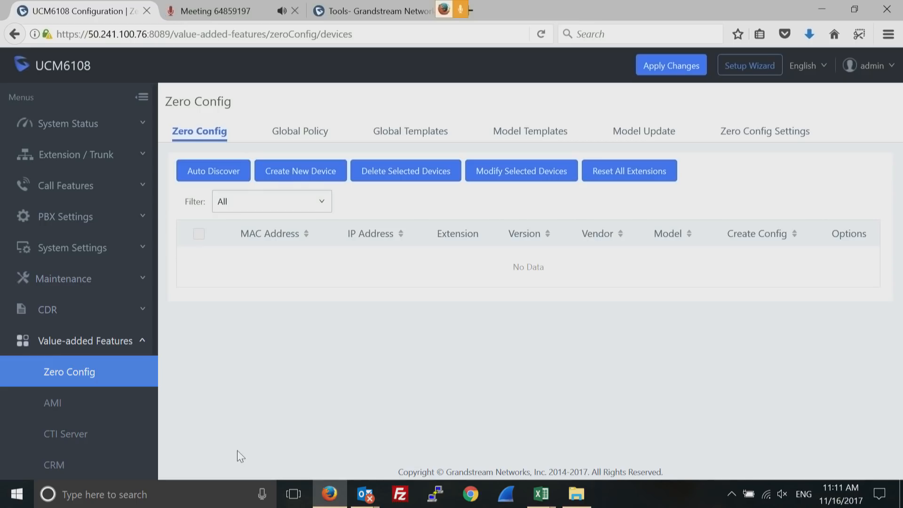
{"action": "left_click", "coordinate": [134, 156]}
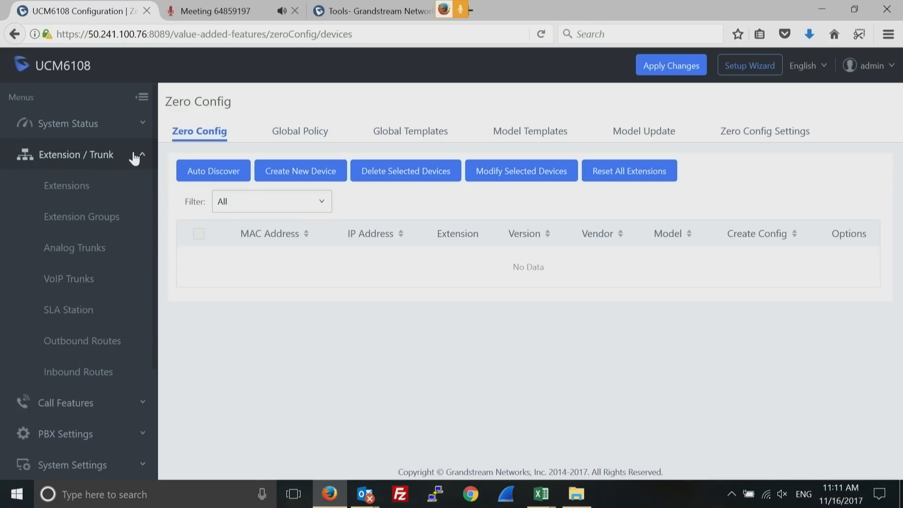
Show Inbound Routes for SIP Trunks -- testsip, including pattern _5556677 to extension 1005
{"action": "left_click", "coordinate": [78, 374]}
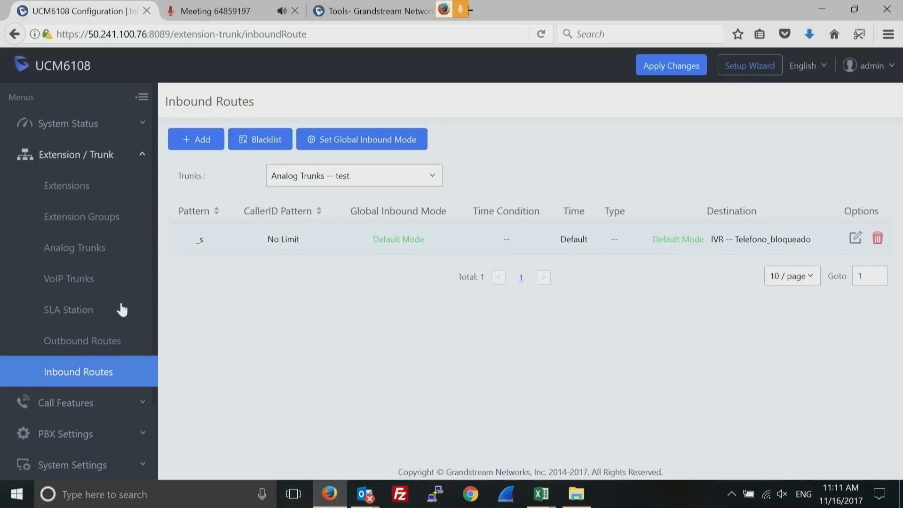
{"action": "left_click", "coordinate": [424, 178]}
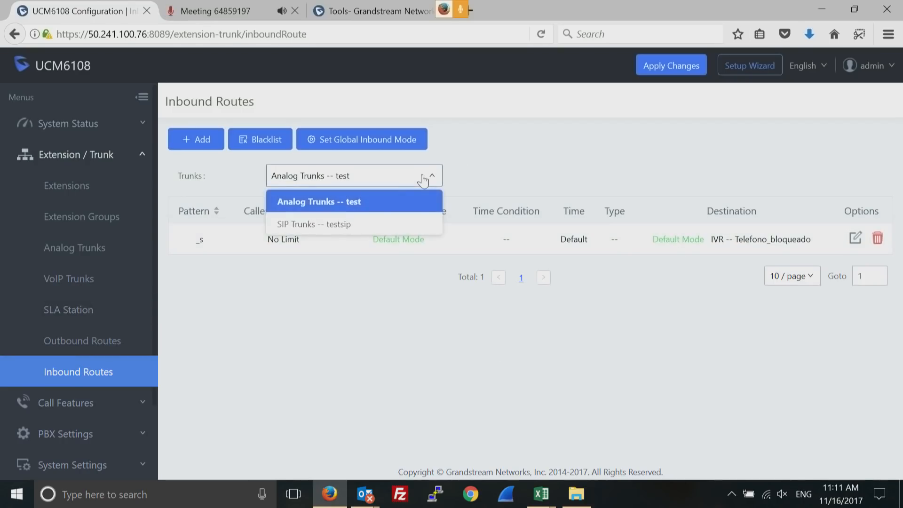
{"action": "left_click", "coordinate": [338, 224]}
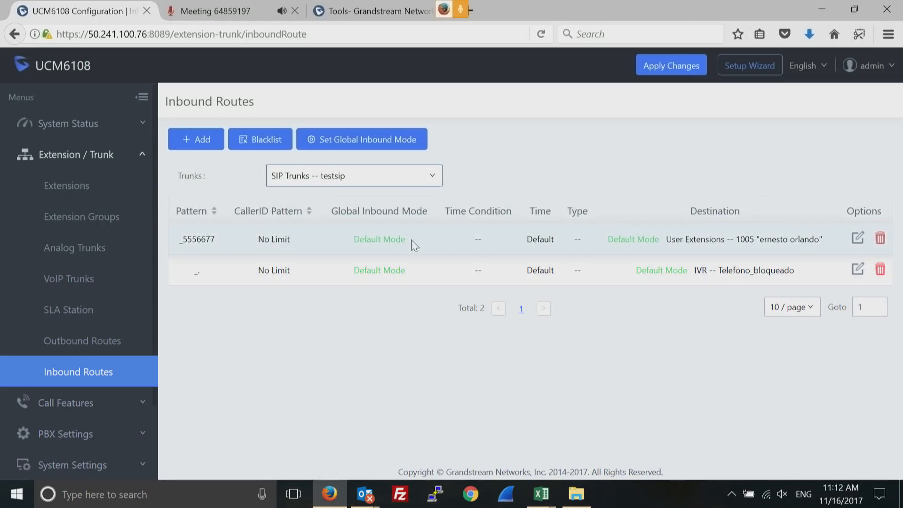
Set the _5556677 inbound route's Alert-info ring to Bellcore-dr3
{"action": "left_click", "coordinate": [858, 240]}
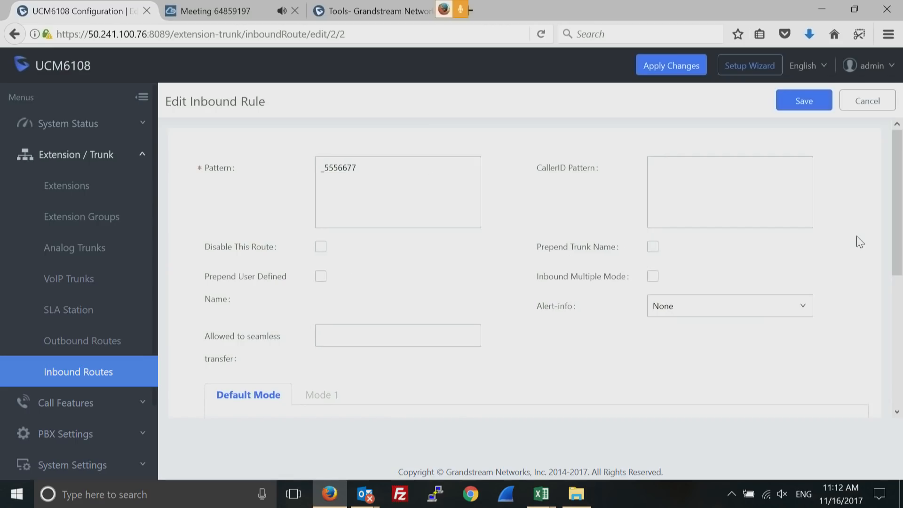
{"action": "left_click", "coordinate": [799, 308]}
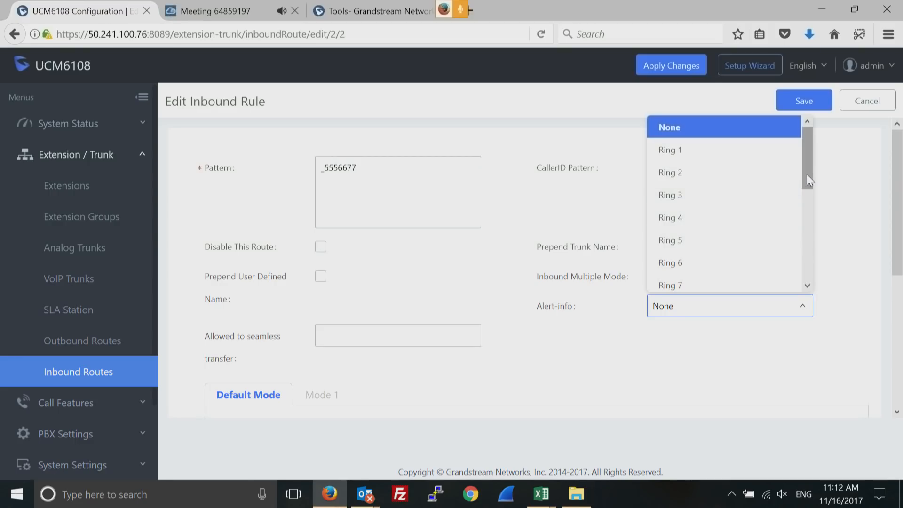
{"action": "left_click_drag", "start_coordinate": [807, 174], "coordinate": [804, 226]}
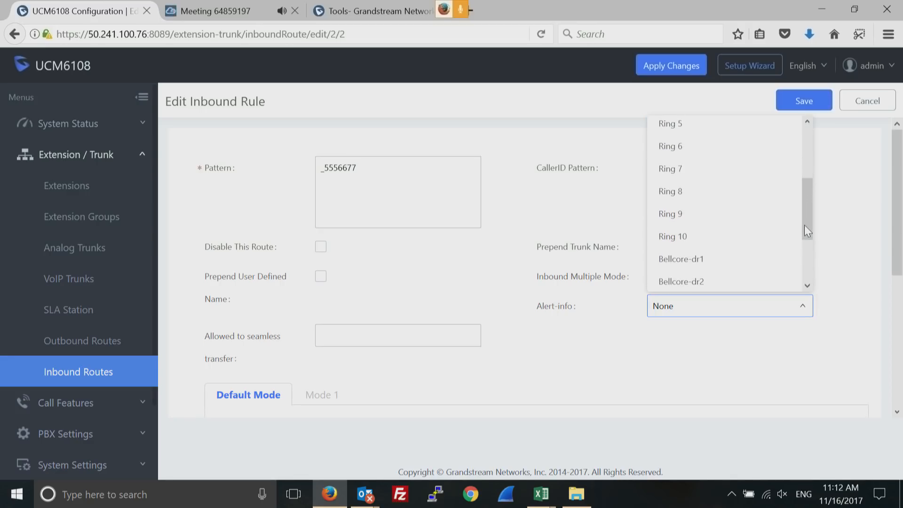
{"action": "left_click_drag", "start_coordinate": [804, 225], "coordinate": [796, 282]}
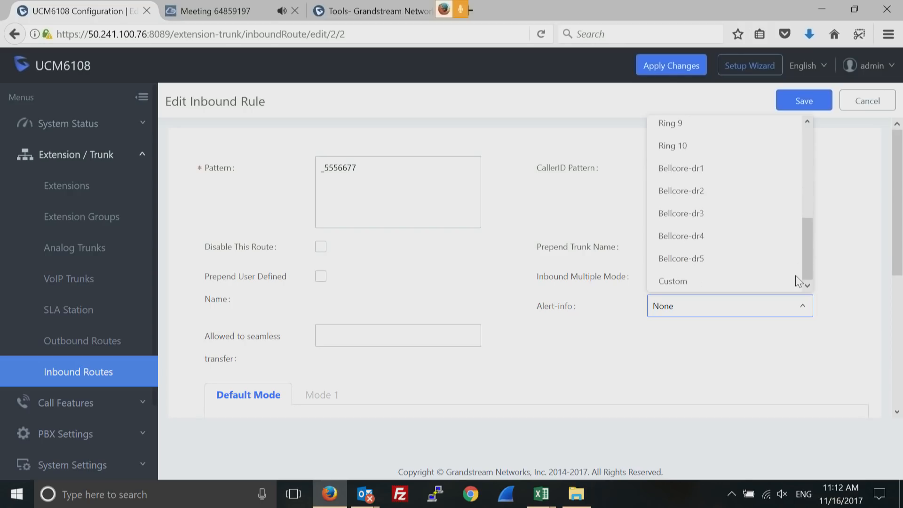
{"action": "left_click", "coordinate": [708, 218]}
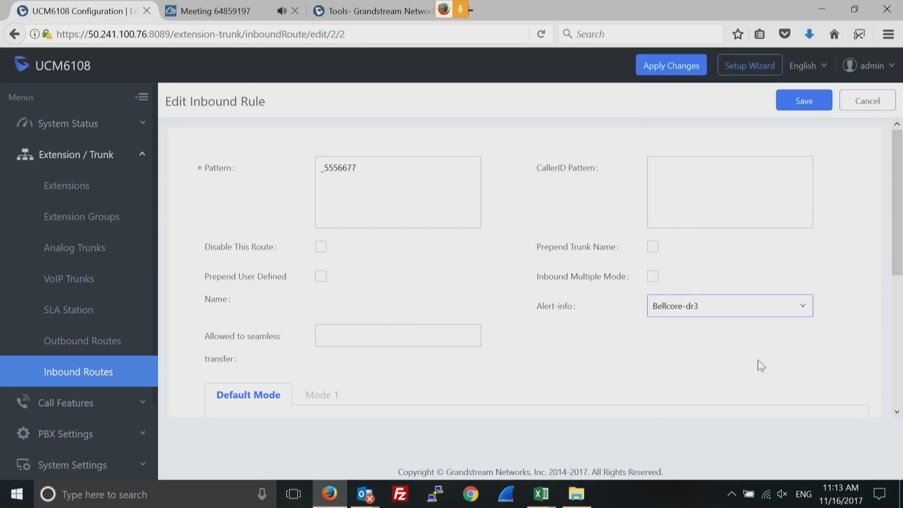
Keep extension 1005 as the rule's destination, then switch to the Grandstream tools page
{"action": "double_click", "coordinate": [342, 167]}
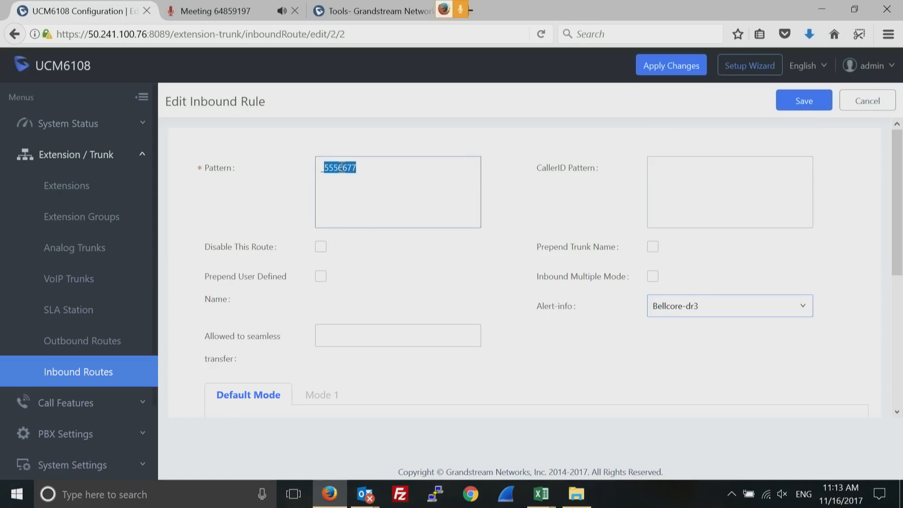
{"action": "left_click_drag", "start_coordinate": [895, 223], "coordinate": [879, 357]}
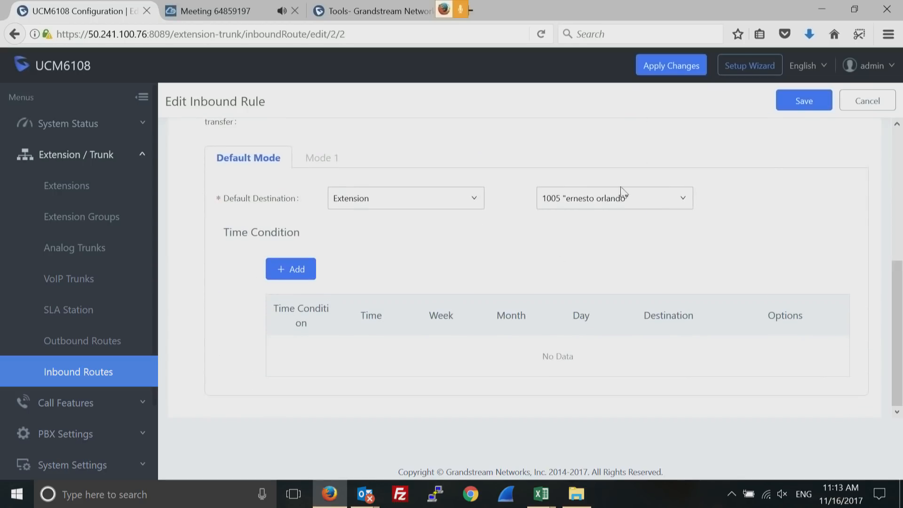
{"action": "left_click", "coordinate": [651, 202]}
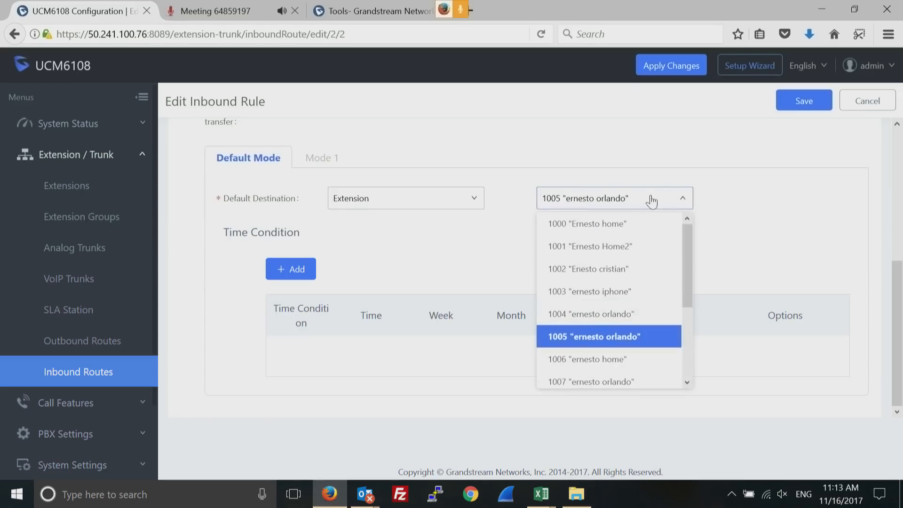
{"action": "left_click", "coordinate": [761, 208]}
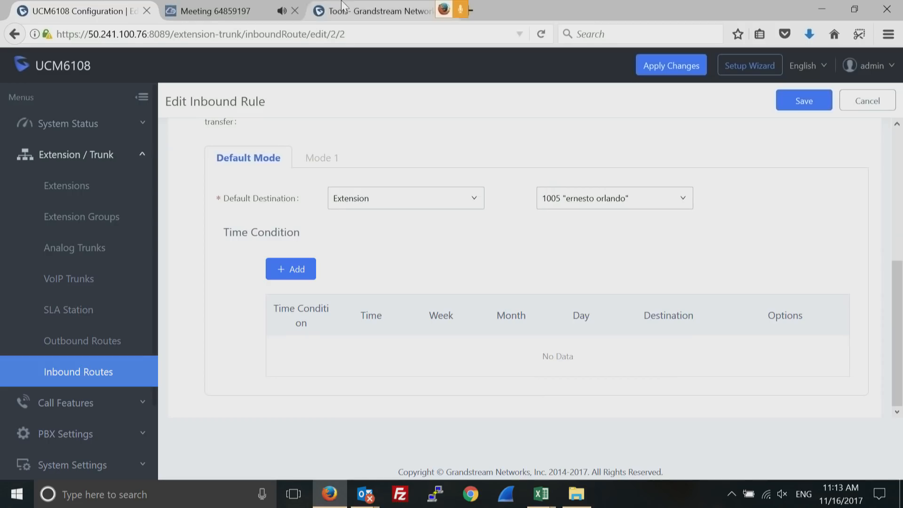
{"action": "left_click", "coordinate": [358, 9]}
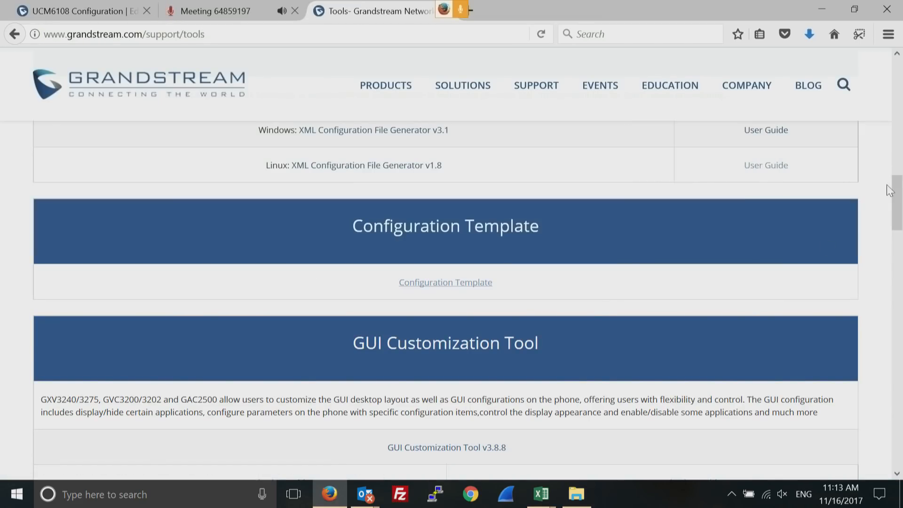
Scroll to General Tools with the Ringtone Generator downloads, then return to the inbound rule form
{"action": "left_click_drag", "start_coordinate": [893, 196], "coordinate": [881, 211]}
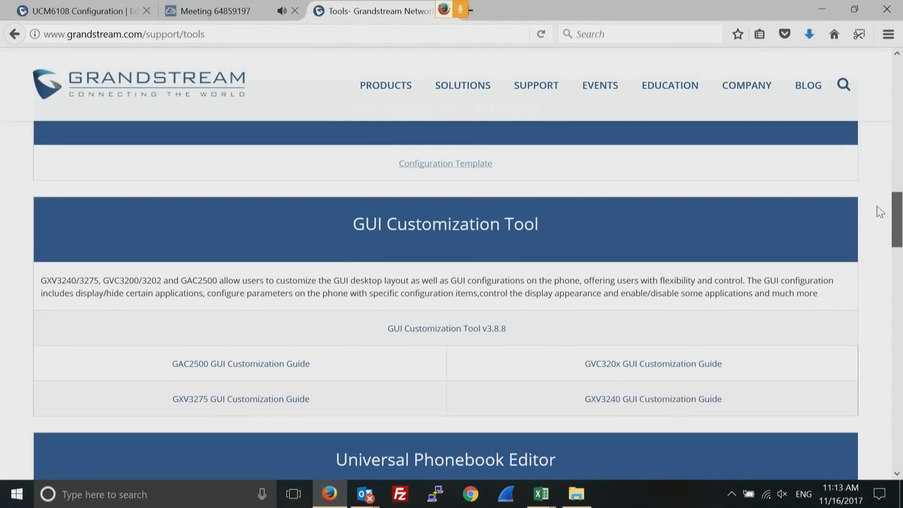
{"action": "left_click_drag", "start_coordinate": [879, 210], "coordinate": [881, 86]}
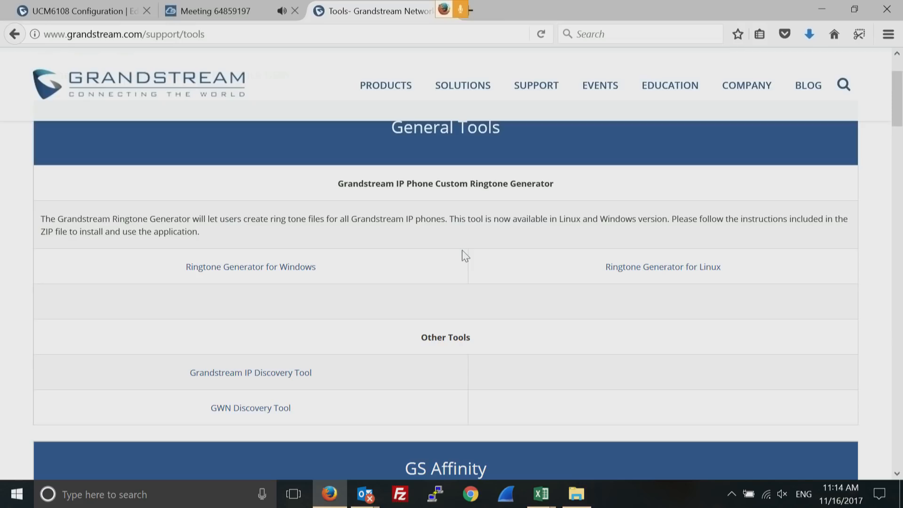
{"action": "left_click", "coordinate": [75, 12]}
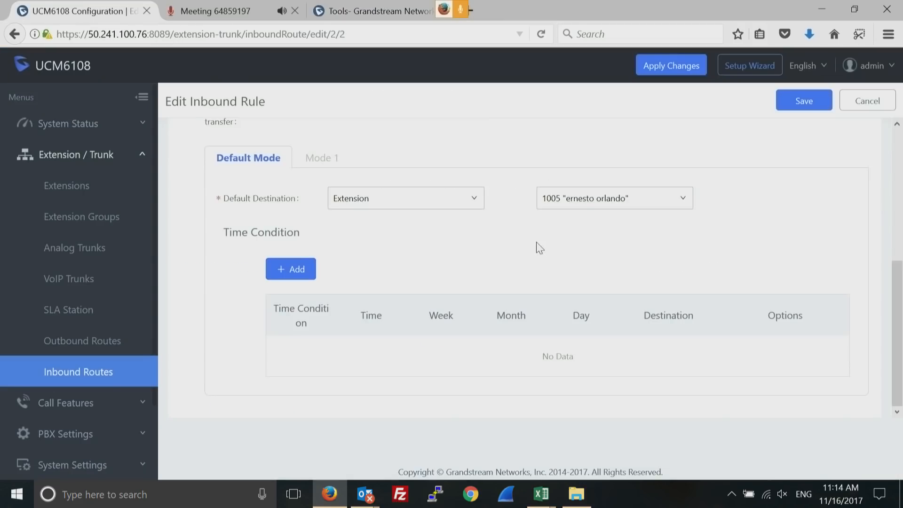
Confirm the Alert-info ring is still Bellcore-dr3 and expand System Status in the sidebar
{"action": "left_click", "coordinate": [900, 138]}
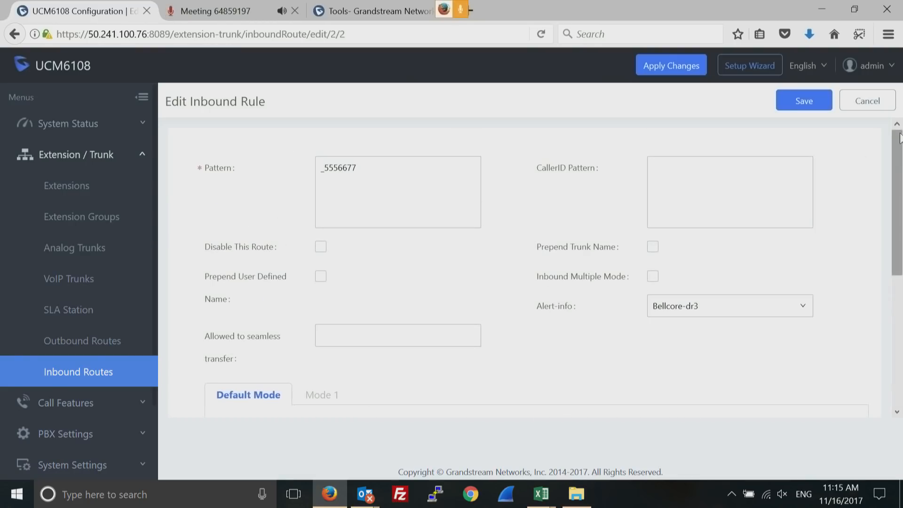
{"action": "left_click", "coordinate": [757, 312]}
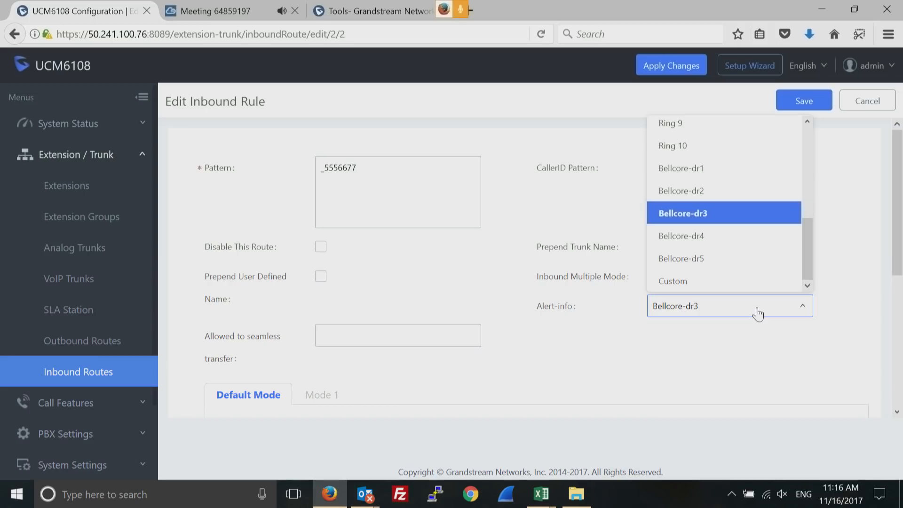
{"action": "left_click", "coordinate": [138, 122]}
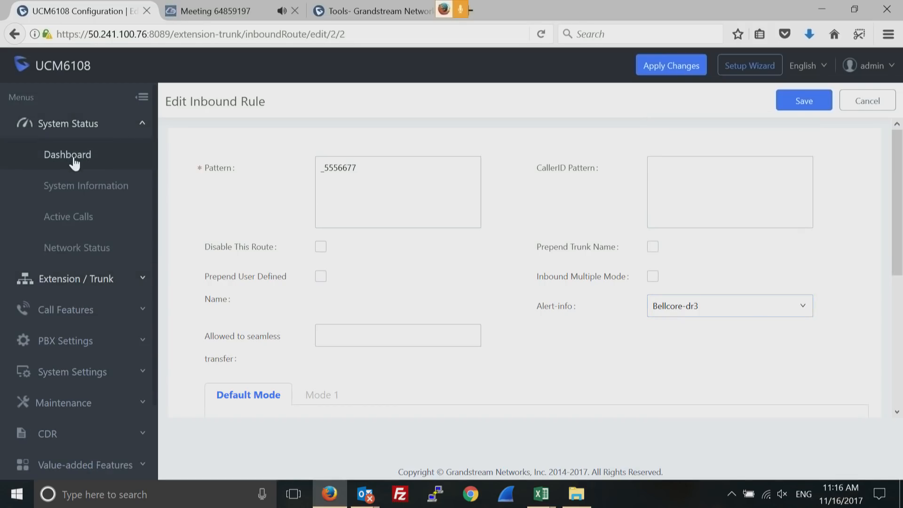
Check the testsip trunk in the dashboard's Trunks panel, then open the VoIP Trunks list
{"action": "left_click", "coordinate": [73, 157]}
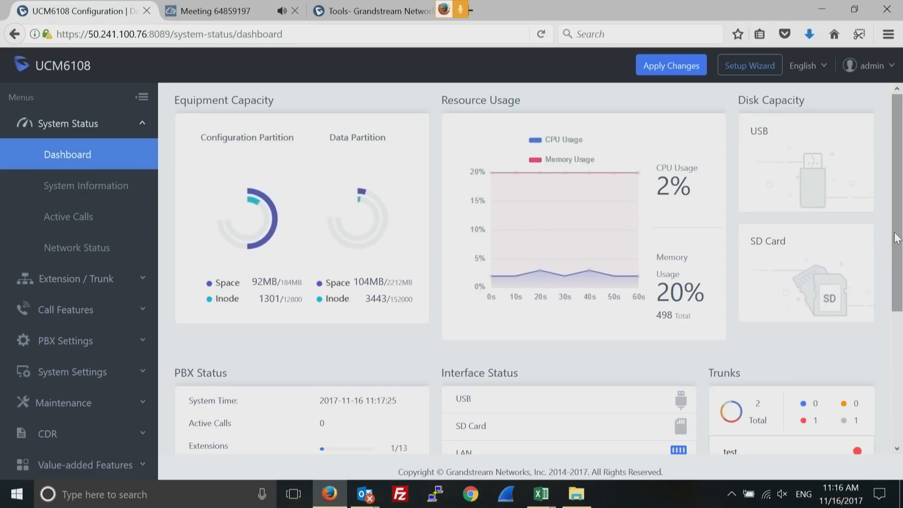
{"action": "left_click_drag", "start_coordinate": [897, 238], "coordinate": [893, 324]}
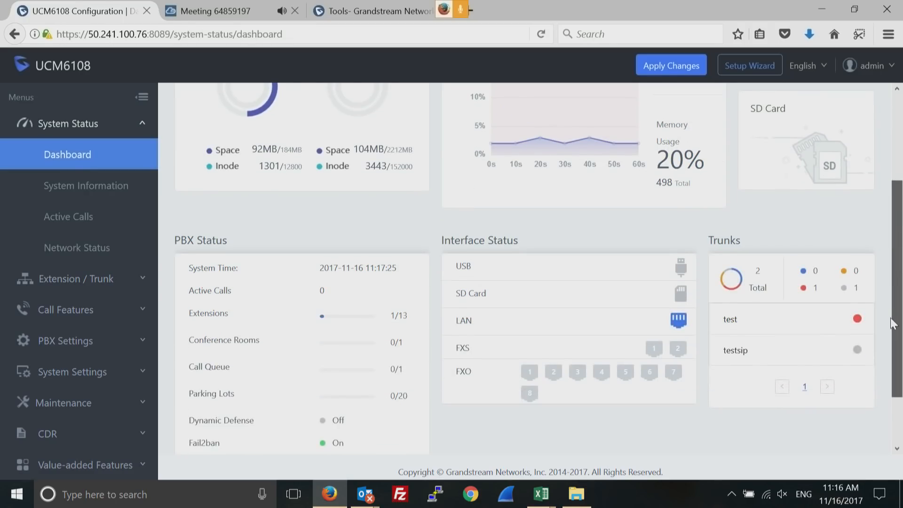
{"action": "scroll", "coordinate": [892, 324], "scroll_direction": "down", "scroll_amount": 1}
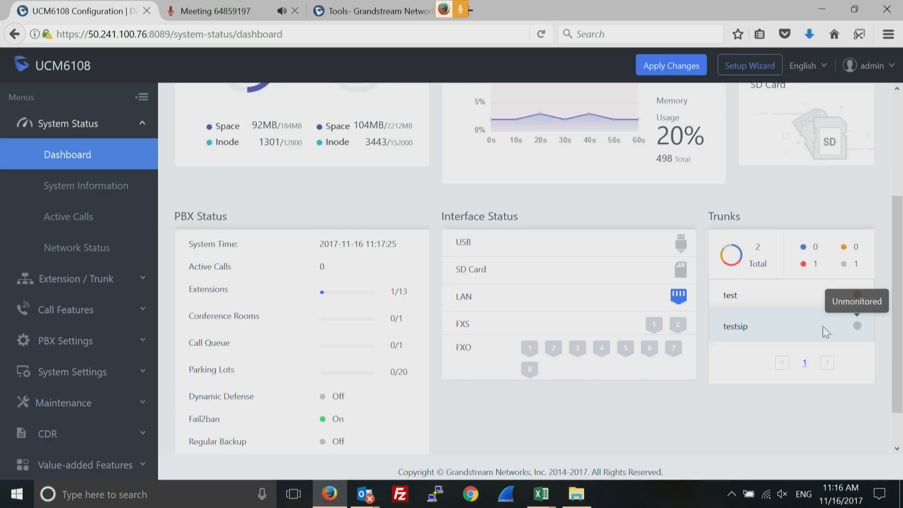
{"action": "double_click", "coordinate": [740, 326]}
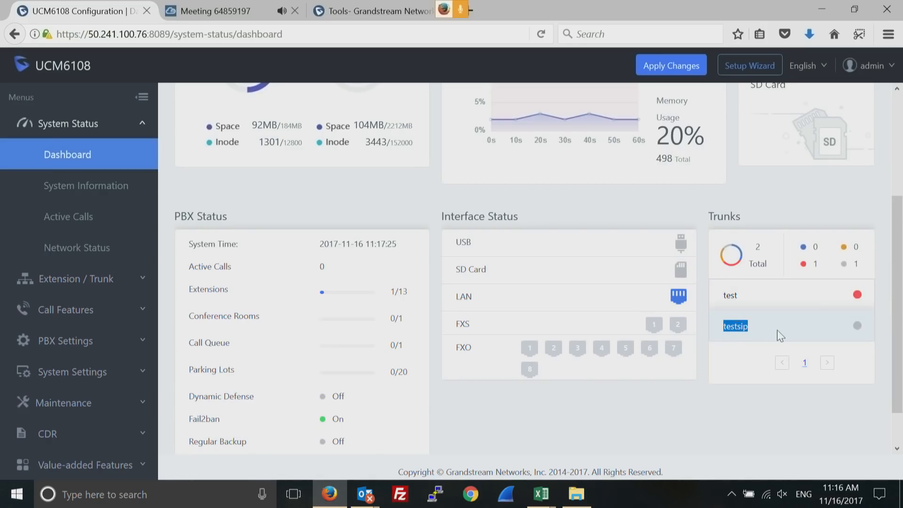
{"action": "left_click", "coordinate": [139, 285]}
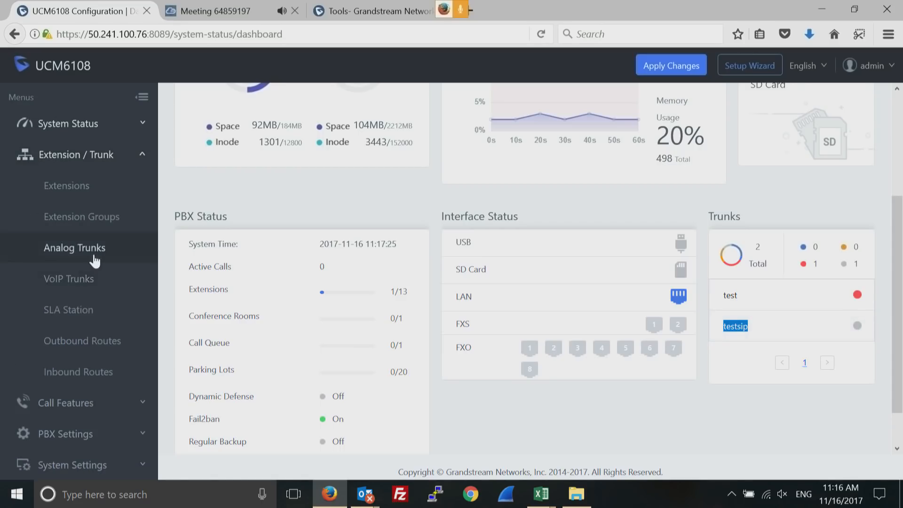
{"action": "left_click", "coordinate": [84, 280]}
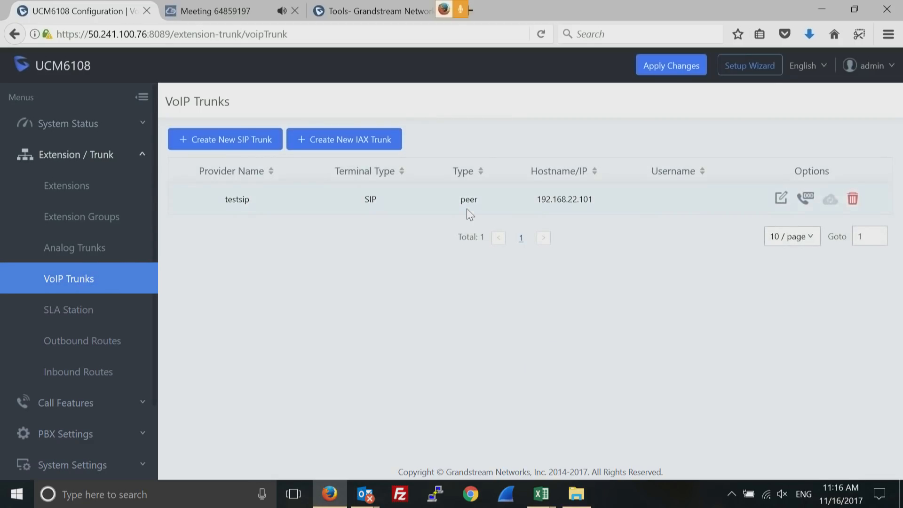
{"action": "left_click", "coordinate": [780, 200]}
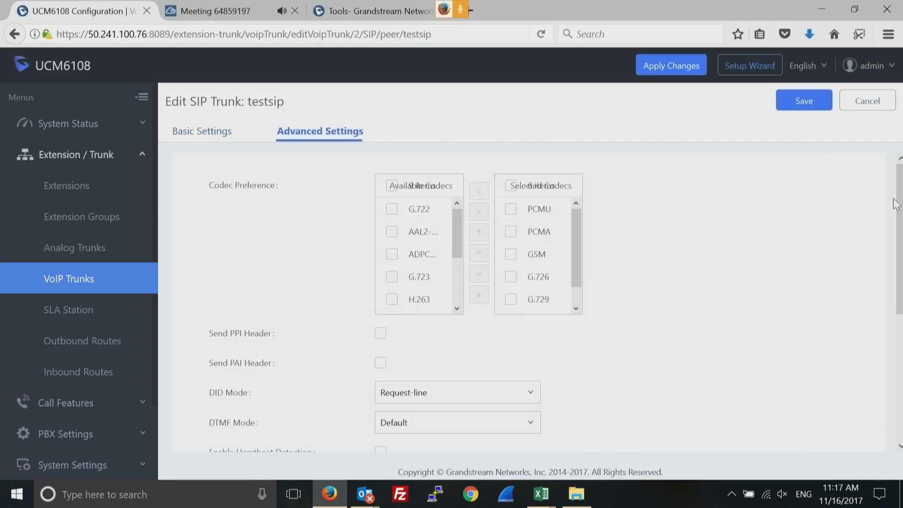
{"action": "left_click_drag", "start_coordinate": [899, 202], "coordinate": [896, 290]}
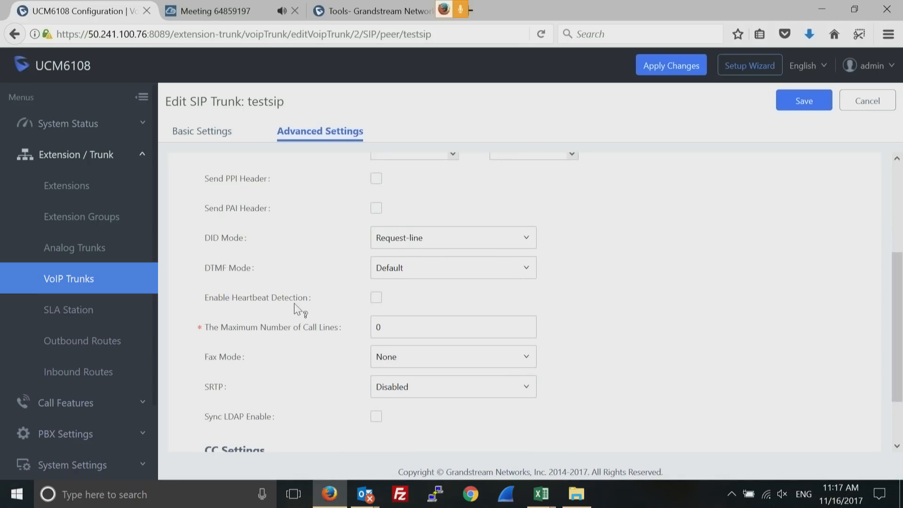
{"action": "mouse_move", "coordinate": [295, 300]}
{"action": "left_click", "coordinate": [379, 301]}
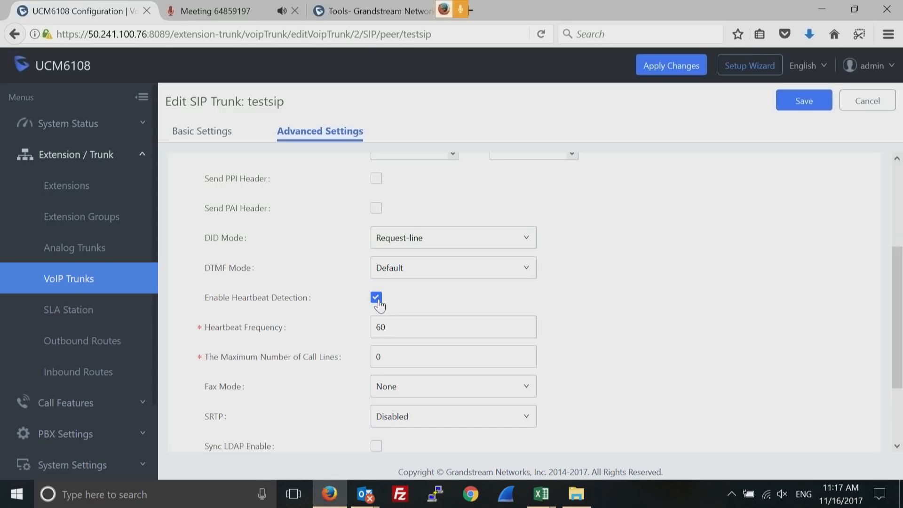
{"action": "left_click", "coordinate": [401, 328]}
{"action": "double_click", "coordinate": [401, 328]}
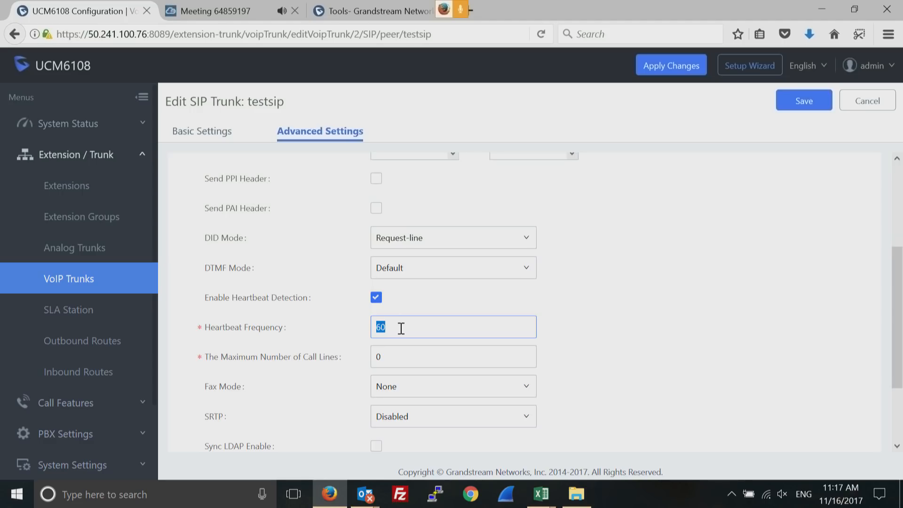
{"action": "left_click", "coordinate": [373, 298]}
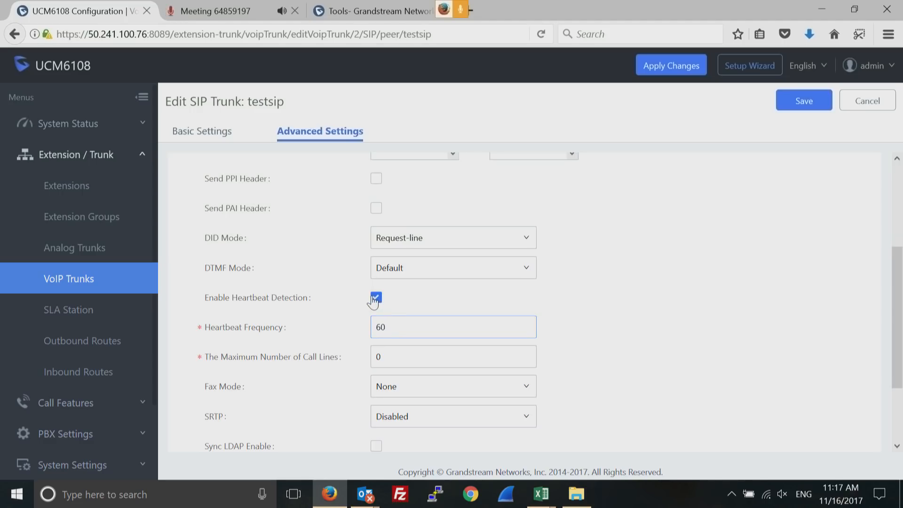
{"action": "left_click", "coordinate": [379, 299]}
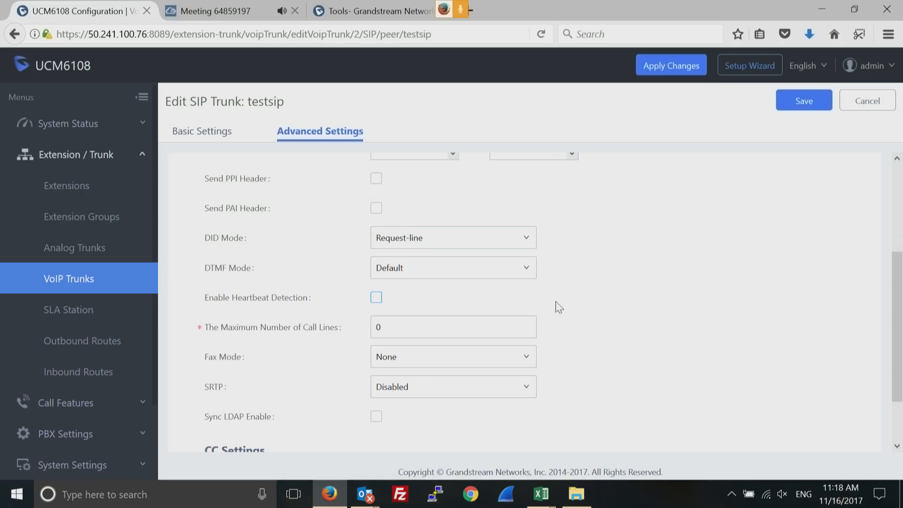
{"action": "left_click", "coordinate": [376, 298]}
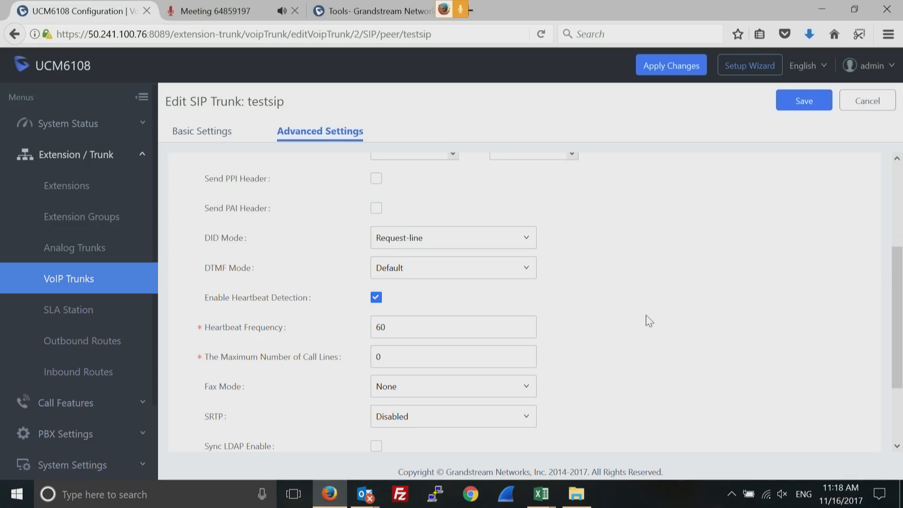
Open System Information, then Network Status, and expand the Maintenance and System Settings sidebar sections
{"action": "left_click", "coordinate": [148, 124]}
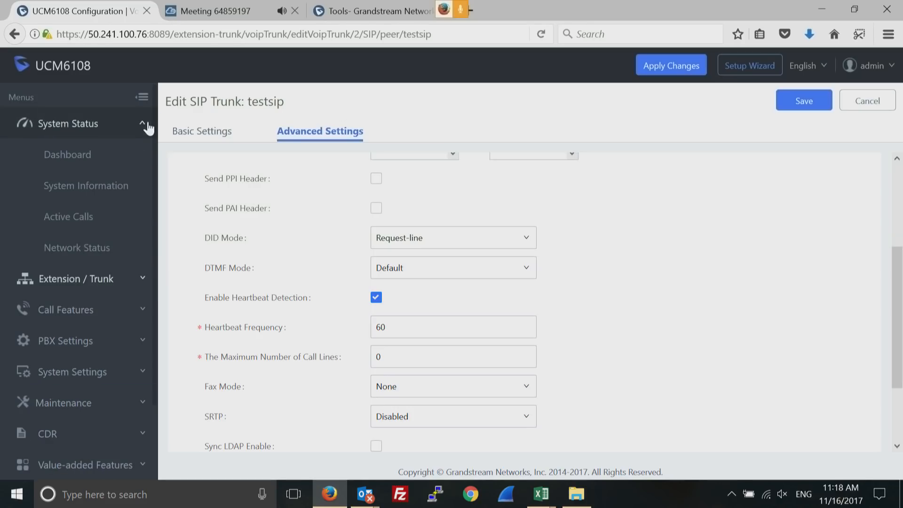
{"action": "left_click", "coordinate": [98, 190]}
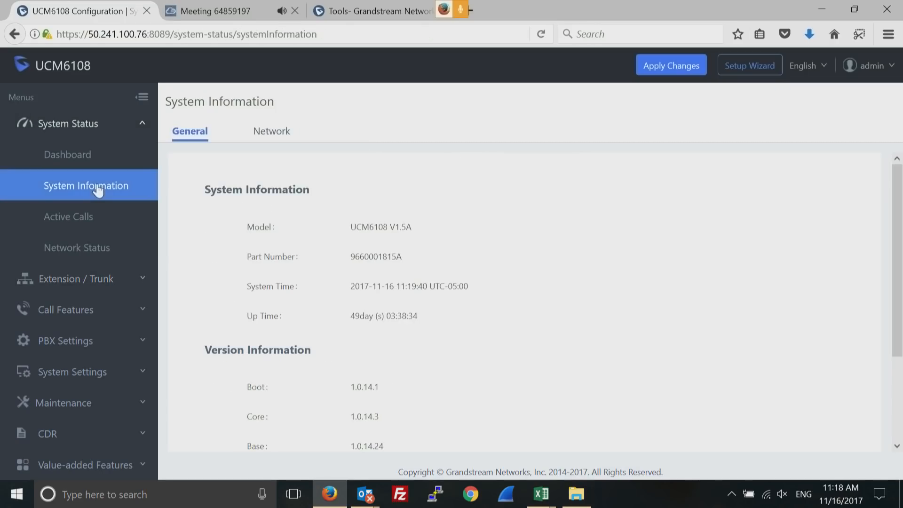
{"action": "left_click", "coordinate": [88, 249]}
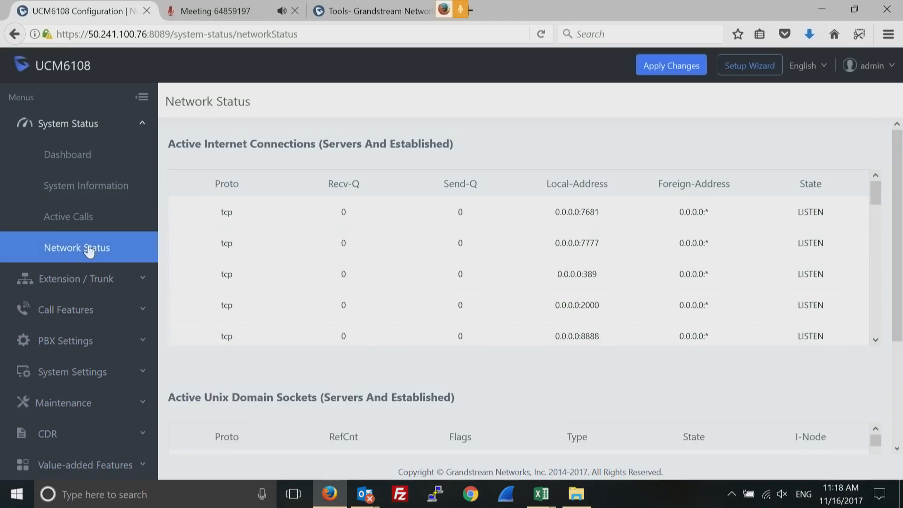
{"action": "left_click", "coordinate": [143, 406]}
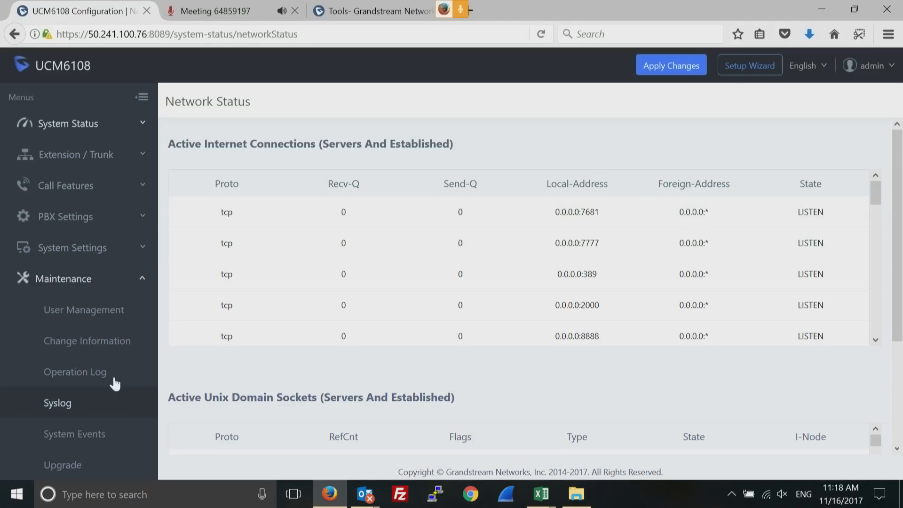
{"action": "left_click", "coordinate": [144, 249]}
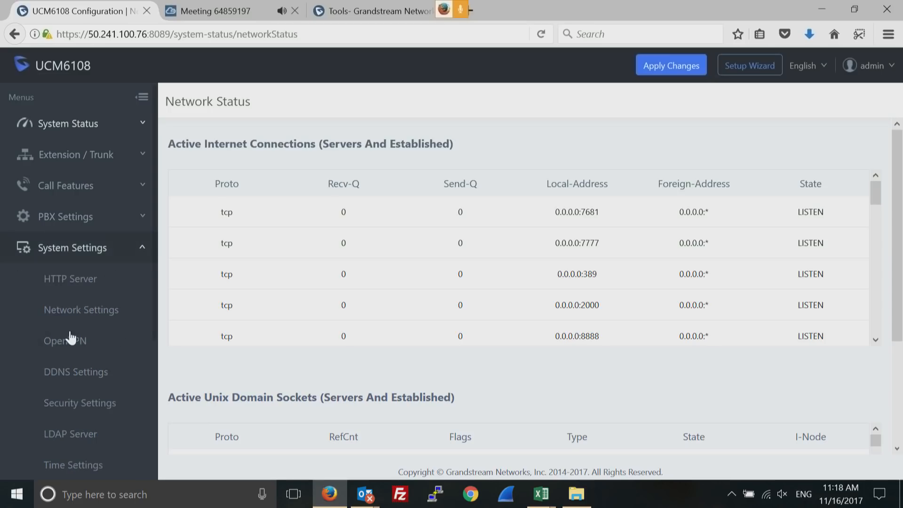
Open the OpenVPN settings and keep the Server Protocol set to UDP
{"action": "left_click", "coordinate": [74, 346]}
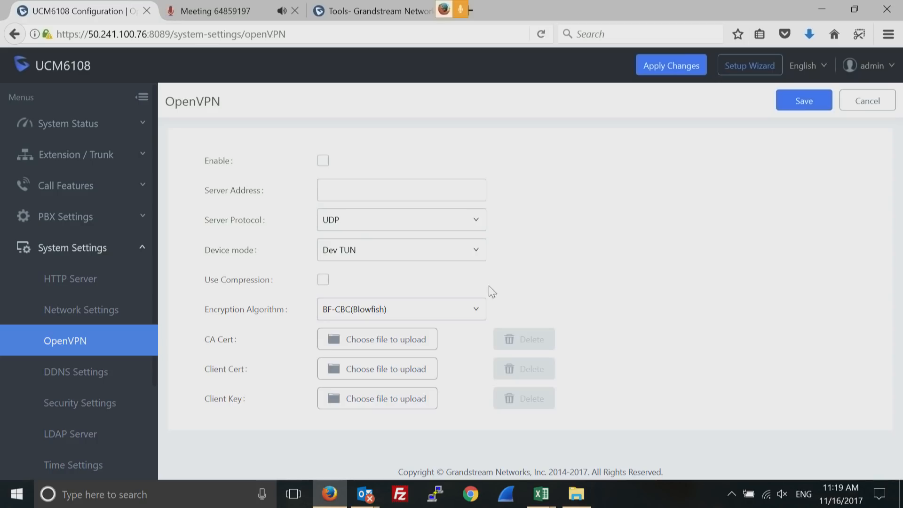
{"action": "left_click", "coordinate": [475, 225]}
{"action": "left_click", "coordinate": [543, 232]}
Open LDAP Server, inspect the Root Password and the LDAP Phonebook, then return to configurations
{"action": "left_click", "coordinate": [81, 445]}
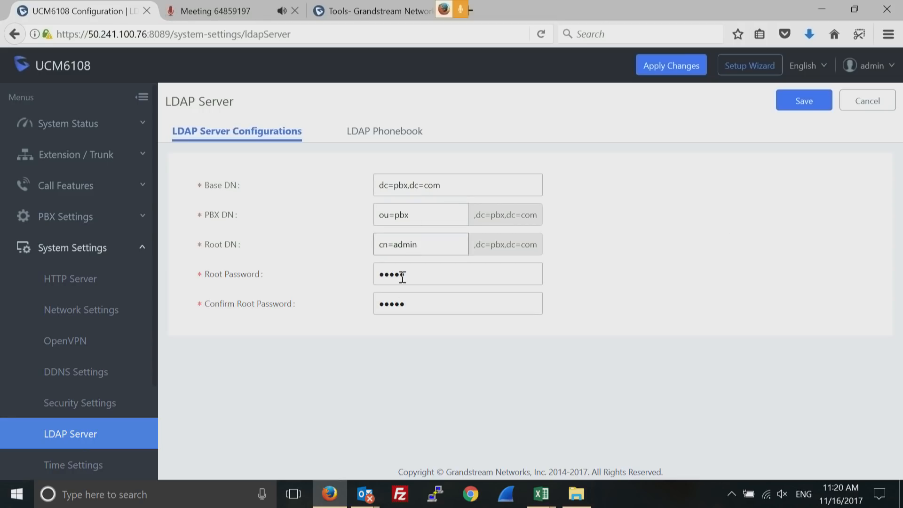
{"action": "left_click", "coordinate": [421, 278]}
{"action": "double_click", "coordinate": [421, 278]}
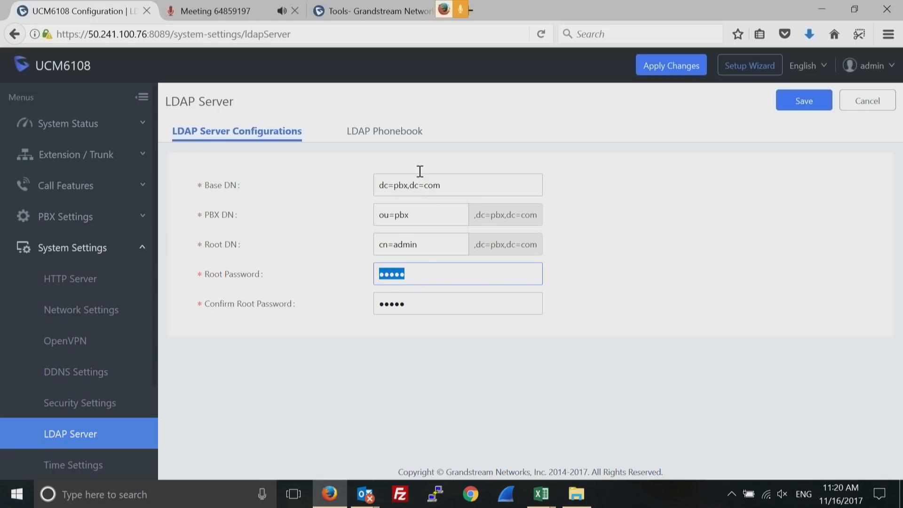
{"action": "left_click", "coordinate": [390, 134]}
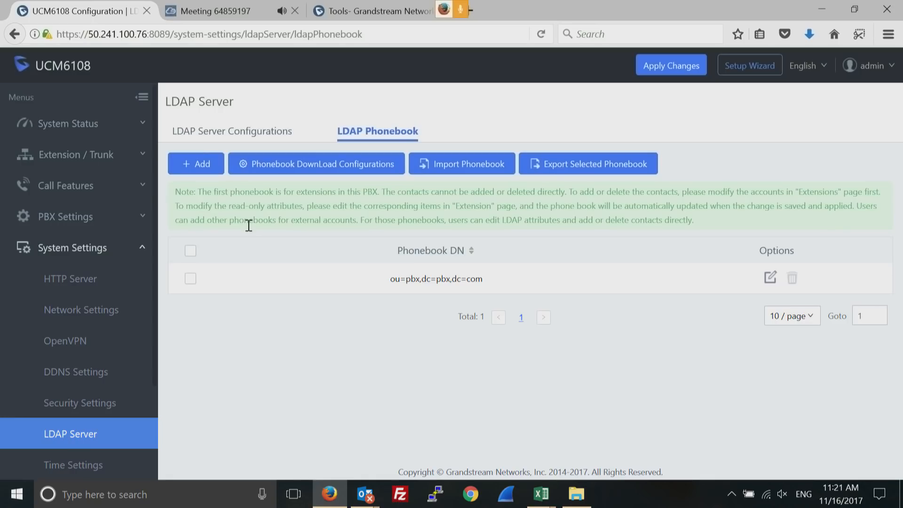
{"action": "left_click", "coordinate": [245, 136]}
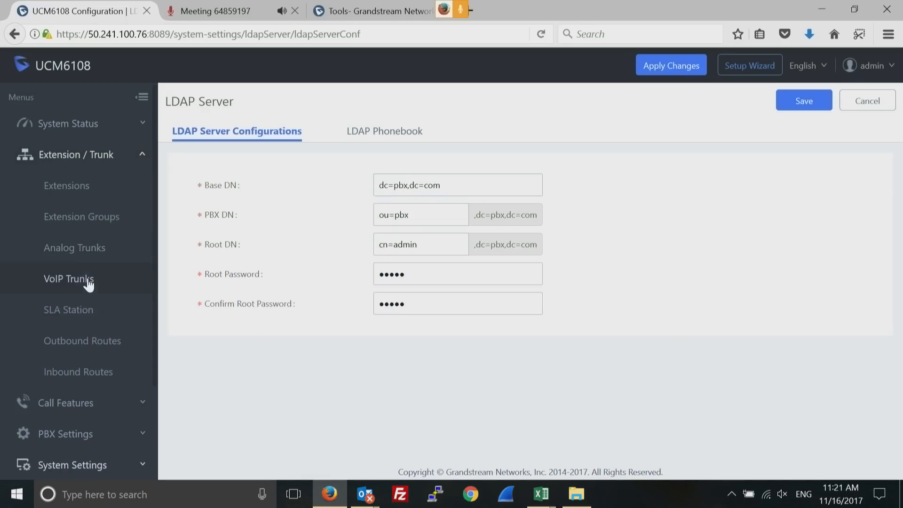
Edit the testsip trunk and check Sync LDAP Enable in its Advanced Settings
{"action": "left_click", "coordinate": [81, 282]}
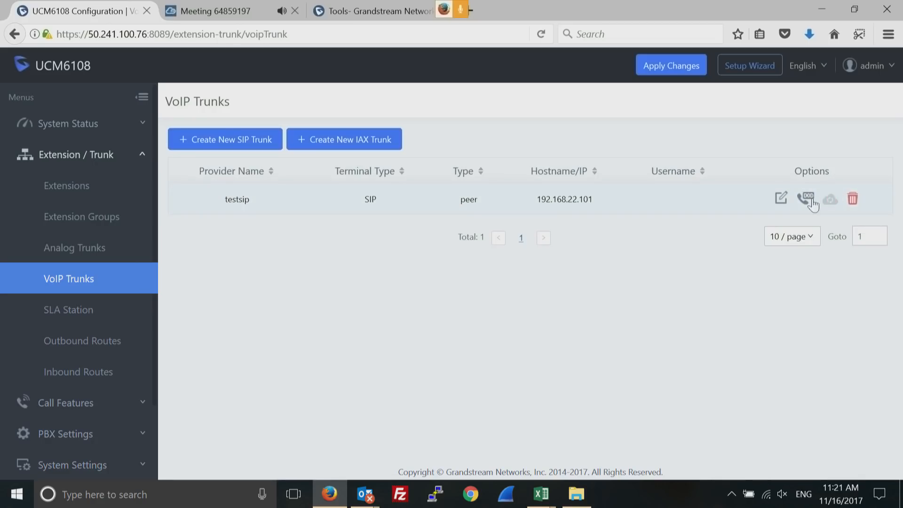
{"action": "left_click", "coordinate": [782, 198]}
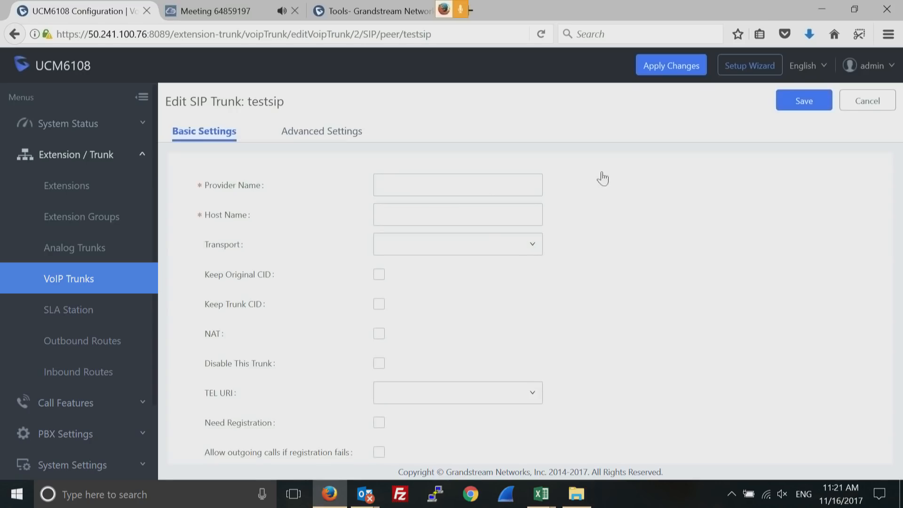
{"action": "left_click", "coordinate": [324, 131]}
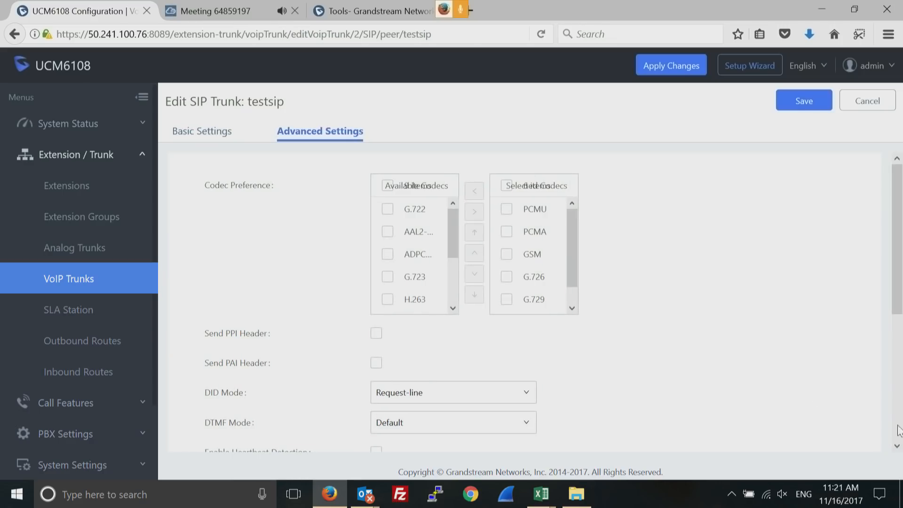
{"action": "scroll", "coordinate": [898, 439], "scroll_direction": "down", "scroll_amount": 4}
{"action": "scroll", "coordinate": [897, 442], "scroll_direction": "down", "scroll_amount": 1}
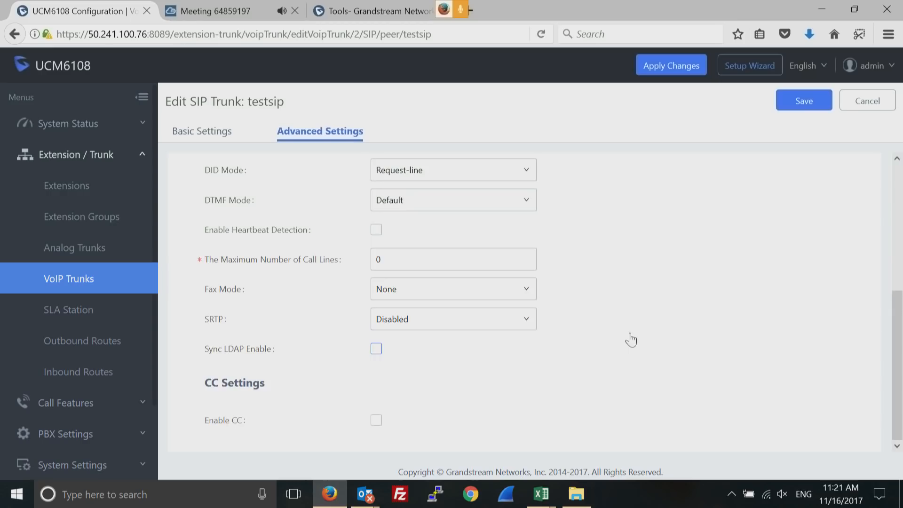
{"action": "left_click", "coordinate": [376, 349]}
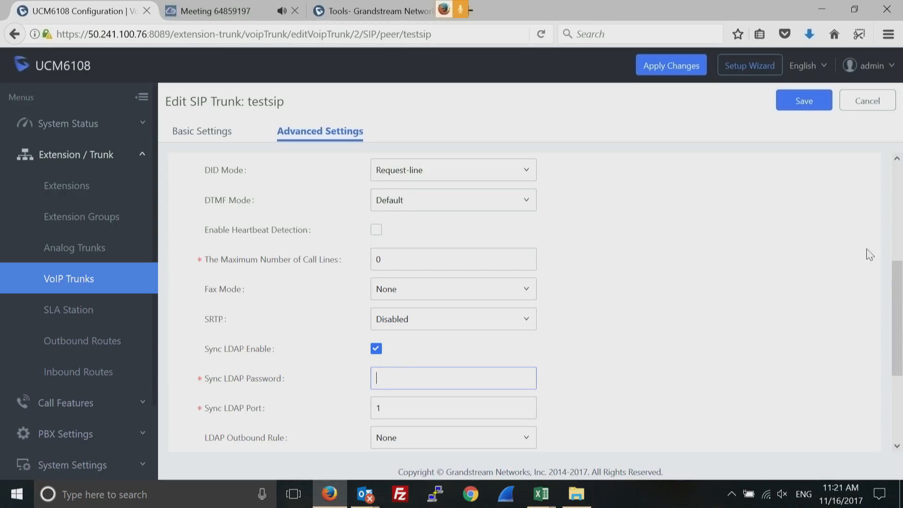
Enter the alphanumeric Sync LDAP password and save the trunk
{"action": "left_click_drag", "start_coordinate": [899, 286], "coordinate": [893, 327]}
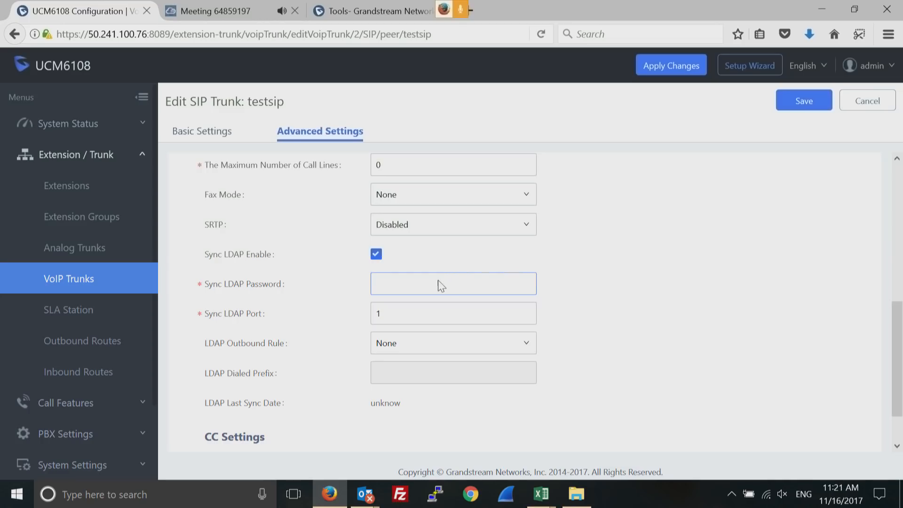
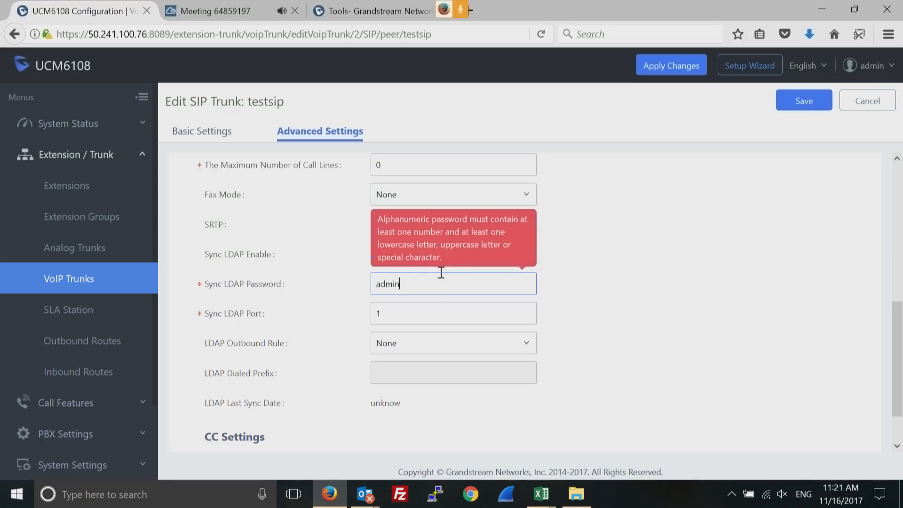
{"action": "left_click", "coordinate": [804, 103]}
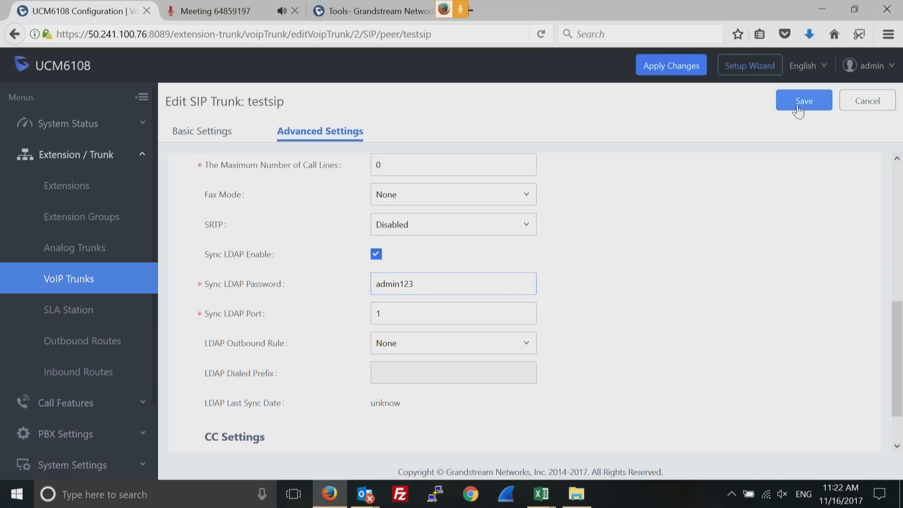
{"action": "left_click", "coordinate": [798, 107]}
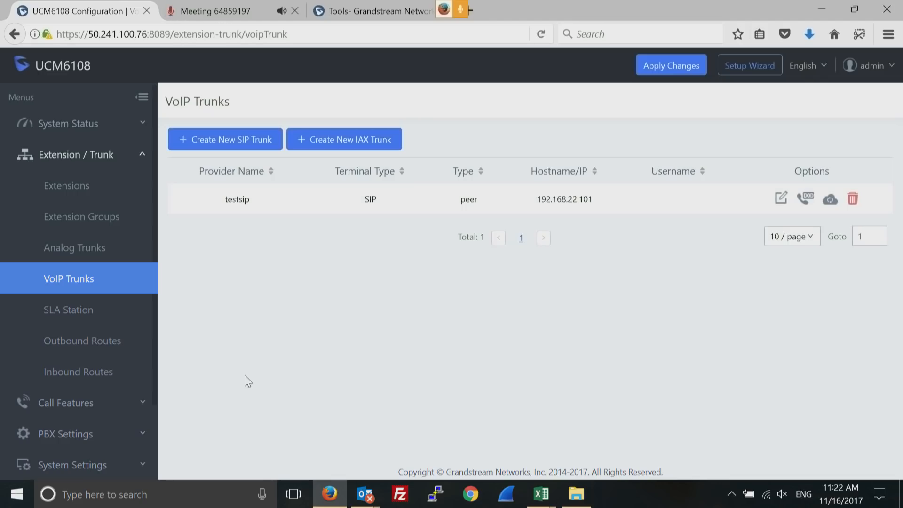
{"action": "left_click", "coordinate": [126, 129]}
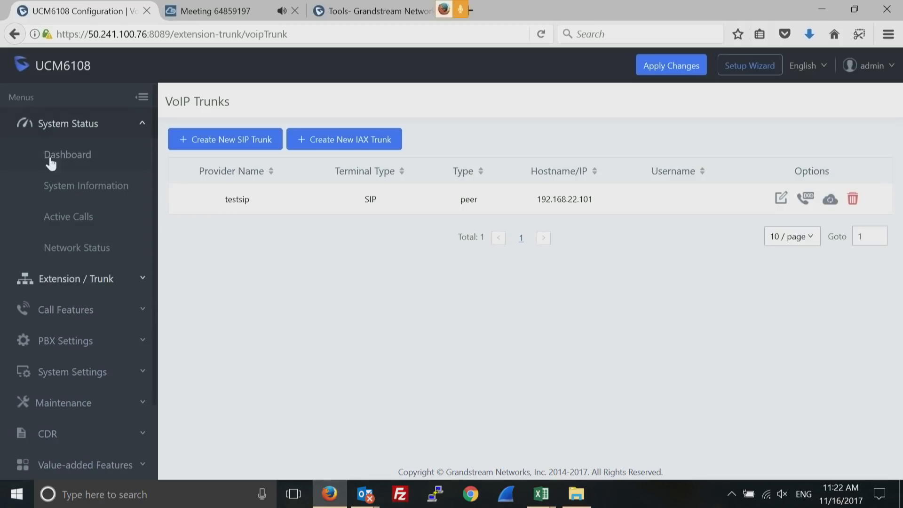
Open the dashboard and bring the PBX Status, Interface Status and Trunks panels into view
{"action": "left_click", "coordinate": [73, 159]}
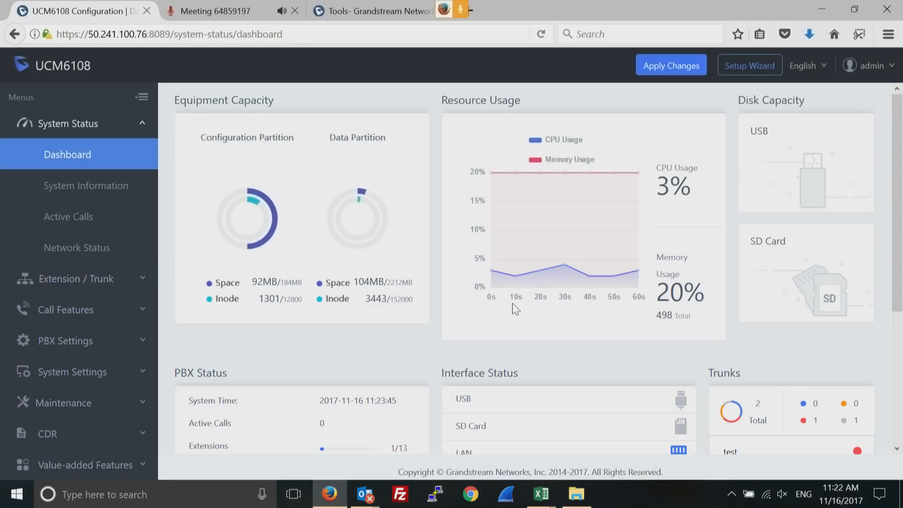
{"action": "left_click", "coordinate": [897, 449]}
{"action": "left_click", "coordinate": [897, 449]}
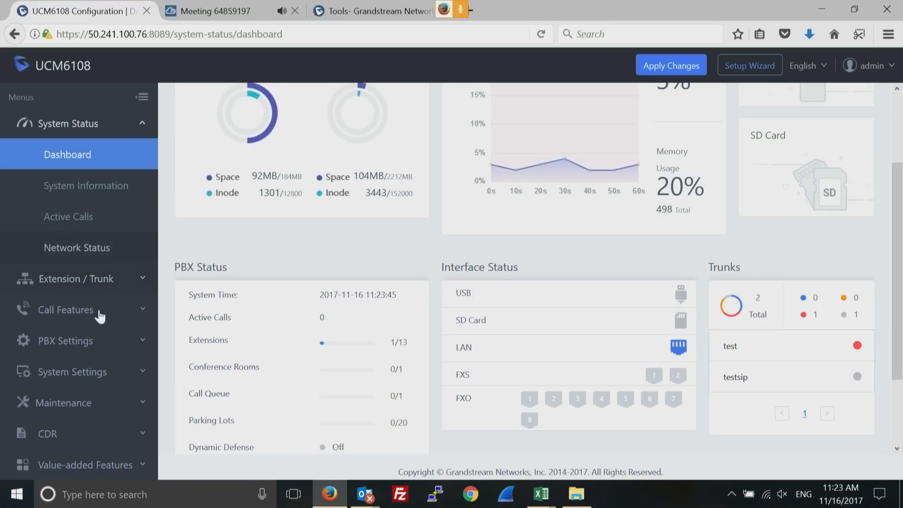
Open Inbound Routes and edit the test trunk's route to IVR Telefono_bloqueado
{"action": "left_click", "coordinate": [142, 280]}
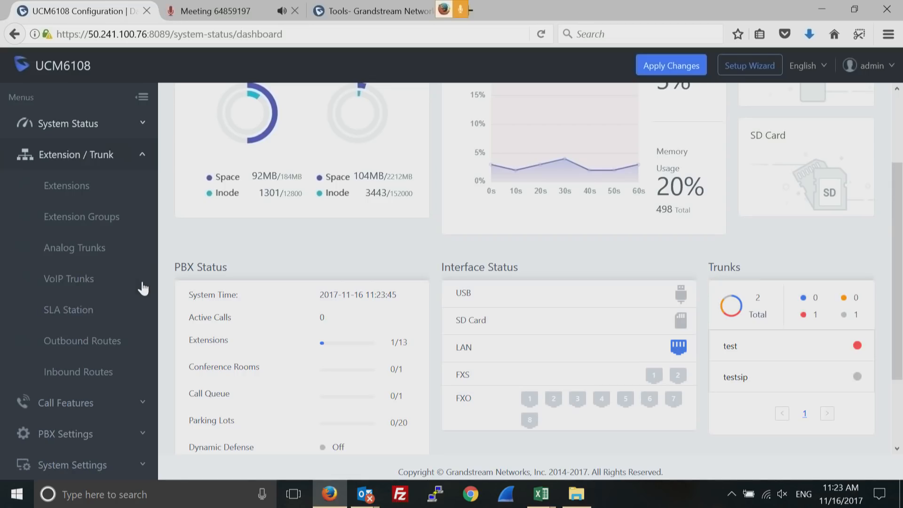
{"action": "left_click", "coordinate": [60, 379]}
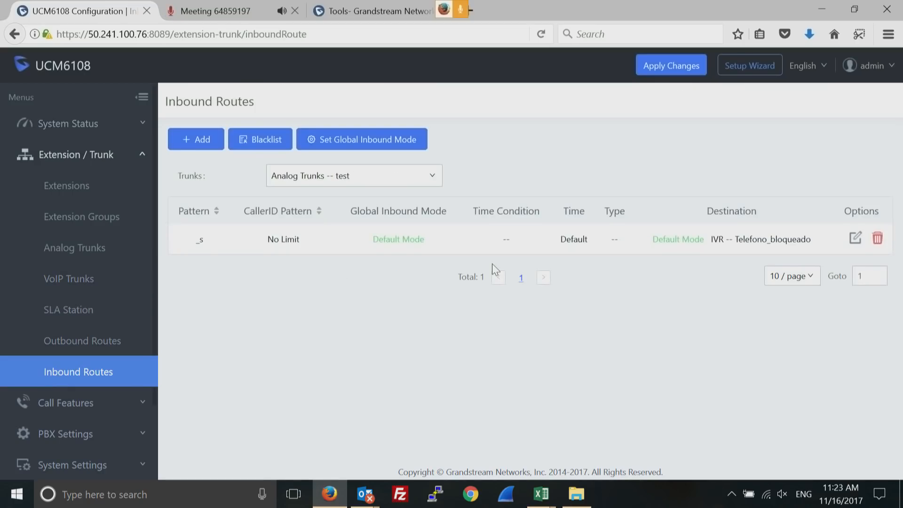
{"action": "left_click", "coordinate": [855, 240]}
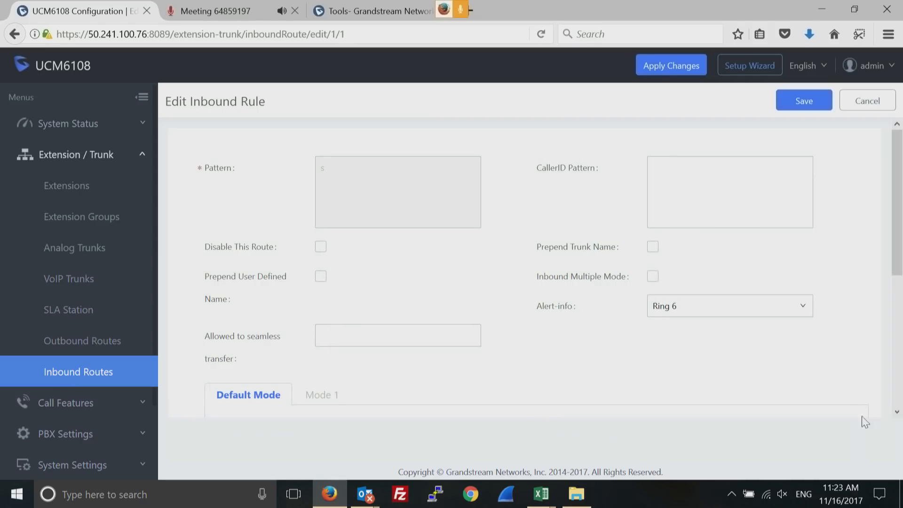
{"action": "left_click", "coordinate": [897, 412]}
{"action": "left_click", "coordinate": [897, 412]}
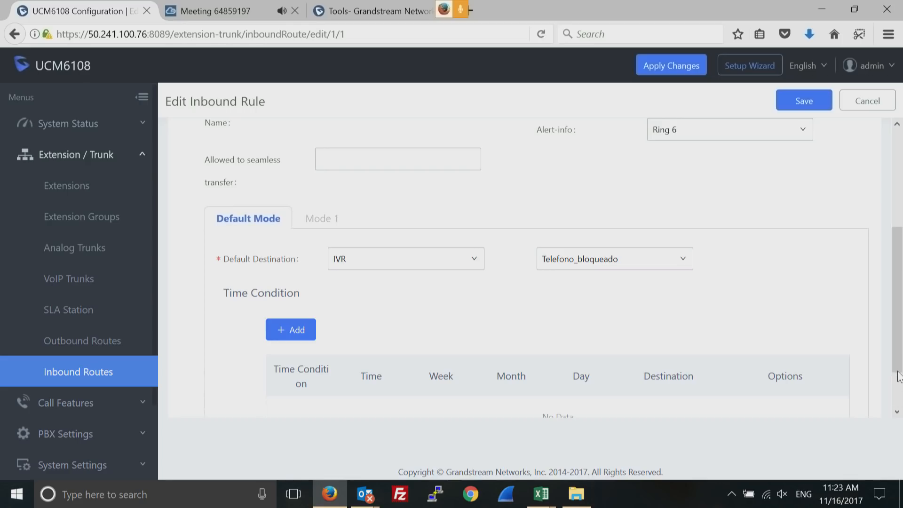
{"action": "left_click_drag", "start_coordinate": [898, 361], "coordinate": [900, 253]}
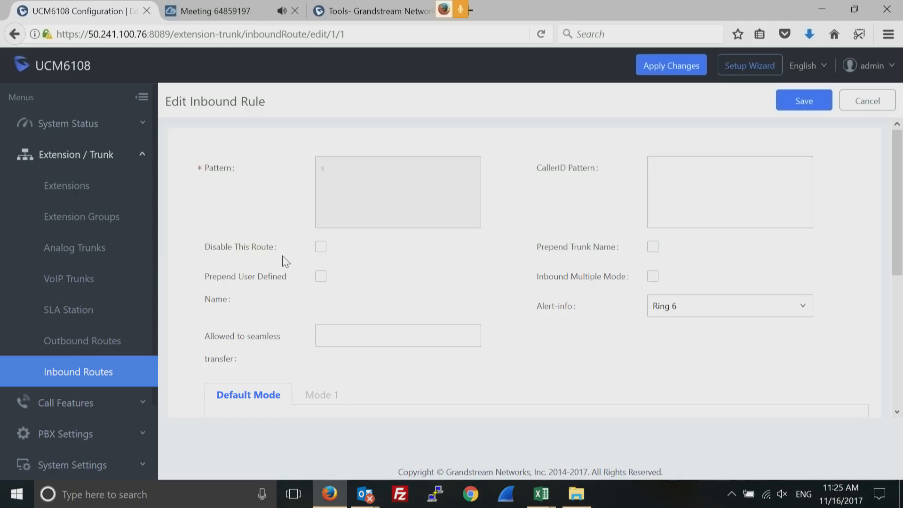
Collapse Extension / Trunk and open Network Settings under System Settings
{"action": "left_click", "coordinate": [143, 155]}
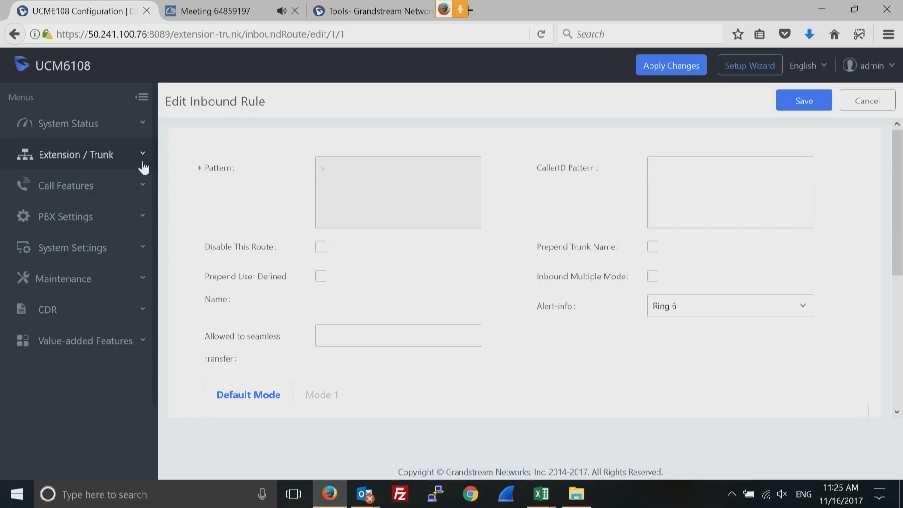
{"action": "left_click", "coordinate": [143, 250]}
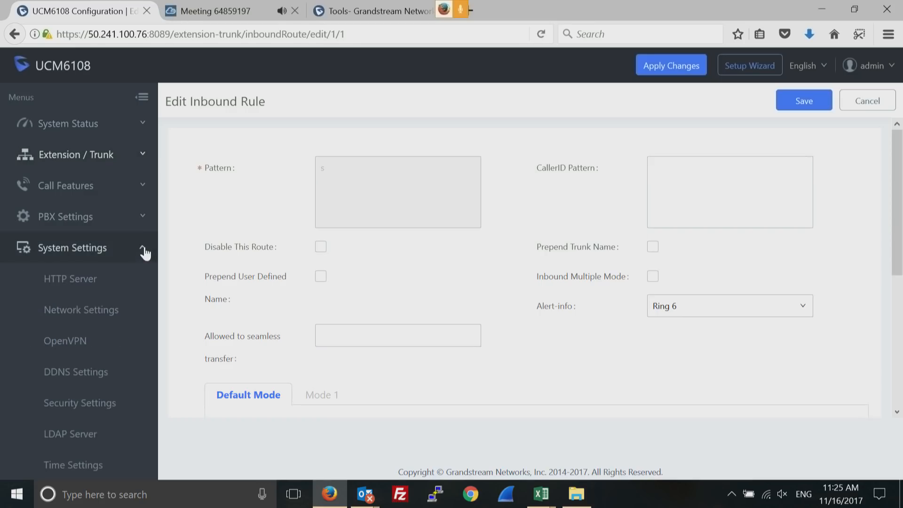
{"action": "left_click", "coordinate": [144, 251]}
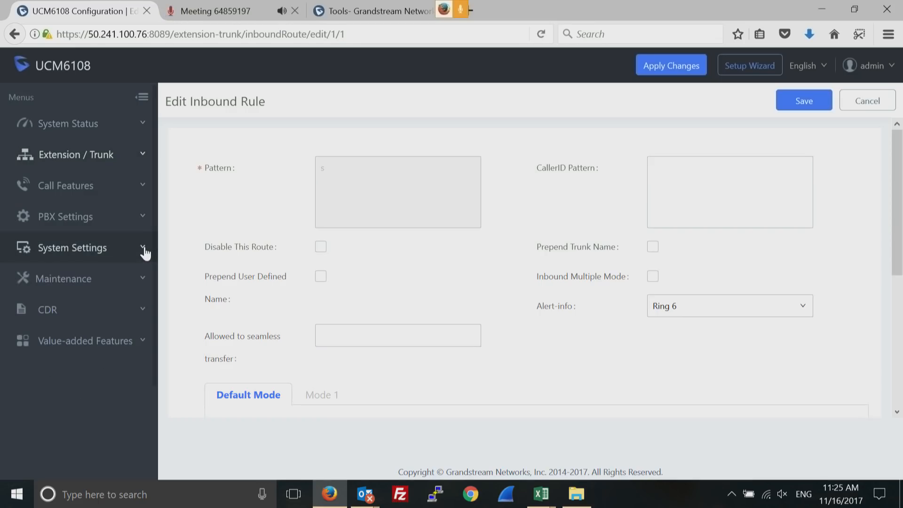
{"action": "left_click", "coordinate": [144, 250]}
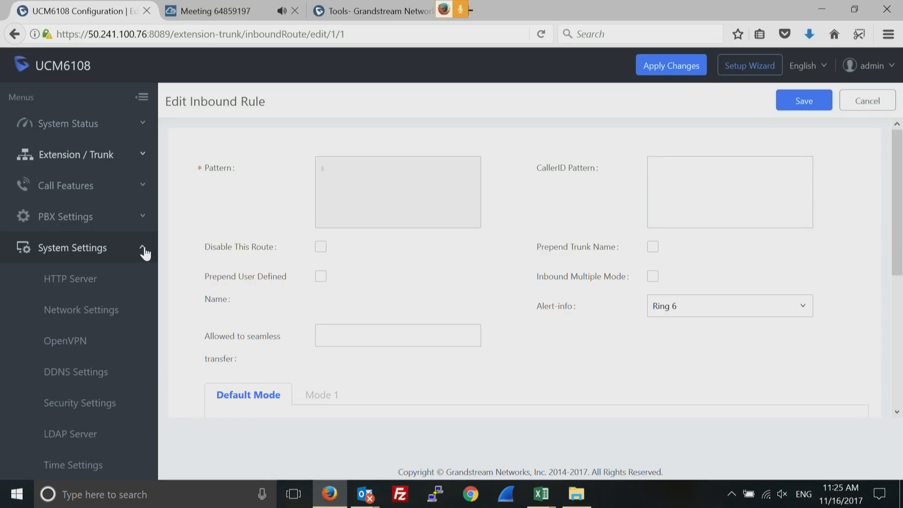
{"action": "left_click", "coordinate": [101, 312]}
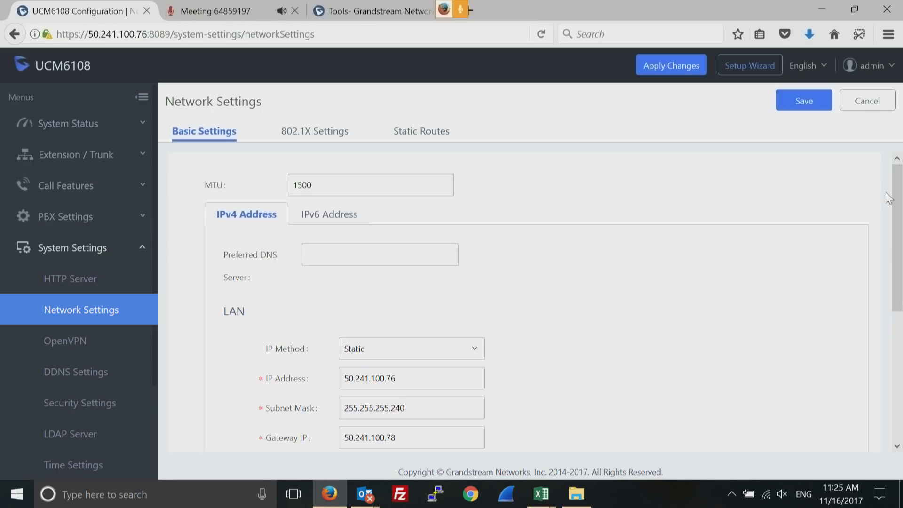
Confirm the LAN IP Method stays Static, with subnet 255.255.255.240 and DNS 8.8.8.8
{"action": "left_click_drag", "start_coordinate": [896, 232], "coordinate": [892, 273]}
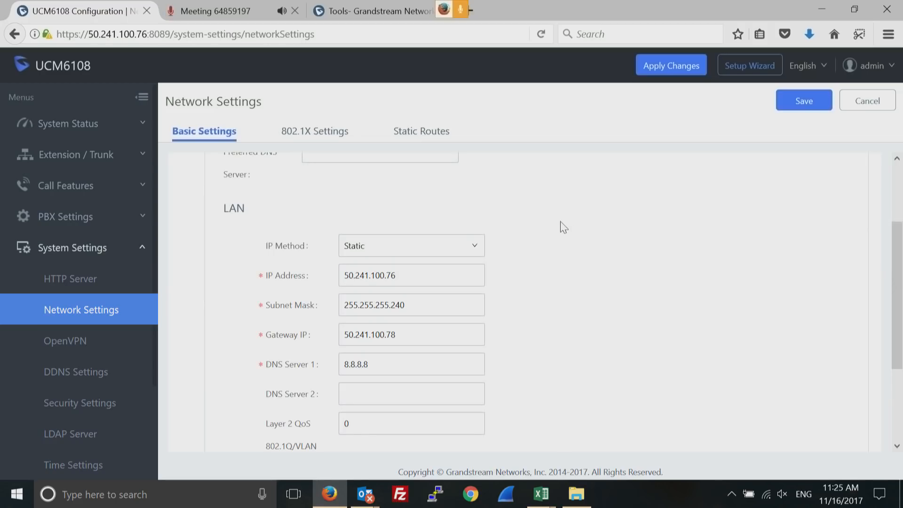
{"action": "left_click", "coordinate": [475, 250]}
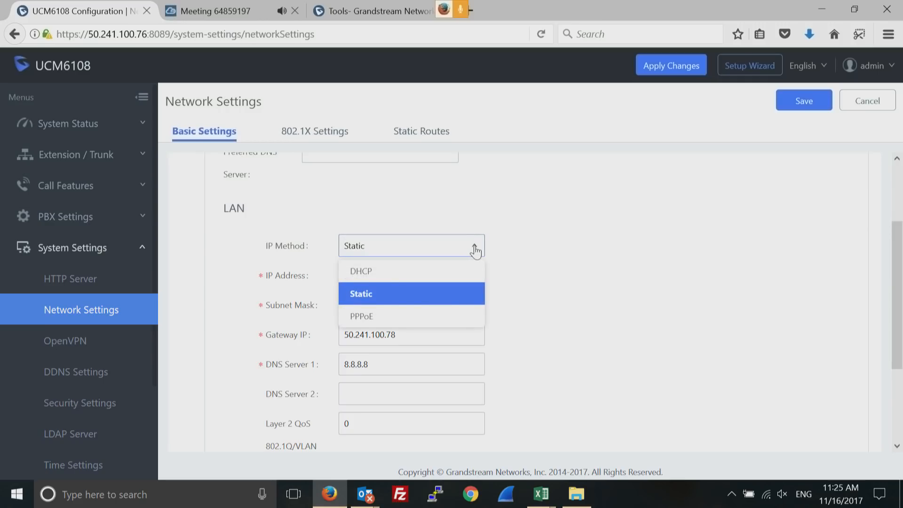
{"action": "left_click", "coordinate": [564, 260]}
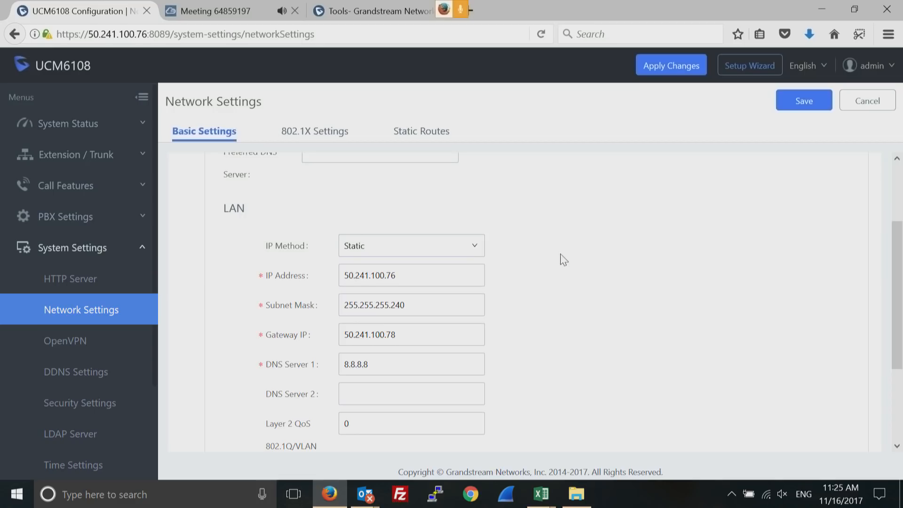
{"action": "left_click", "coordinate": [479, 250]}
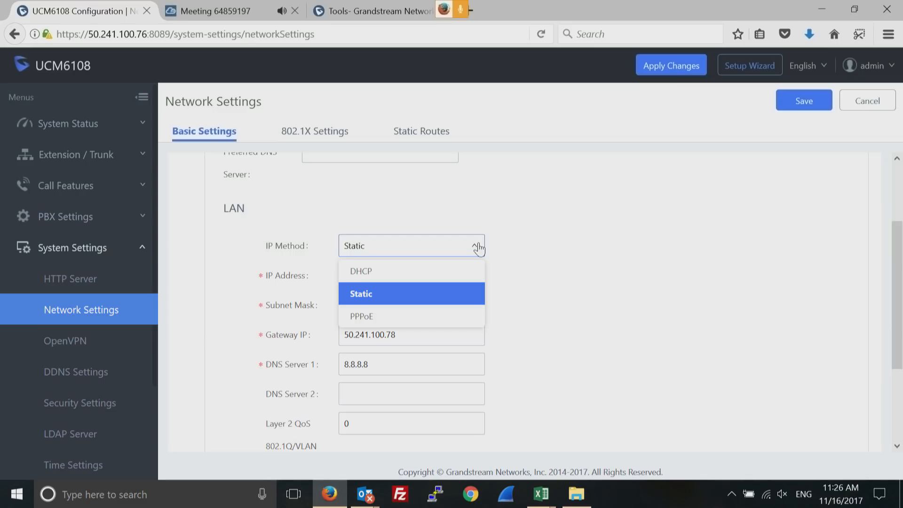
{"action": "left_click", "coordinate": [601, 257]}
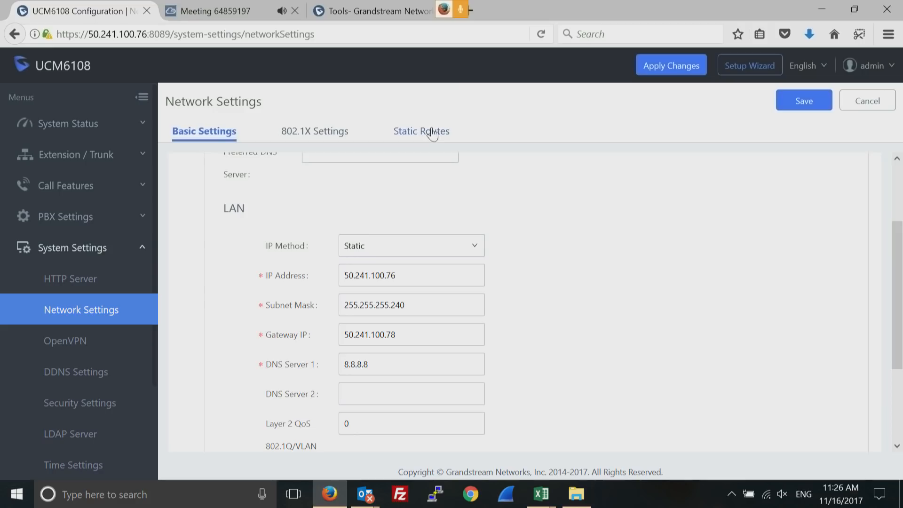
{"action": "left_click_drag", "start_coordinate": [896, 285], "coordinate": [897, 394]}
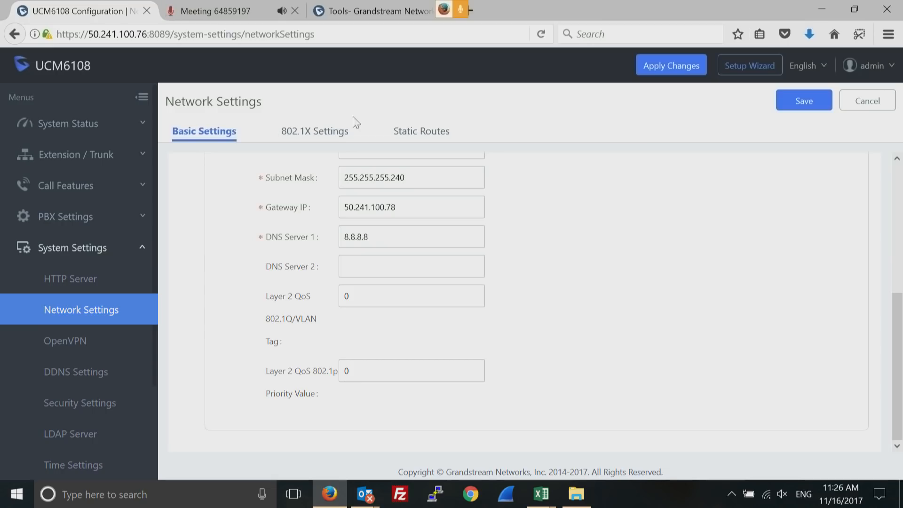
Edit extension 1000 and change its Concurrent Registrations value to 5
{"action": "left_click", "coordinate": [142, 158]}
{"action": "left_click", "coordinate": [77, 189]}
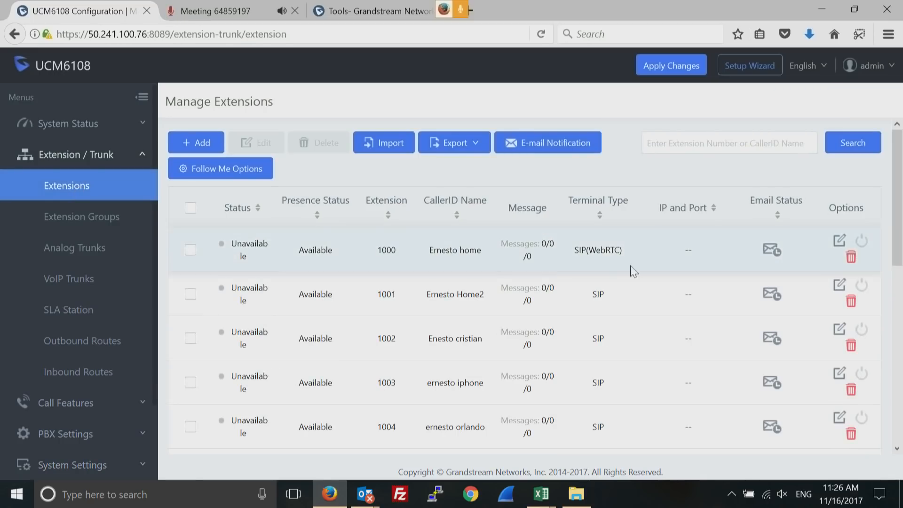
{"action": "left_click", "coordinate": [840, 243]}
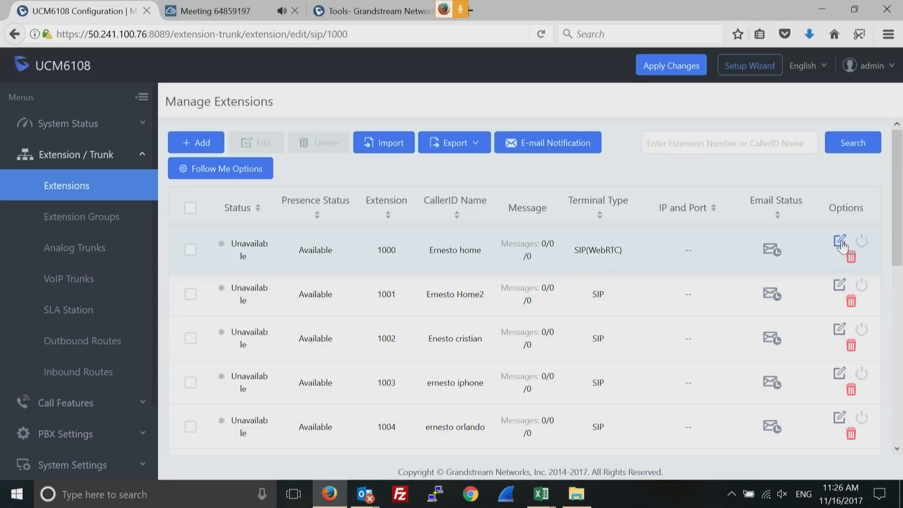
{"action": "left_click", "coordinate": [897, 446]}
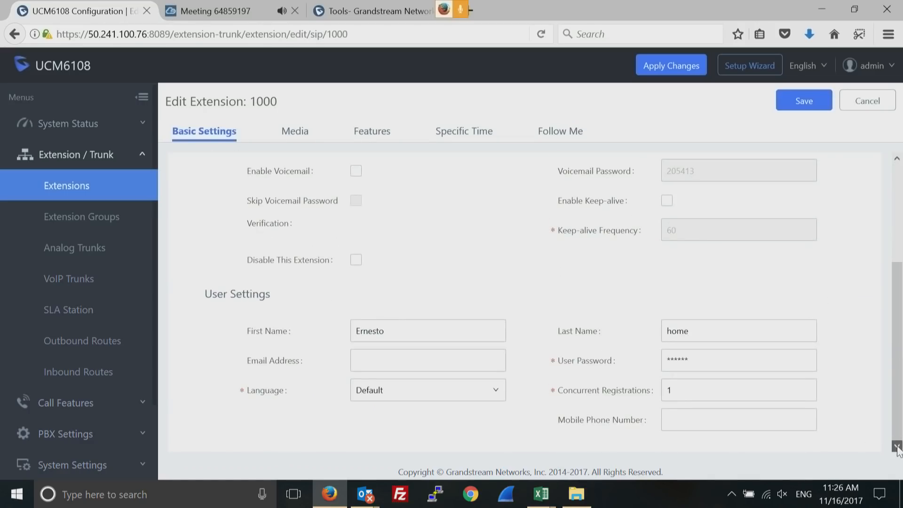
{"action": "double_click", "coordinate": [698, 396]}
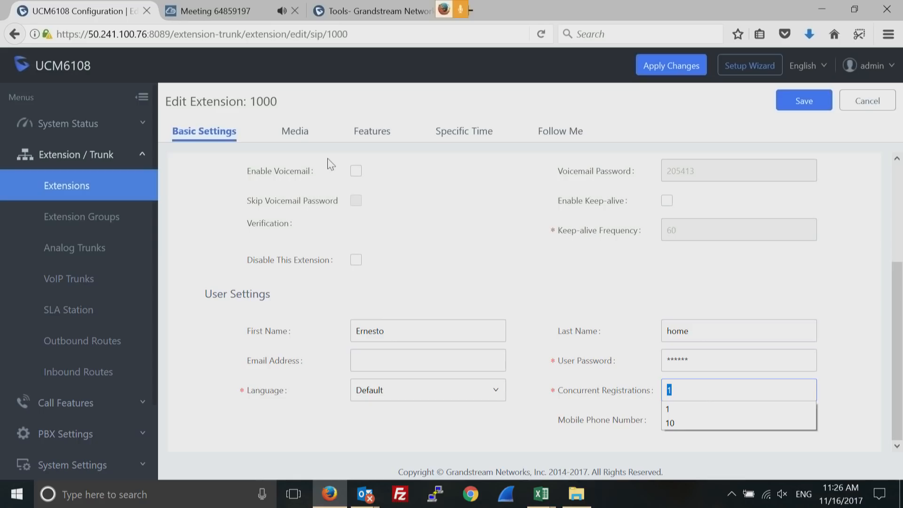
{"action": "double_click", "coordinate": [269, 101]}
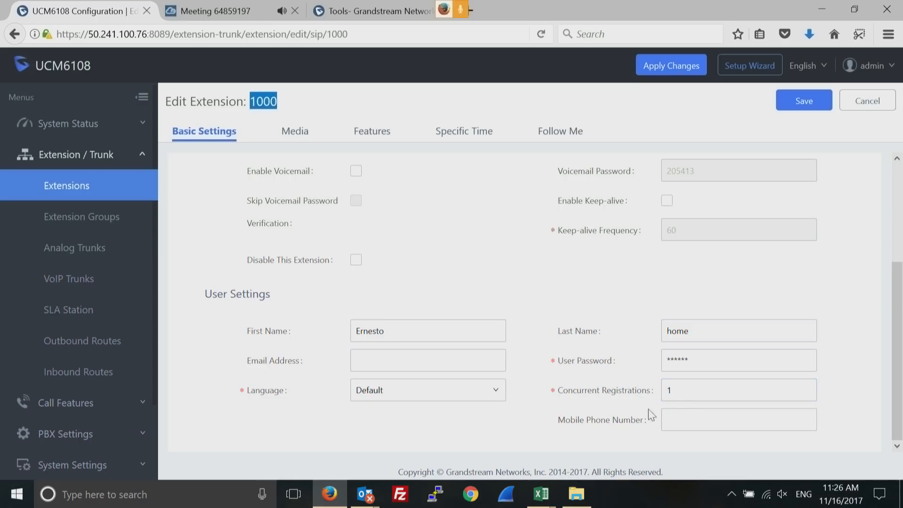
{"action": "double_click", "coordinate": [689, 397]}
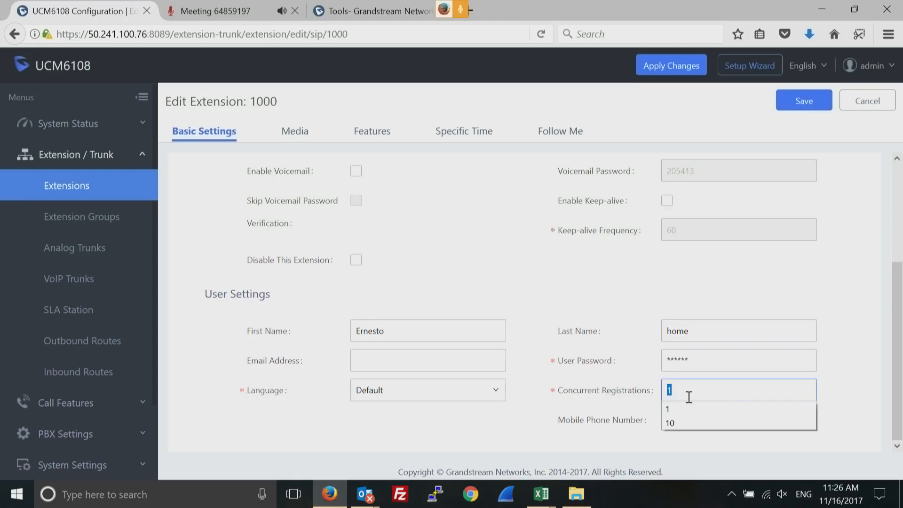
{"action": "type", "text": "5"}
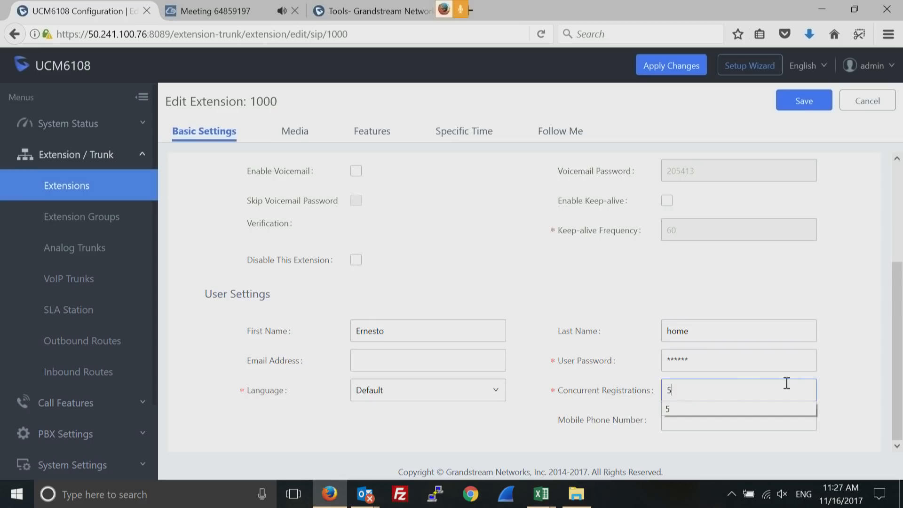
{"action": "left_click", "coordinate": [849, 408]}
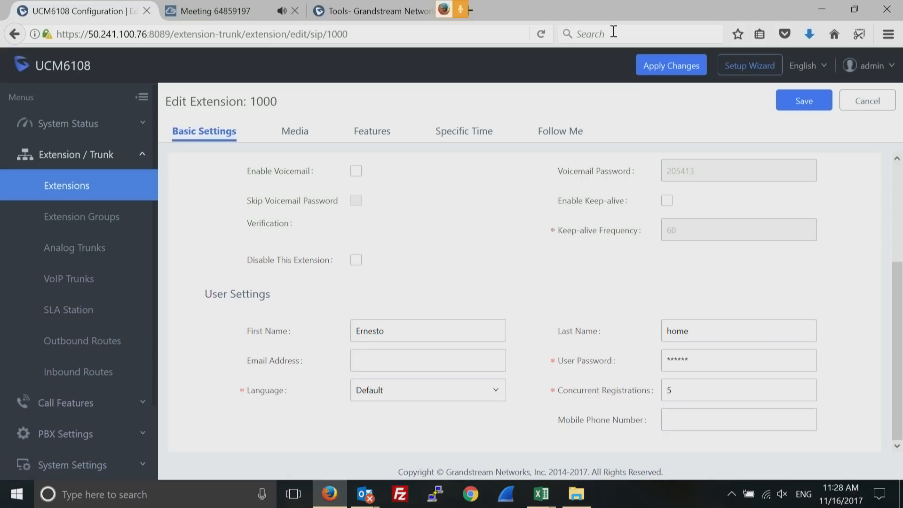
Load the Grandstream Academy site by entering 'academ' in the address bar
{"action": "left_click", "coordinate": [364, 17]}
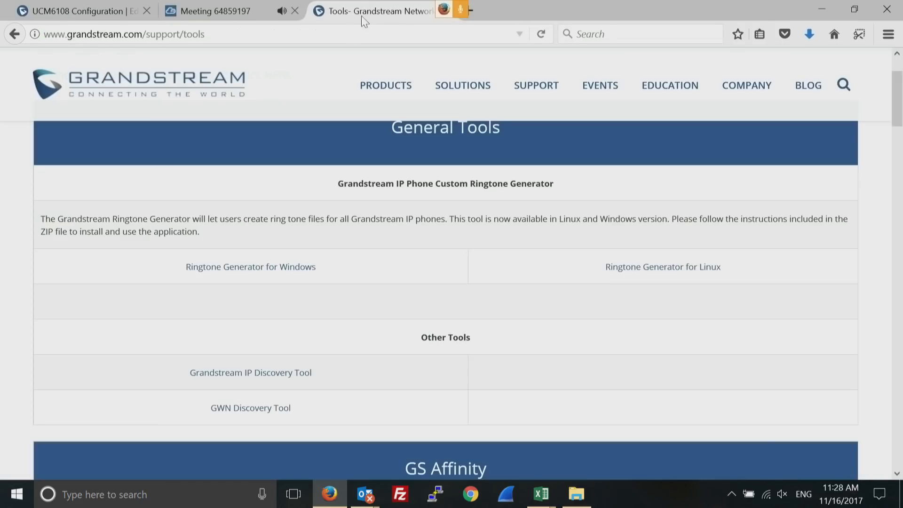
{"action": "left_click", "coordinate": [338, 34]}
{"action": "type", "text": "academy"}
{"action": "key", "text": "Return"}
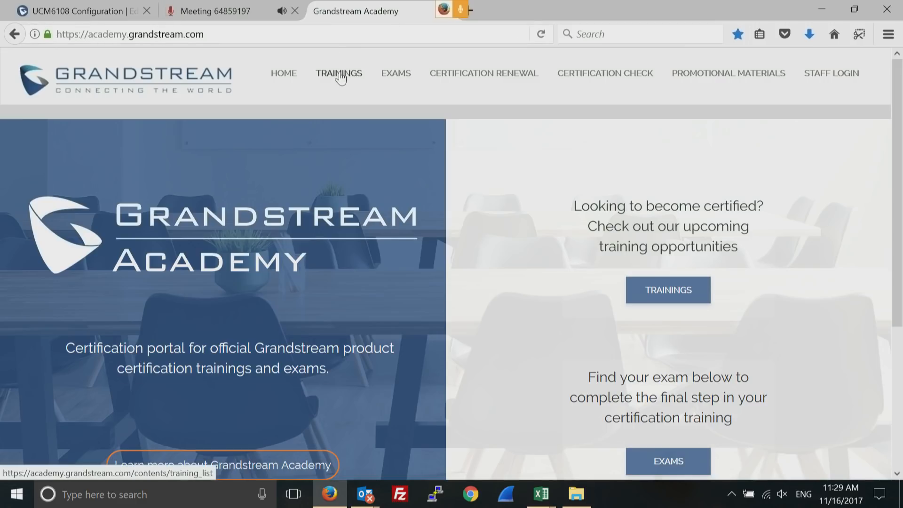
Browse the Upcoming Trainings list, then go to the Exams page
{"action": "left_click", "coordinate": [341, 76]}
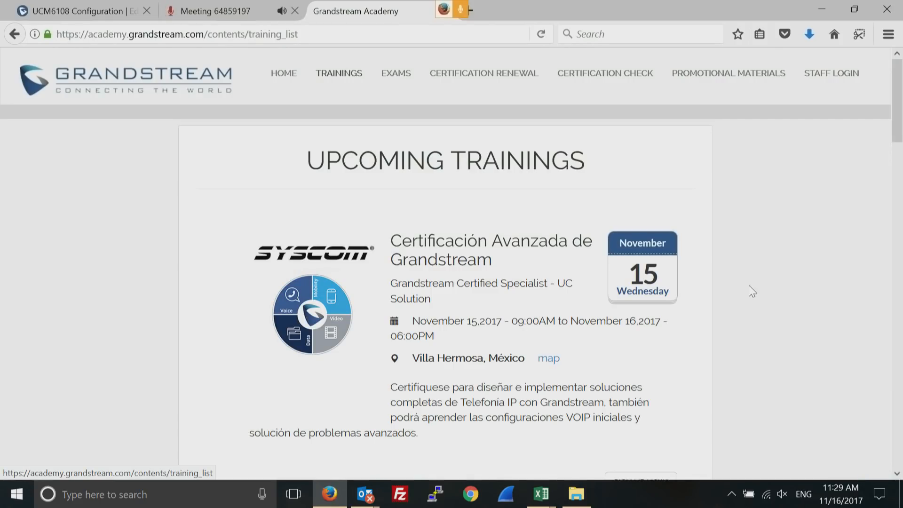
{"action": "left_click_drag", "start_coordinate": [897, 476], "coordinate": [897, 476]}
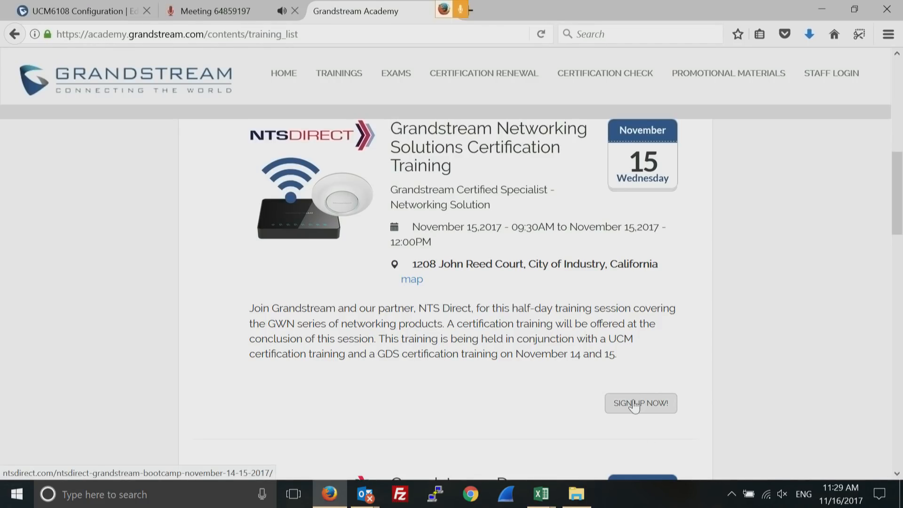
{"action": "scroll", "coordinate": [899, 481], "scroll_direction": "down", "scroll_amount": 5}
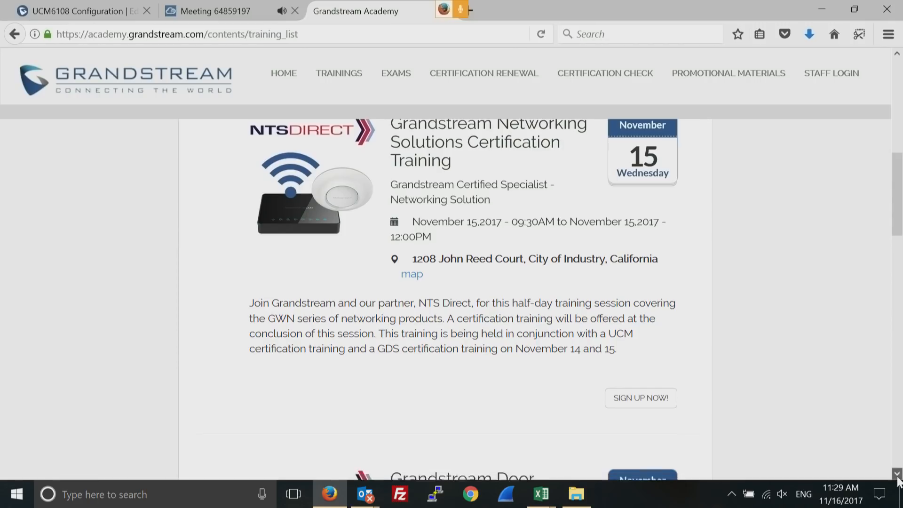
{"action": "left_click", "coordinate": [900, 69]}
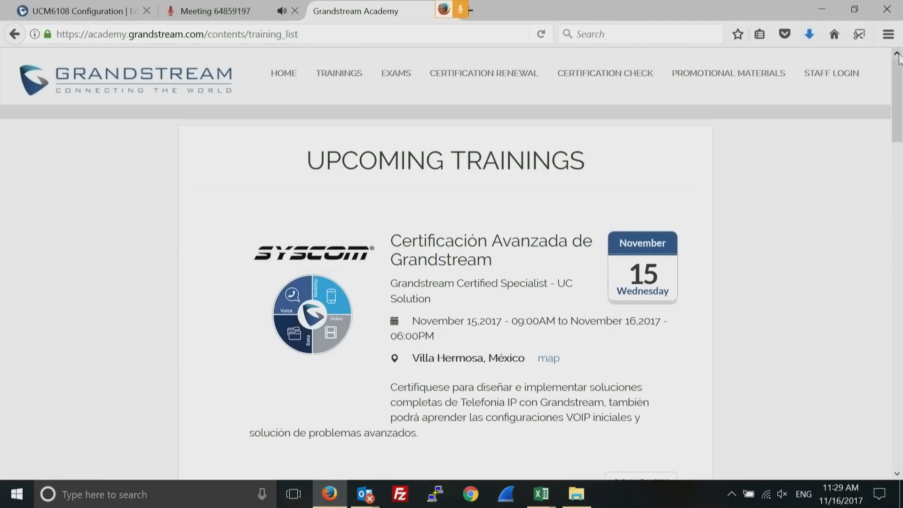
{"action": "left_click", "coordinate": [397, 76]}
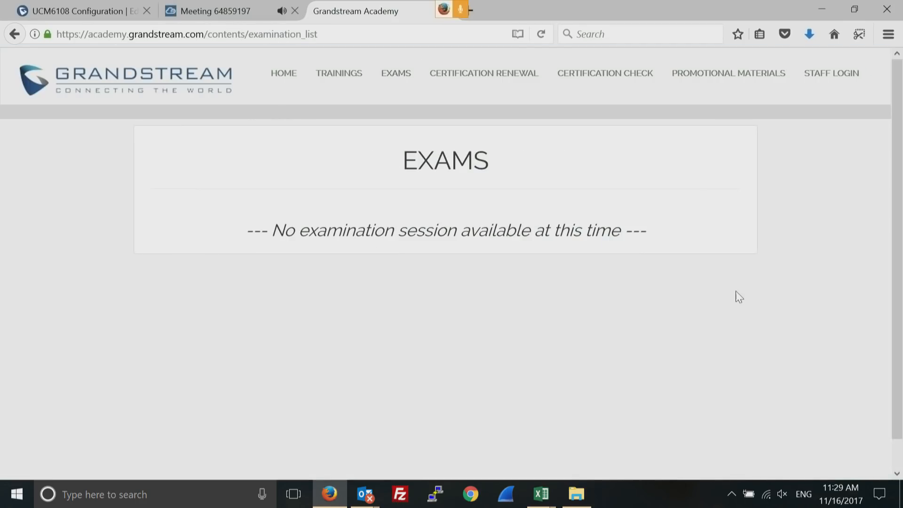
Visit Certification Renewal and Certification Check, then open the Professional promotional materials via Specialist
{"action": "left_click", "coordinate": [458, 76]}
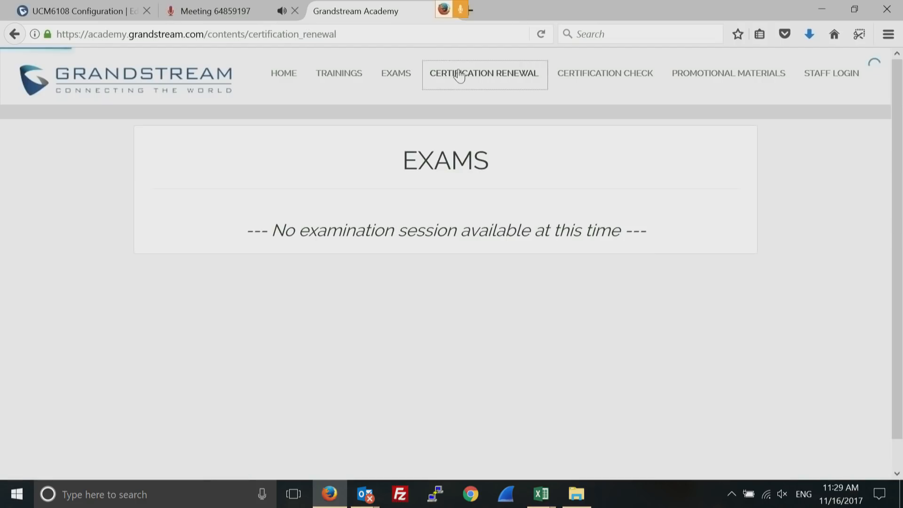
{"action": "left_click", "coordinate": [610, 80]}
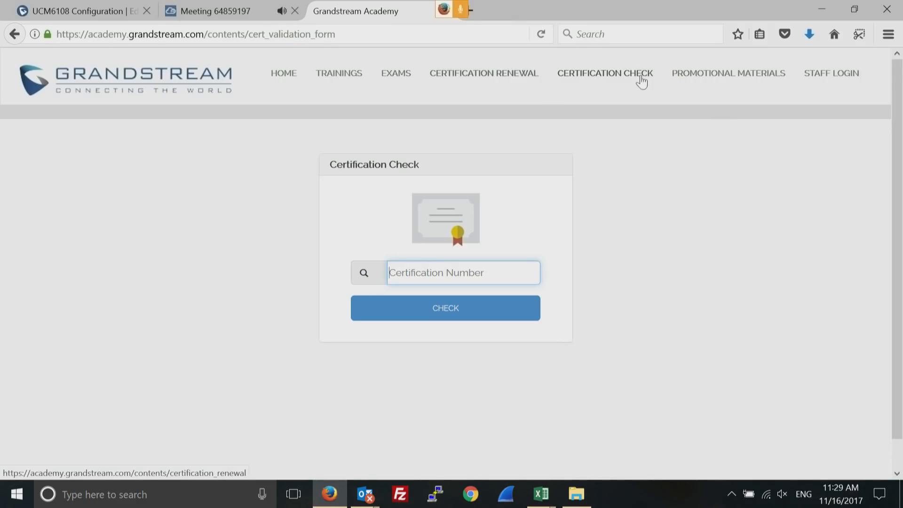
{"action": "left_click", "coordinate": [719, 81]}
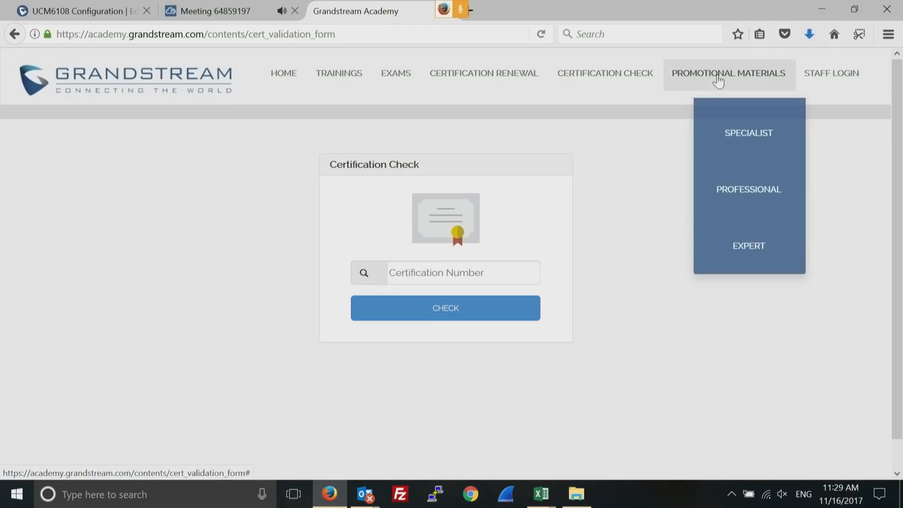
{"action": "left_click", "coordinate": [746, 133]}
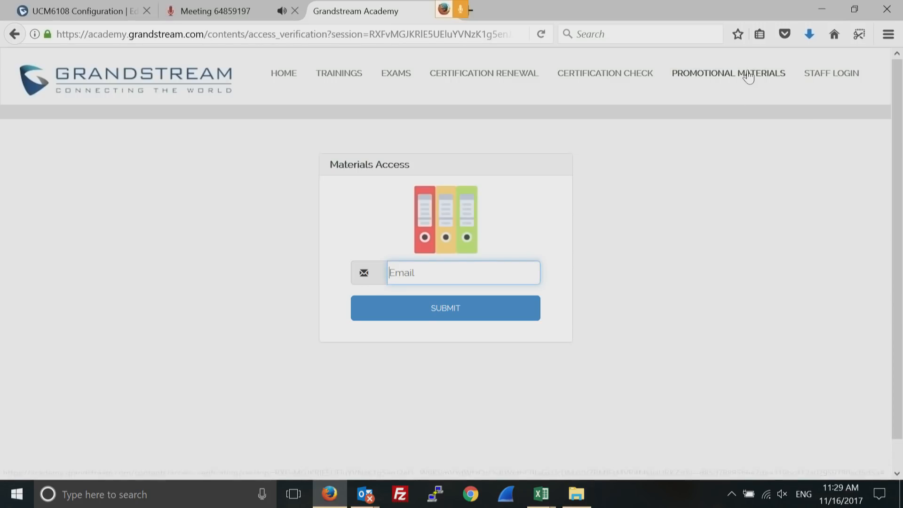
{"action": "mouse_move", "coordinate": [746, 76]}
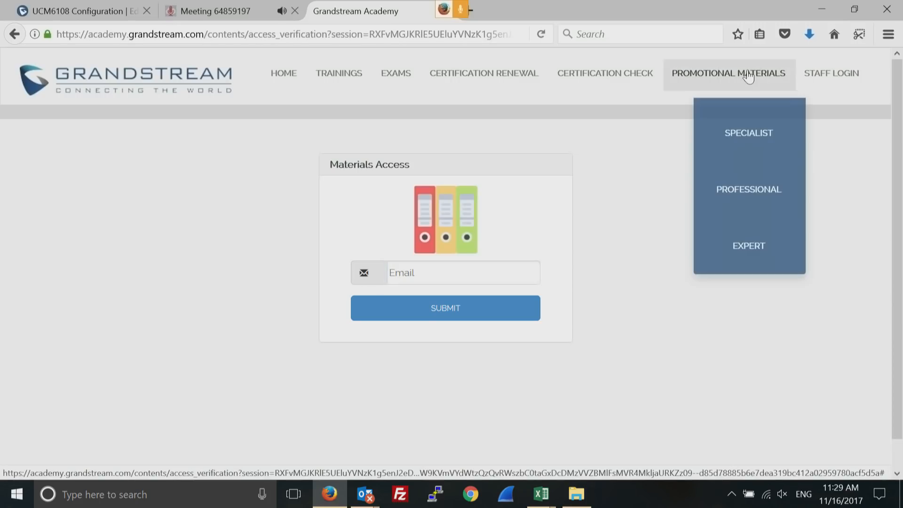
{"action": "left_click", "coordinate": [734, 188]}
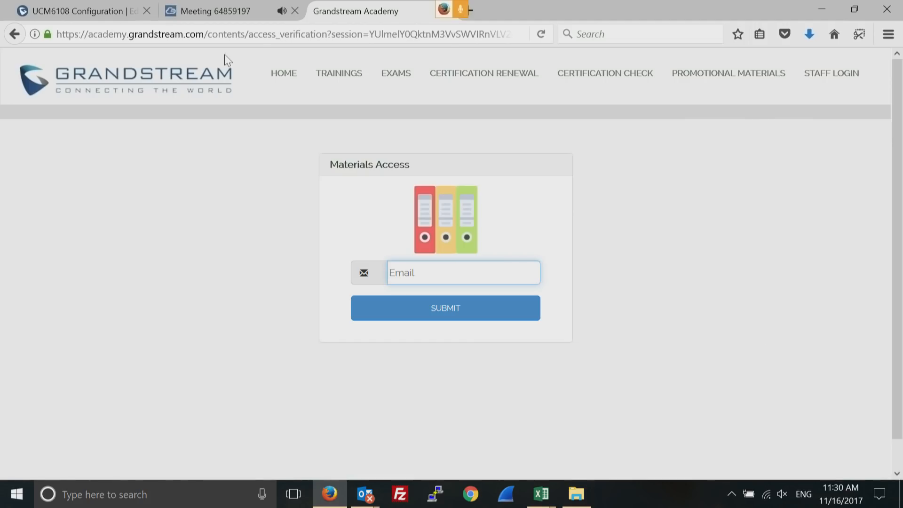
Return to the Academy home page, check the Promotional Materials menu, and scroll down to the footer
{"action": "left_click", "coordinate": [284, 77]}
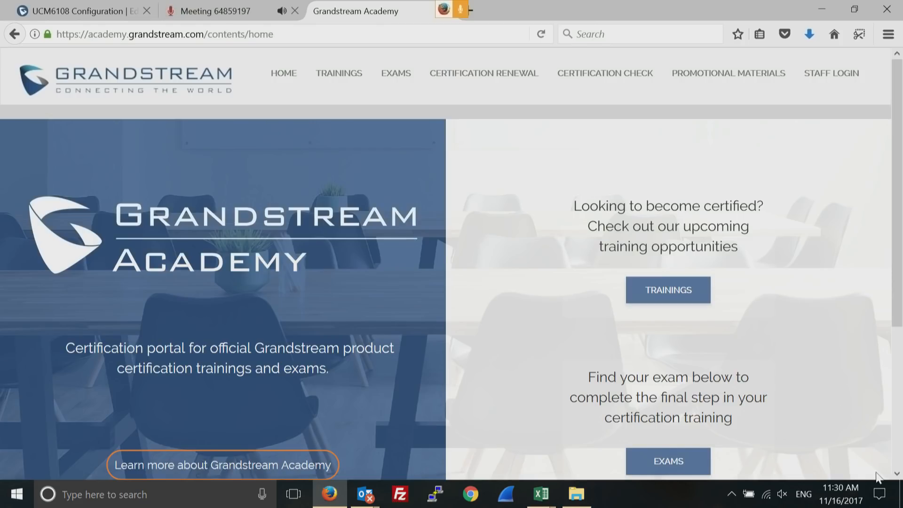
{"action": "left_click", "coordinate": [897, 474]}
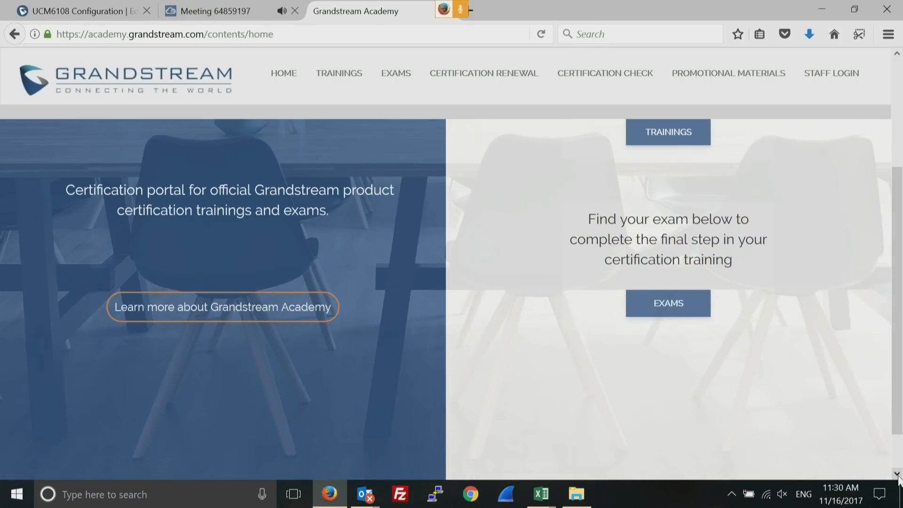
{"action": "left_click", "coordinate": [898, 475]}
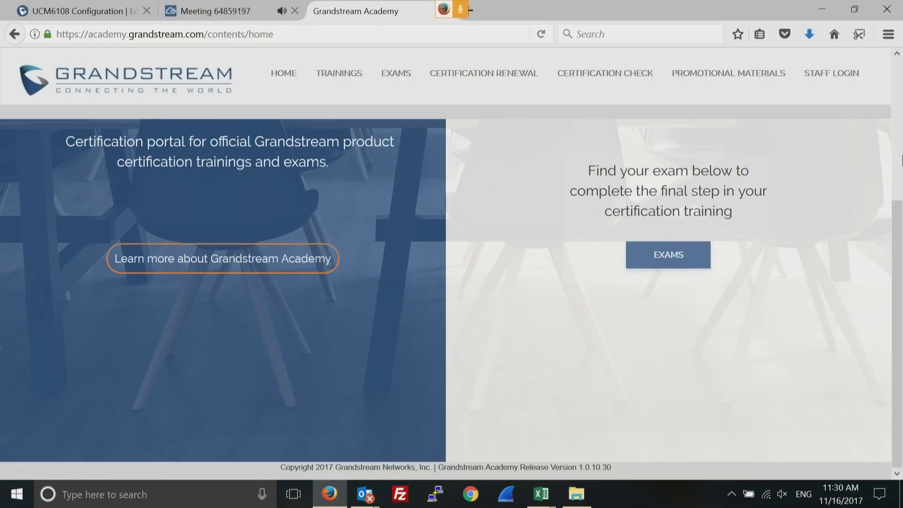
{"action": "left_click", "coordinate": [899, 70]}
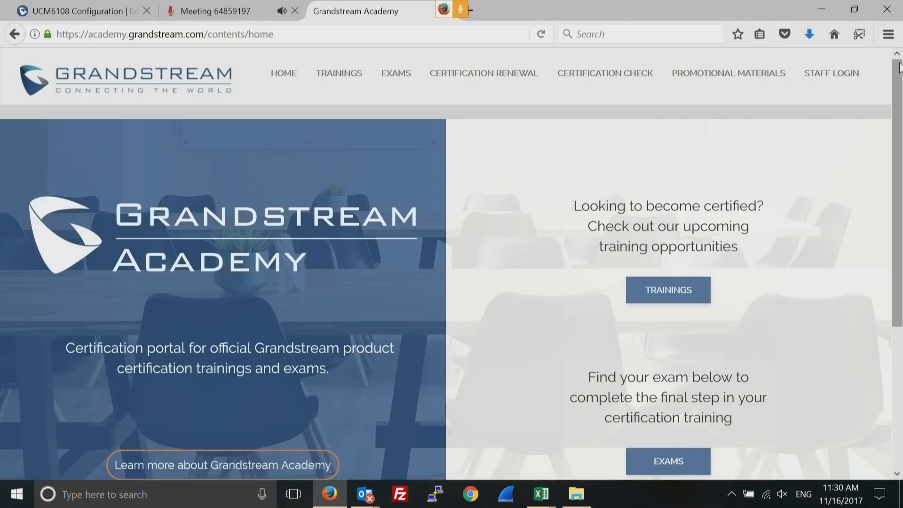
{"action": "left_click", "coordinate": [733, 76]}
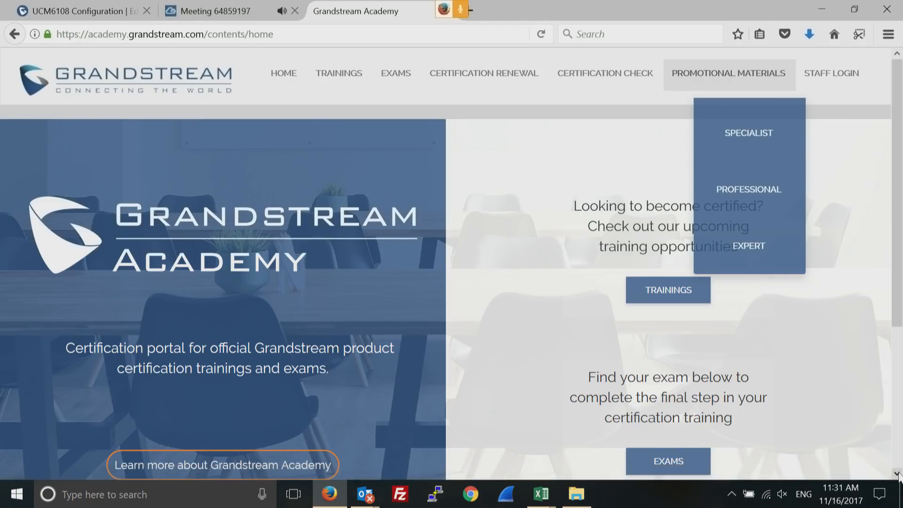
{"action": "scroll", "coordinate": [899, 476], "scroll_direction": "down", "scroll_amount": 3}
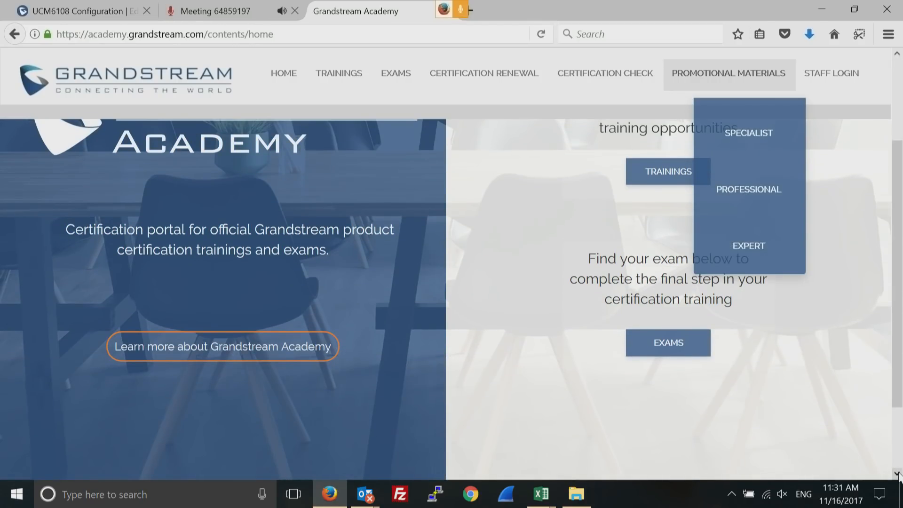
{"action": "scroll", "coordinate": [899, 476], "scroll_direction": "down", "scroll_amount": 2}
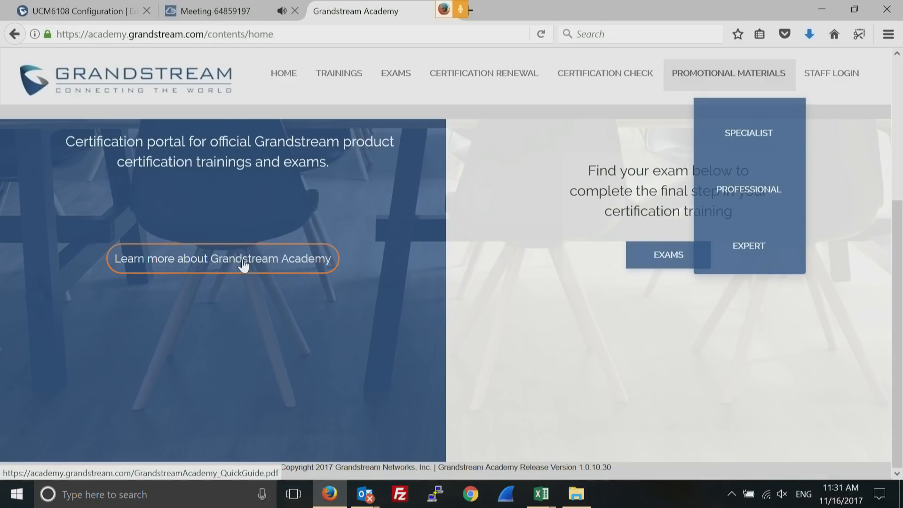
Open the Academy quick-guide PDF, zoom to 100%, and scroll to Certification Levels
{"action": "left_click", "coordinate": [244, 265]}
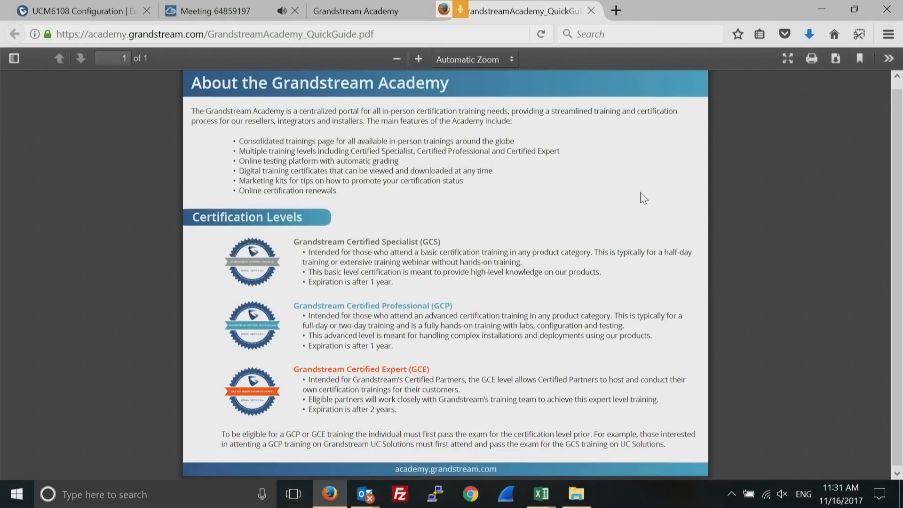
{"action": "left_click", "coordinate": [417, 59]}
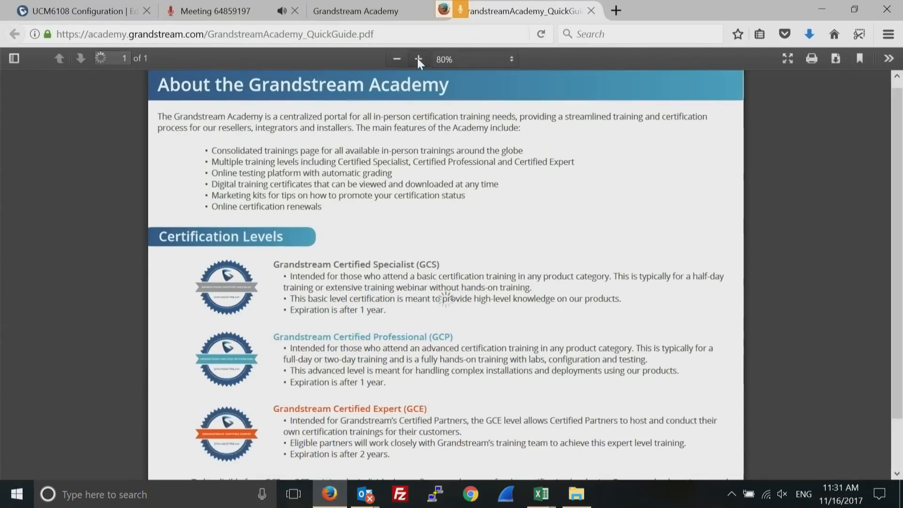
{"action": "left_click", "coordinate": [417, 58]}
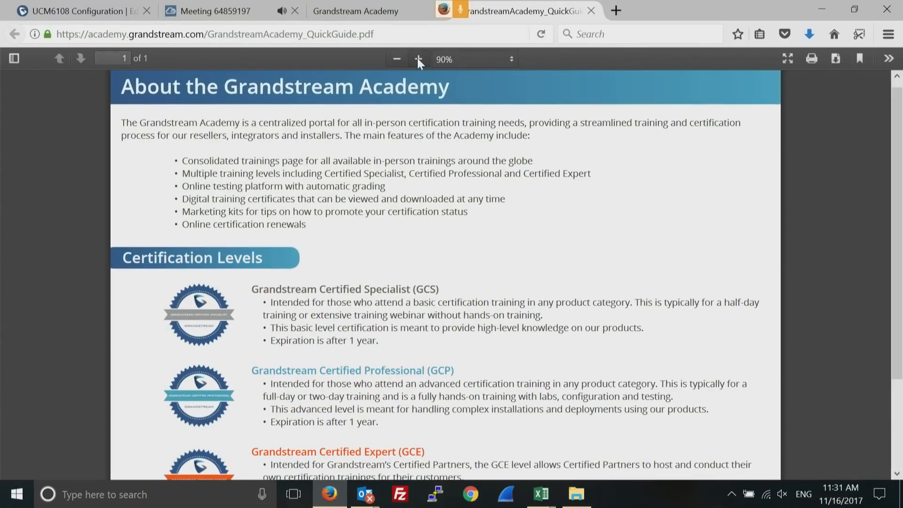
{"action": "left_click", "coordinate": [417, 58]}
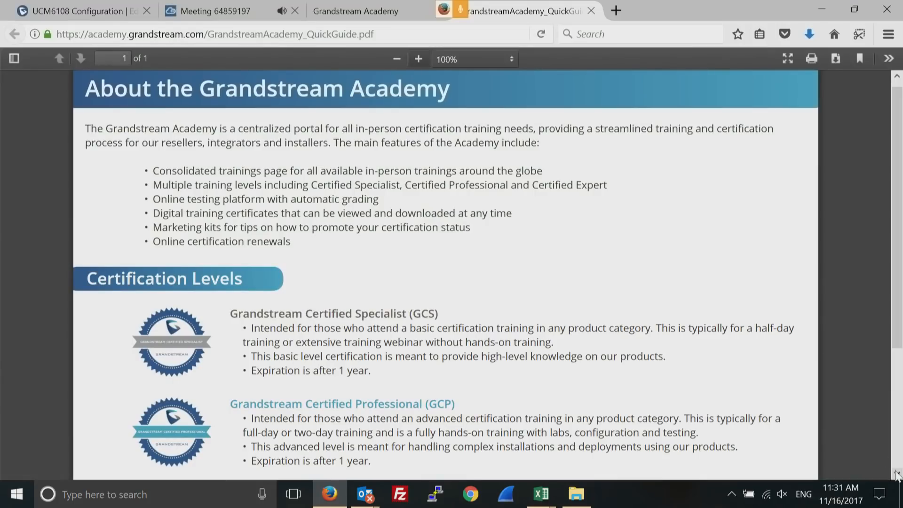
{"action": "left_click", "coordinate": [897, 474]}
{"action": "left_click", "coordinate": [896, 474]}
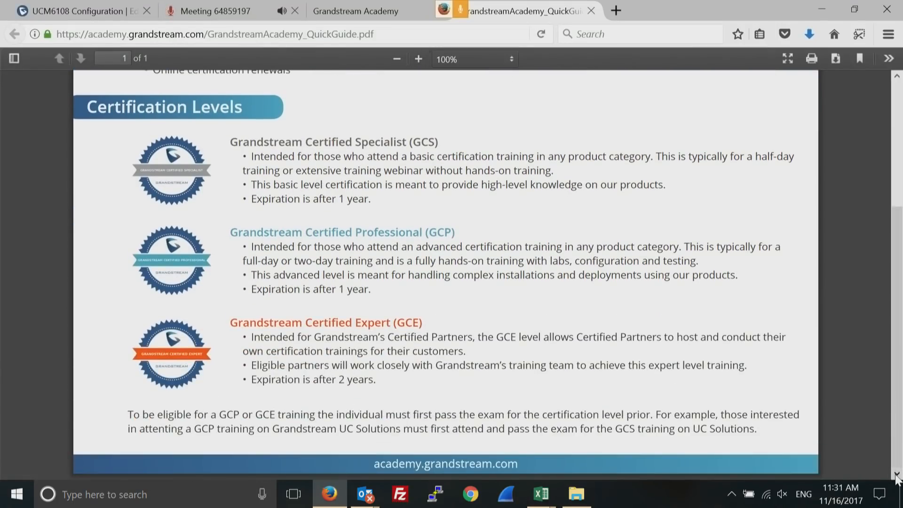